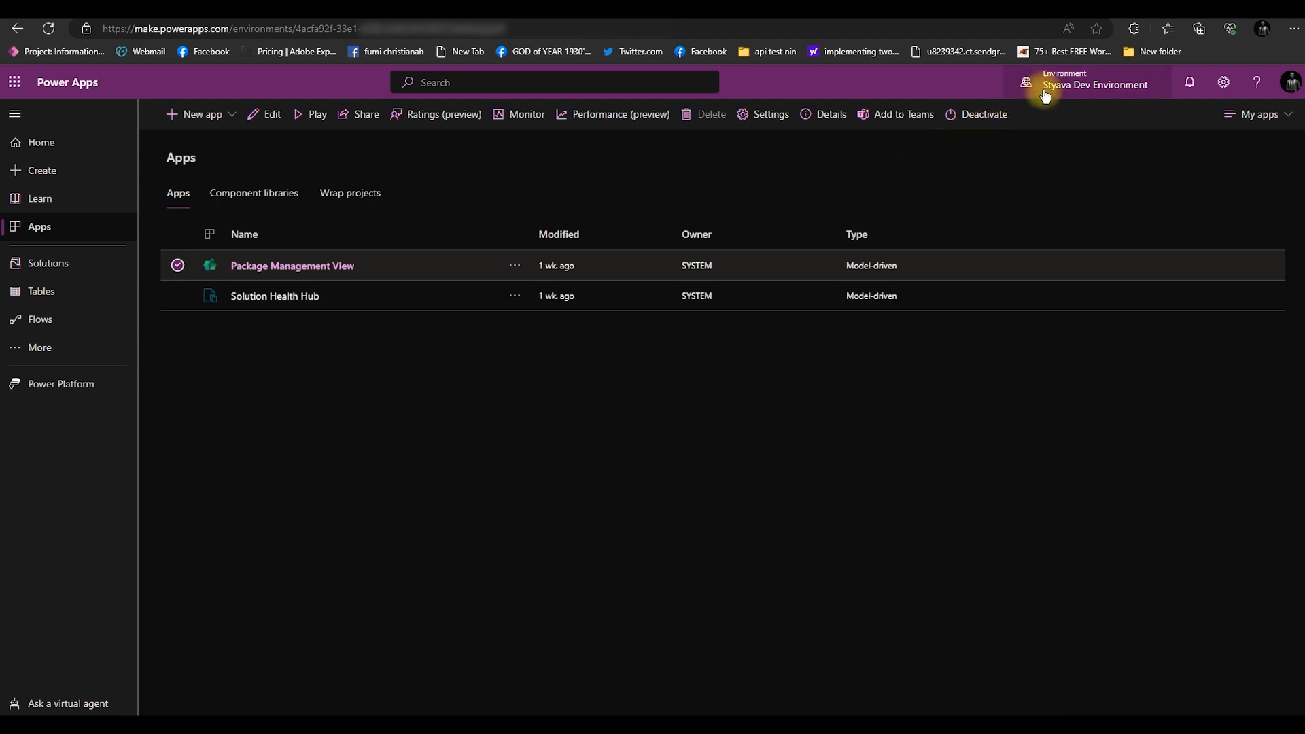
- Switch to the personally named Dataverse environment and select the PowerApps DevOps solution in its solutions list
left_click(1025, 81)
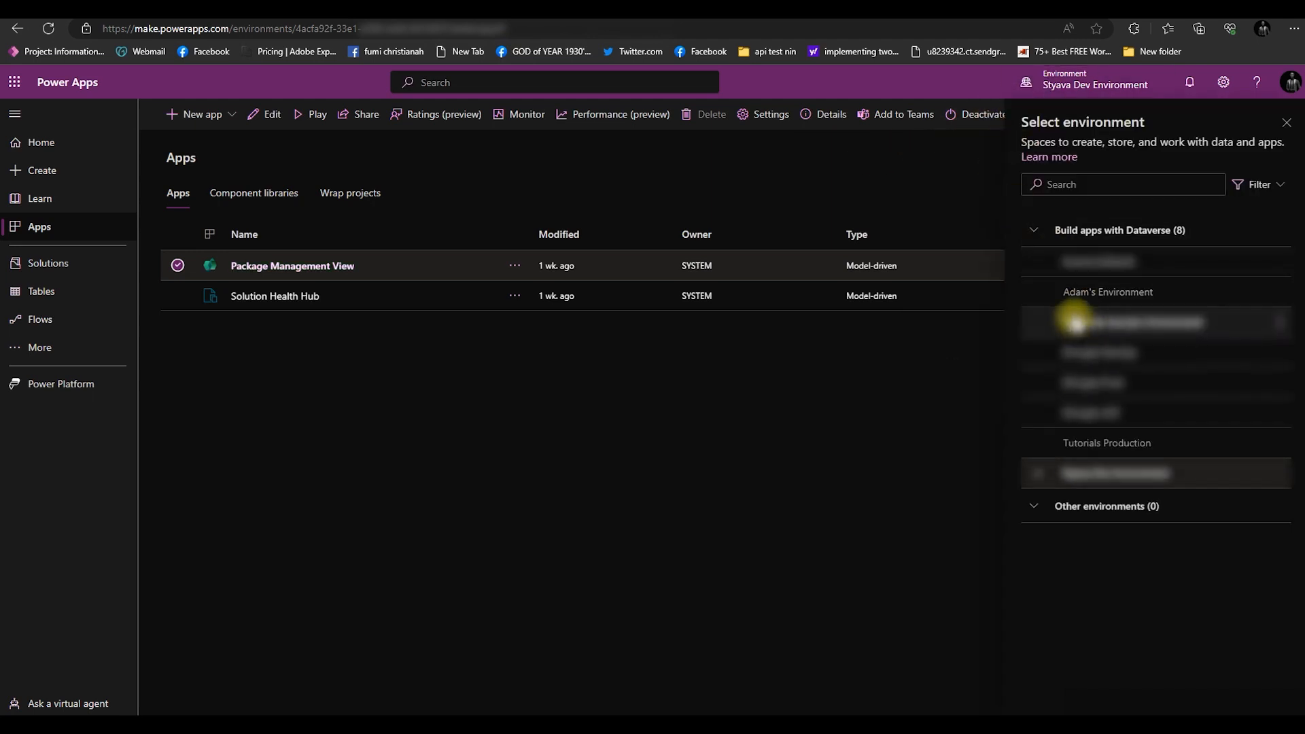
left_click(1083, 297)
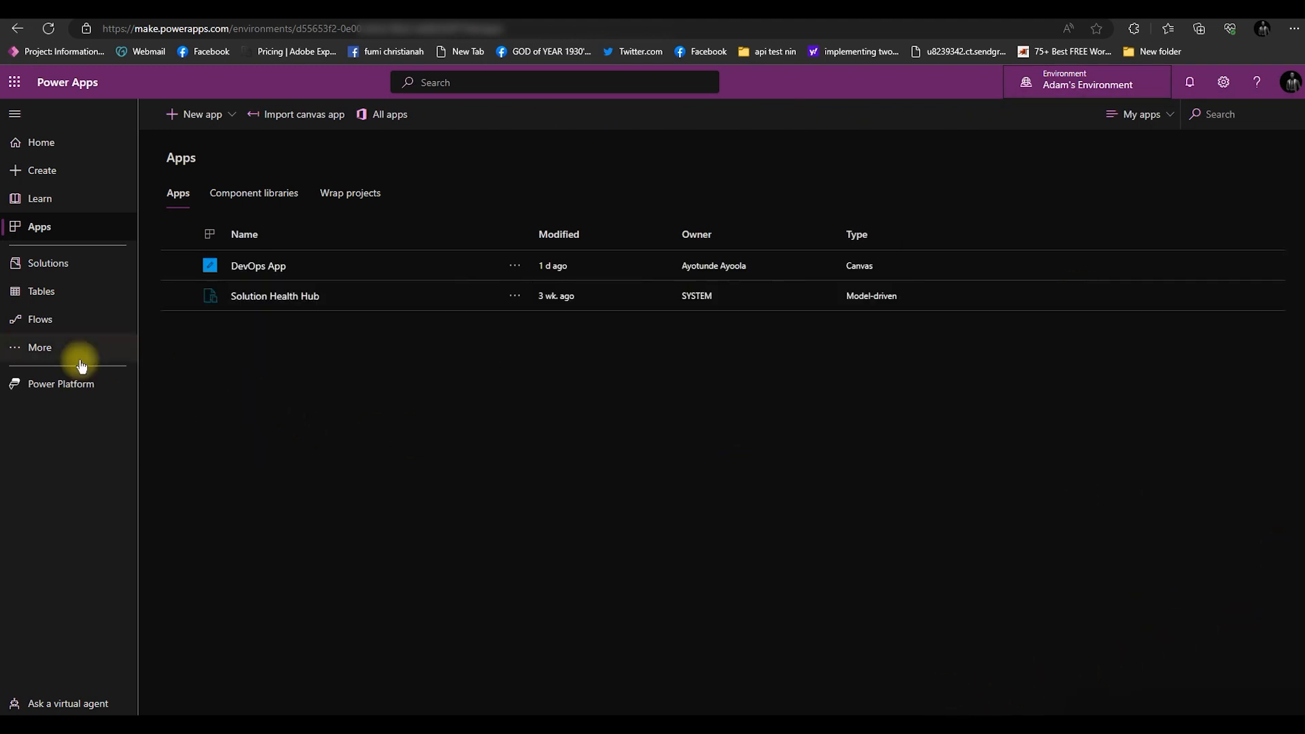
left_click(51, 275)
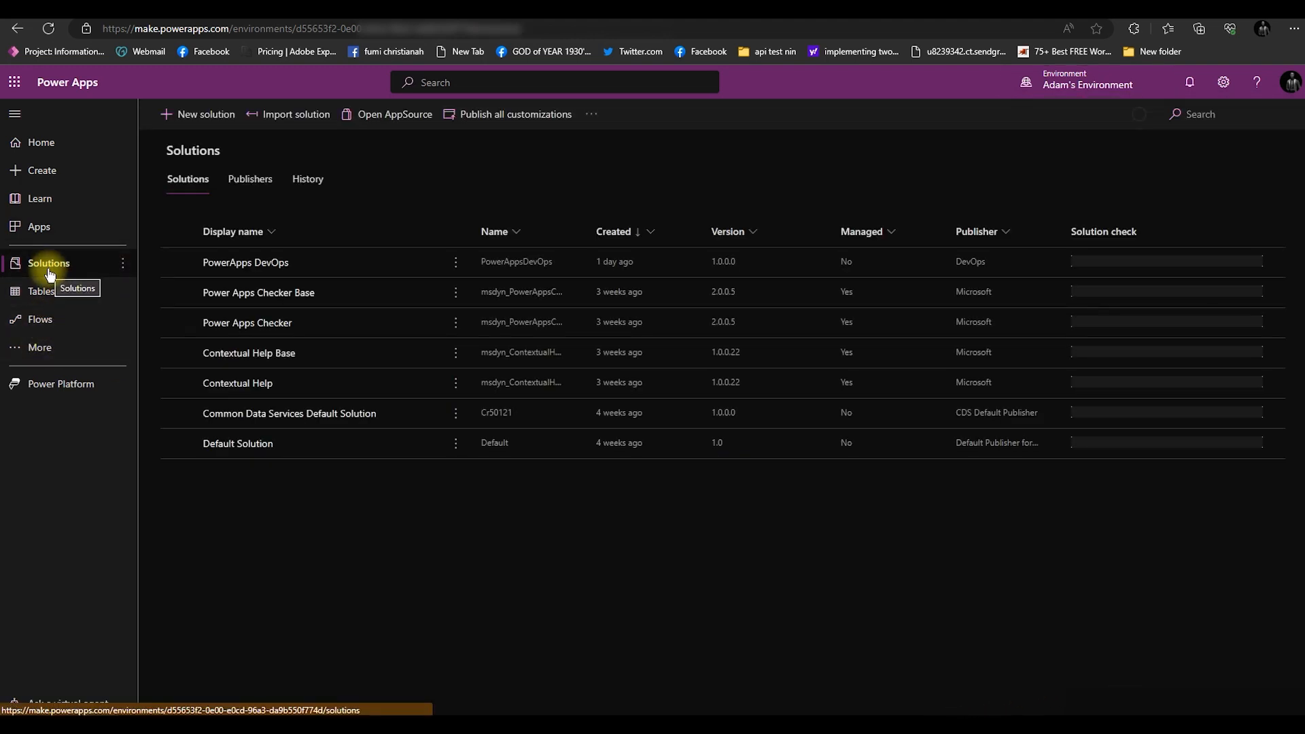
left_click(176, 263)
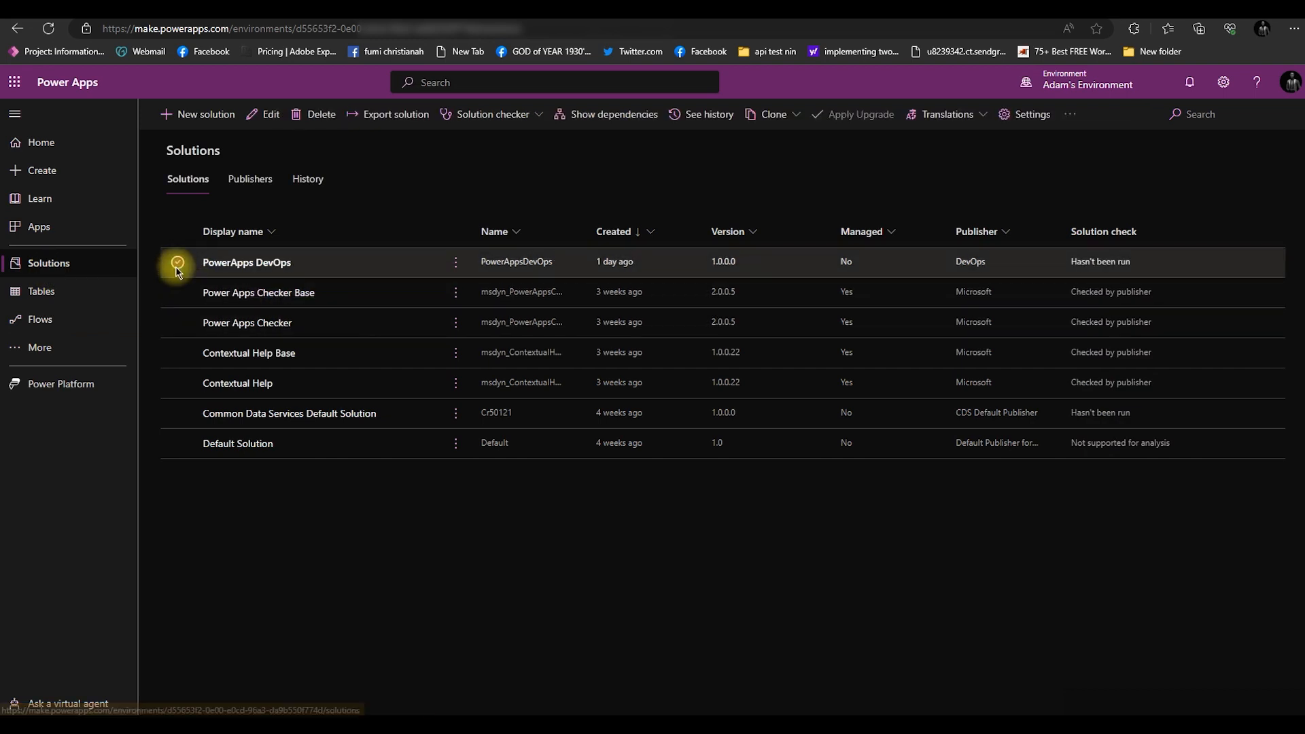
left_click(240, 274)
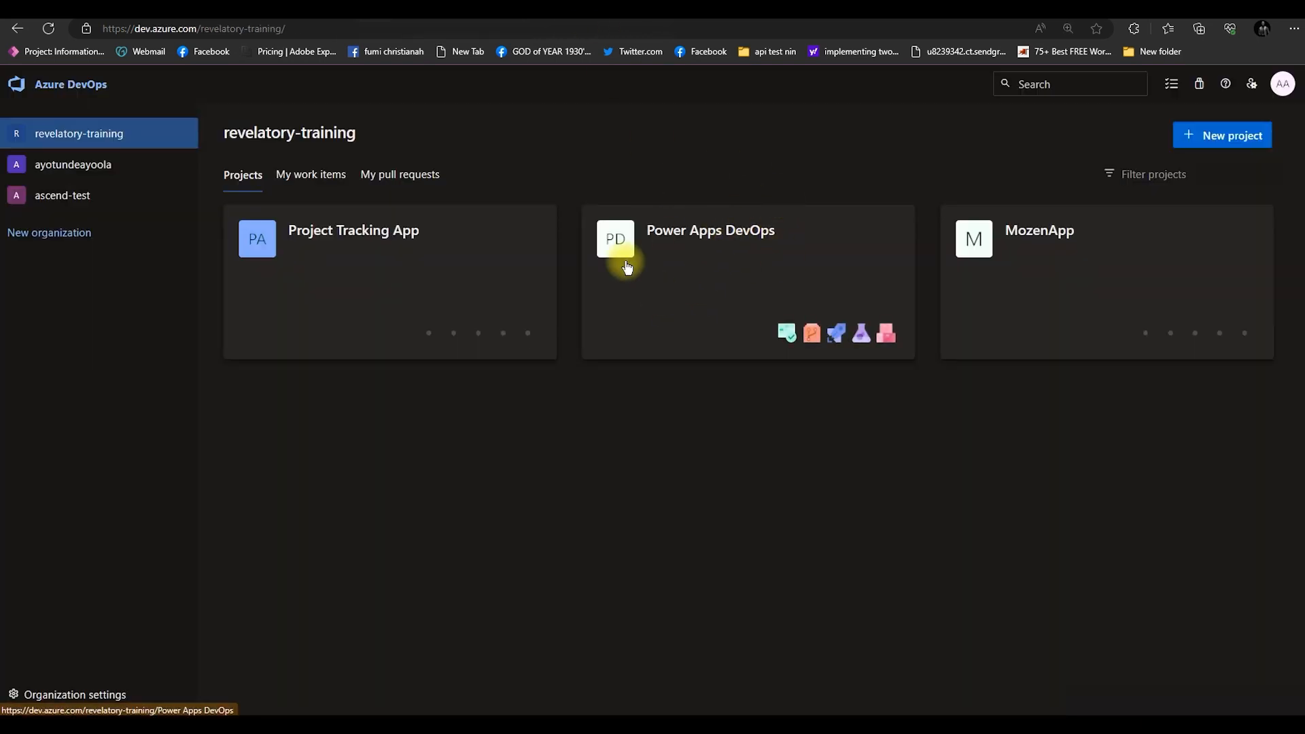
- In Azure DevOps, open the Power Apps DevOps project's repository and inspect the Entities folder inside PowerAppsDevOps
left_click(747, 242)
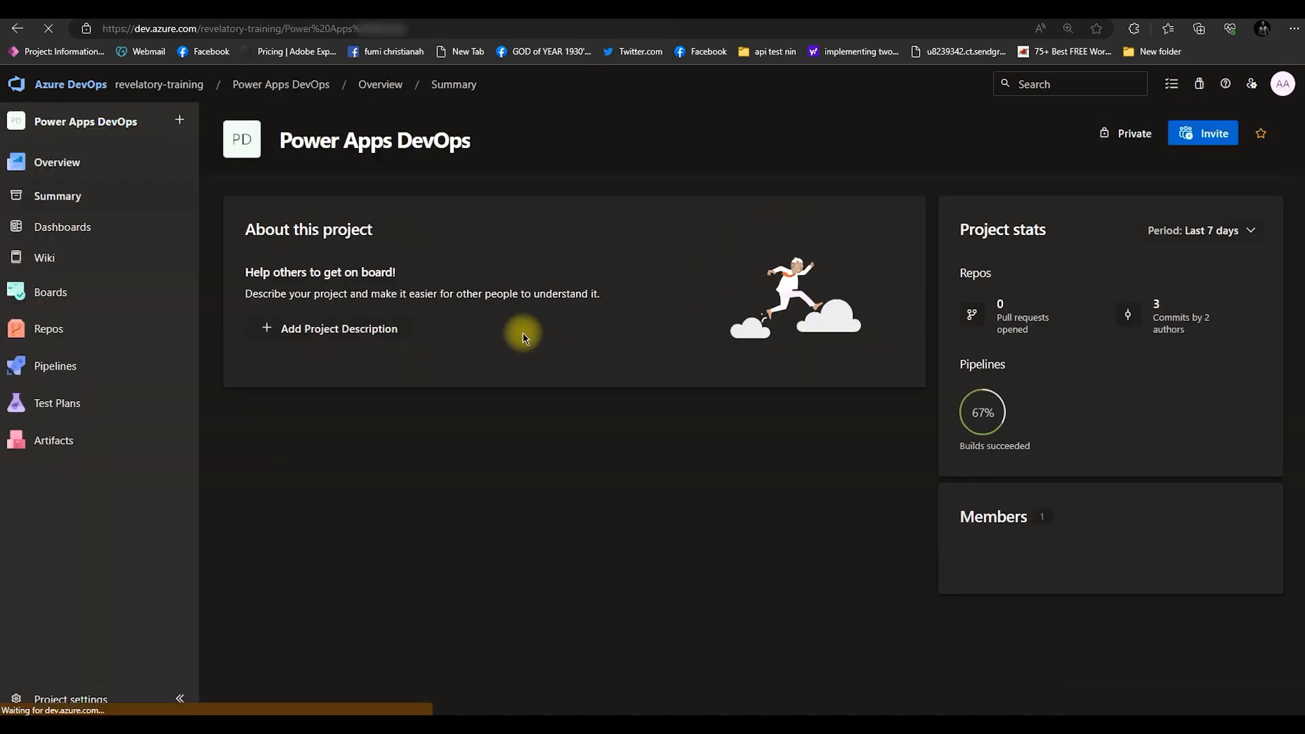
left_click(99, 331)
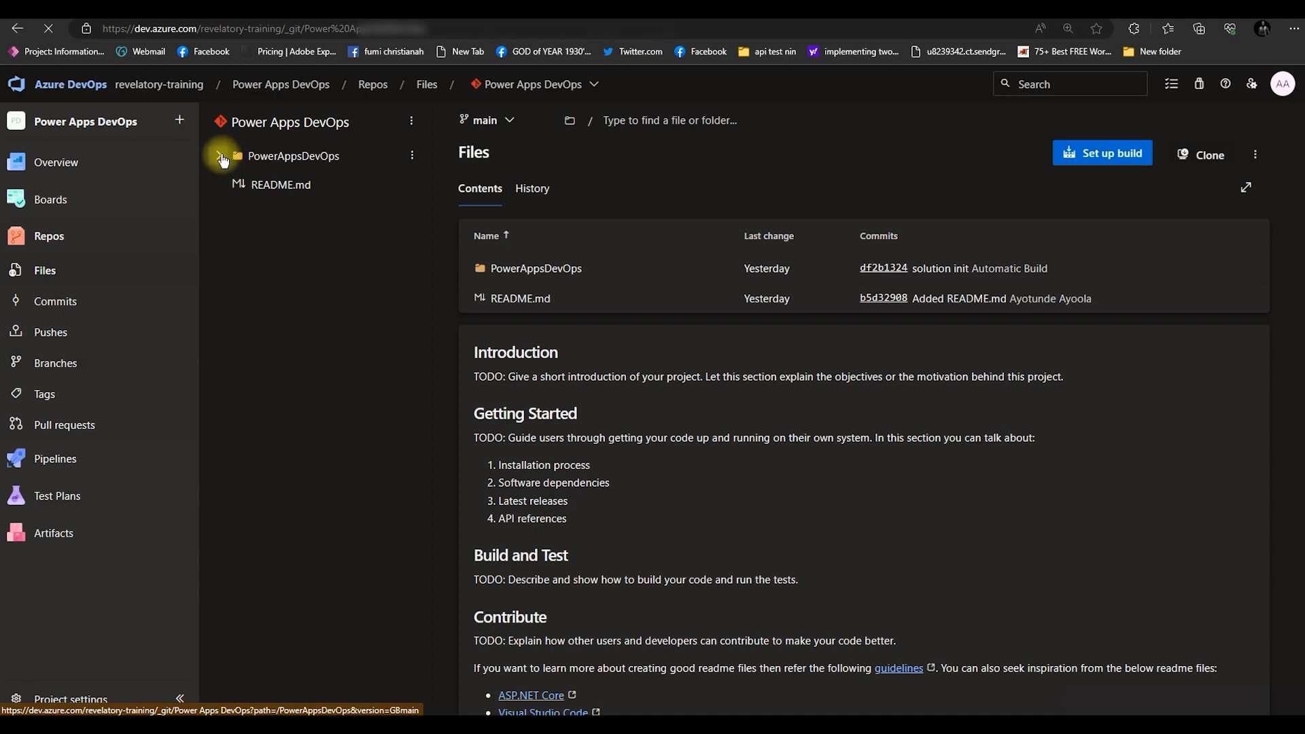
left_click(220, 156)
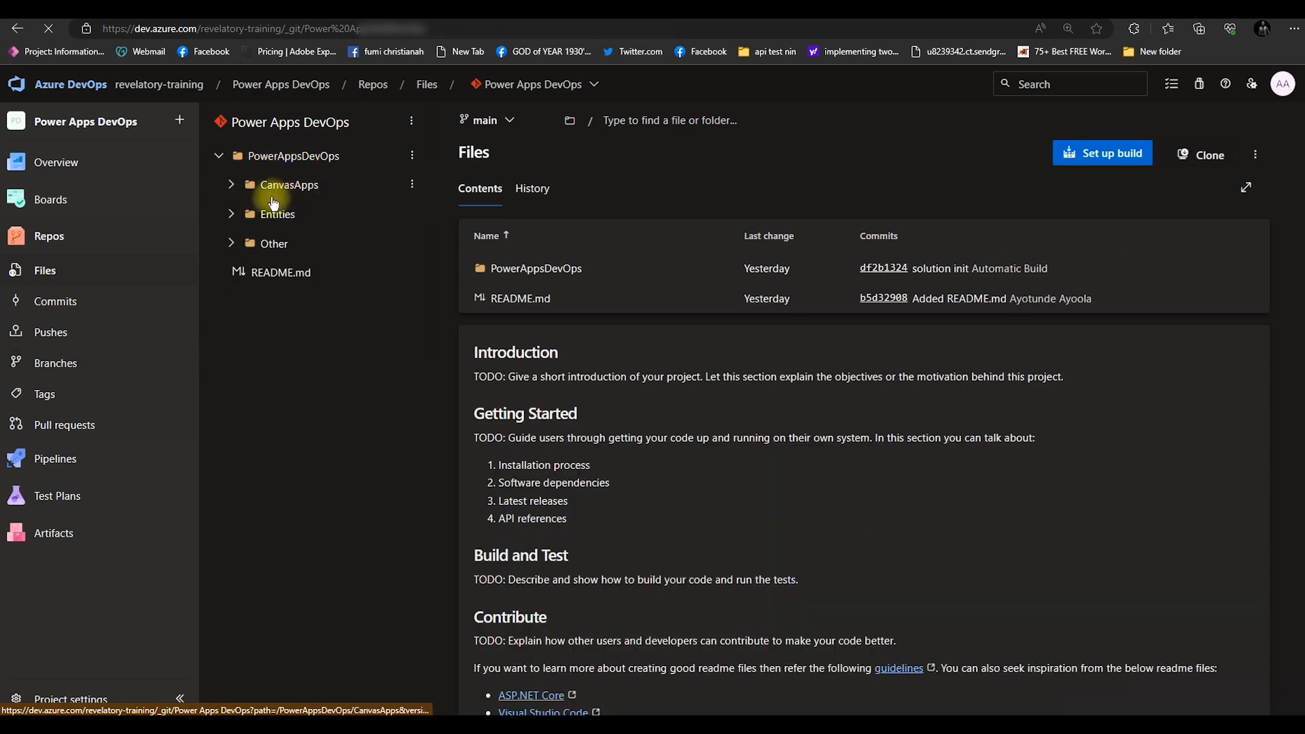
left_click(232, 214)
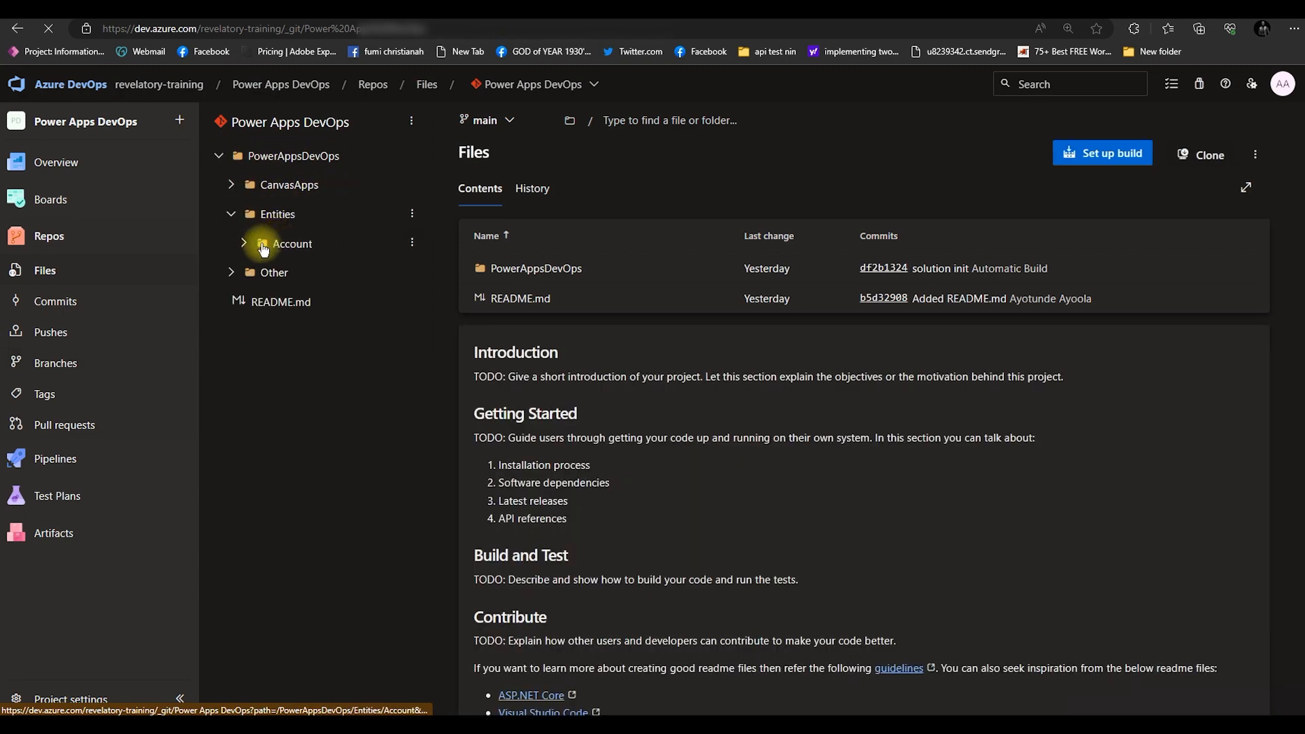
left_click(231, 215)
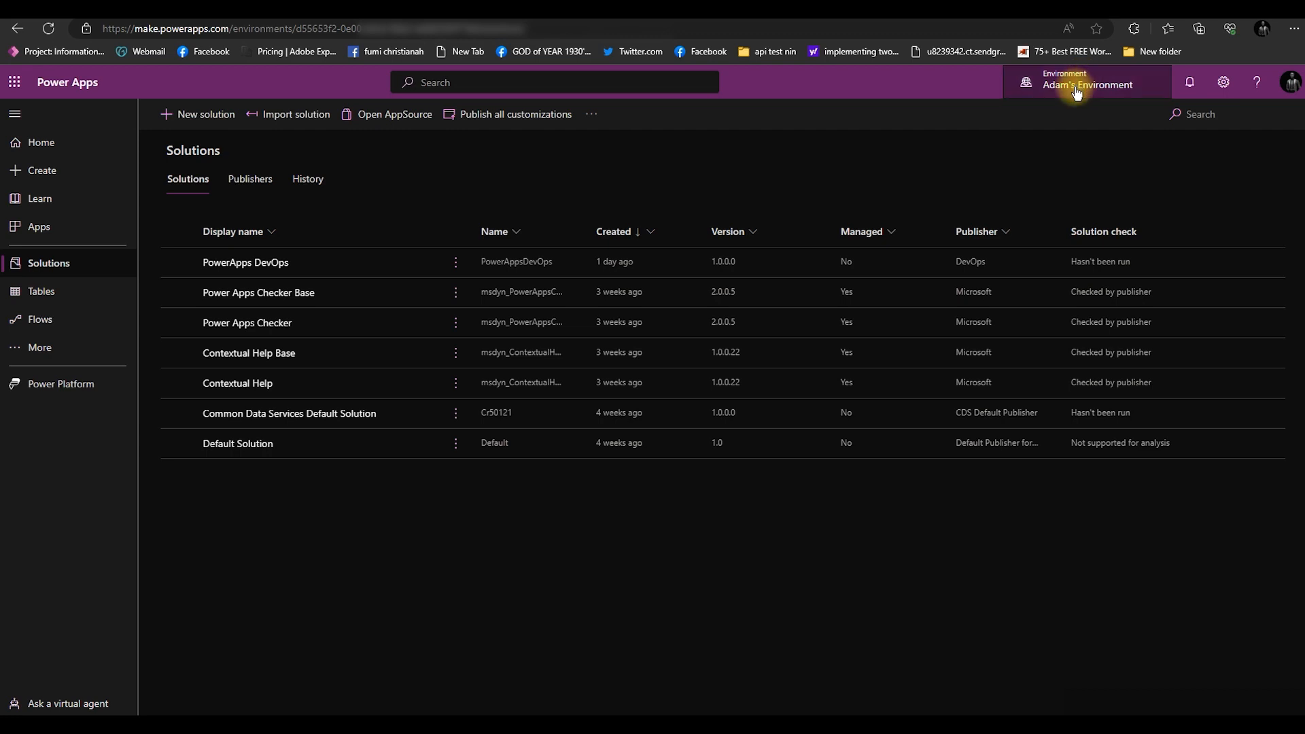
- Review the list of available environments in Power Apps, including Tutorials Production, and return to Azure DevOps
left_click(1088, 84)
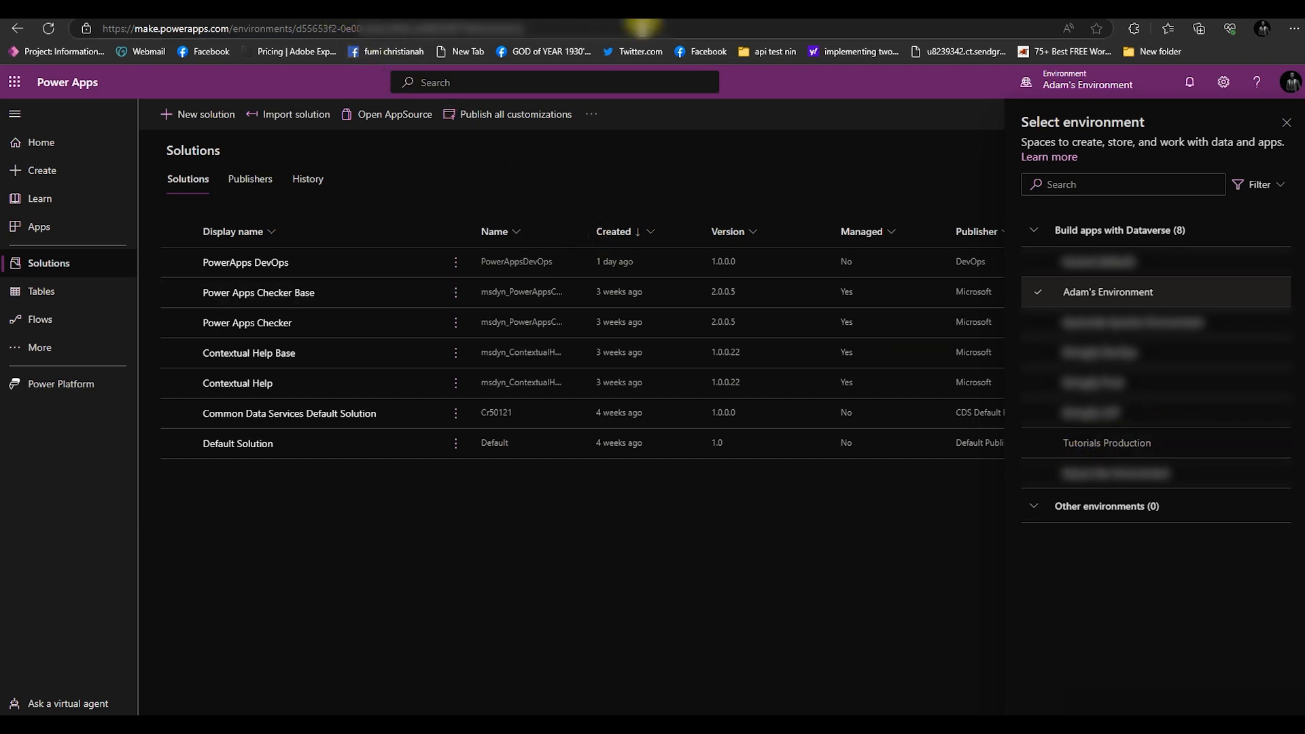
left_click(631, 18)
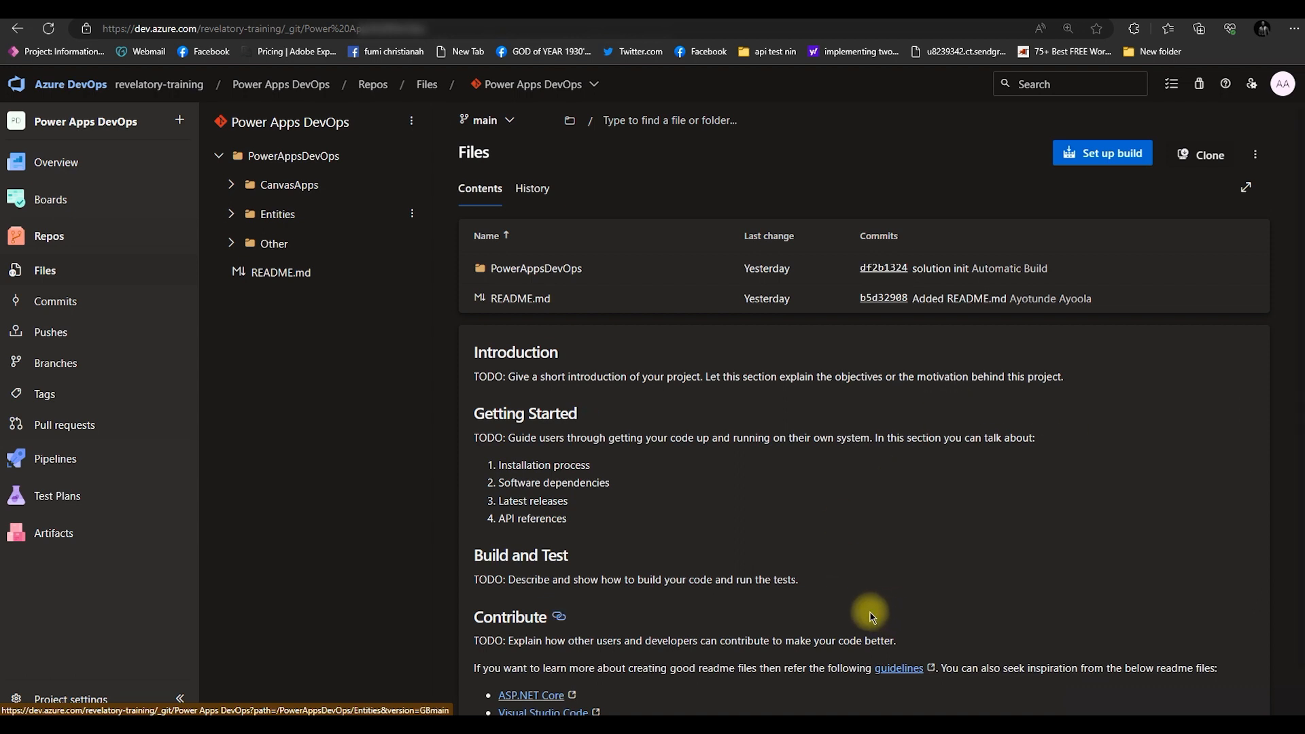
- Create a new release pipeline in the Power Apps DevOps project, starting its stage from an empty job
mouse_move(190, 449)
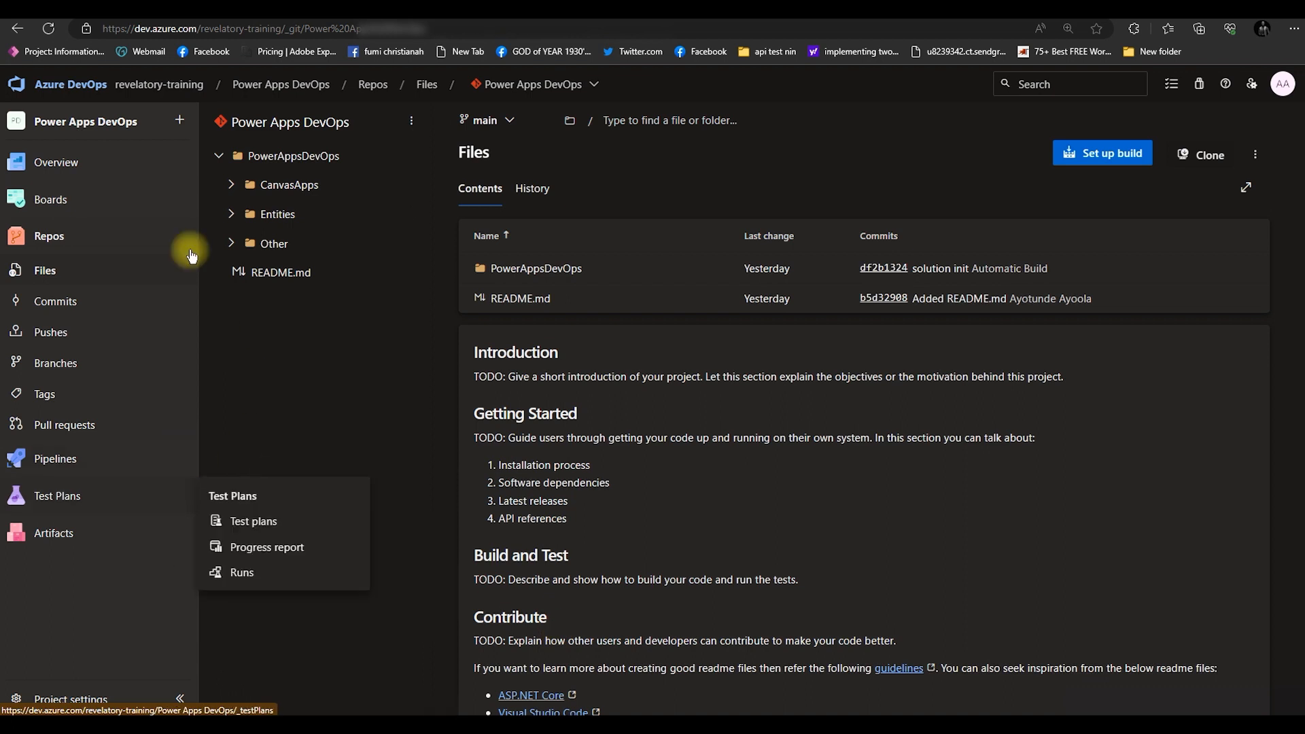
left_click(81, 462)
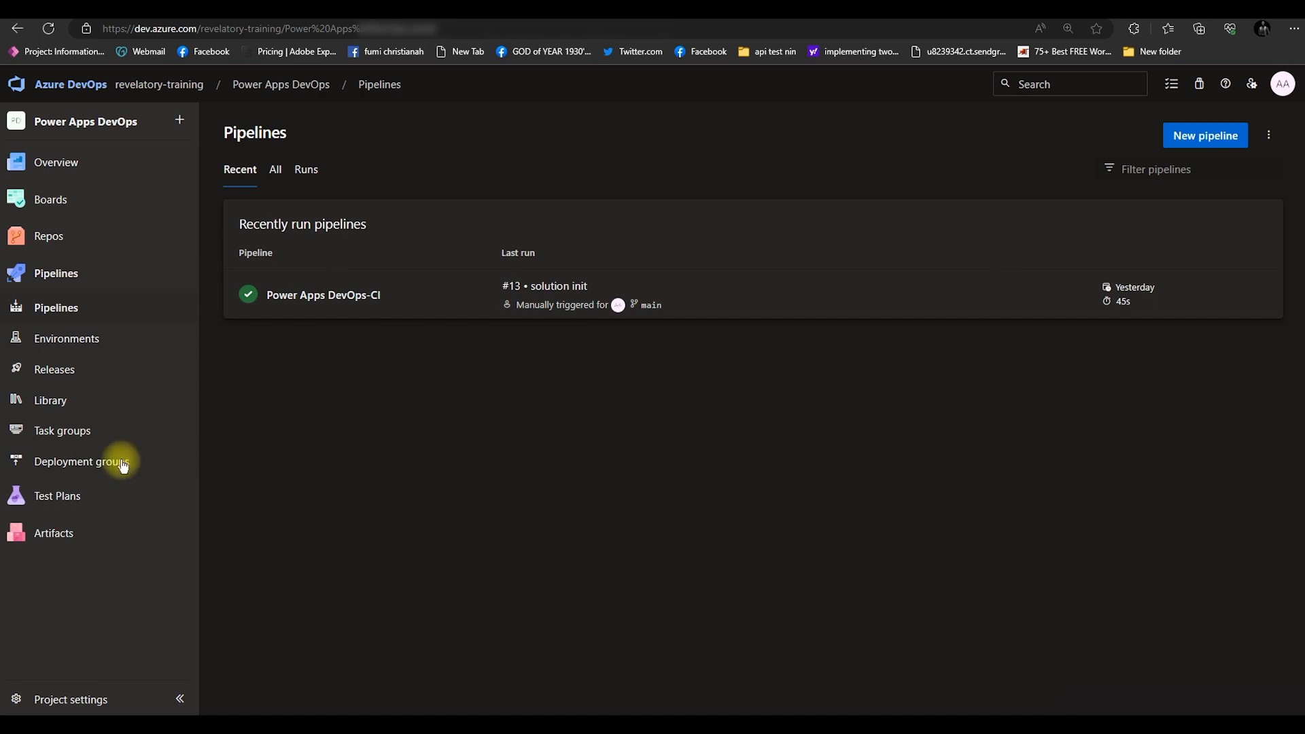
left_click(66, 379)
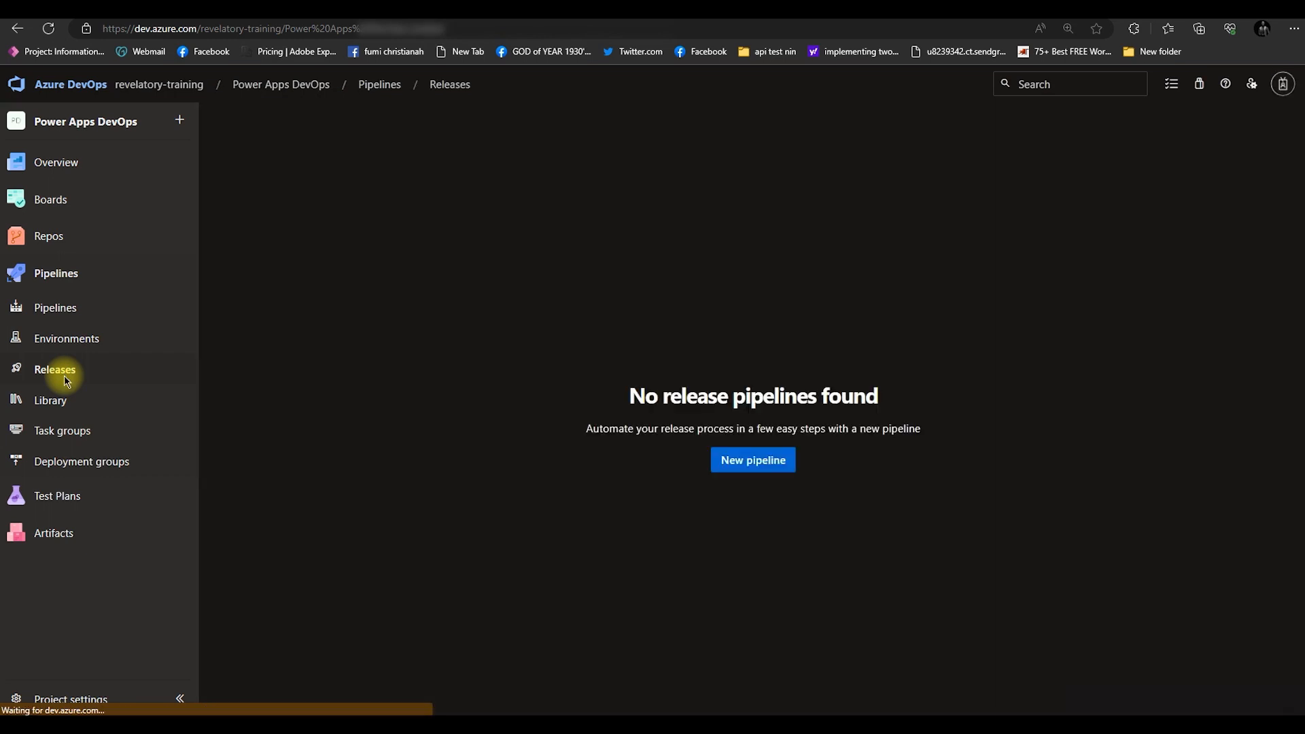
left_click(754, 464)
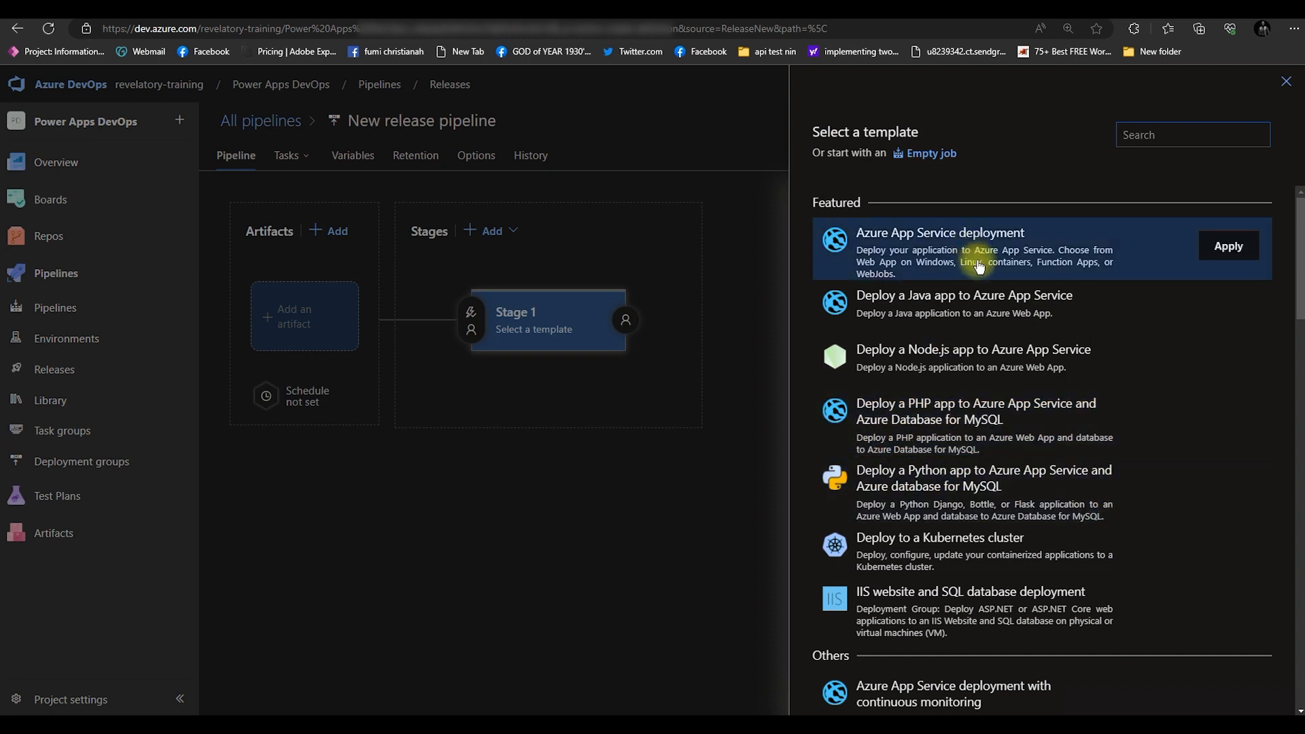
scroll(992, 575, "down", 8)
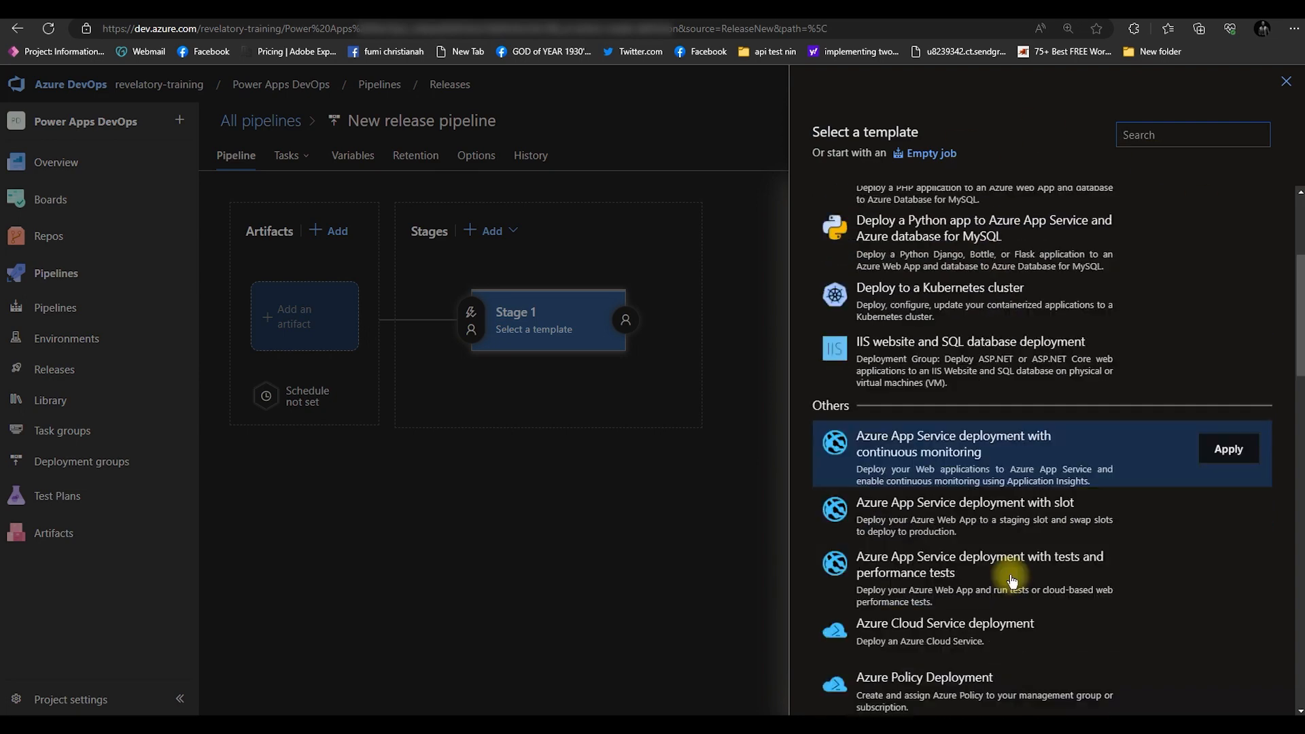
scroll(1005, 583, "up", 8)
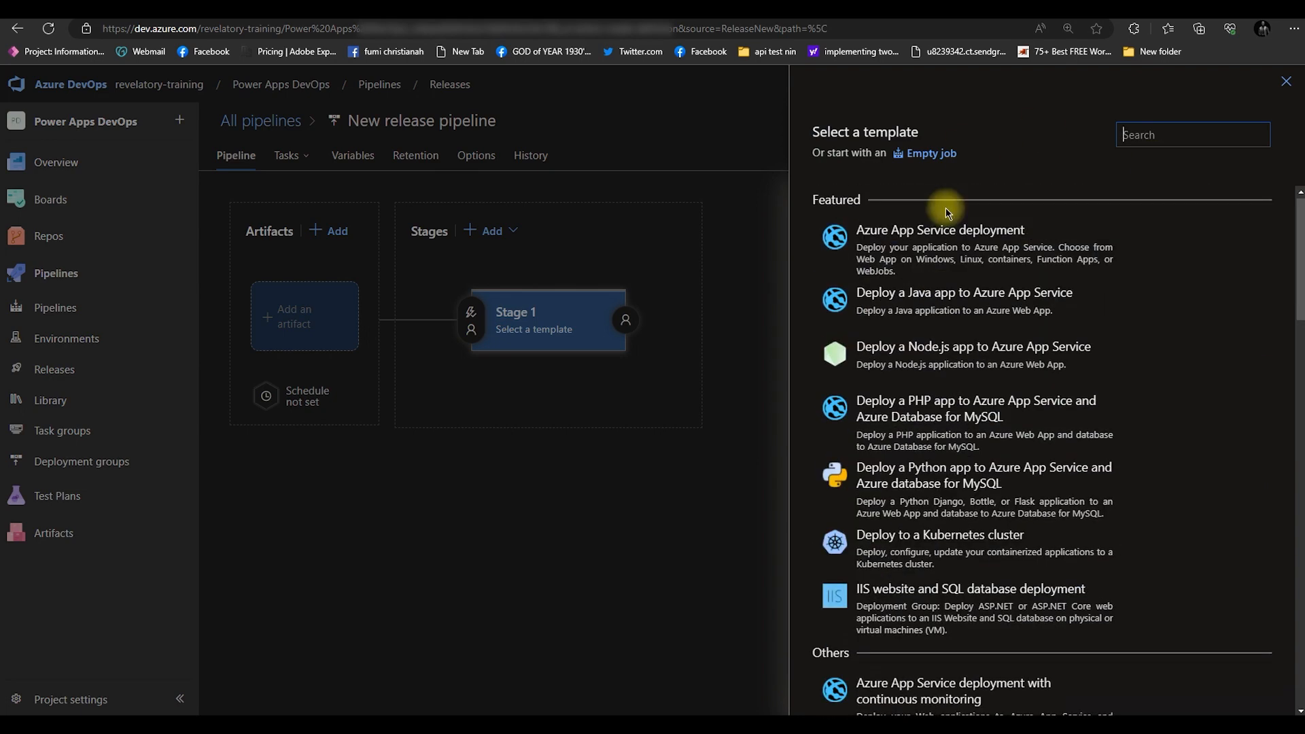
left_click(933, 154)
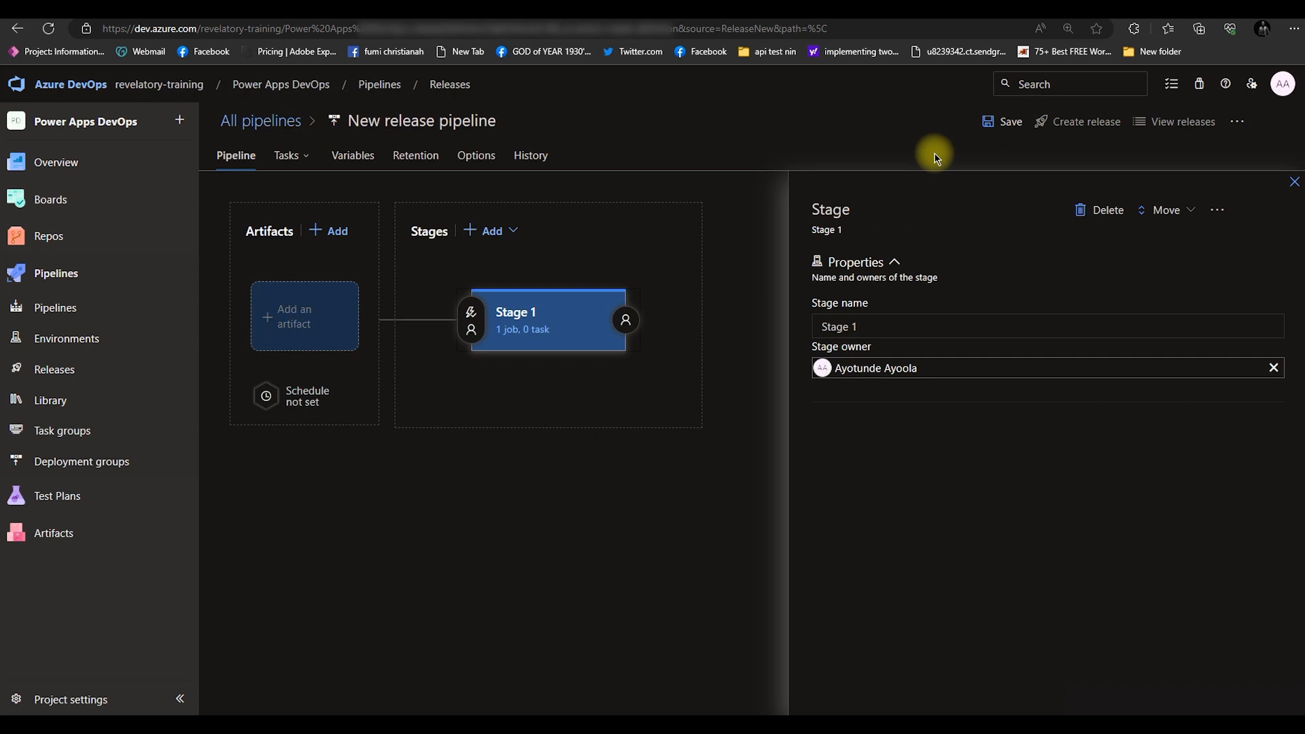
- Name the stage "Deploy to Prod" and save the release pipeline in the root folder
left_click_drag(859, 327, 812, 324)
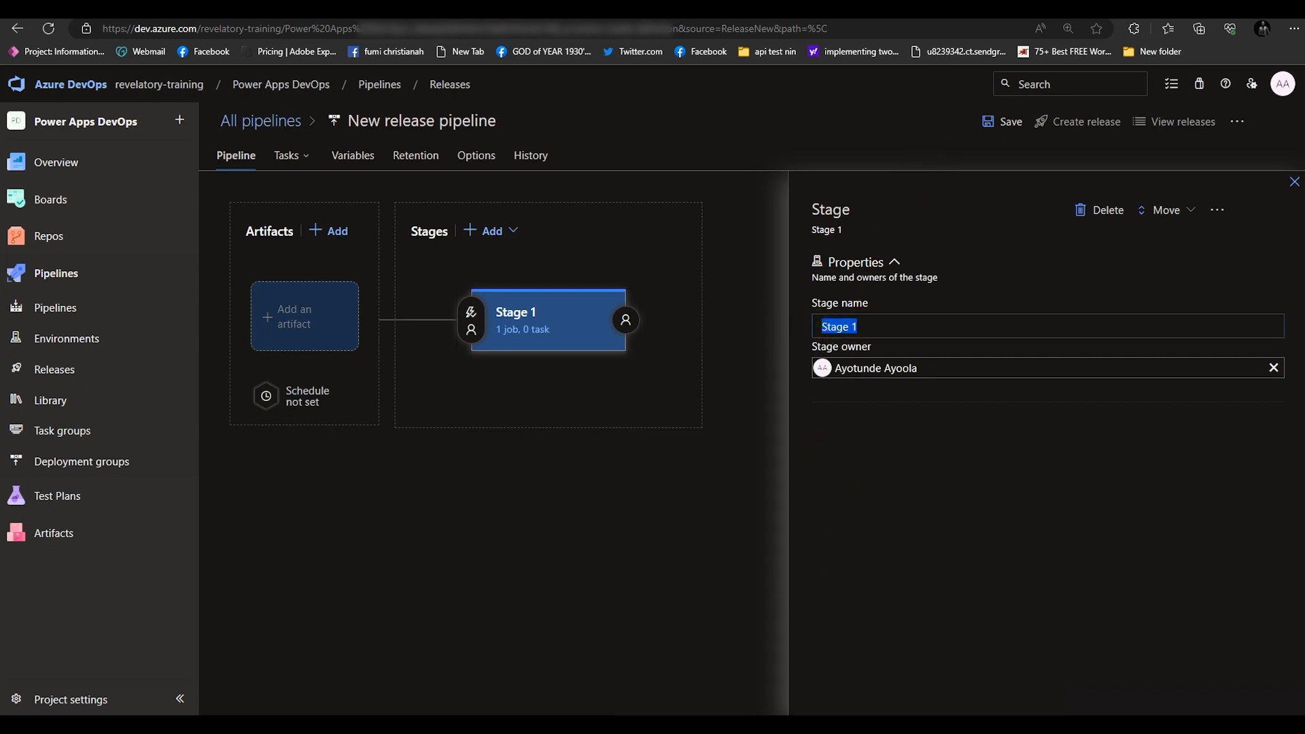
type("Deploy to Product")
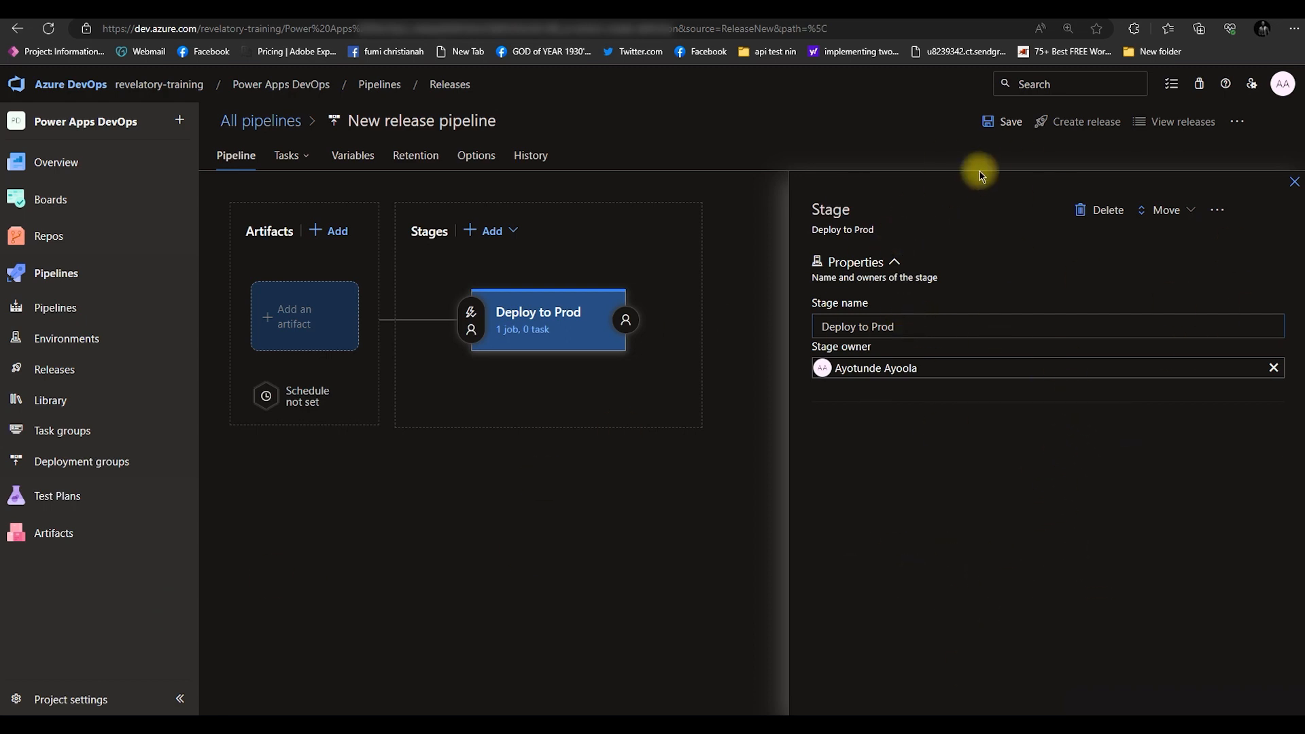
left_click(1012, 123)
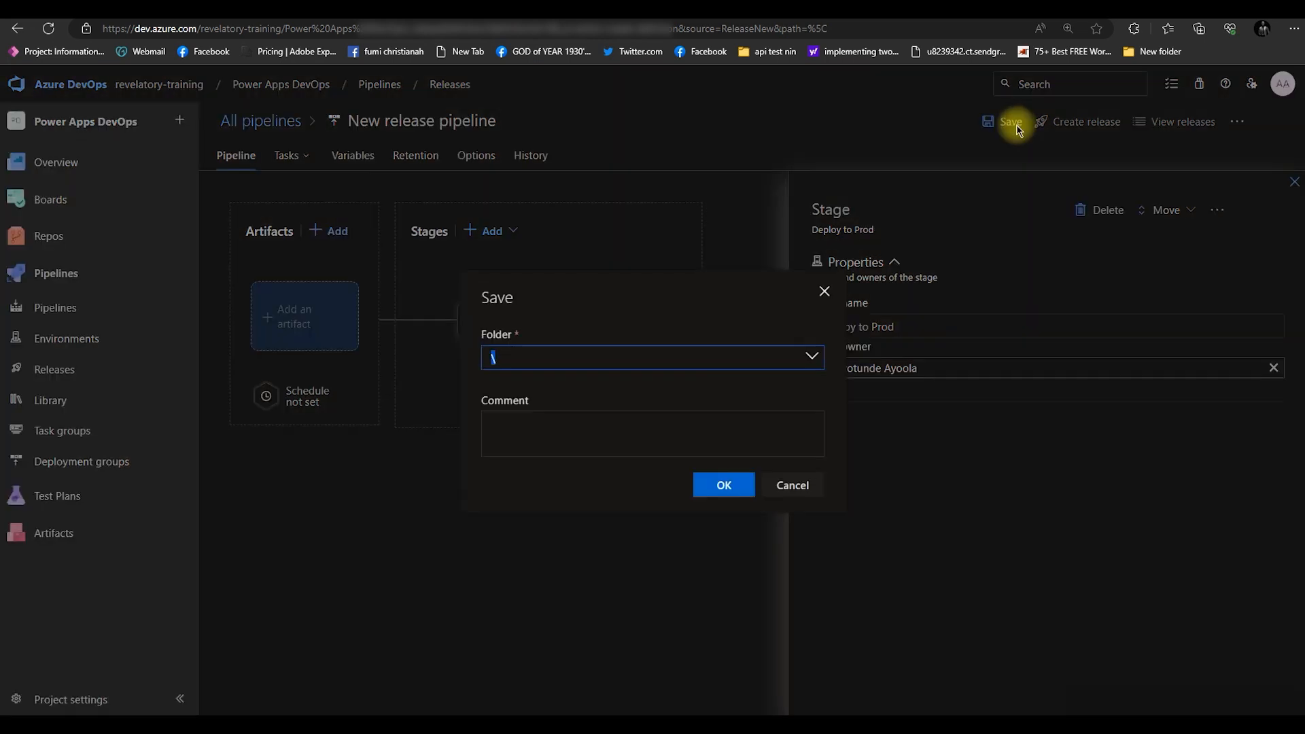
left_click(724, 483)
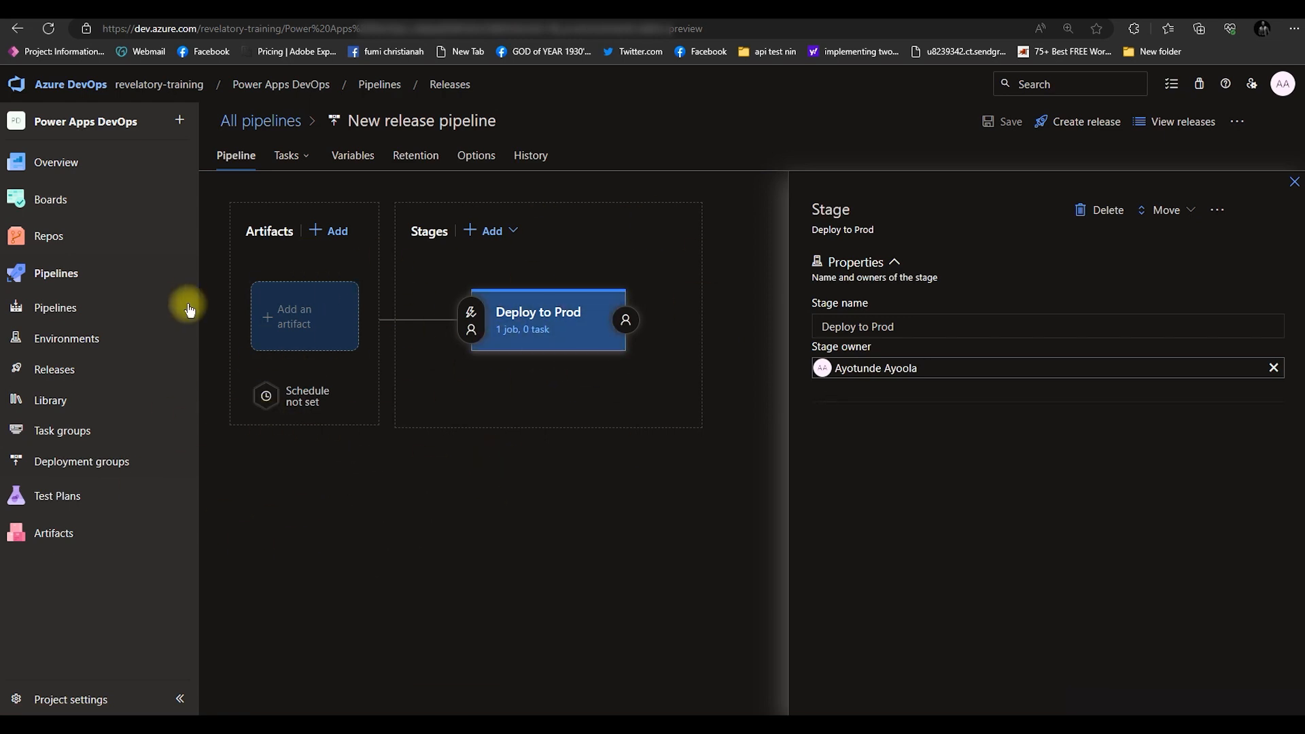
- Start a pipeline artifact of type Azure Repos, with Power Apps DevOps as both project and source repository
left_click(310, 327)
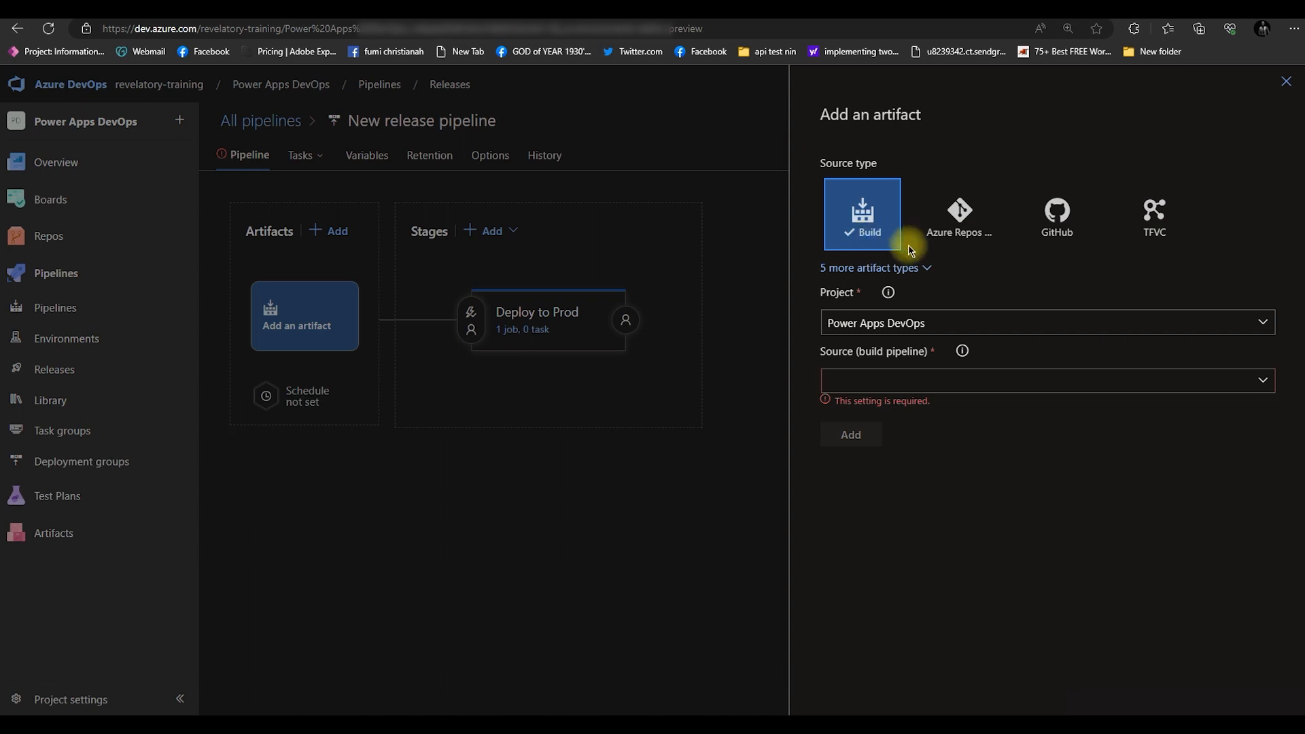
left_click(925, 271)
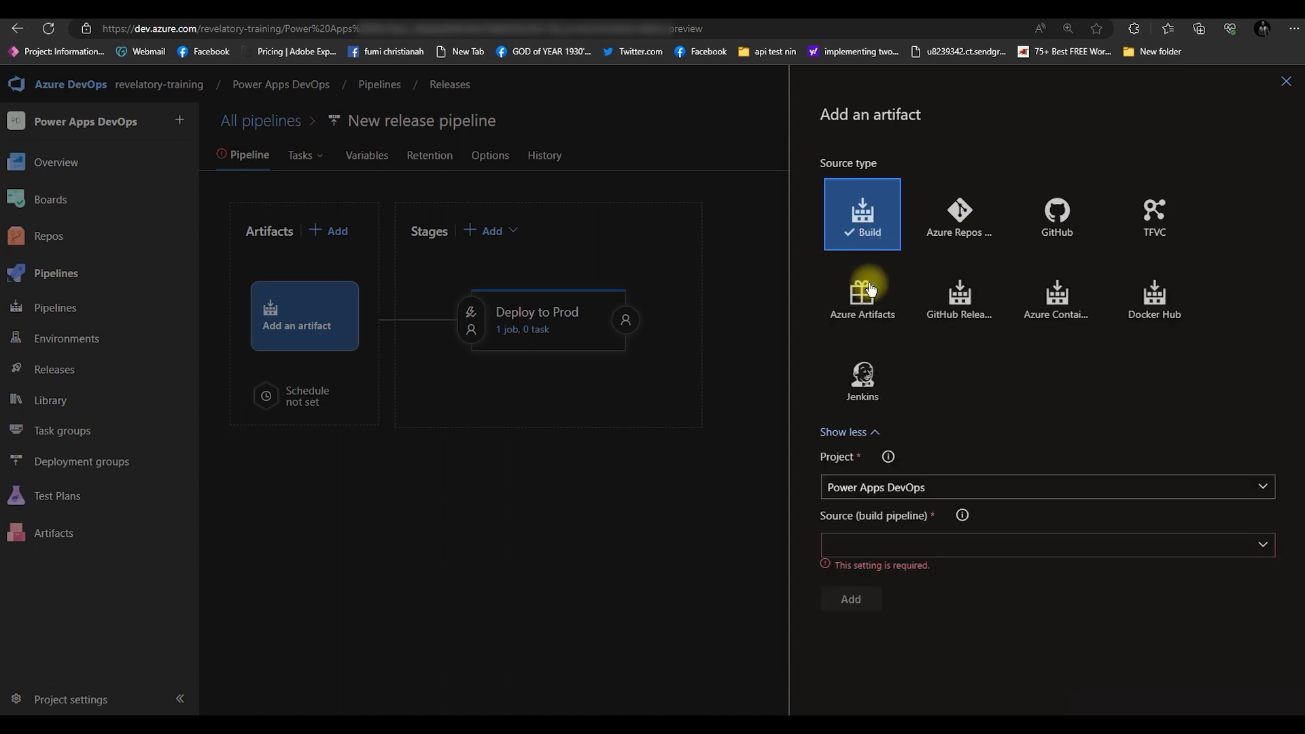
left_click(956, 222)
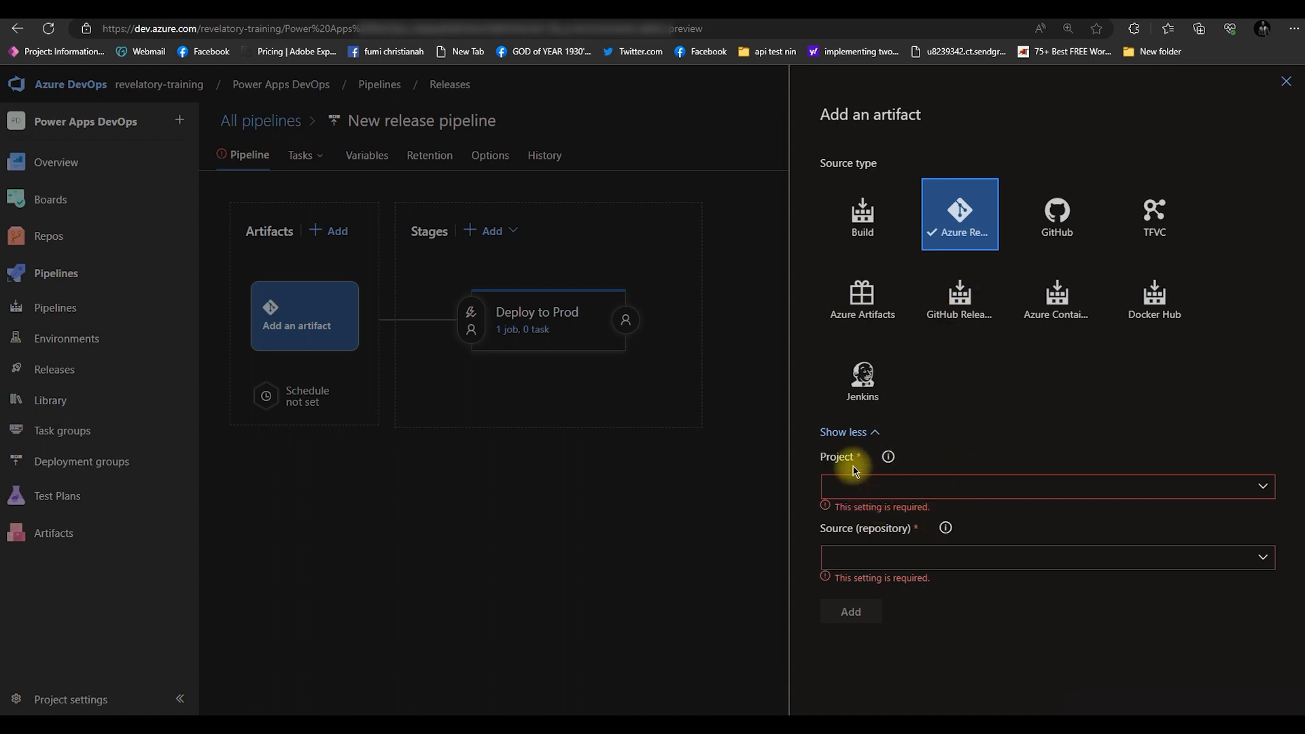
left_click(1257, 490)
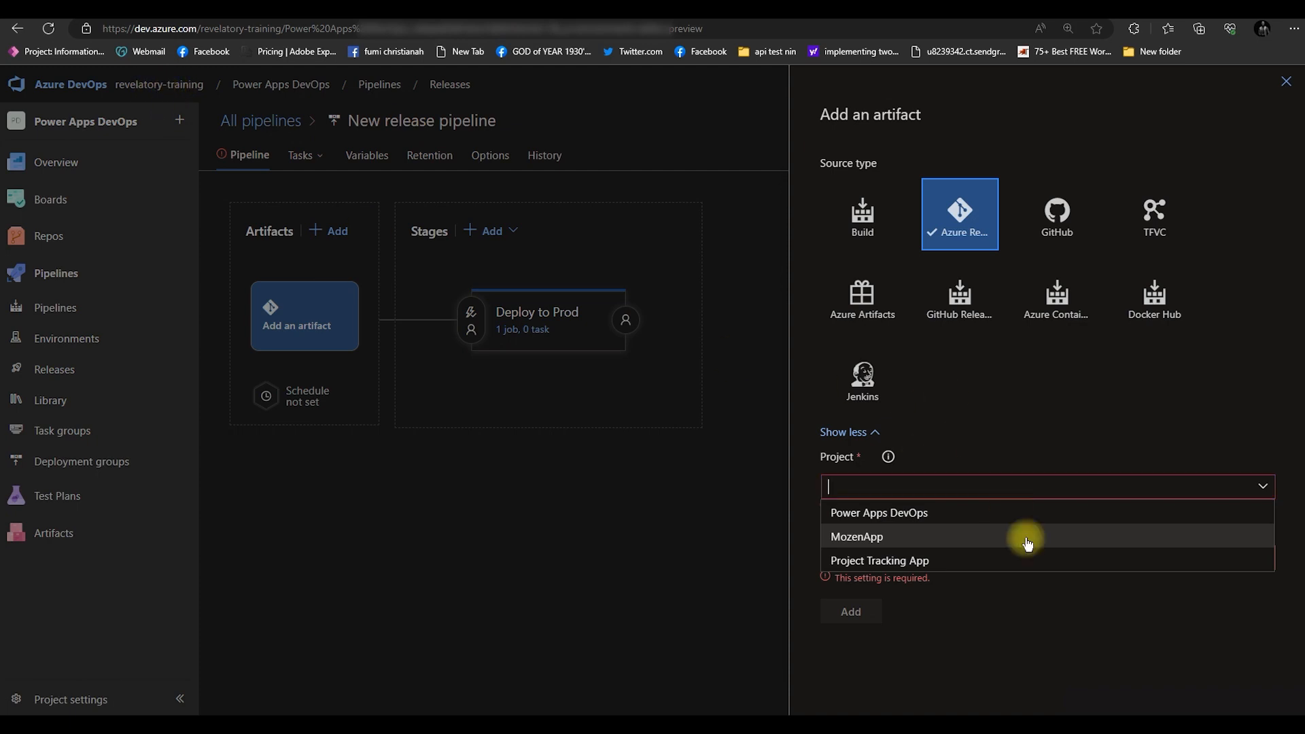
left_click(887, 516)
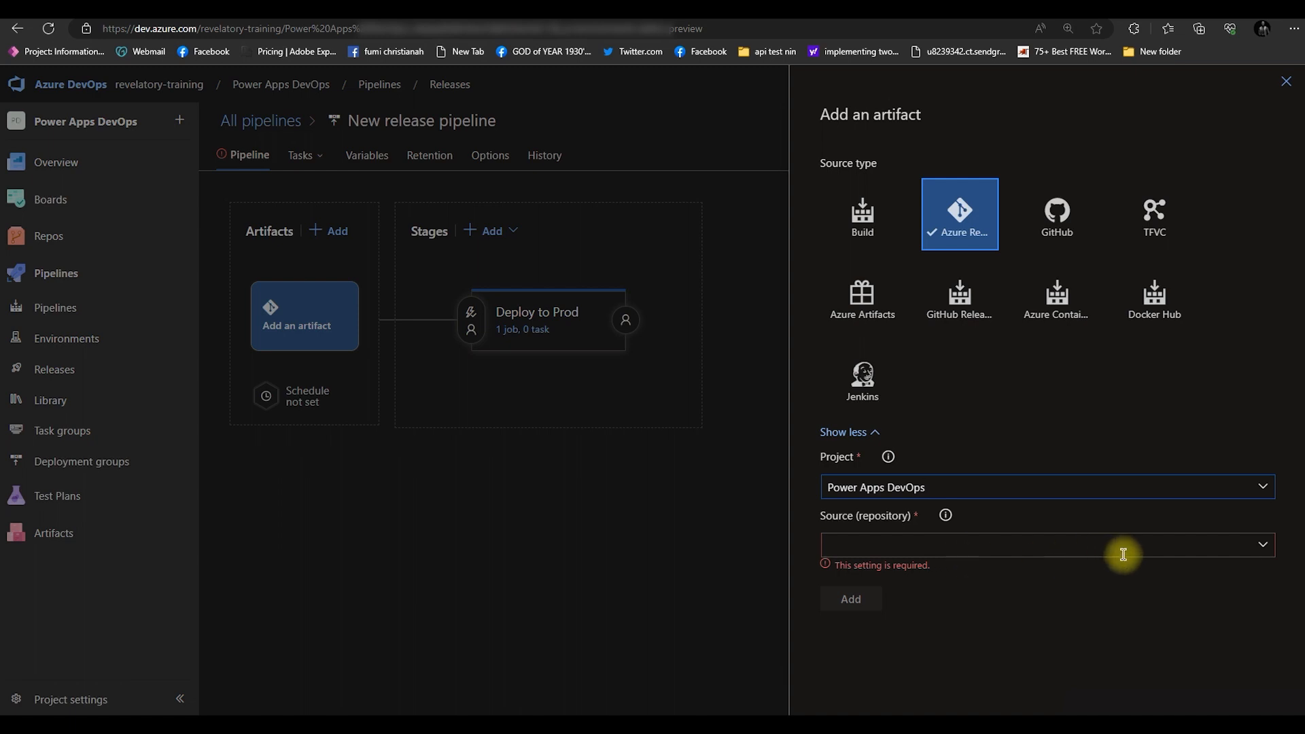
left_click(1261, 546)
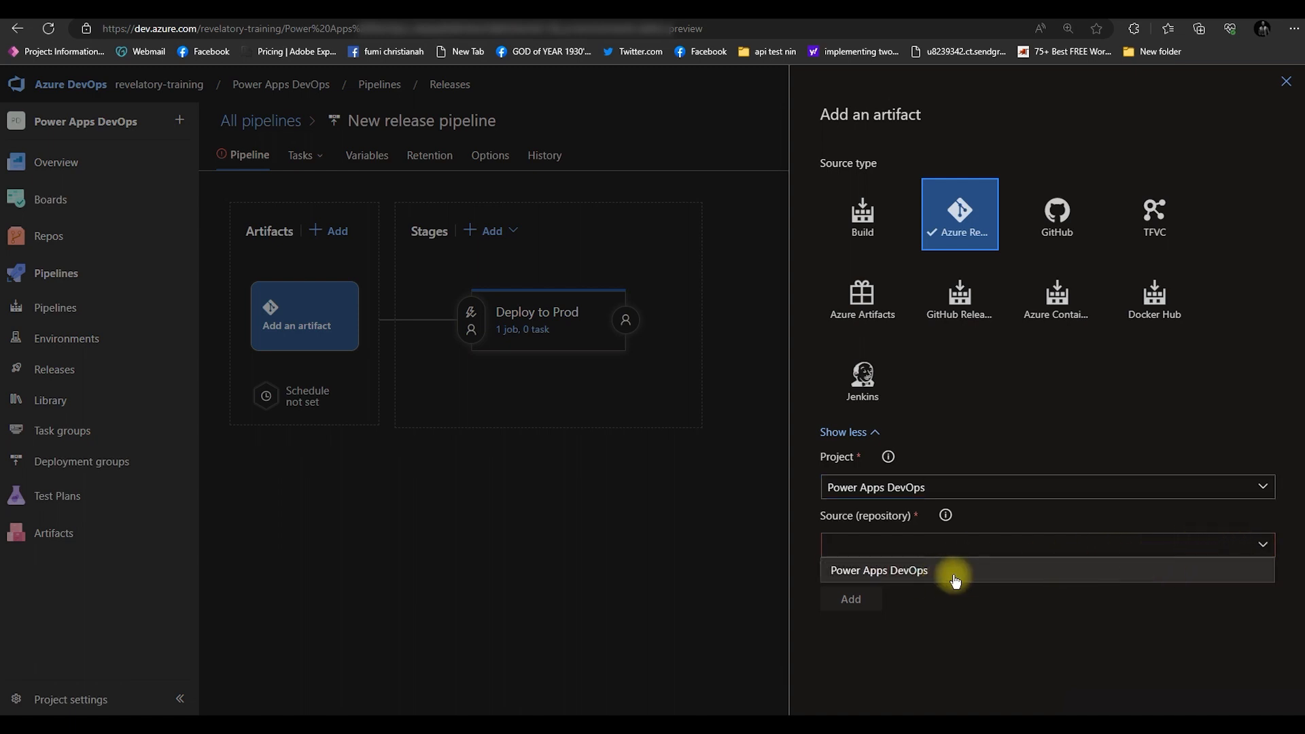
left_click(920, 577)
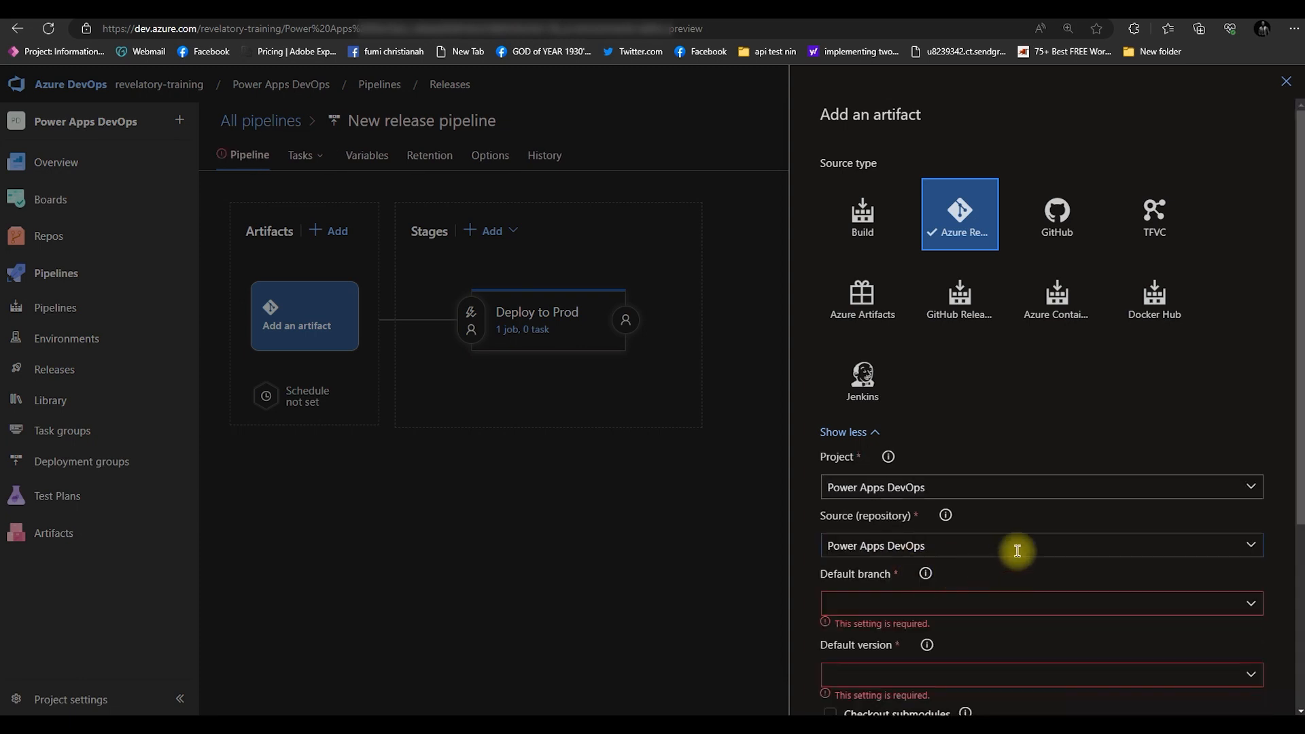
- Set the artifact's default branch to main, keep the source alias _Power Apps DevOps, and add the artifact to the pipeline
scroll(1014, 558, "down", 2)
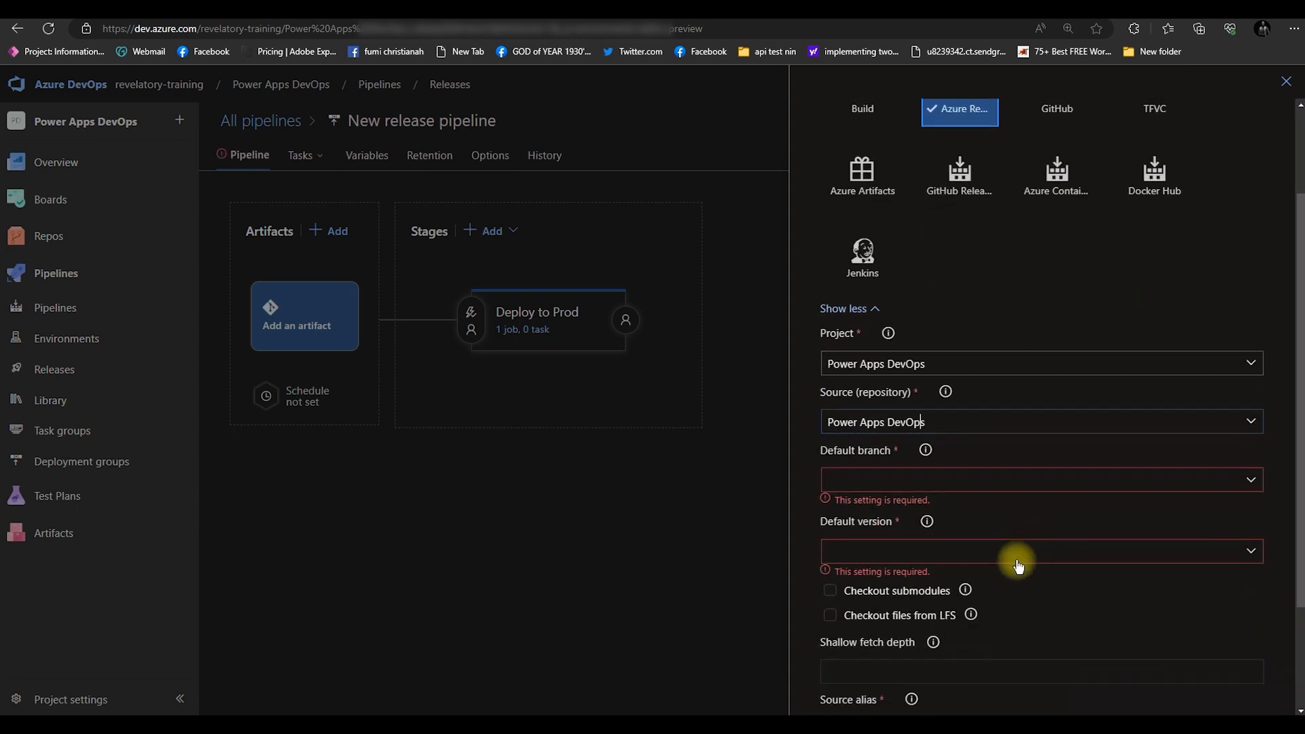
left_click(1255, 482)
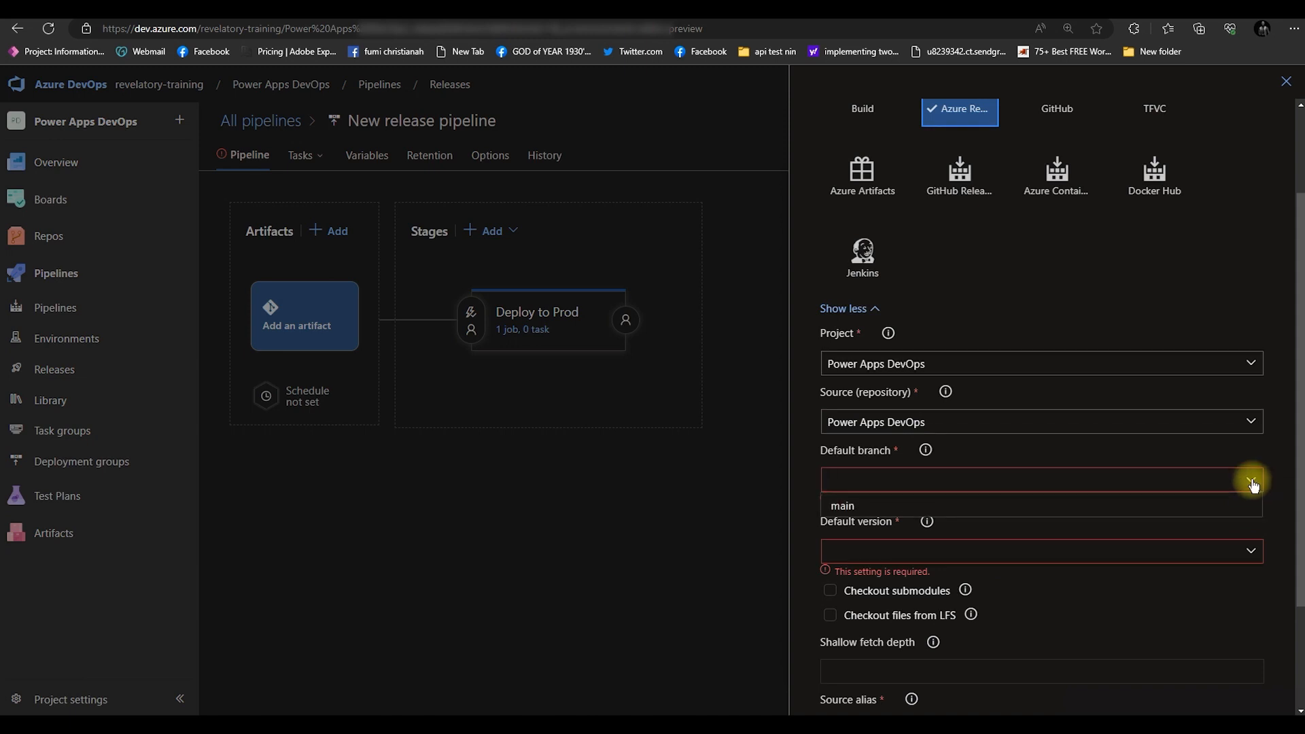
left_click(847, 507)
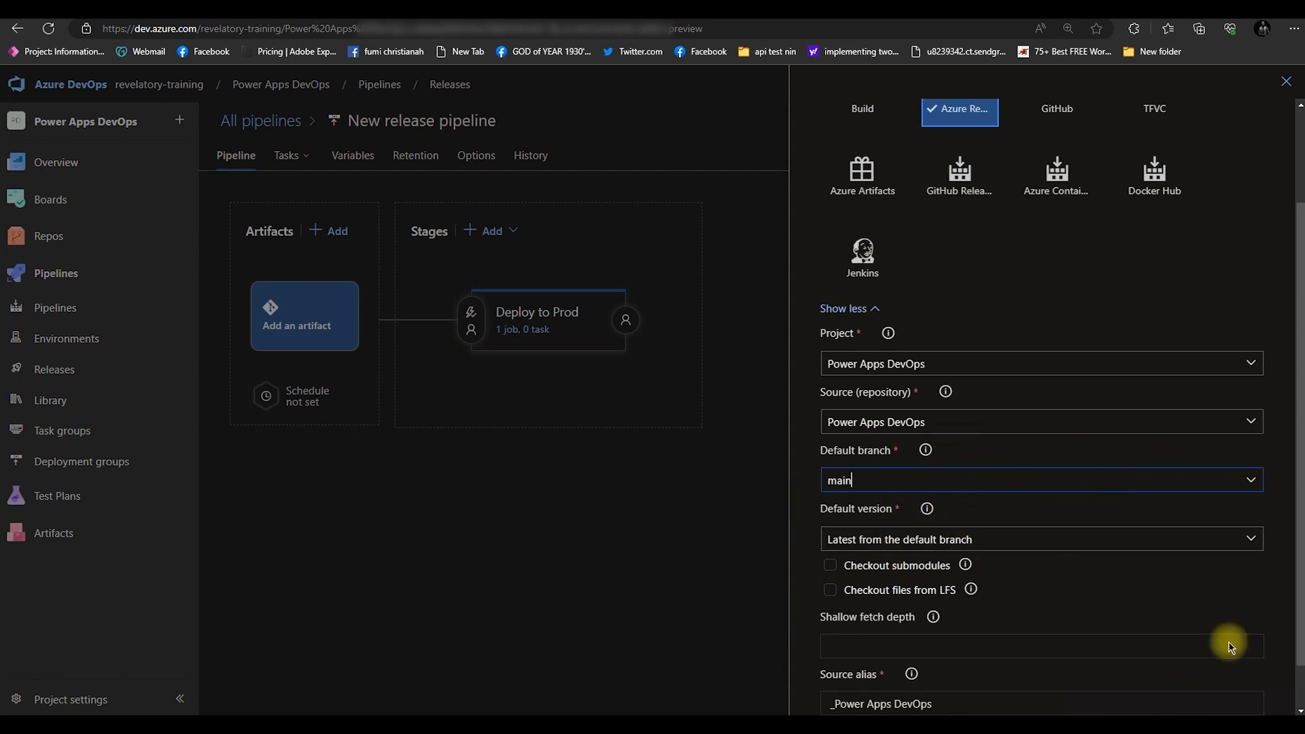
scroll(1000, 591, "down", 1)
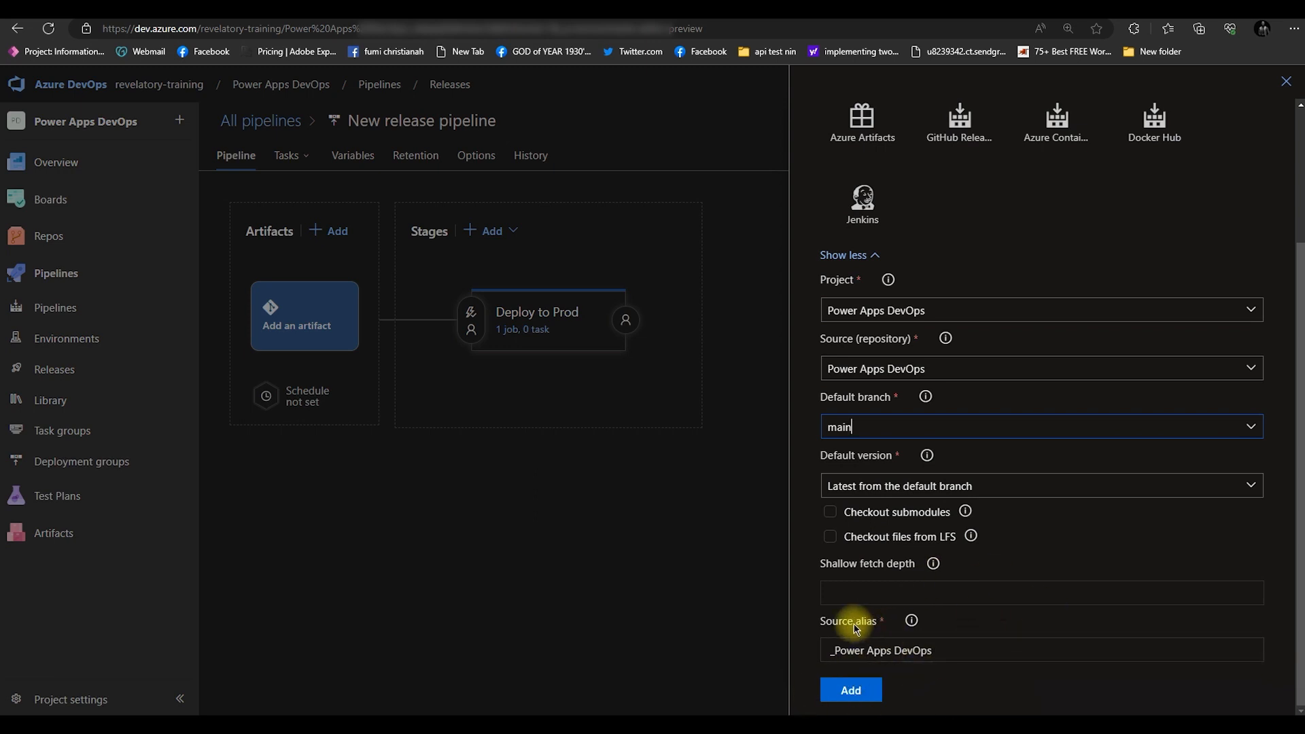
left_click_drag(961, 658, 726, 658)
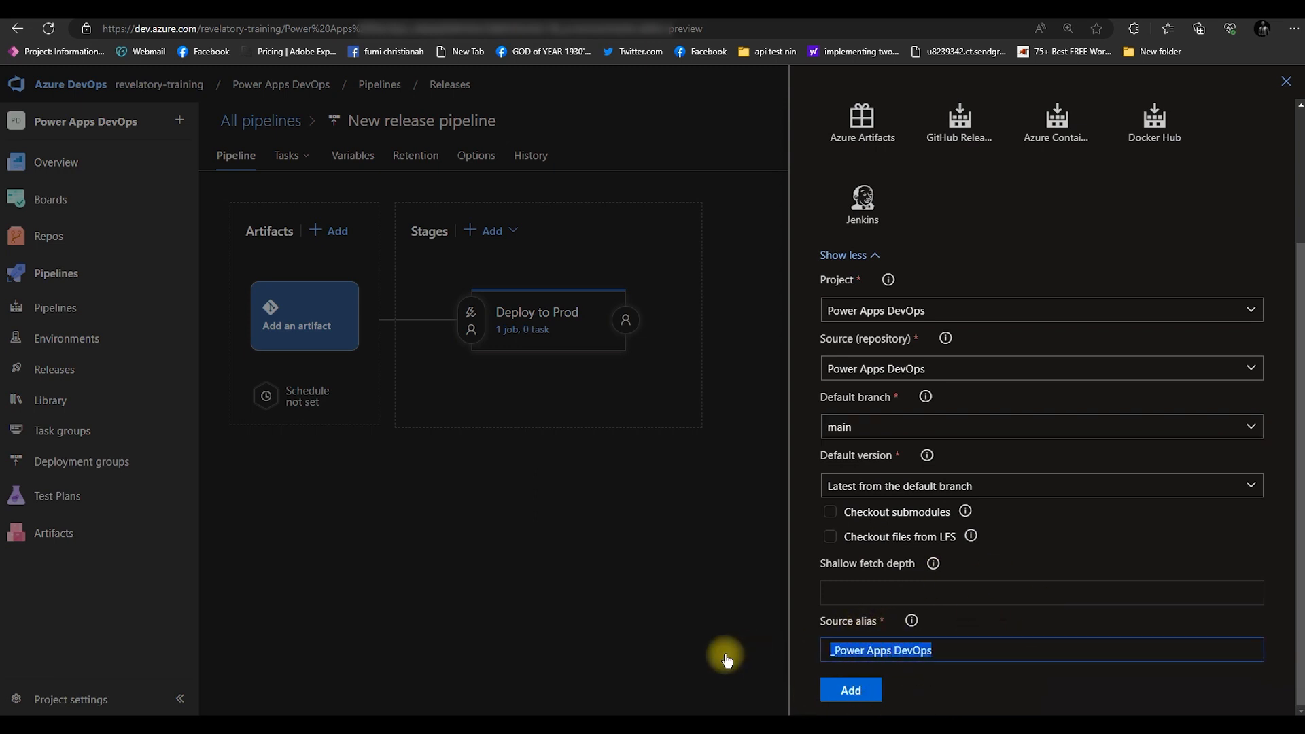
left_click(949, 654)
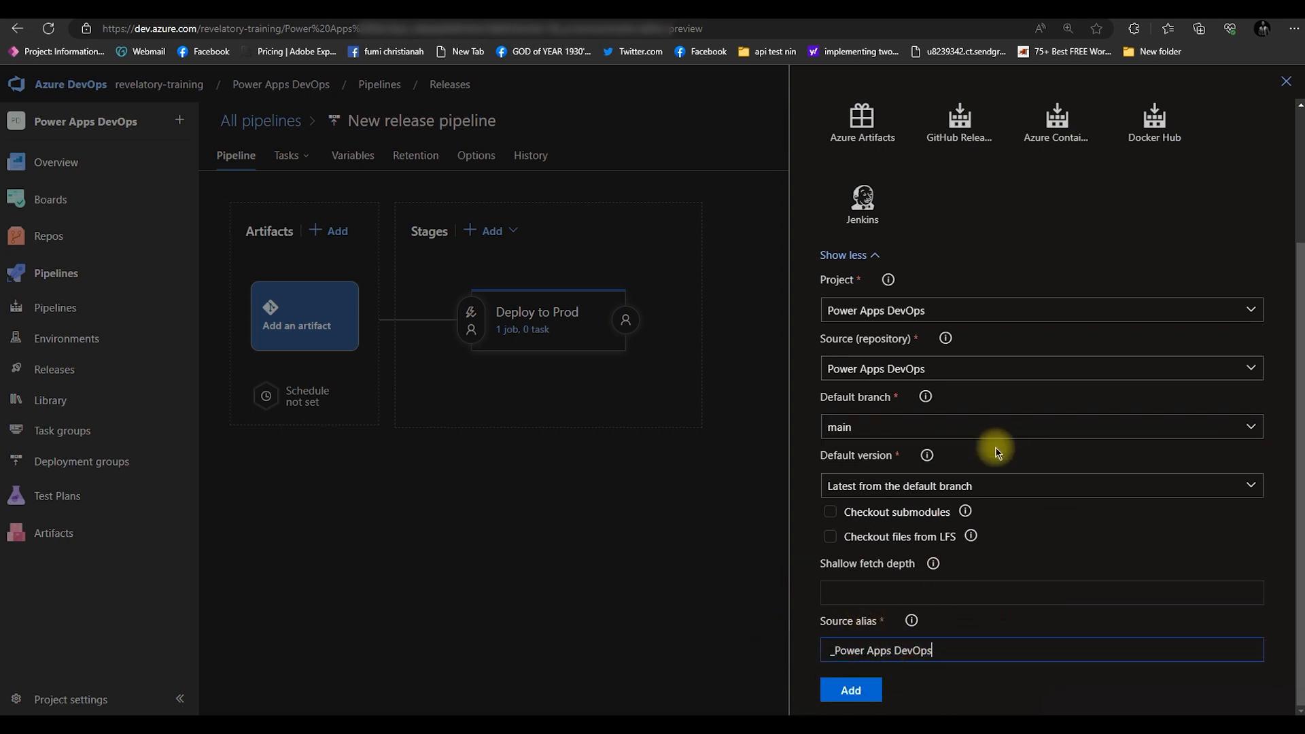
left_click(853, 694)
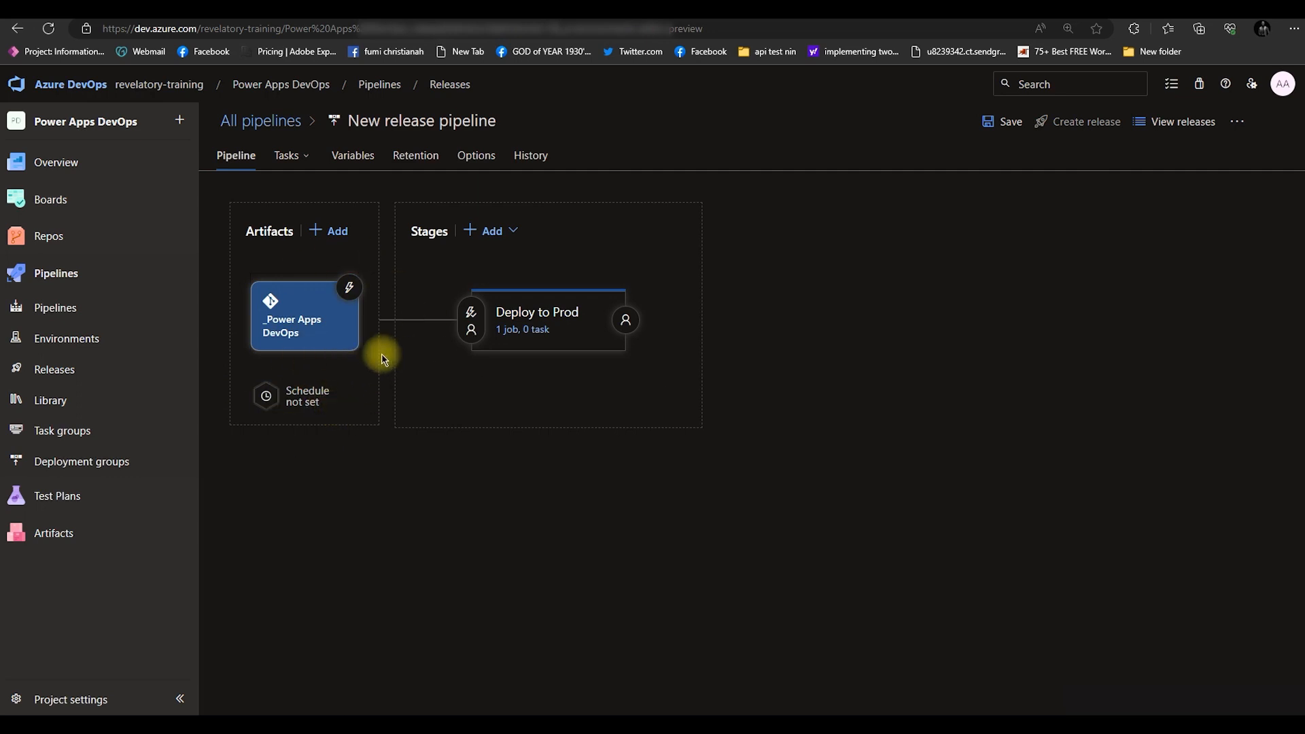
- Add a pipeline variable named SolutionName to the release pipeline
left_click(357, 168)
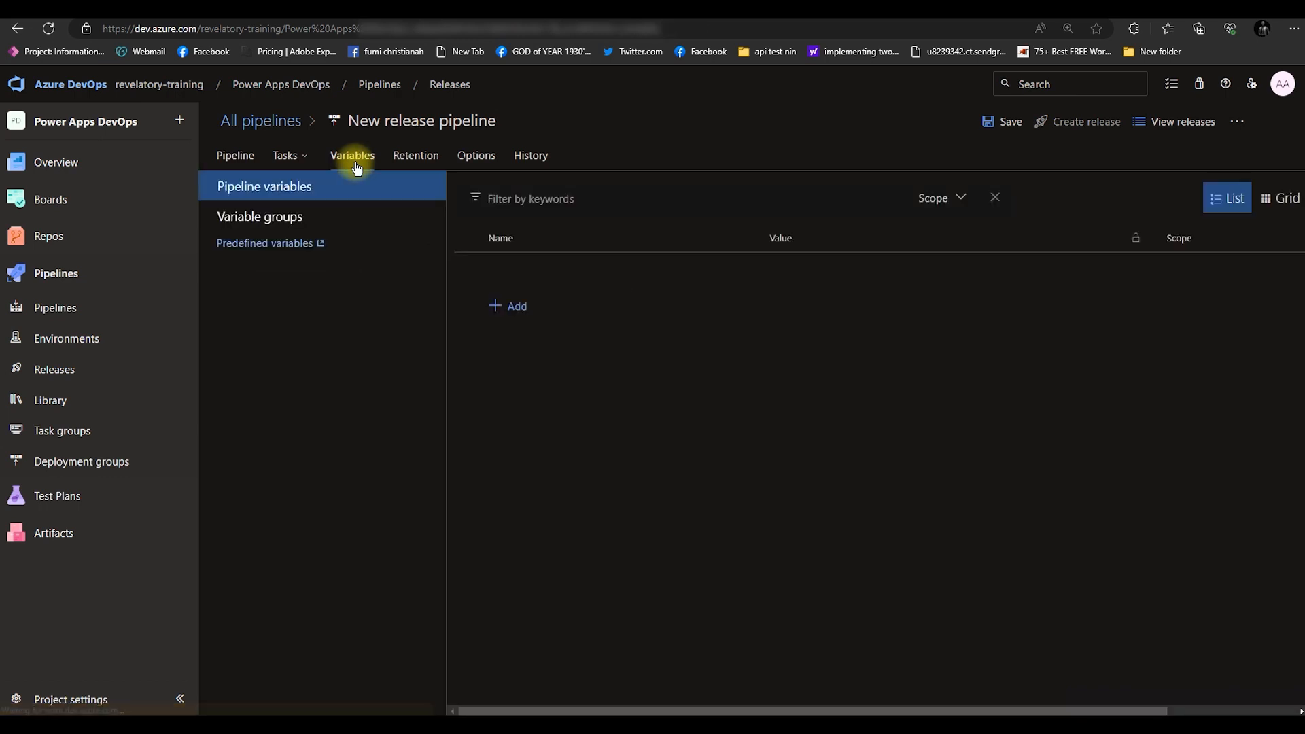
left_click(517, 306)
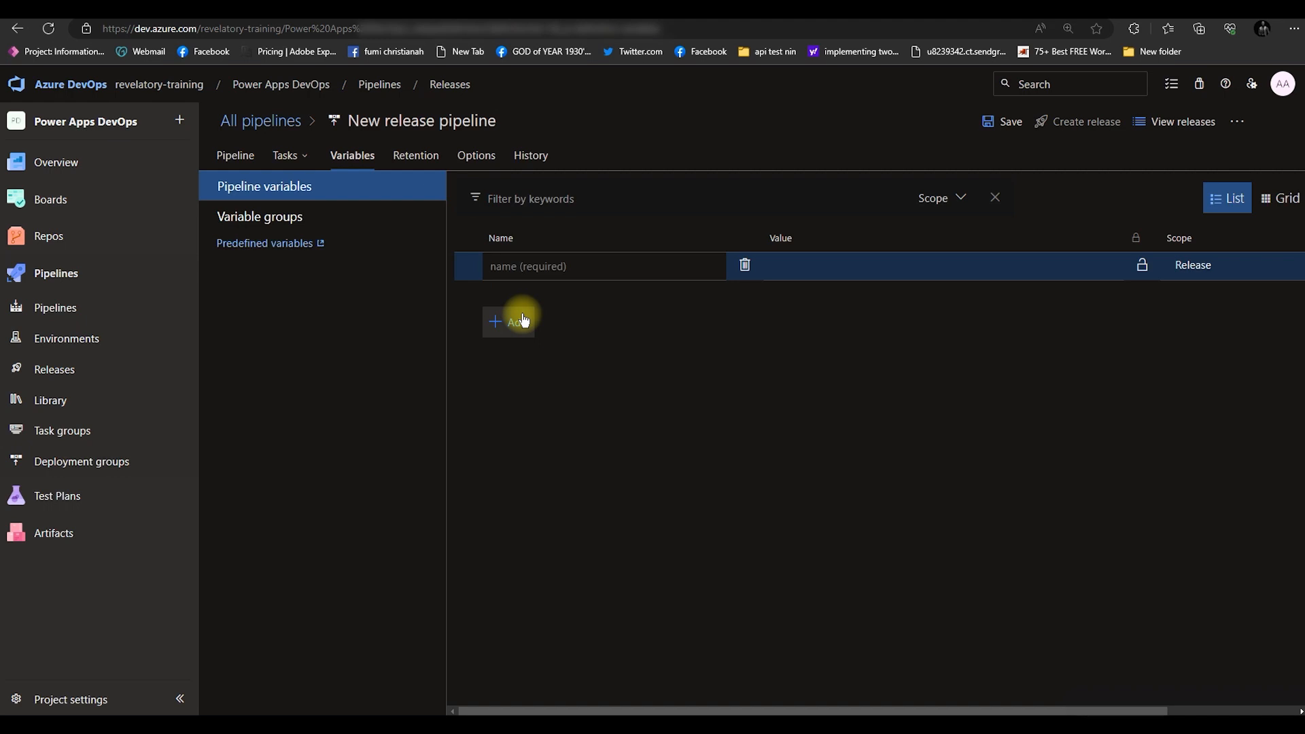
type("SolutionName")
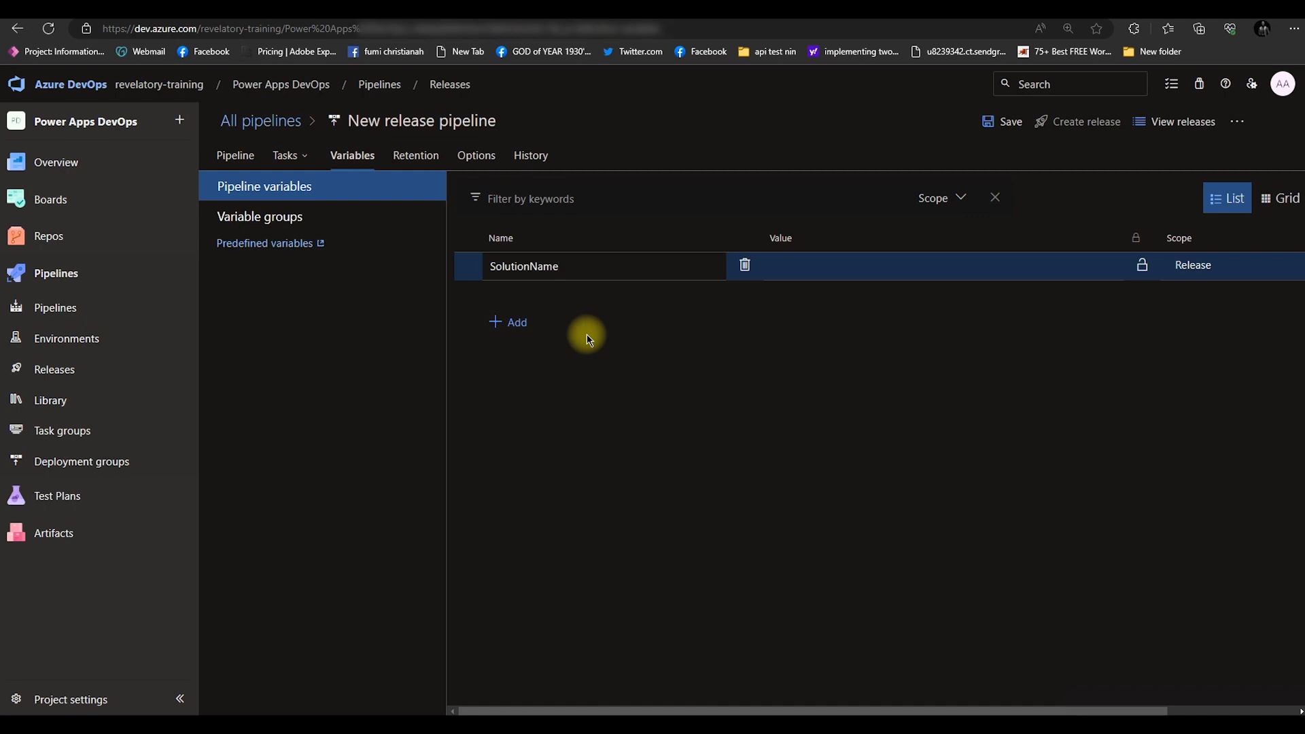
left_click(805, 271)
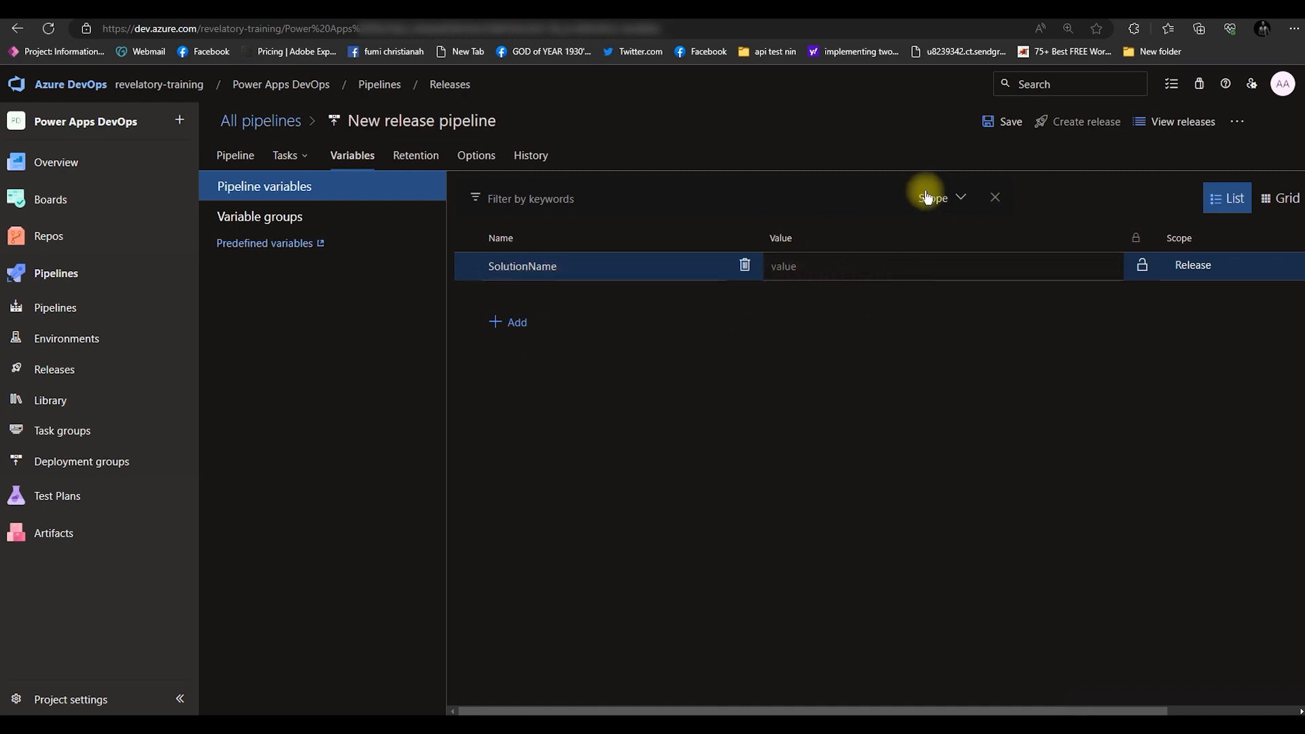
- Switch to Power Apps and copy the PowerApps DevOps solution's name, PowerAppsDevOps, from the solutions list
left_click(490, 9)
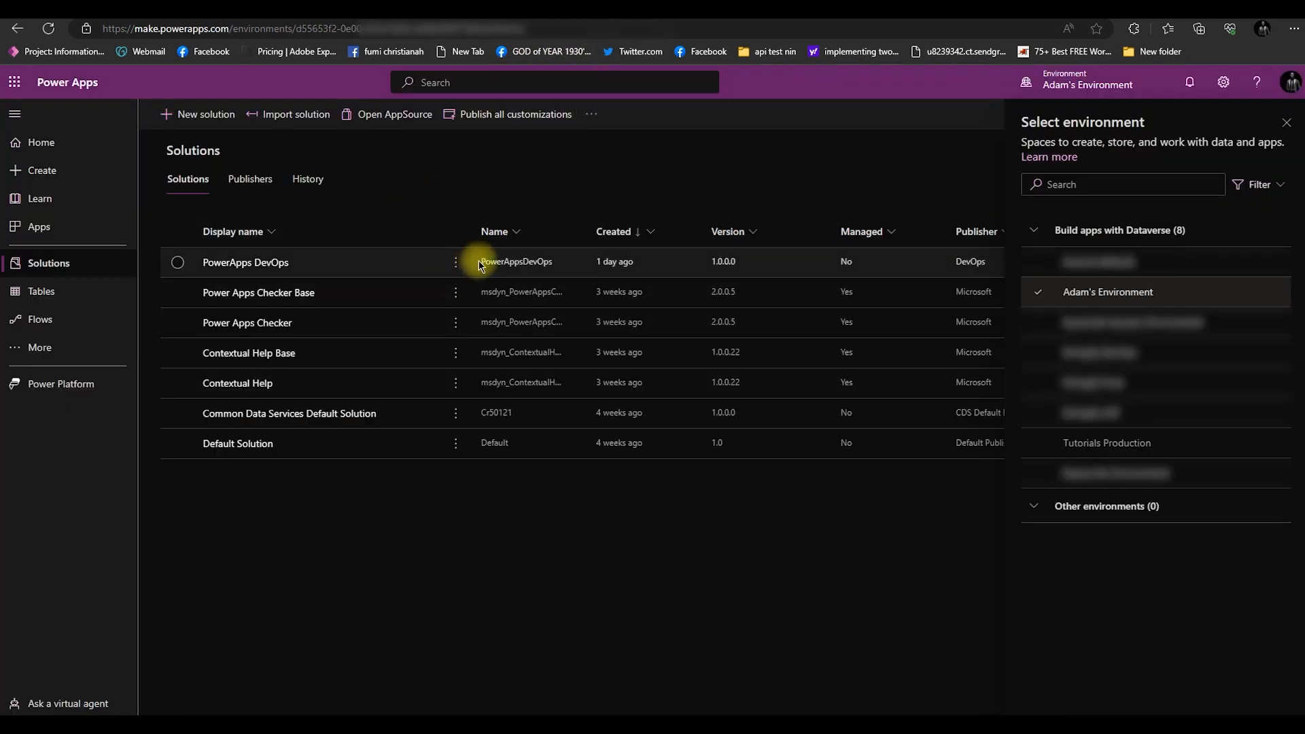
double_click(503, 262)
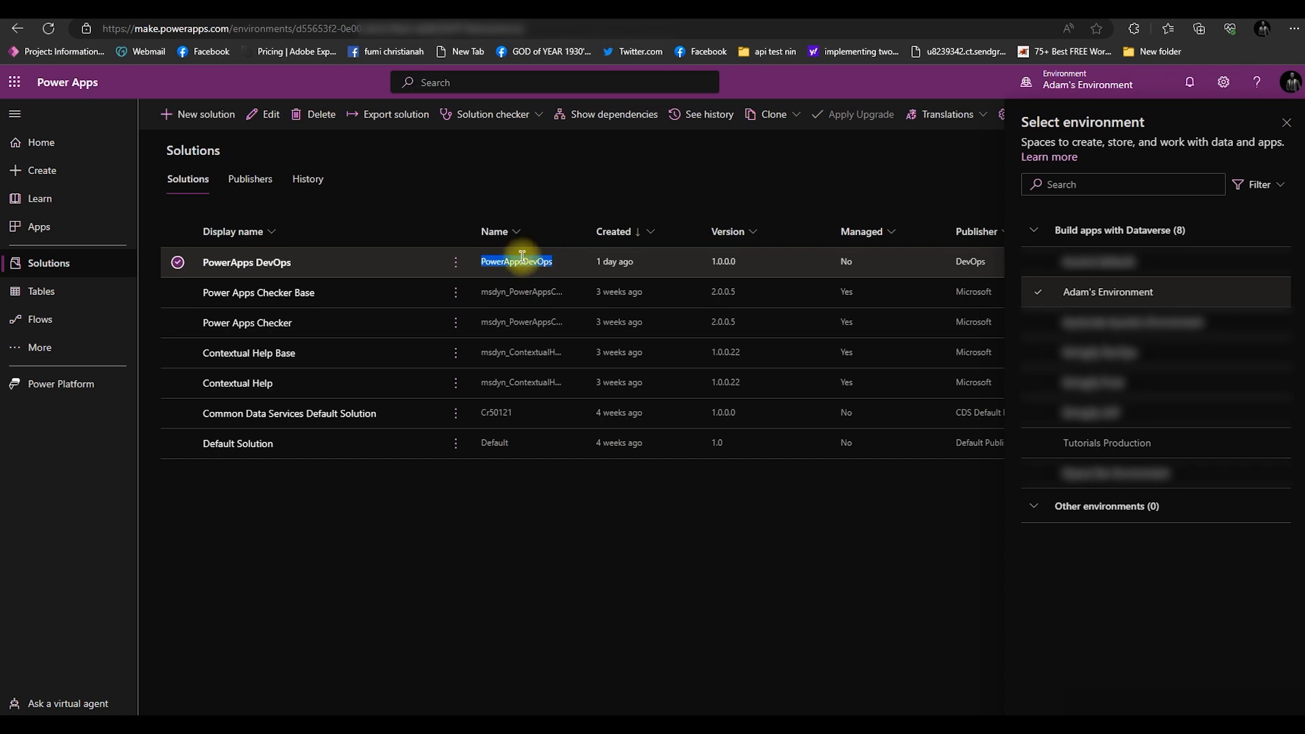
right_click(536, 264)
left_click(564, 270)
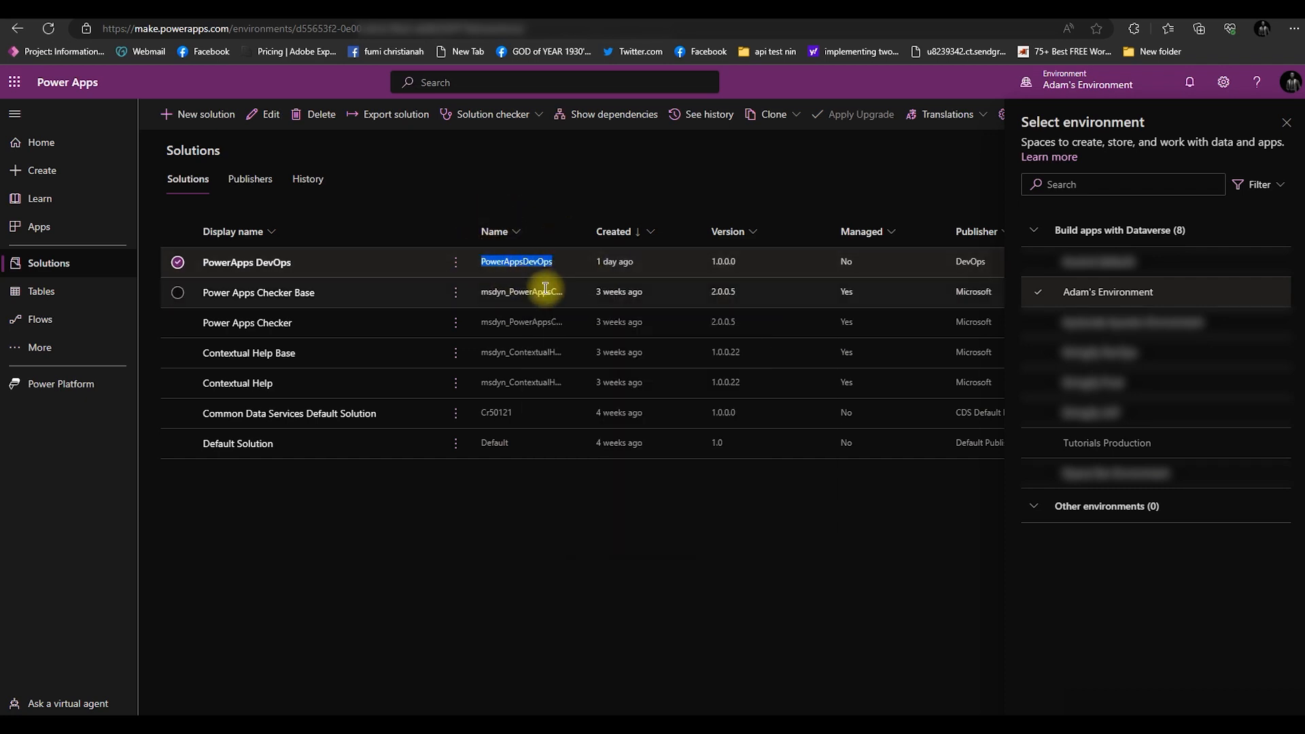
- Return to Azure DevOps, set the SolutionName variable's value to PowerAppsDevOps, and save the pipeline without a comment
left_click(660, 9)
left_click(852, 266)
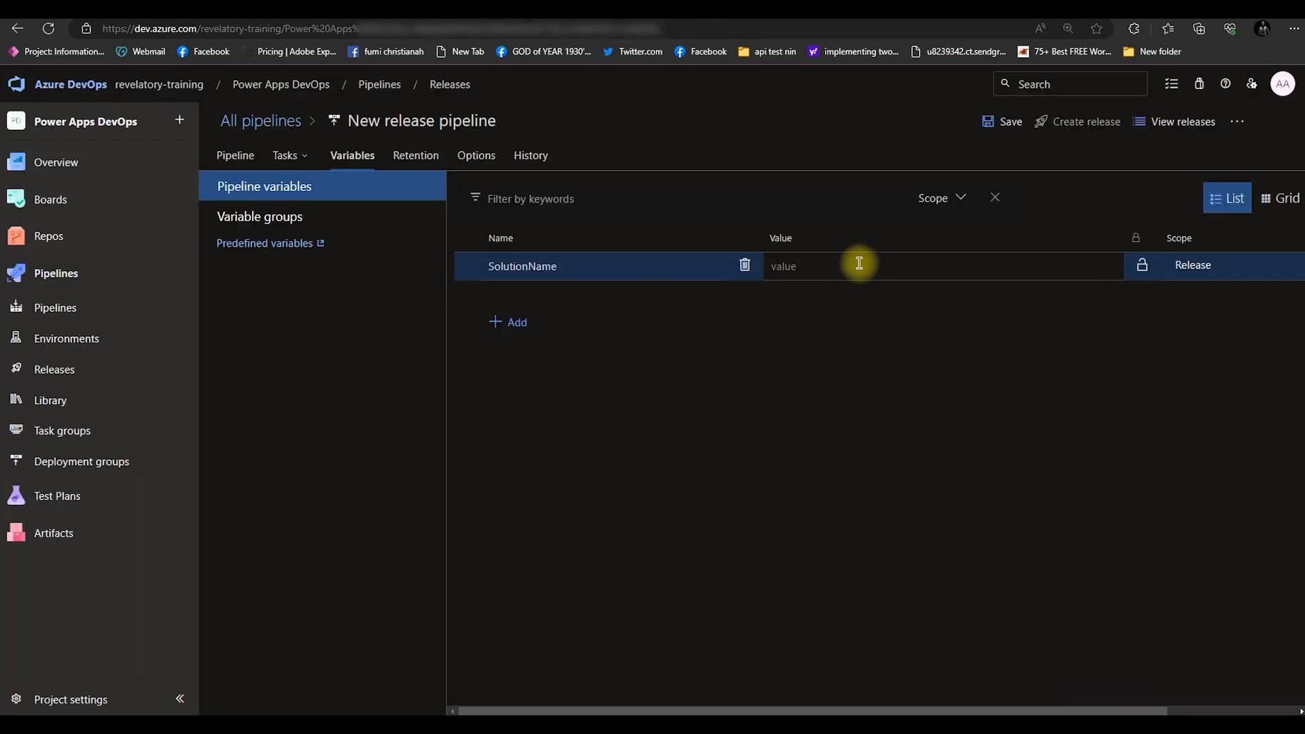
key("ctrl+v")
left_click(891, 261)
left_click(995, 127)
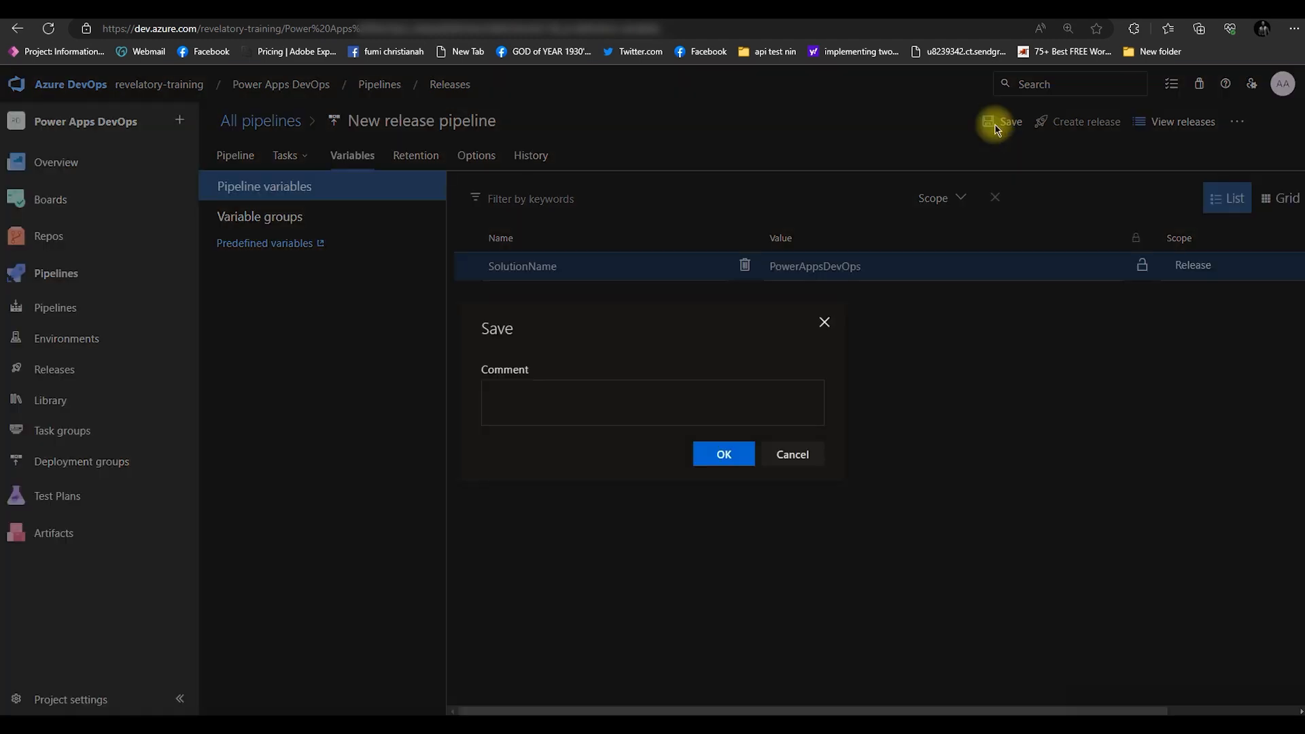
left_click(733, 459)
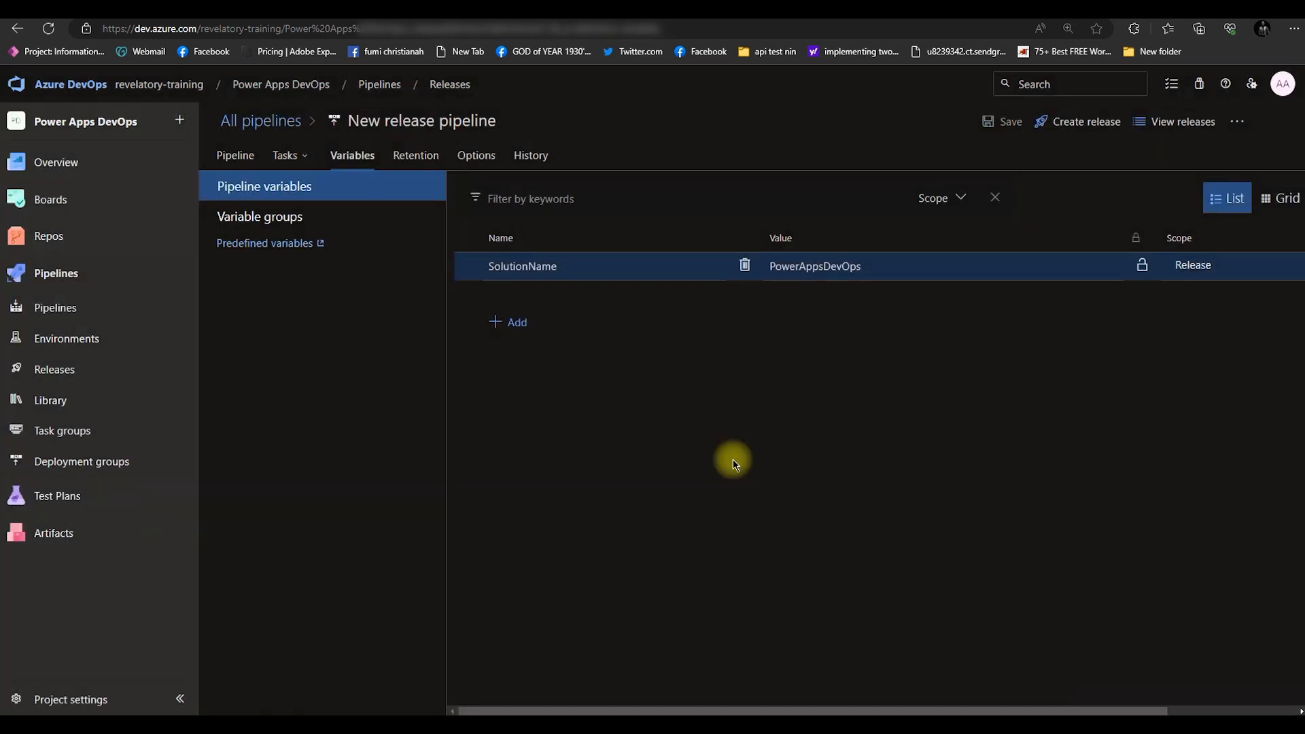
- Allow scripts to access the OAuth token in the agent job of the Deploy to Prod stage
left_click(286, 161)
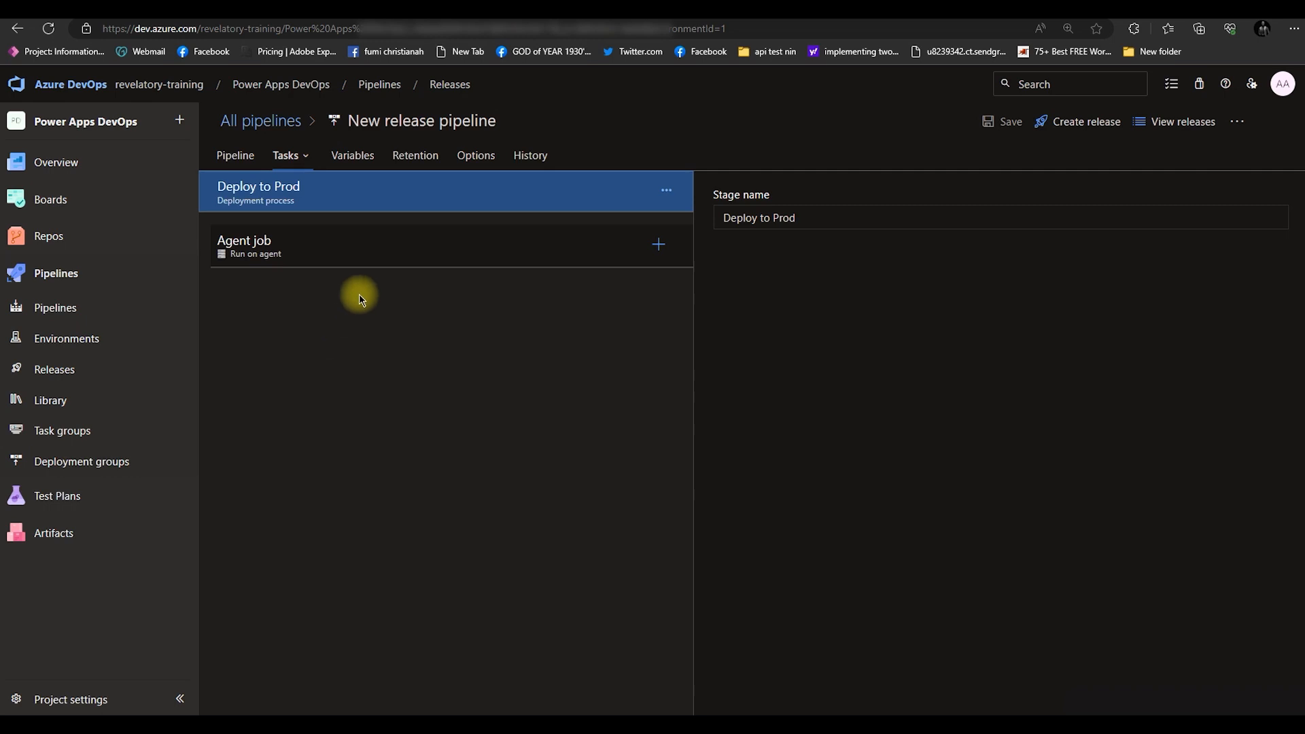
left_click(344, 253)
scroll(887, 350, "down", 3)
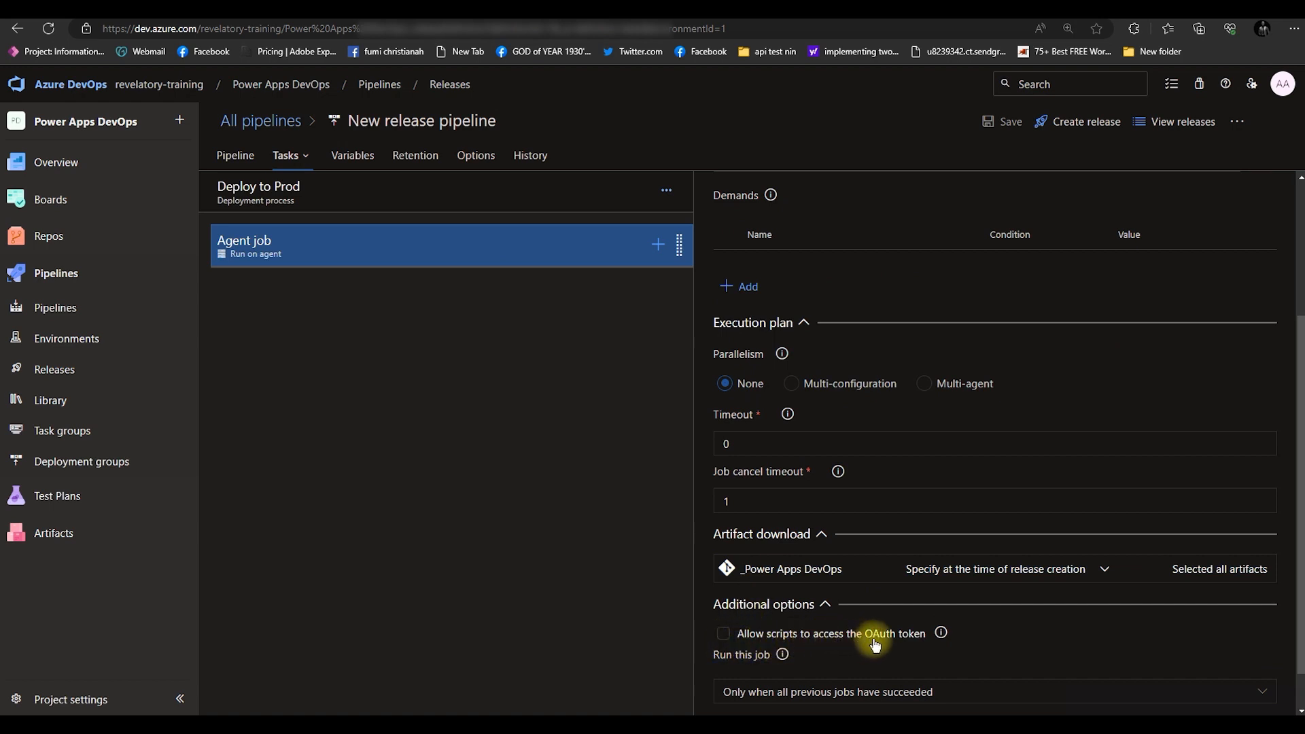
left_click(724, 634)
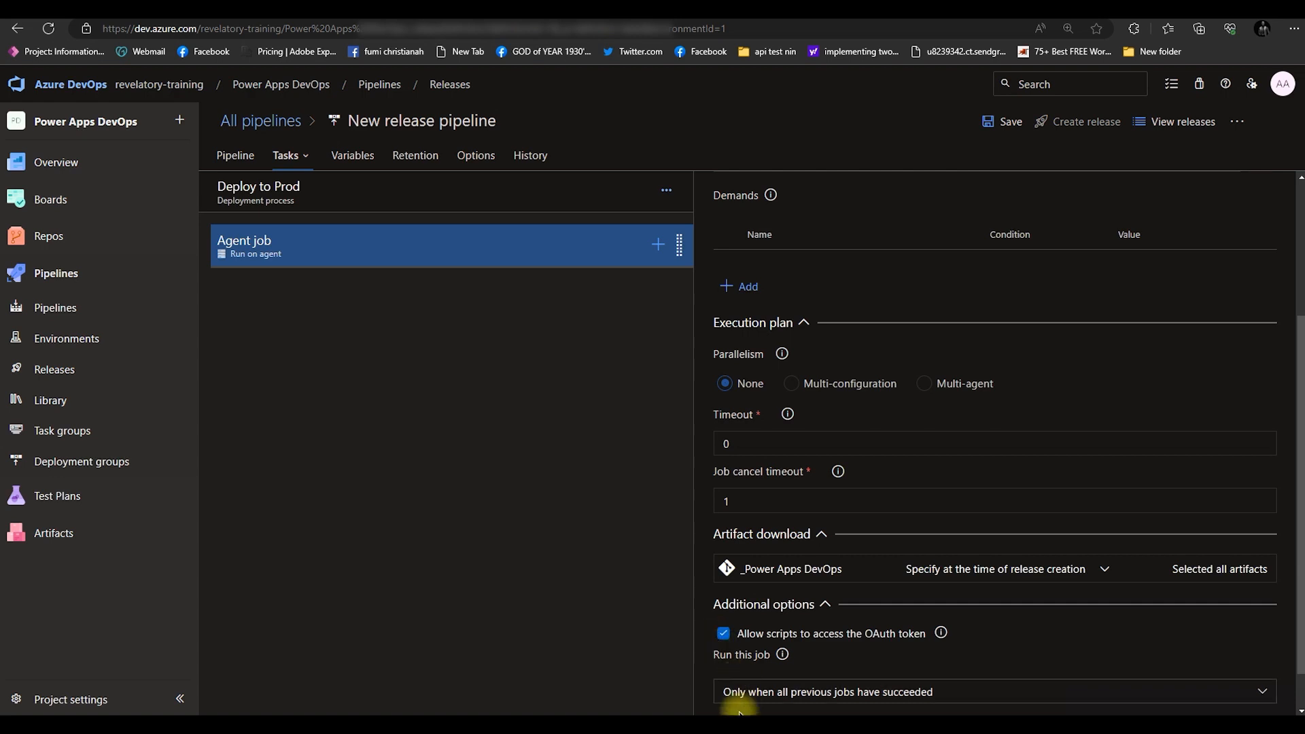
- Rename the release pipeline as "Power Apps Prod" and save it without a comment
left_click(411, 122)
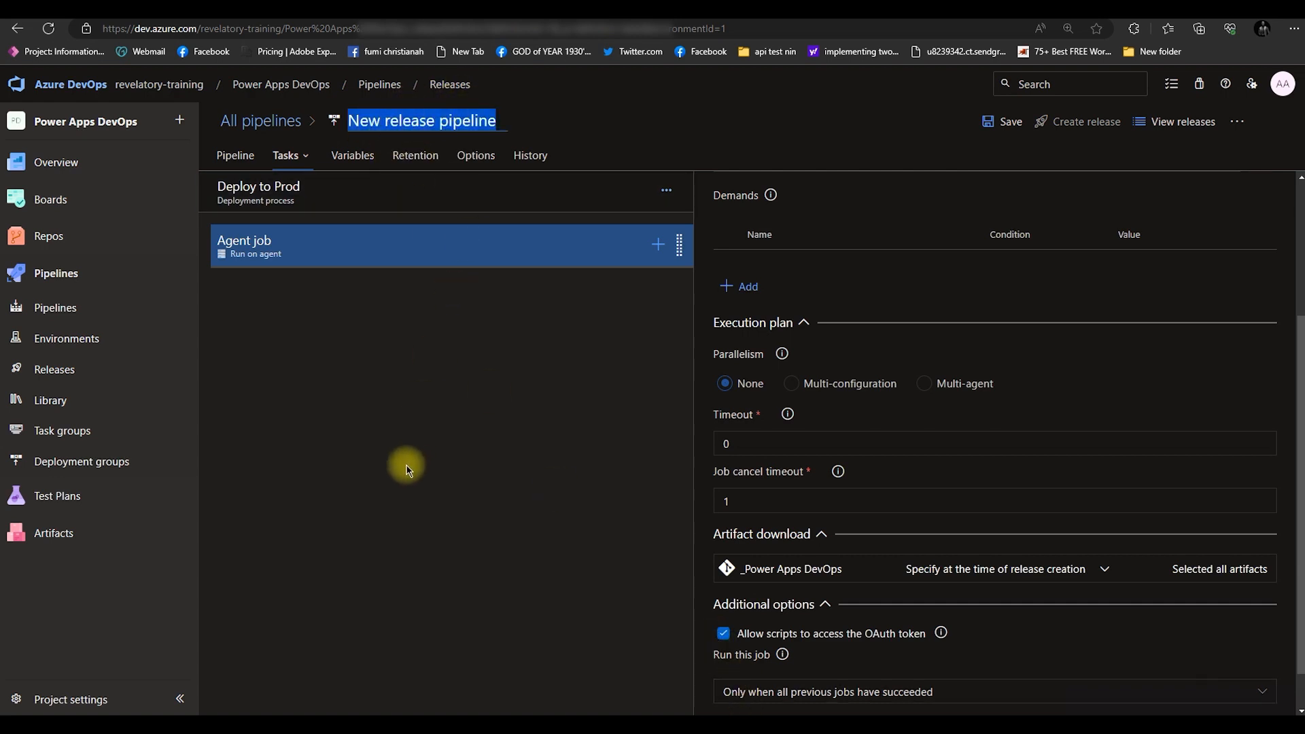
key("super+w")
type("Power Apps ")
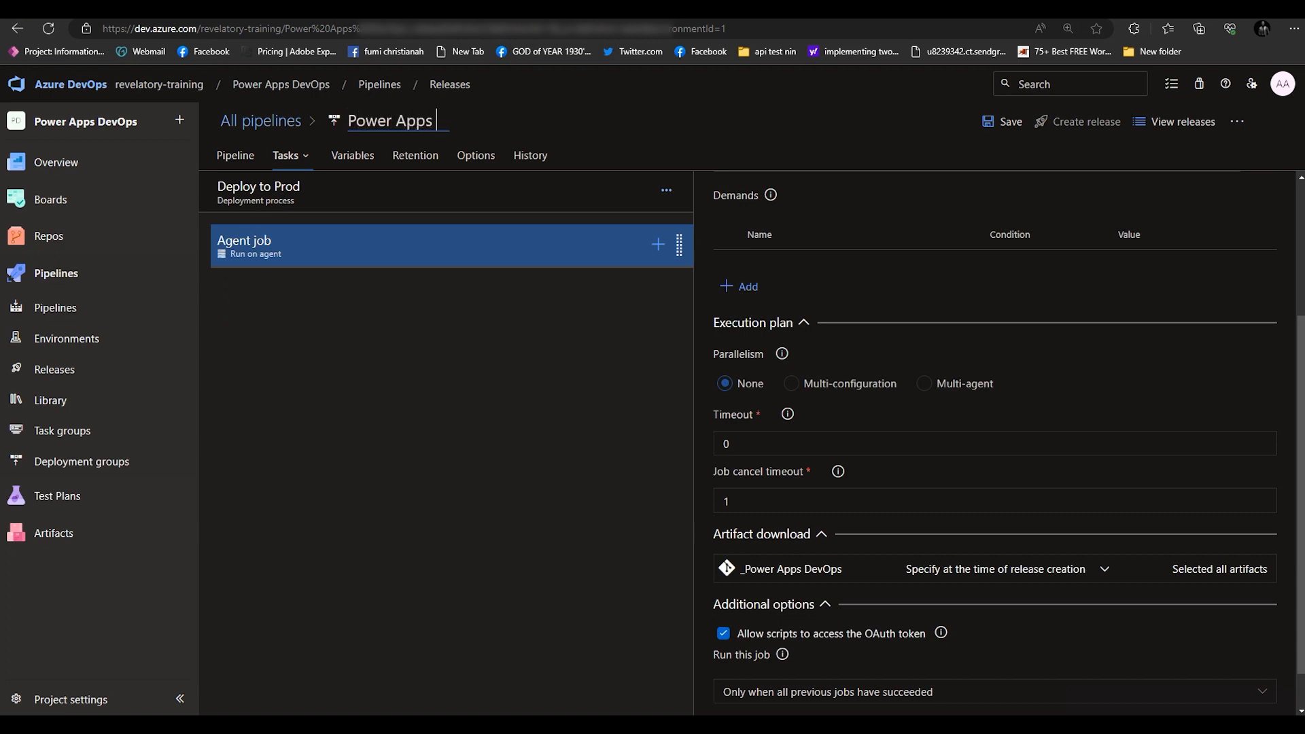
type("Prod")
left_click(378, 427)
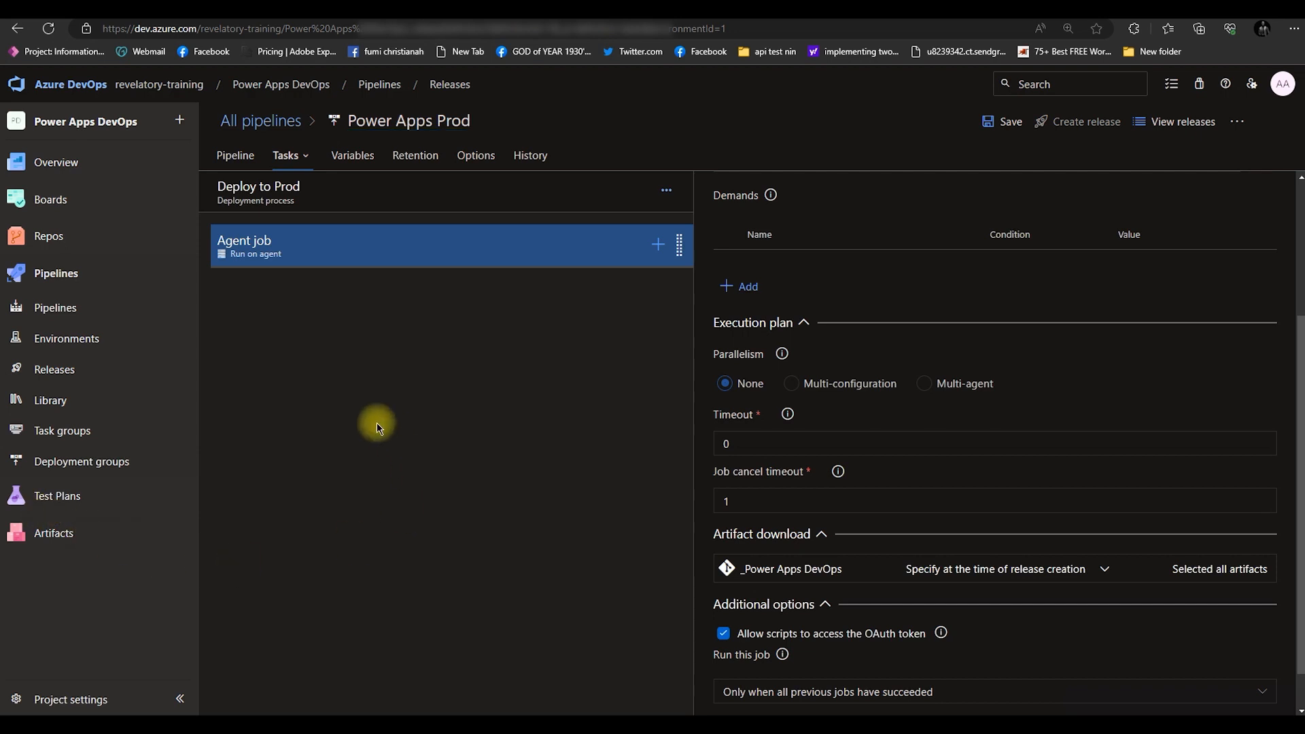
left_click(1003, 123)
left_click(724, 454)
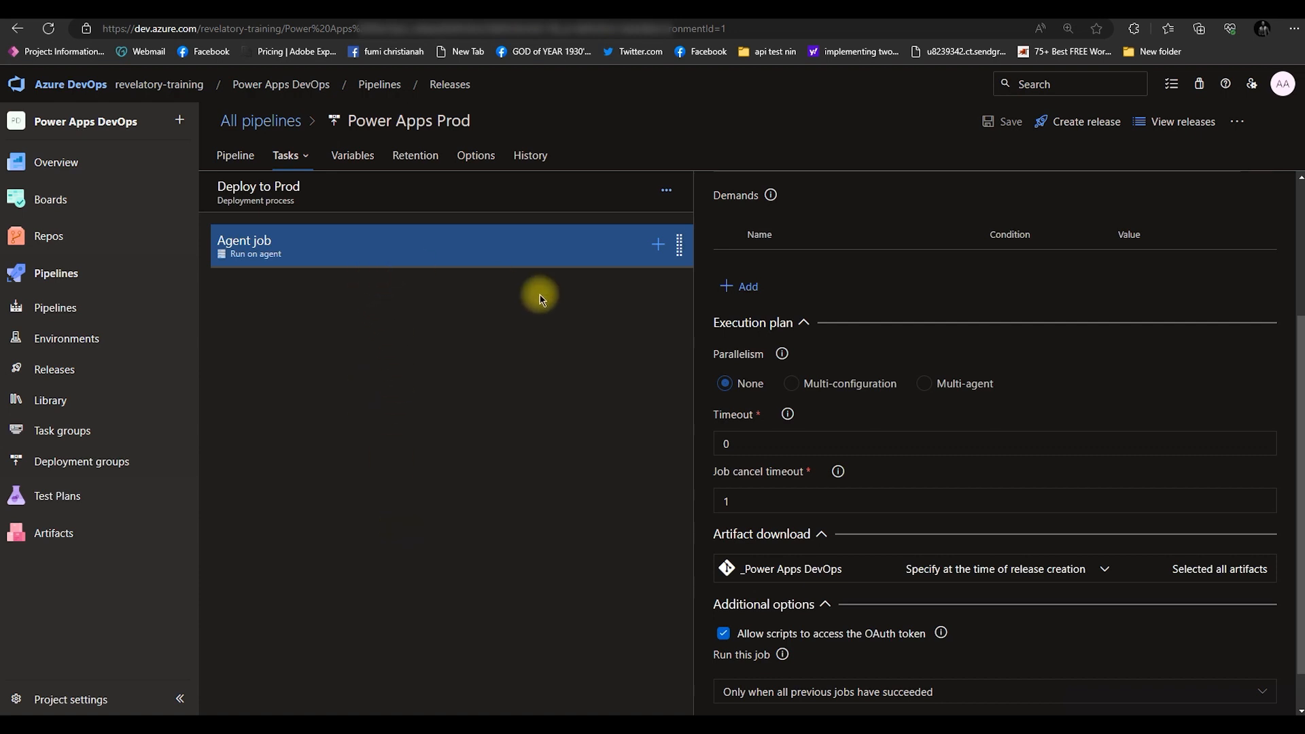
- Start adding a task to the agent job and search the available tasks for "power platform"
left_click(660, 250)
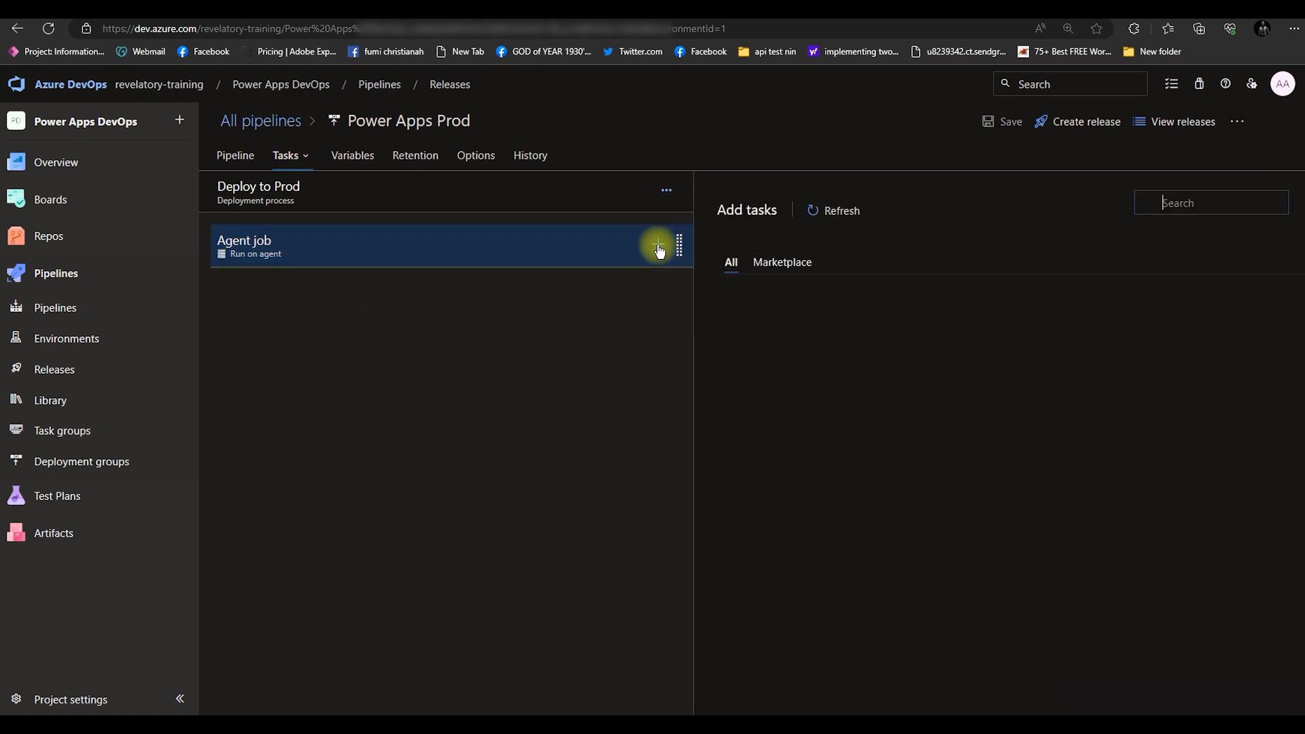
left_click(1174, 206)
type("power")
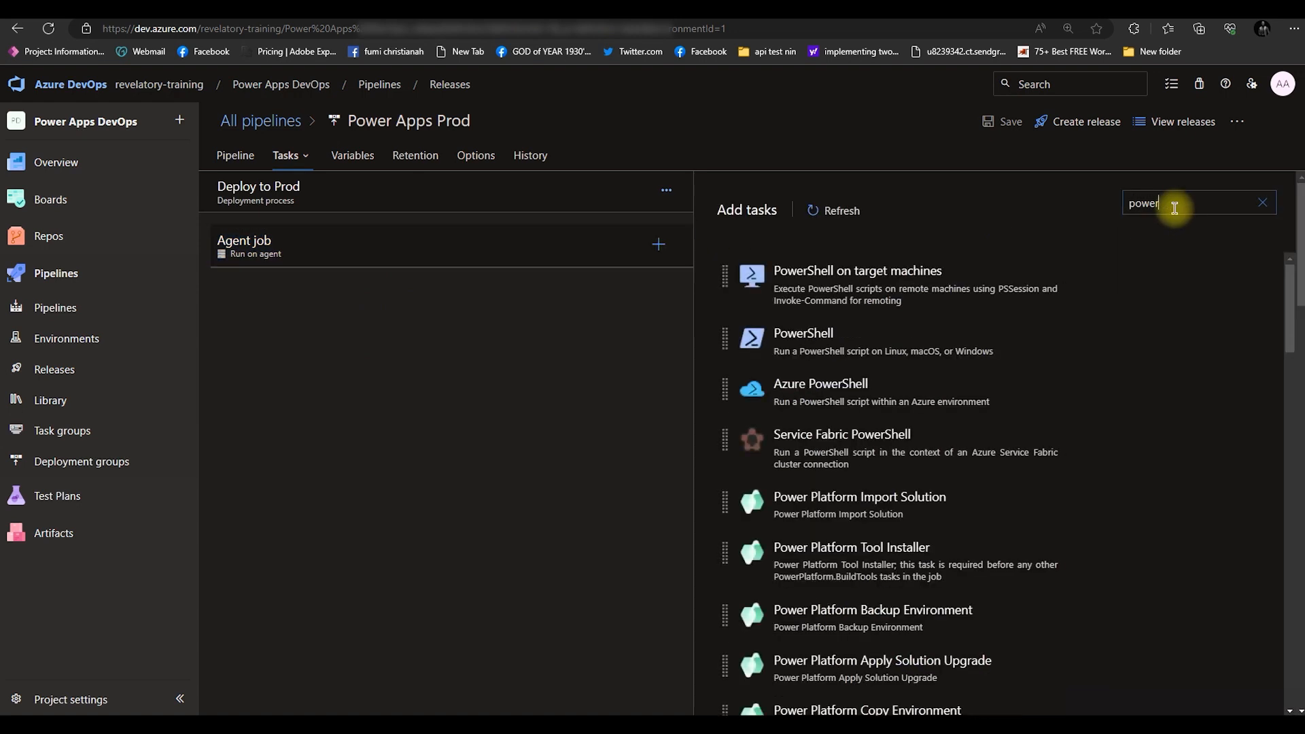
type(" platform")
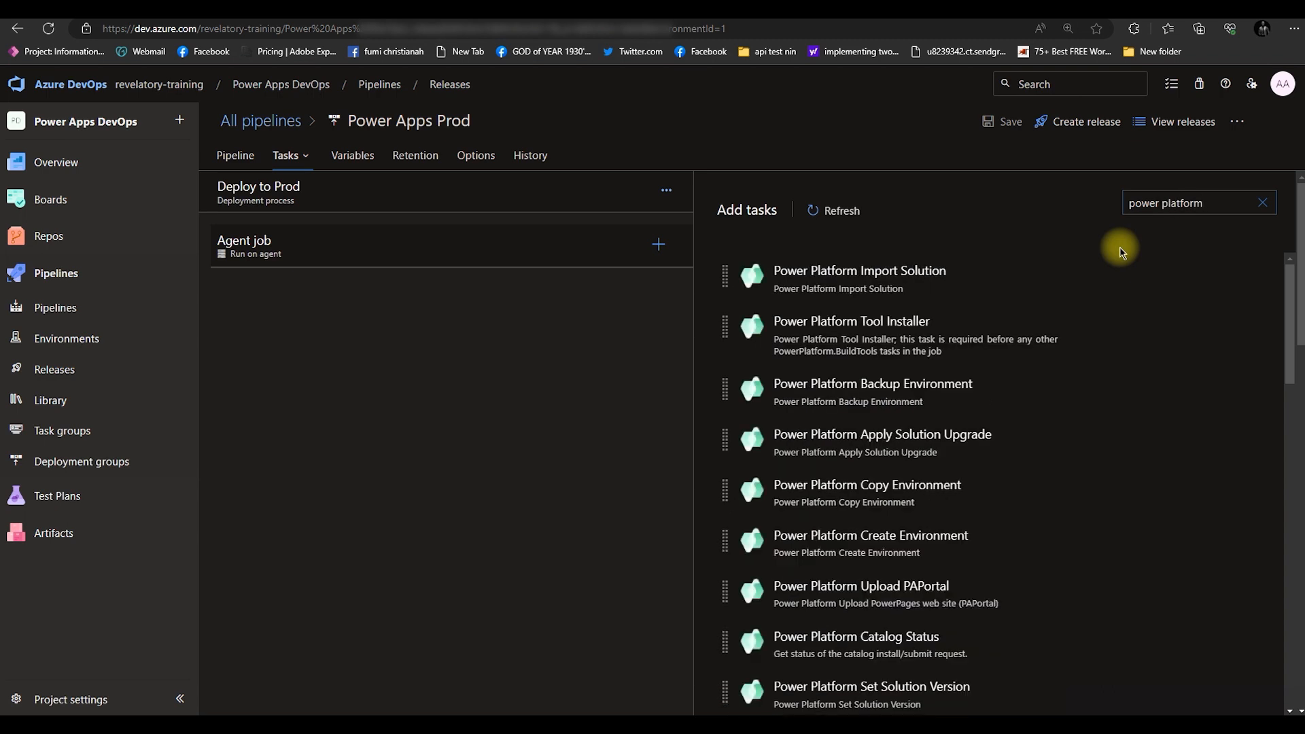
- Add the Power Platform Tool Installer task to the agent job and open its settings
mouse_move(886, 277)
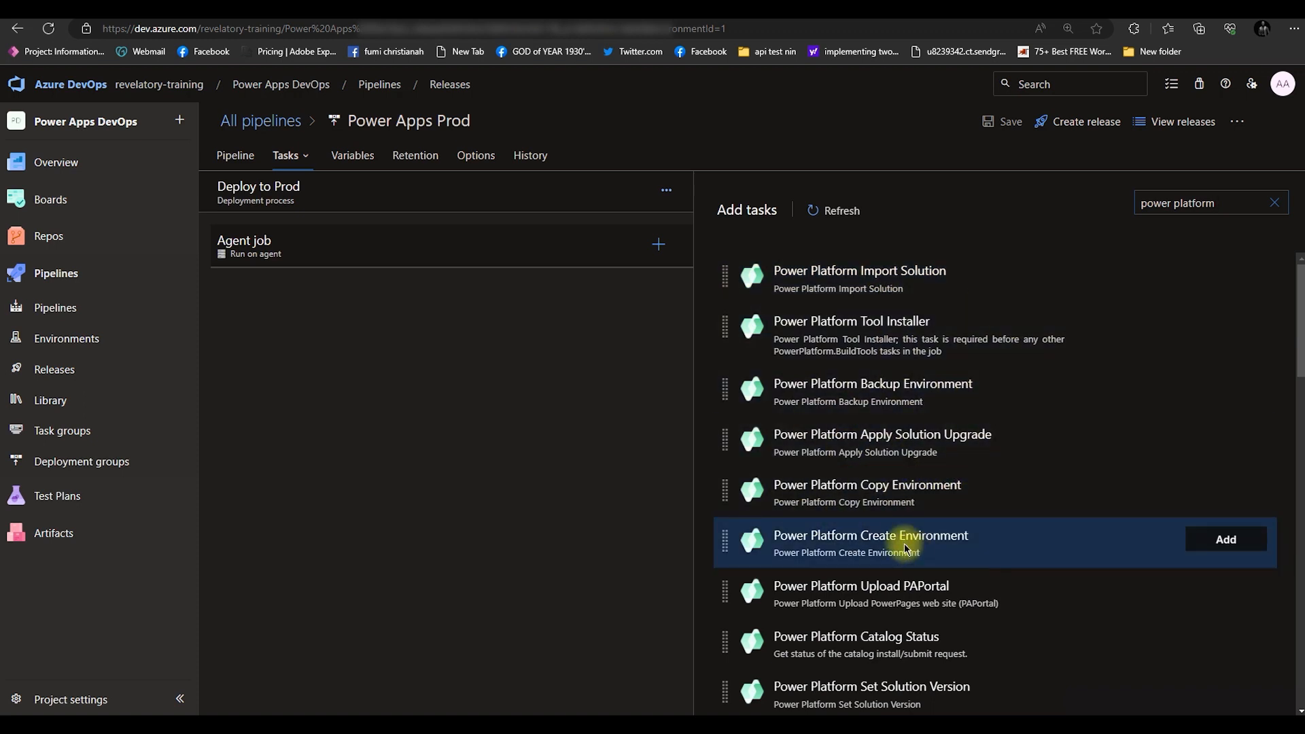
scroll(911, 551, "down", 2)
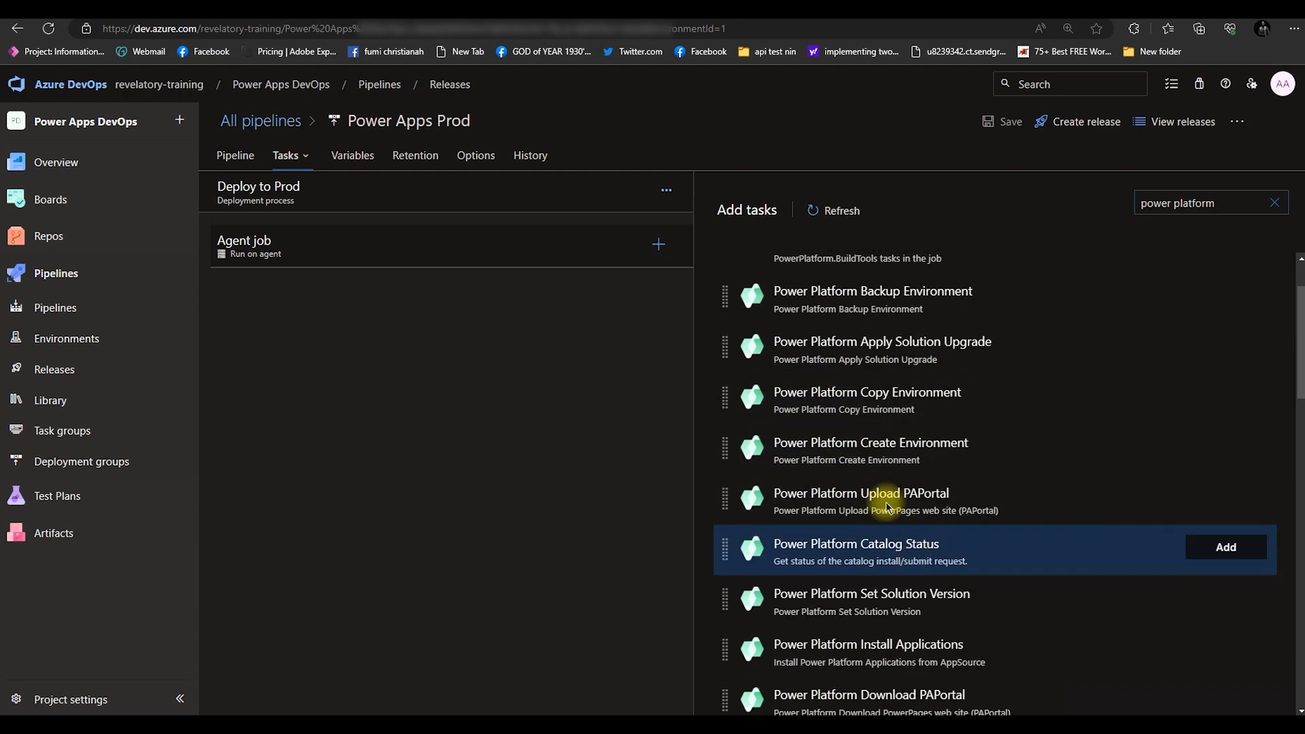
scroll(891, 495, "down", 2)
scroll(891, 537, "down", 1)
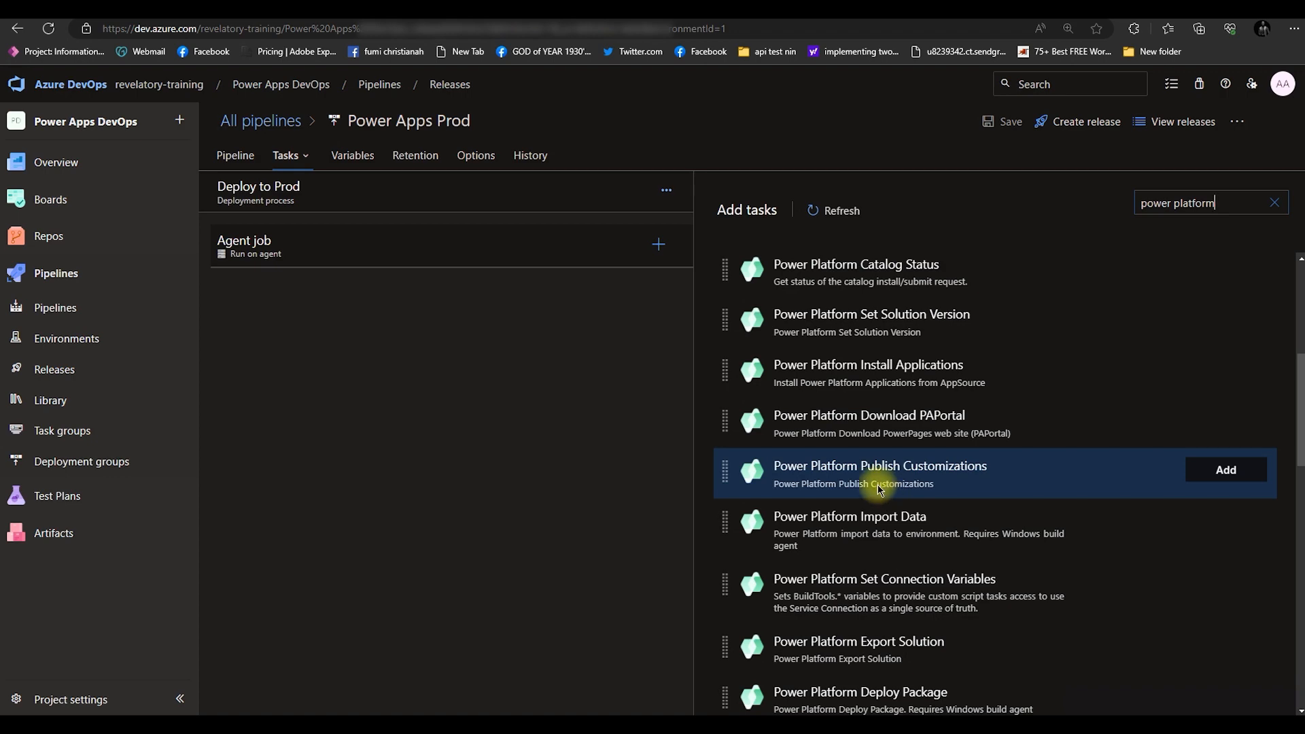
scroll(898, 503, "down", 4)
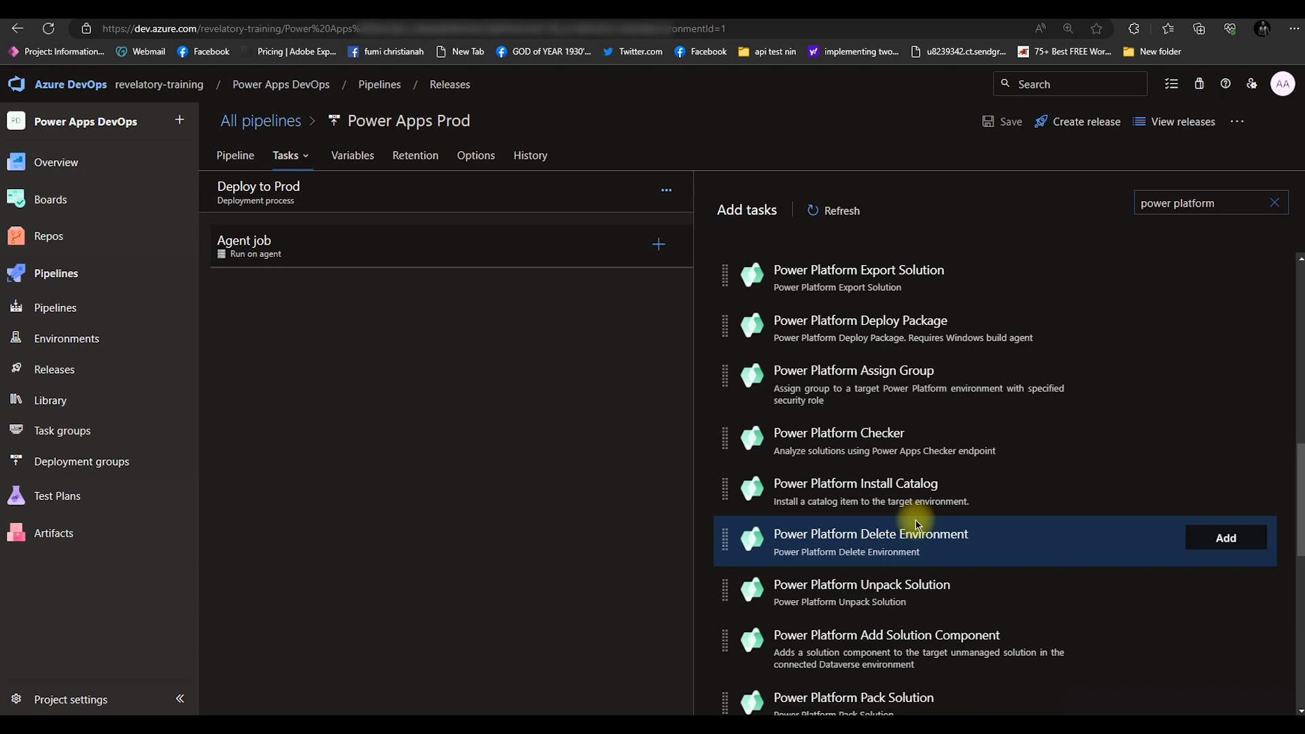
scroll(914, 554, "up", 2)
scroll(929, 565, "down", 2)
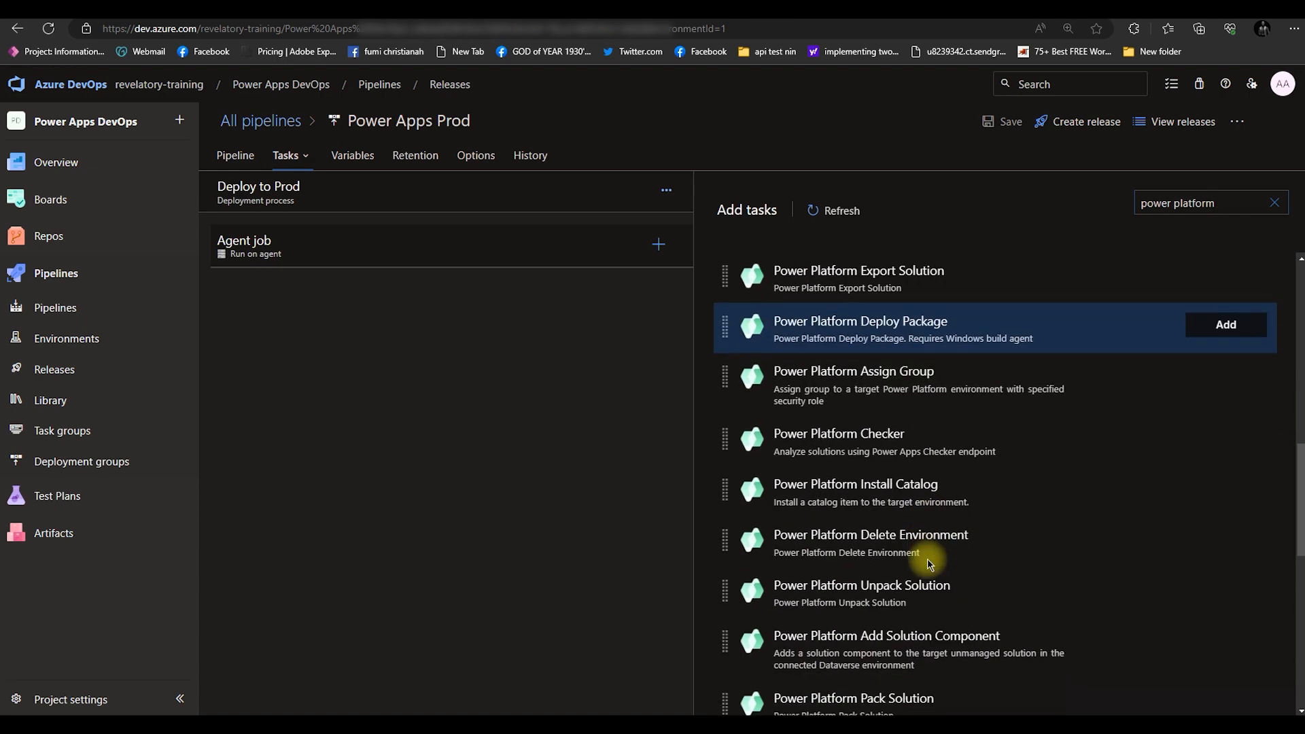
scroll(929, 564, "up", 8)
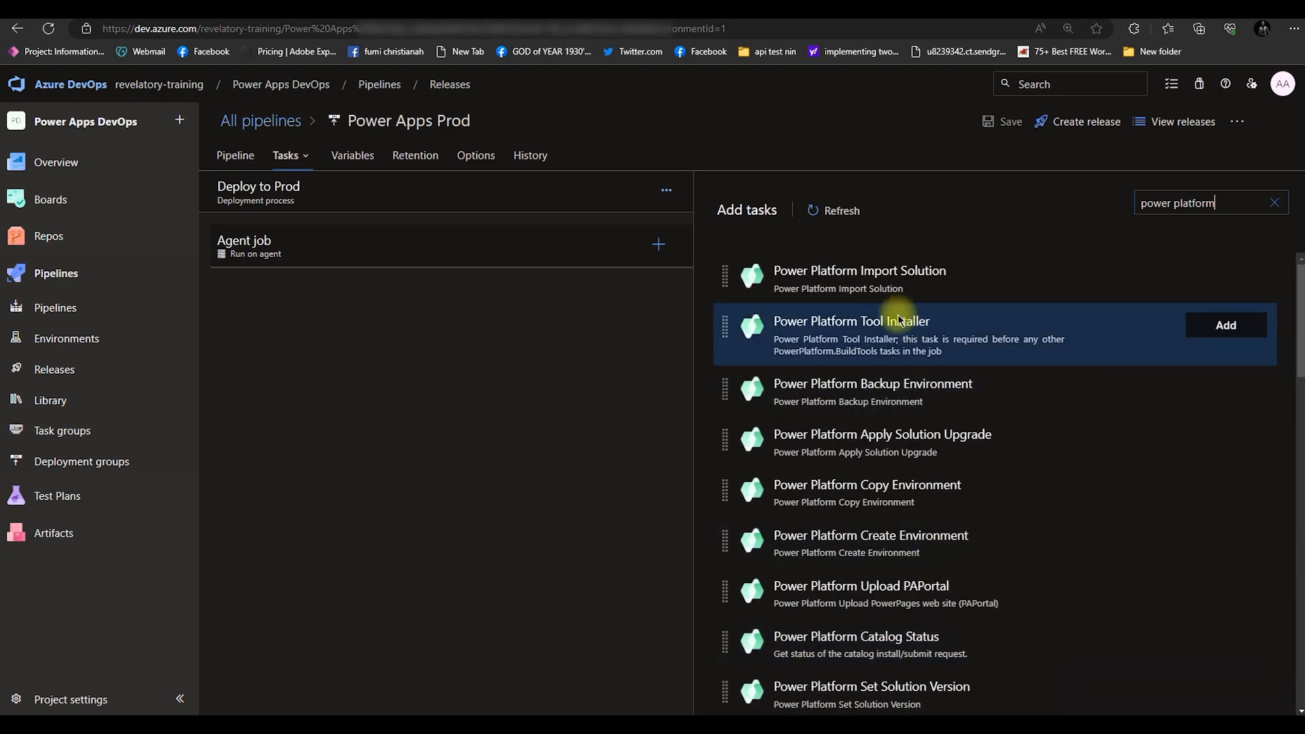
left_click(1214, 340)
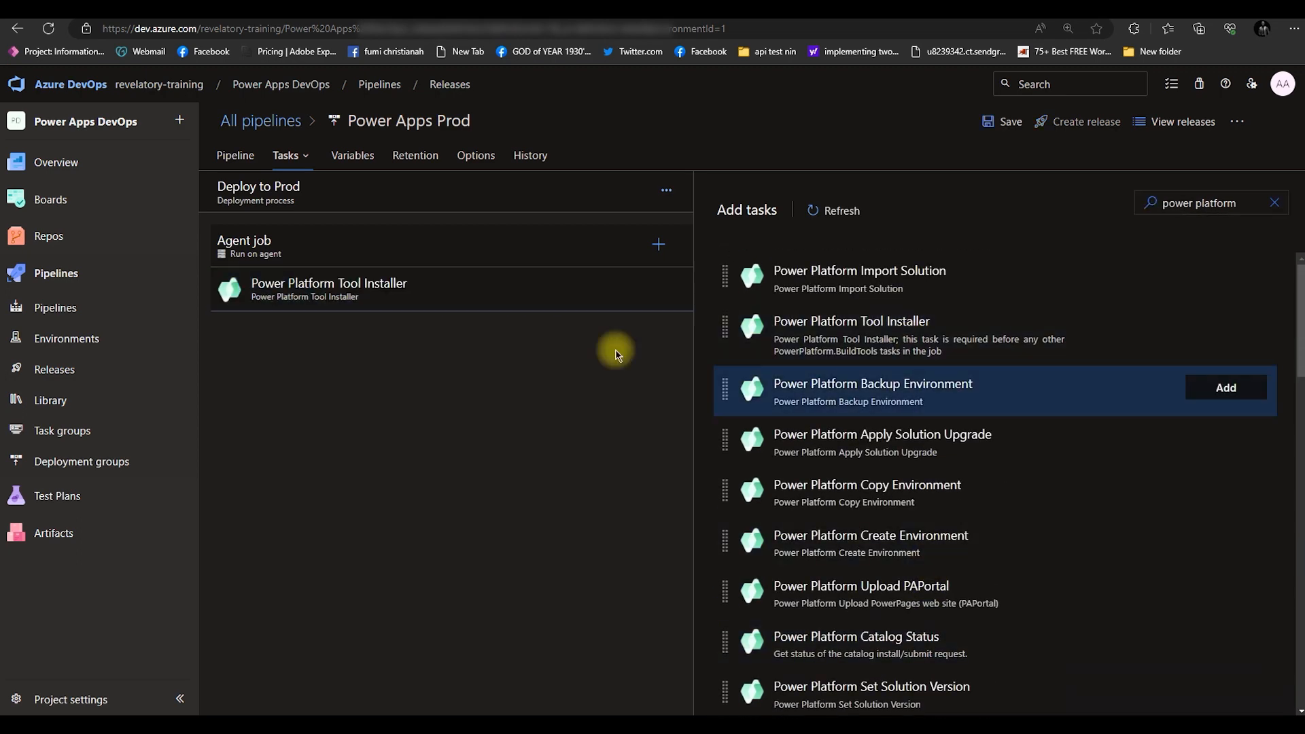
left_click(520, 295)
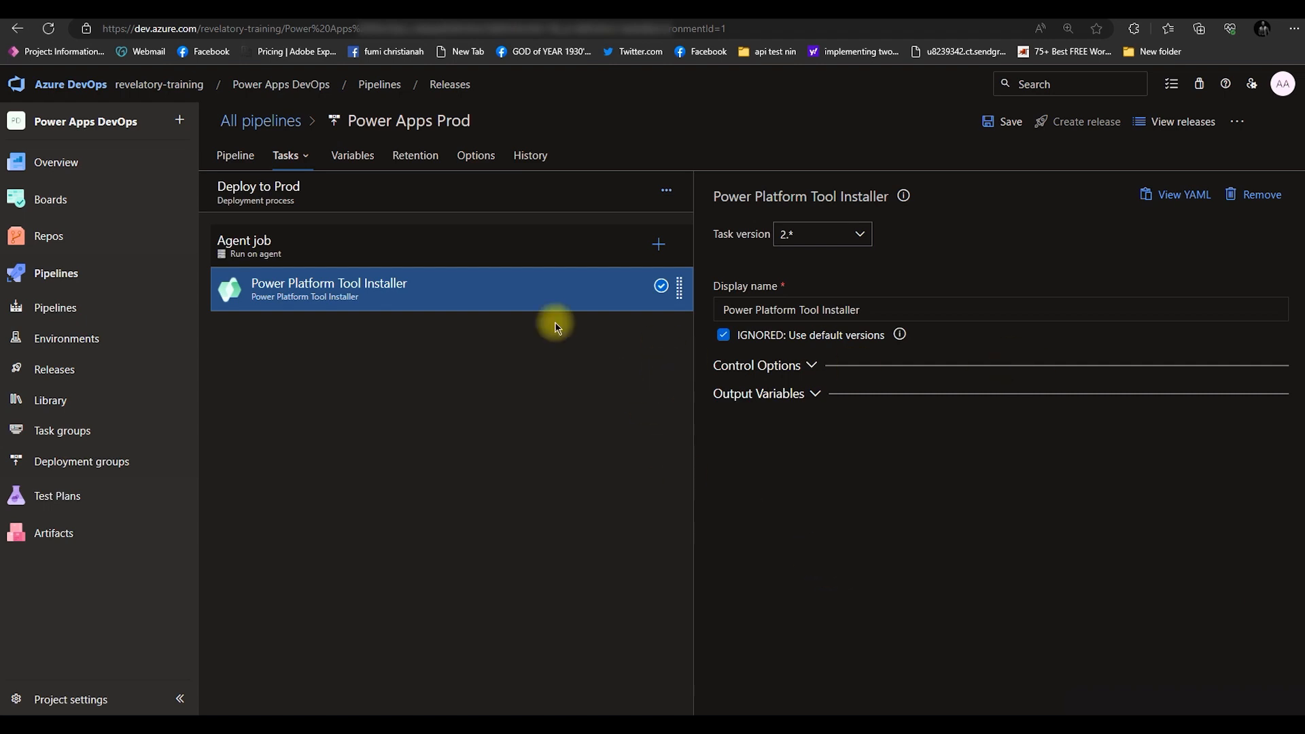
- Add the Power Platform Pack Solution task to the agent job, searching the available tasks for "power platform pack"
left_click(374, 249)
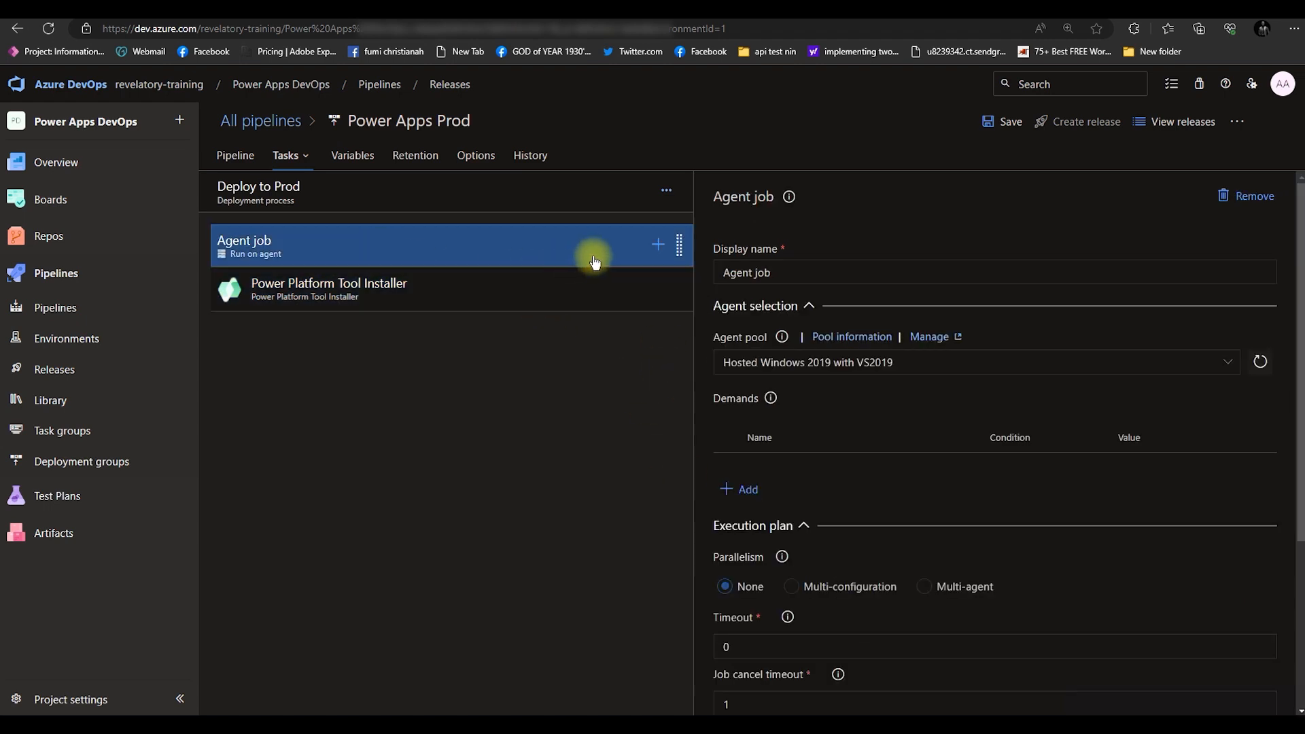
left_click(658, 250)
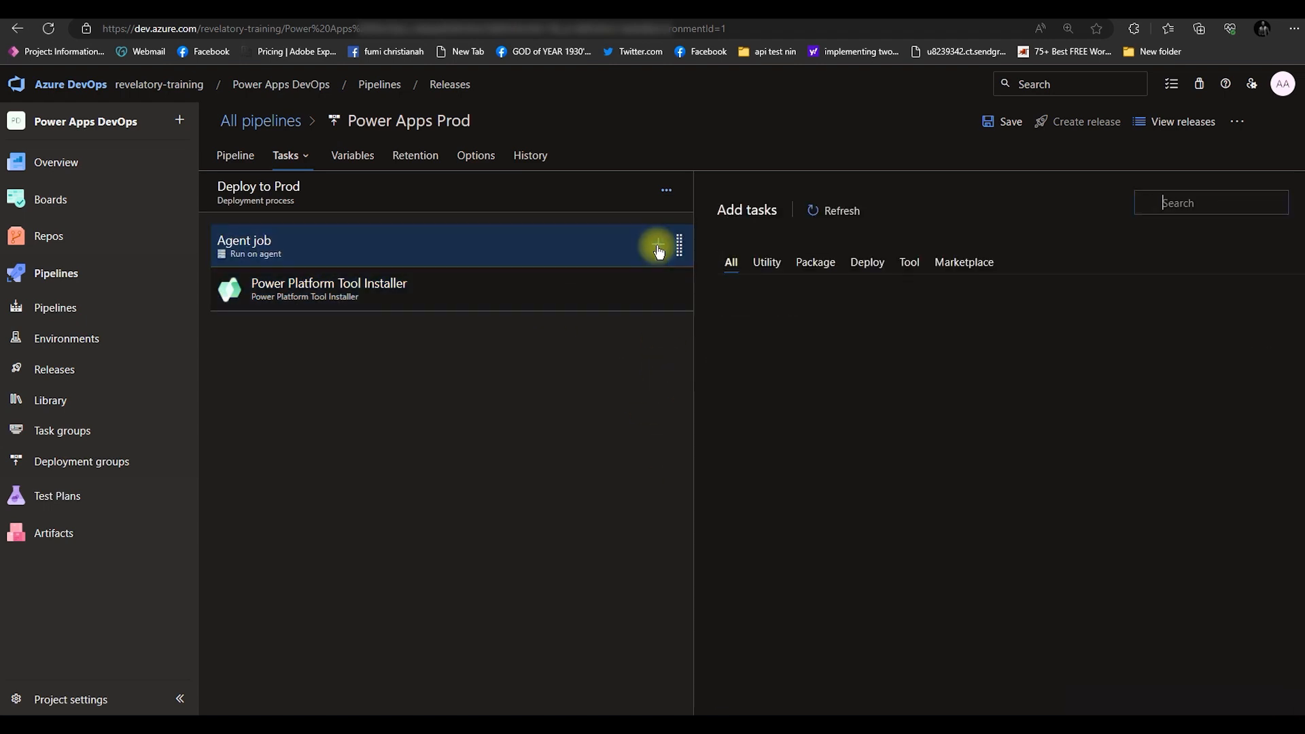
type("po")
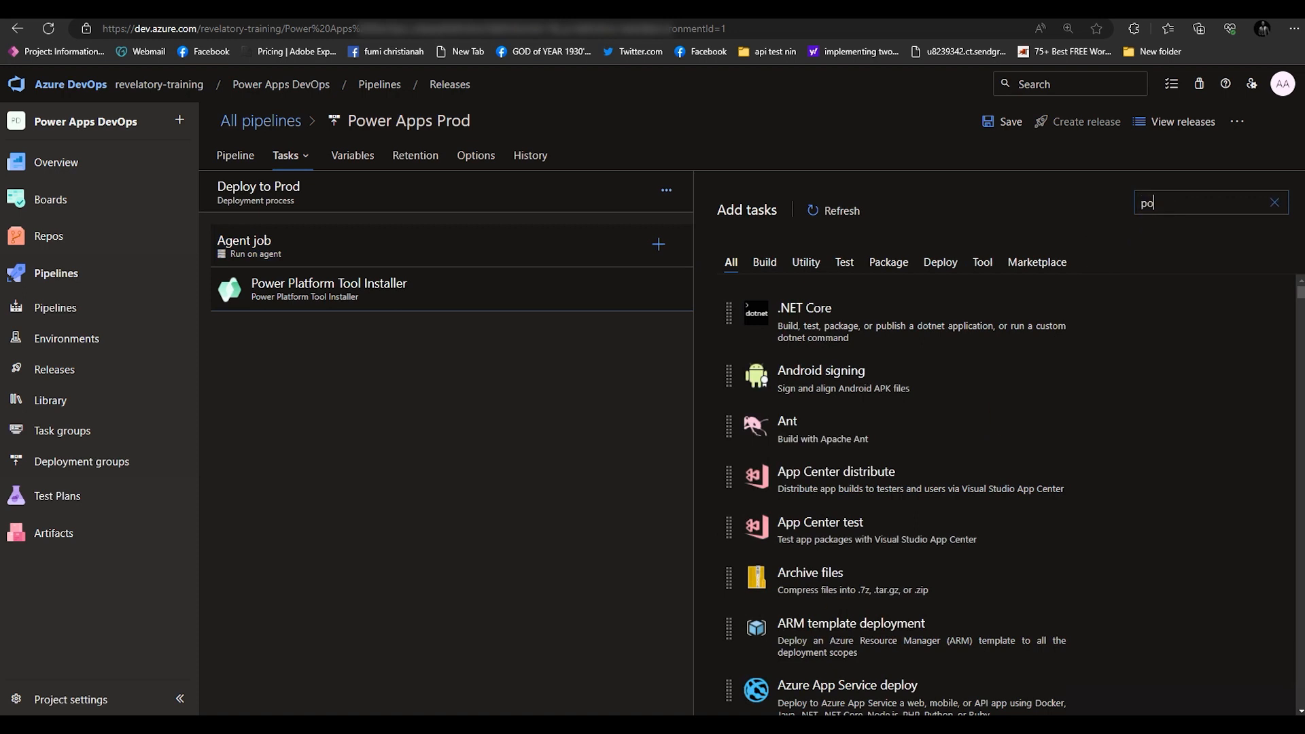
type("wer platform pack")
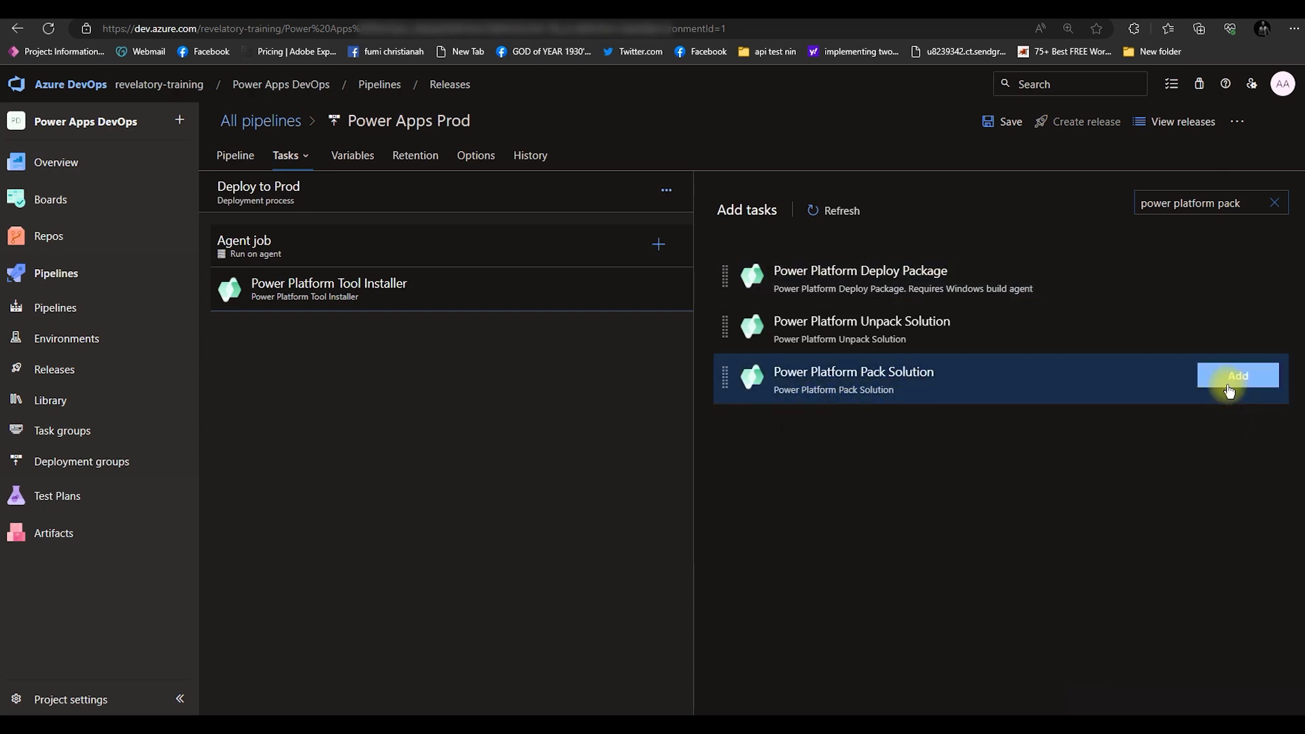
left_click(1232, 376)
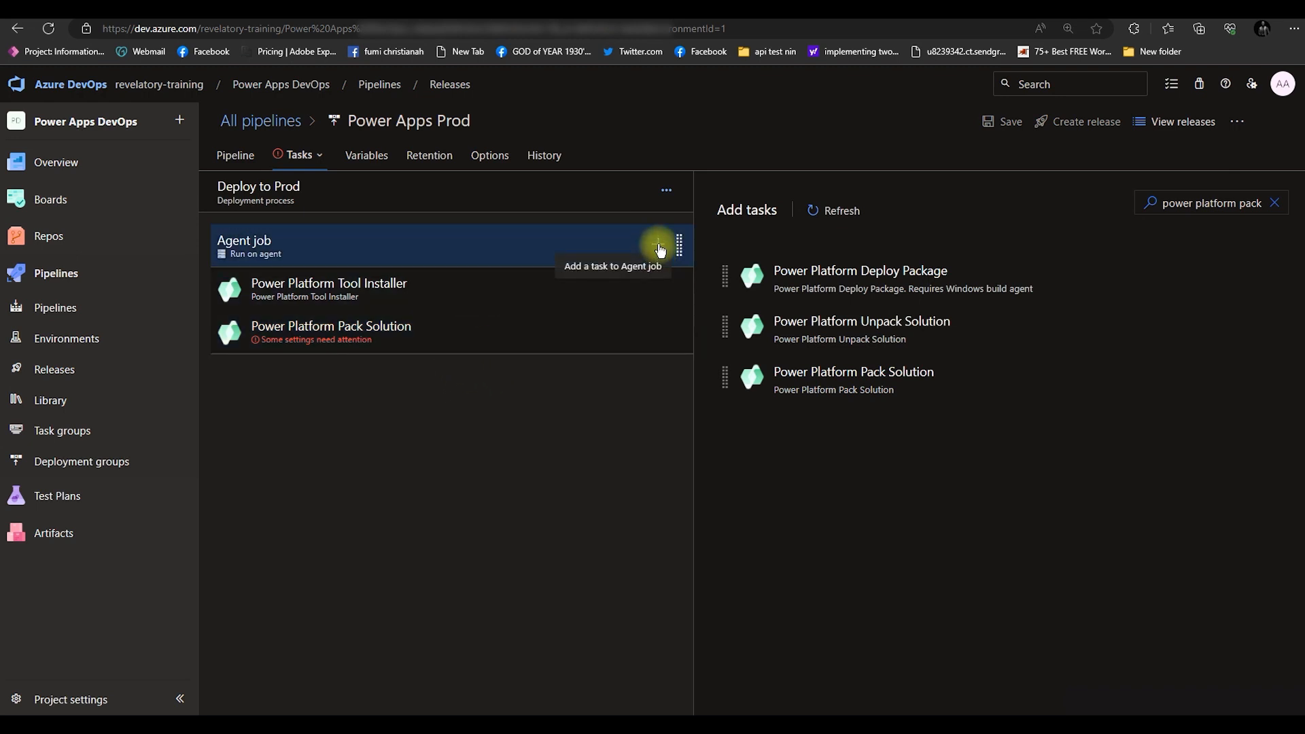
- Search the available tasks for "power platform impor" and add the Power Platform Import Solution task to the agent job
left_click(1259, 207)
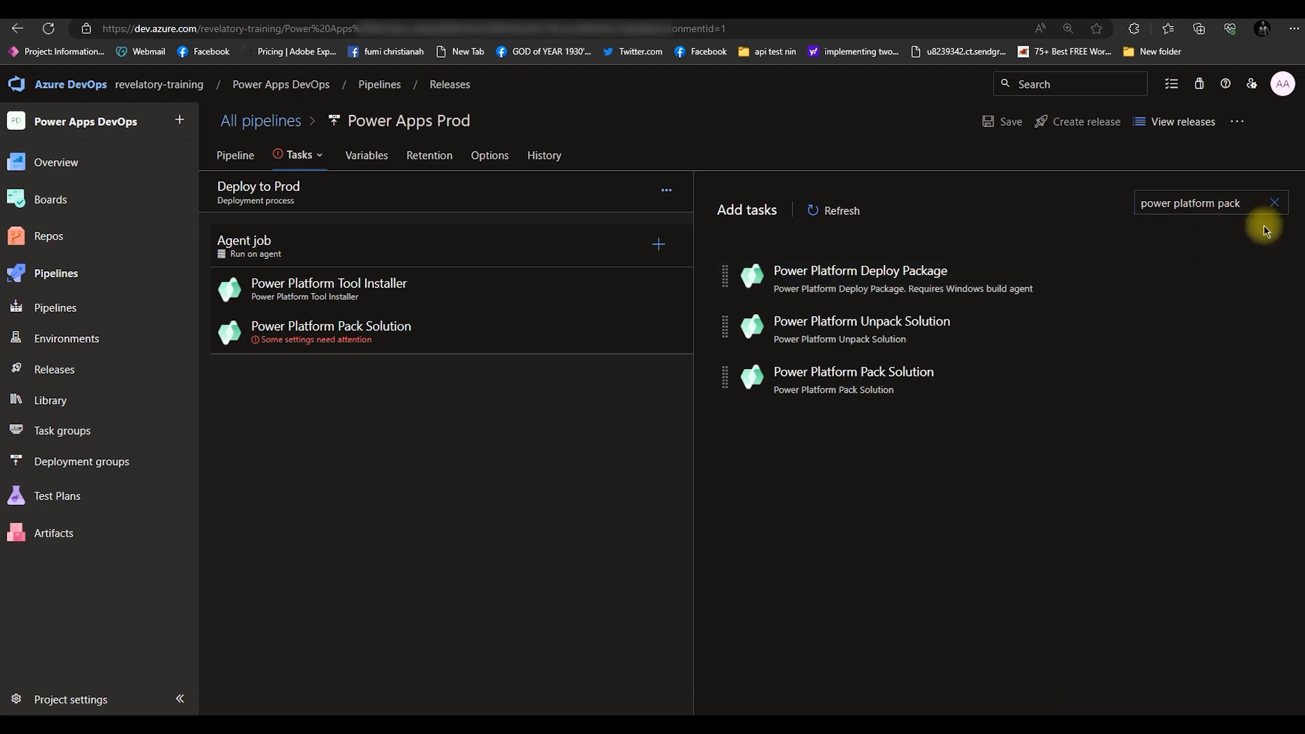
type("impor")
mouse_move(1003, 264)
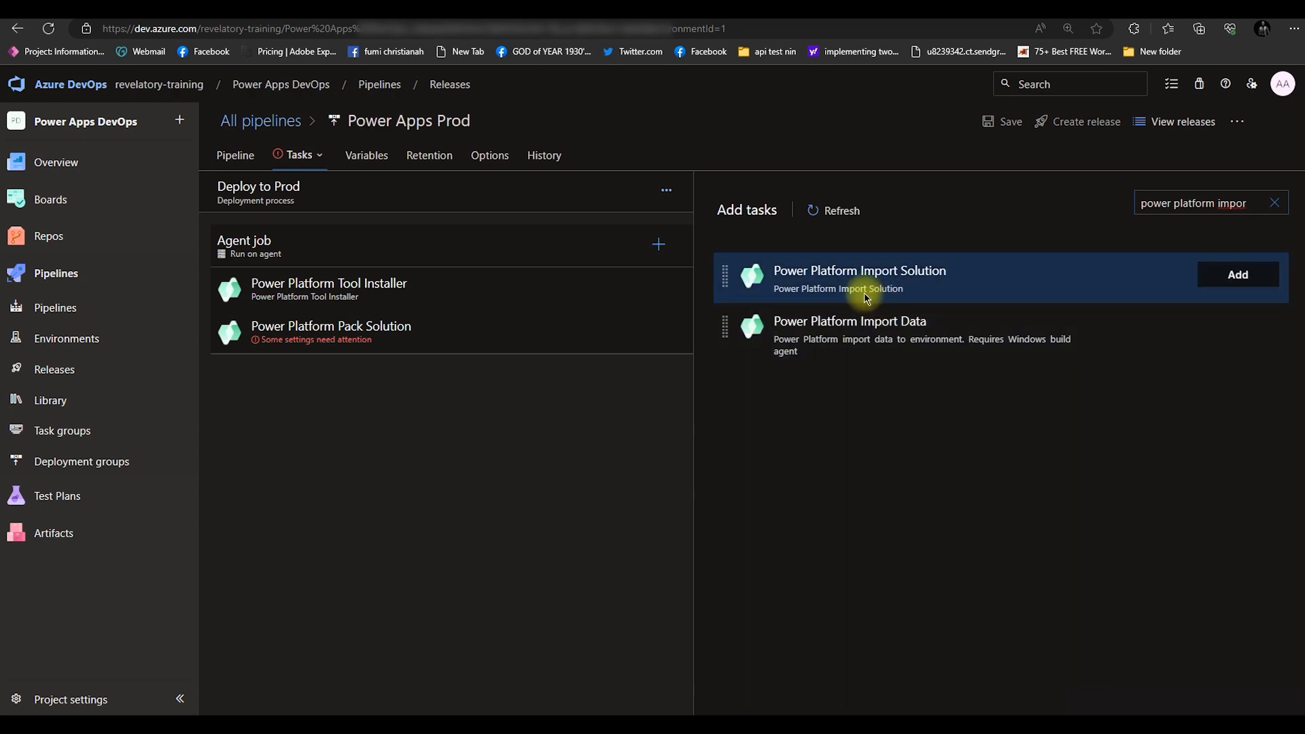
left_click(1224, 289)
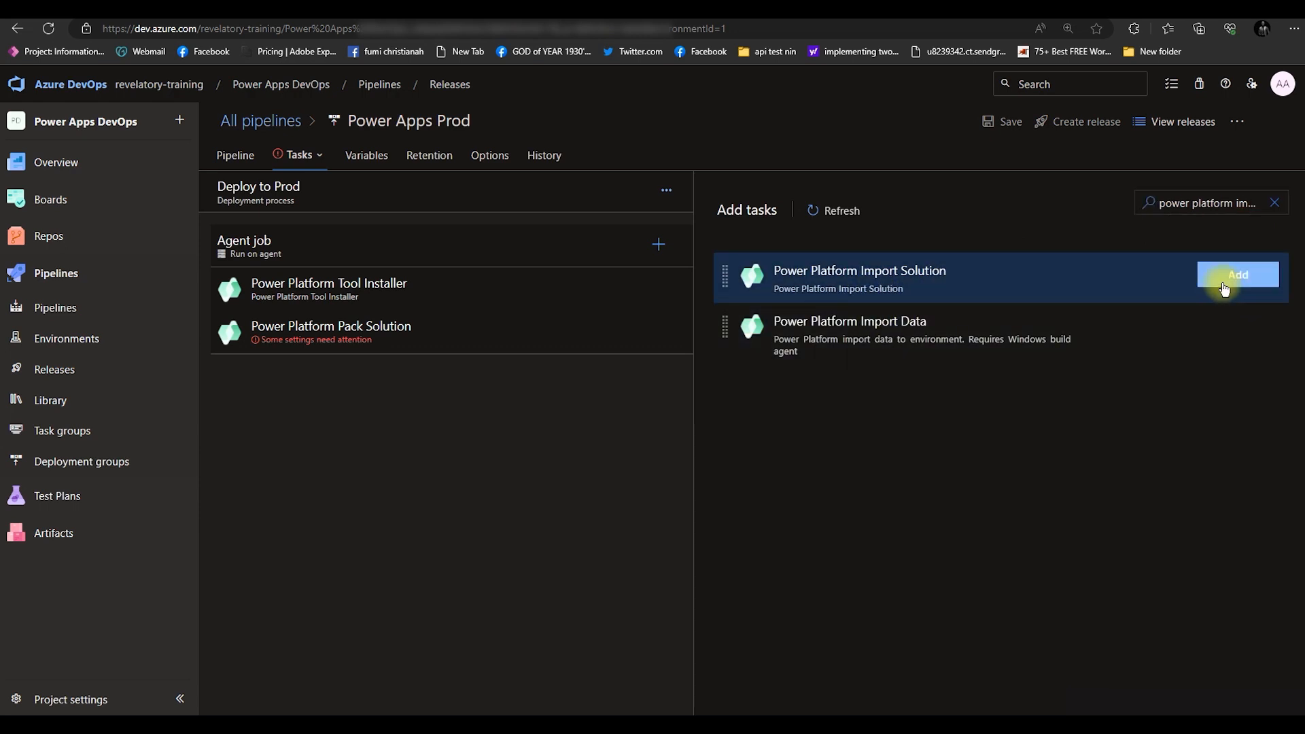
- Search the available tasks for "power platform pub" and add the Power Platform Publish Customizations task to the agent job
left_click(1257, 204)
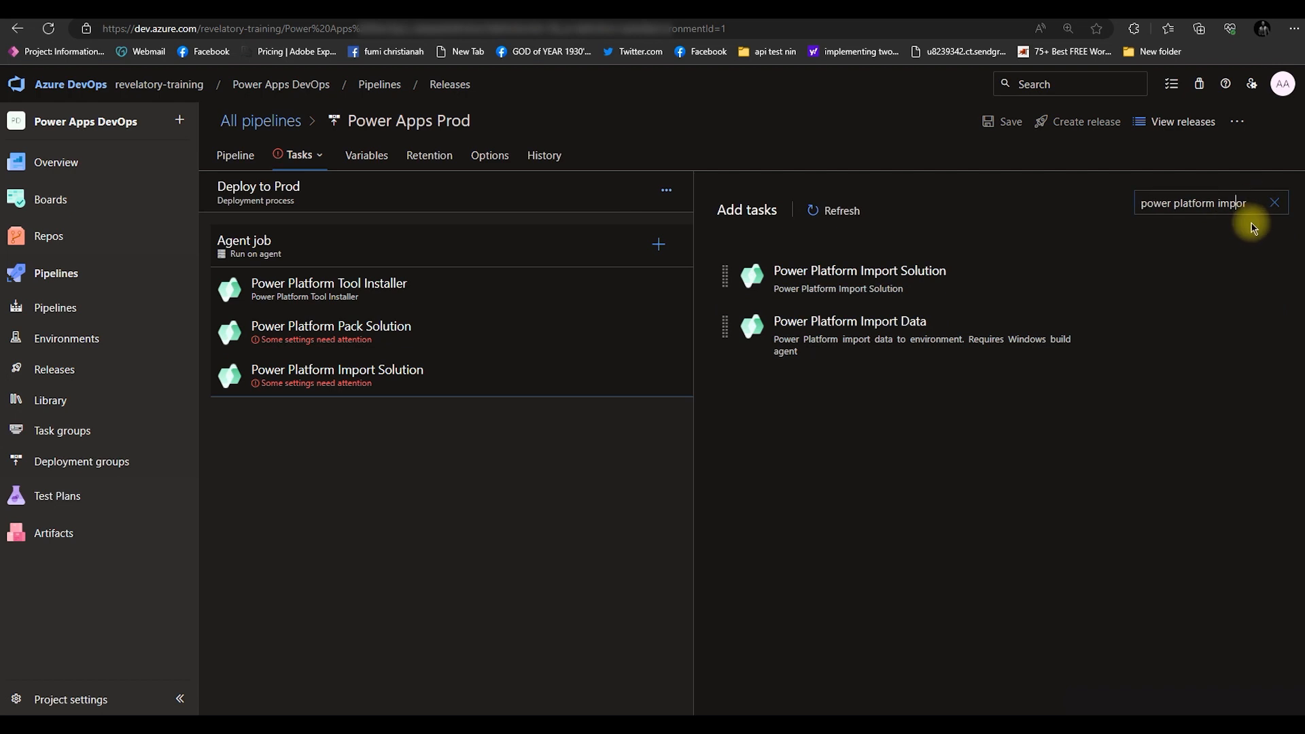
key("BackSpace")
key("BackSpace")
key("BackSpace")
key("BackSpace")
key("BackSpace")
type("pub")
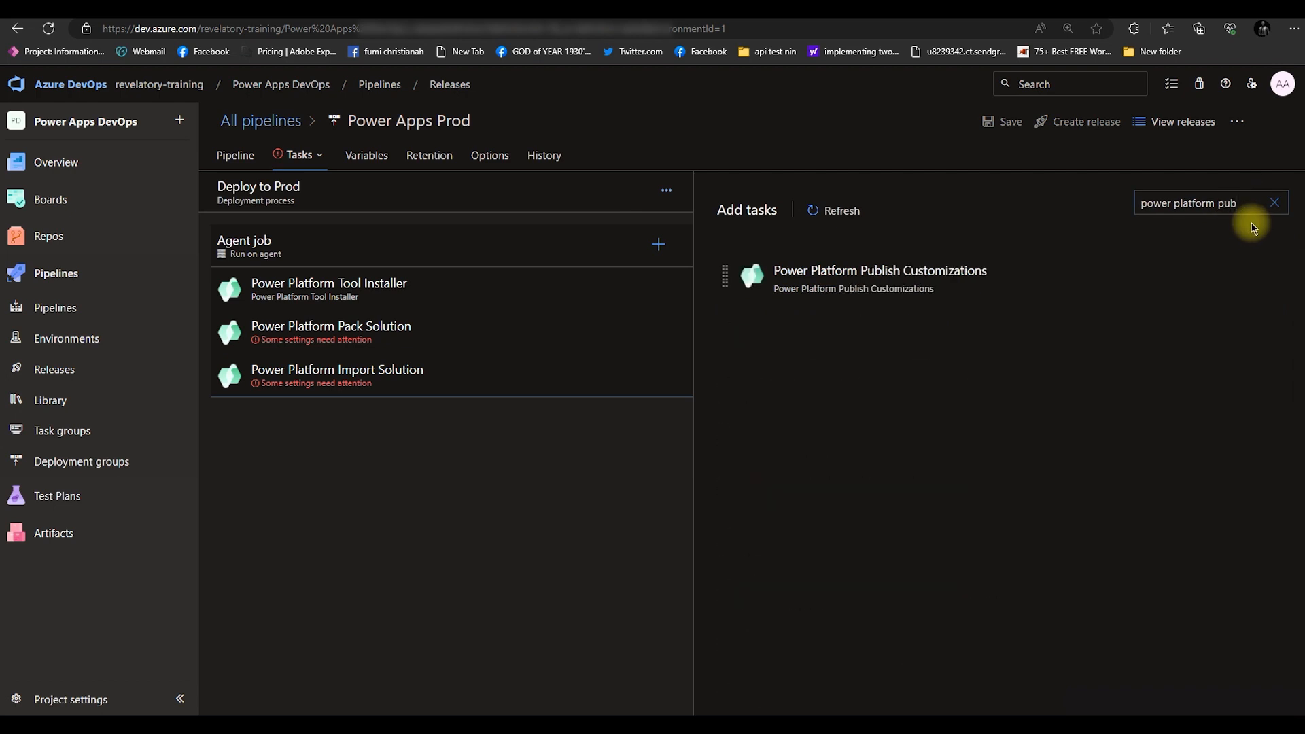
left_click(1172, 255)
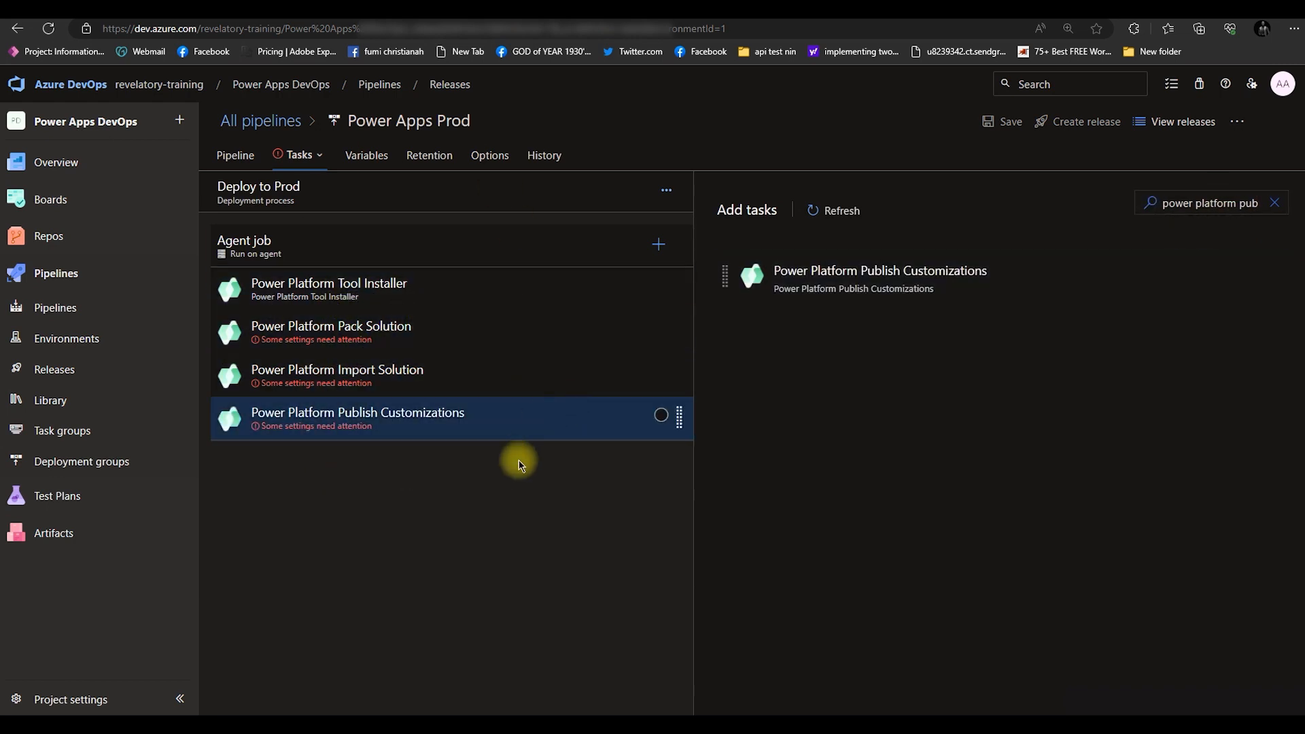
- In the Power Platform Pack Solution task, choose the linked artifact "_Power Apps DevOps" as the source folder of the solution
left_click(395, 341)
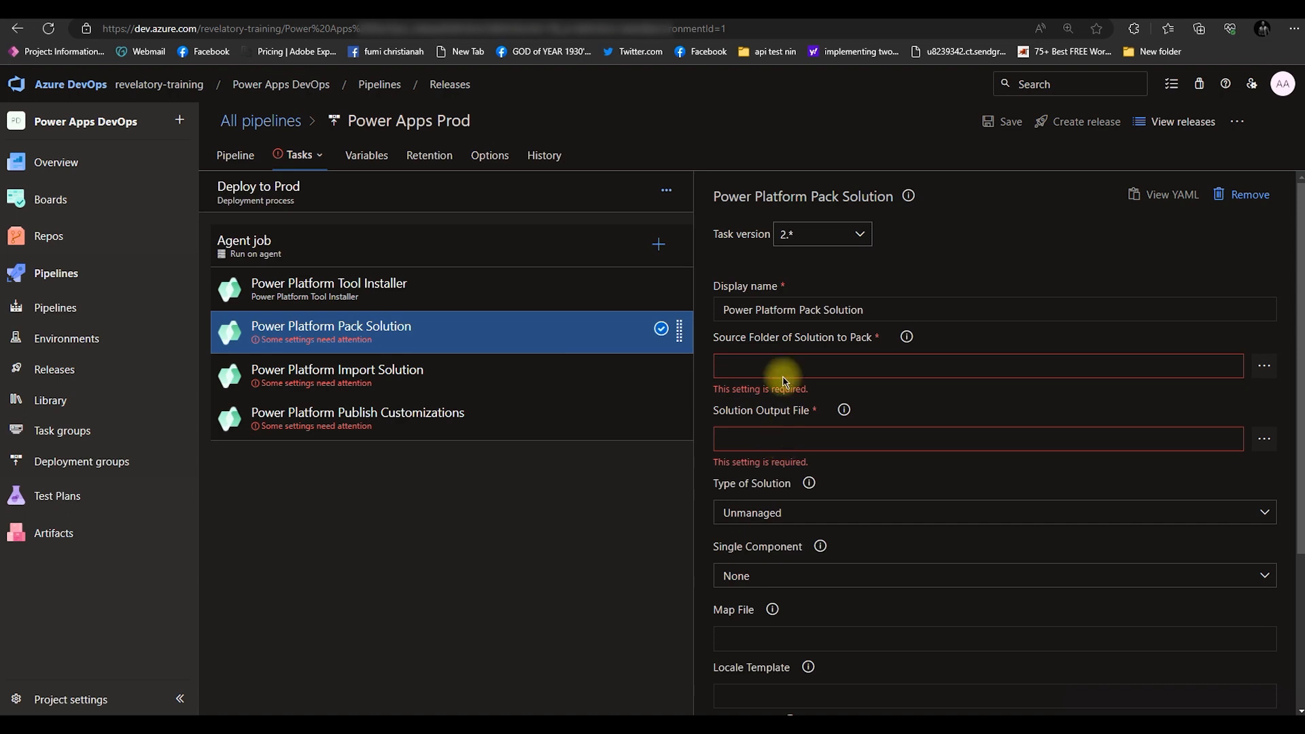
left_click_drag(717, 340, 845, 347)
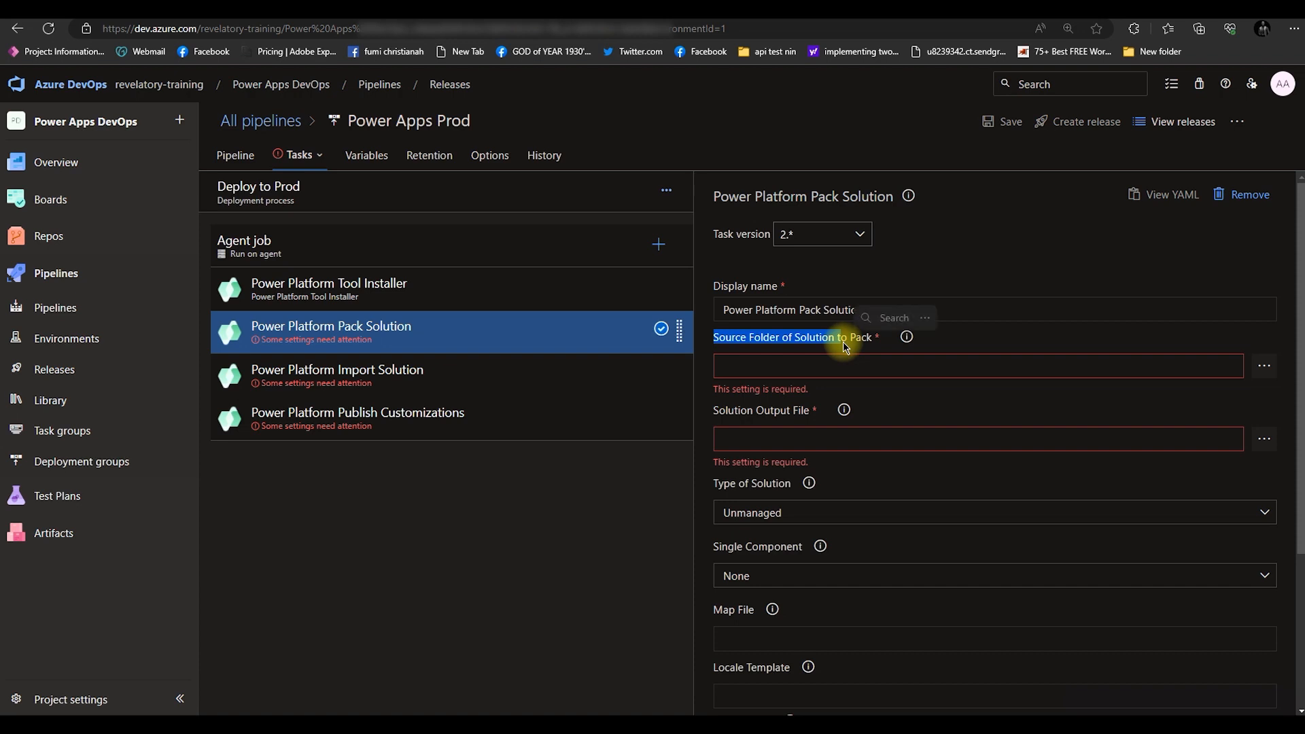
left_click(1232, 704)
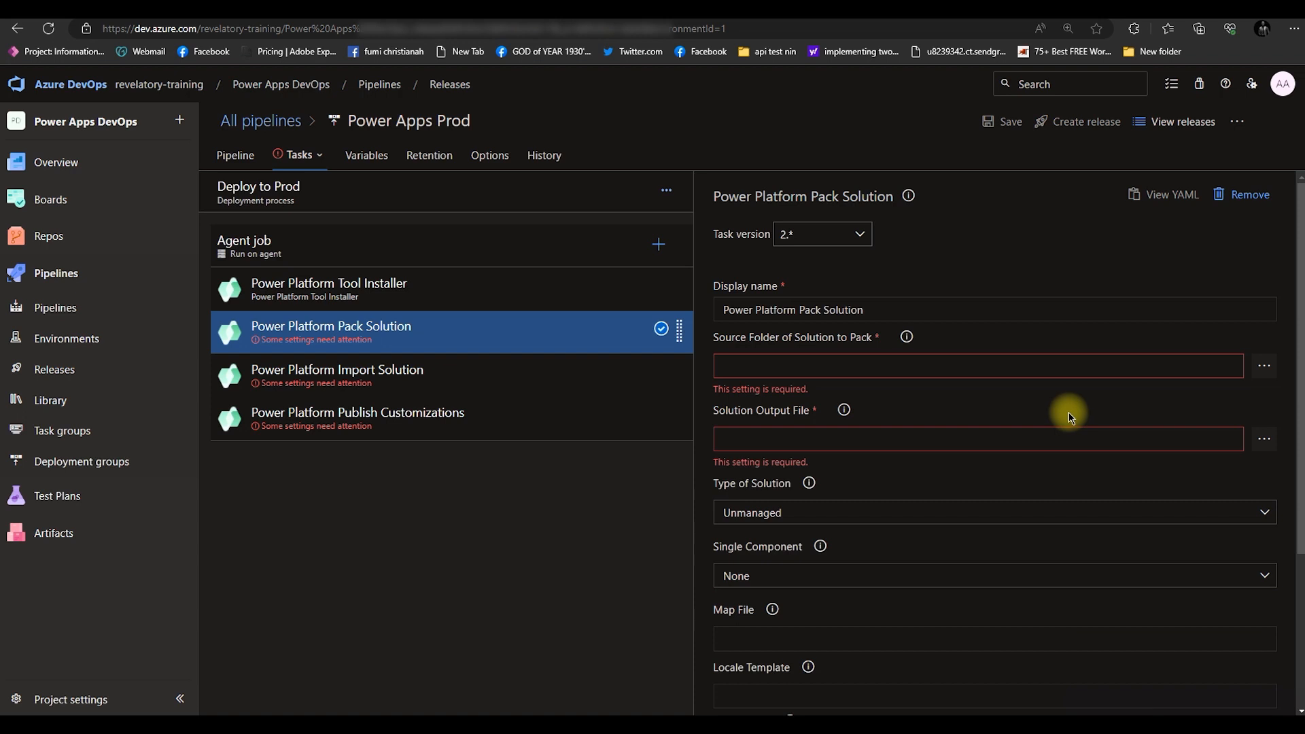
left_click(1269, 368)
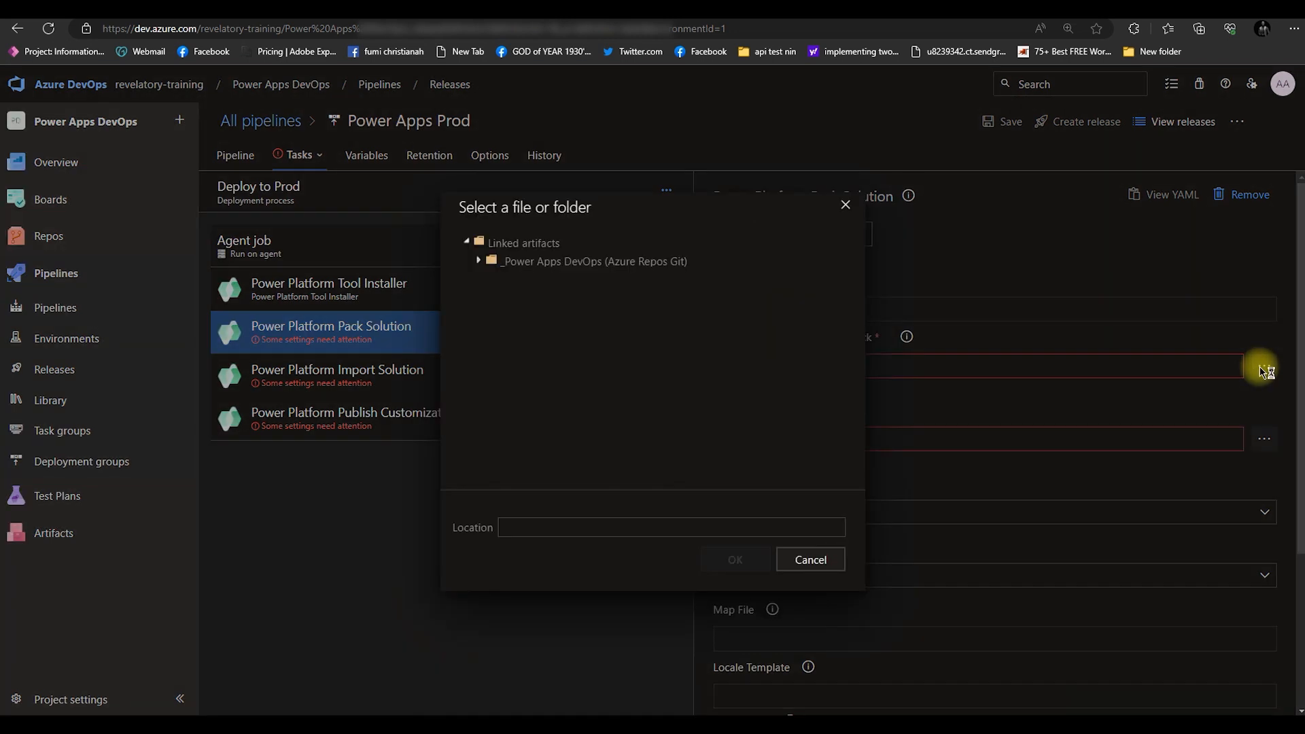
left_click(563, 268)
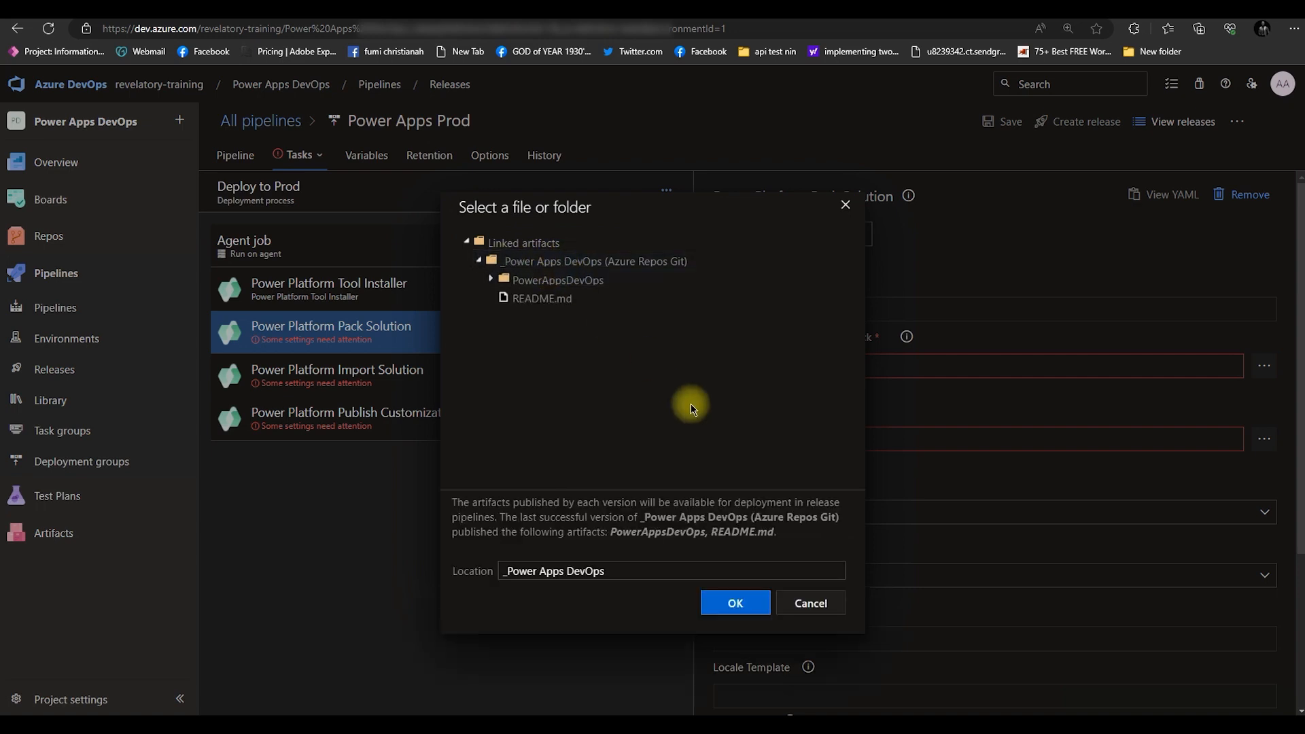
left_click(738, 605)
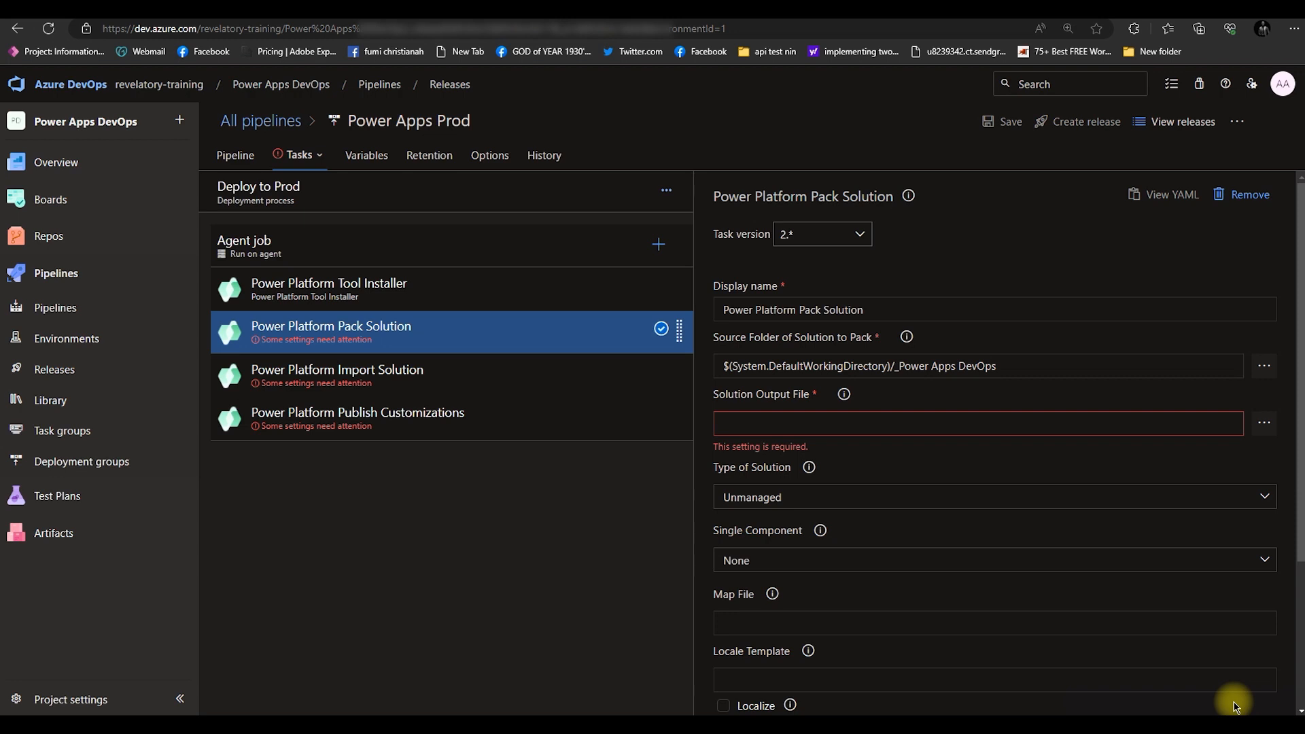
- Copy the solution name PowerAppsDevOps from Power Apps and append "/PowerAppsDevOps" to the source folder path in the Azure DevOps pack task
left_click(1029, 369)
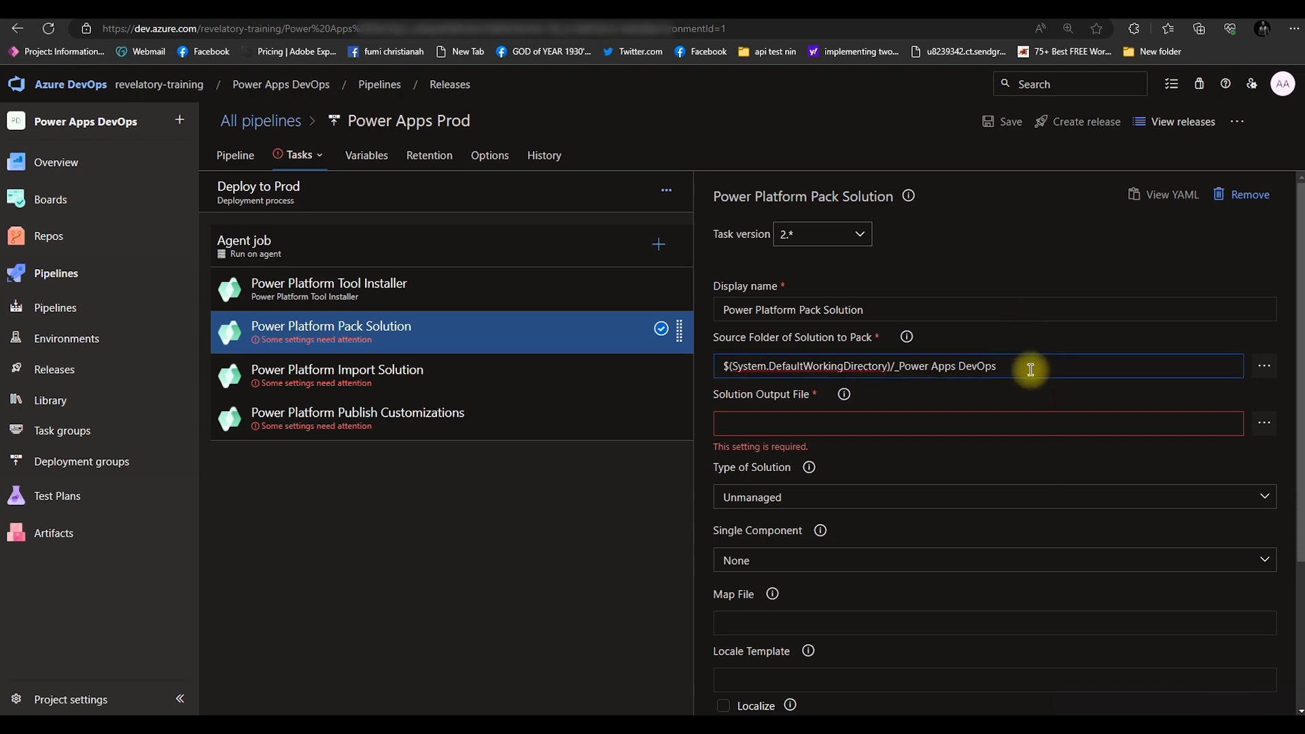
type("/")
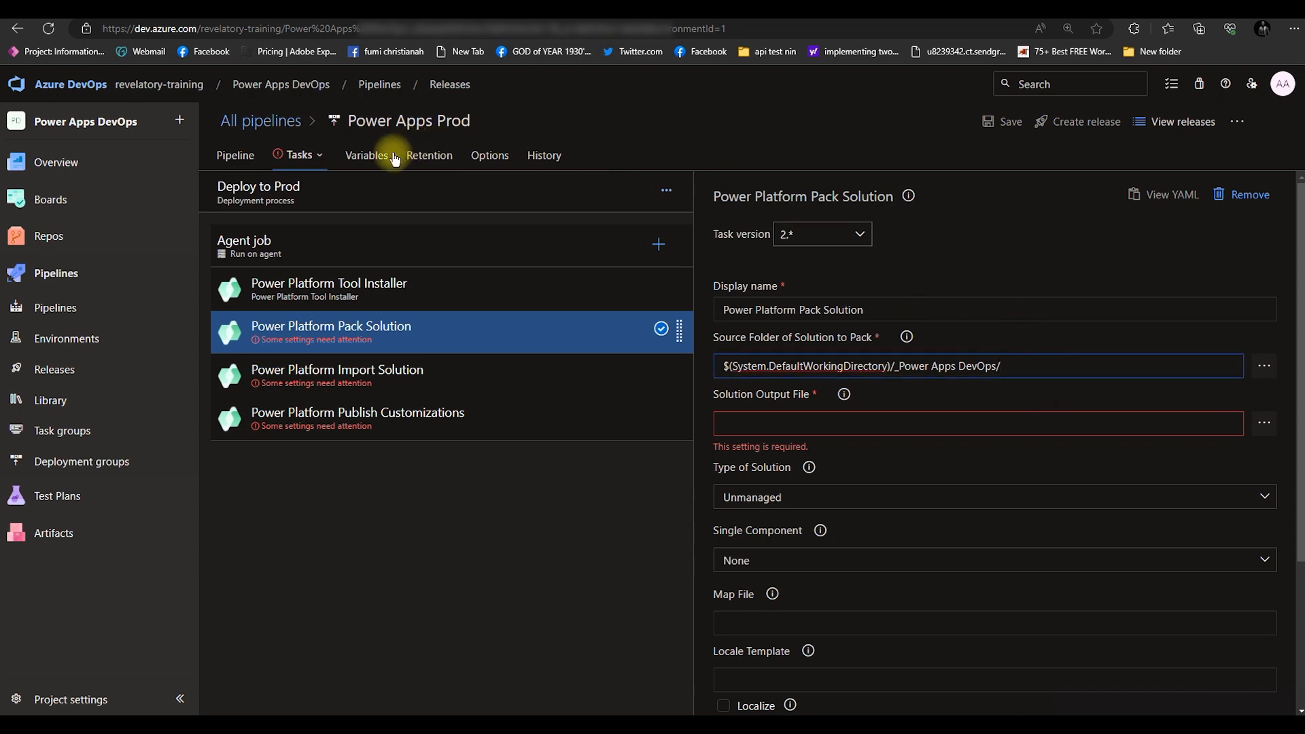
left_click(465, 11)
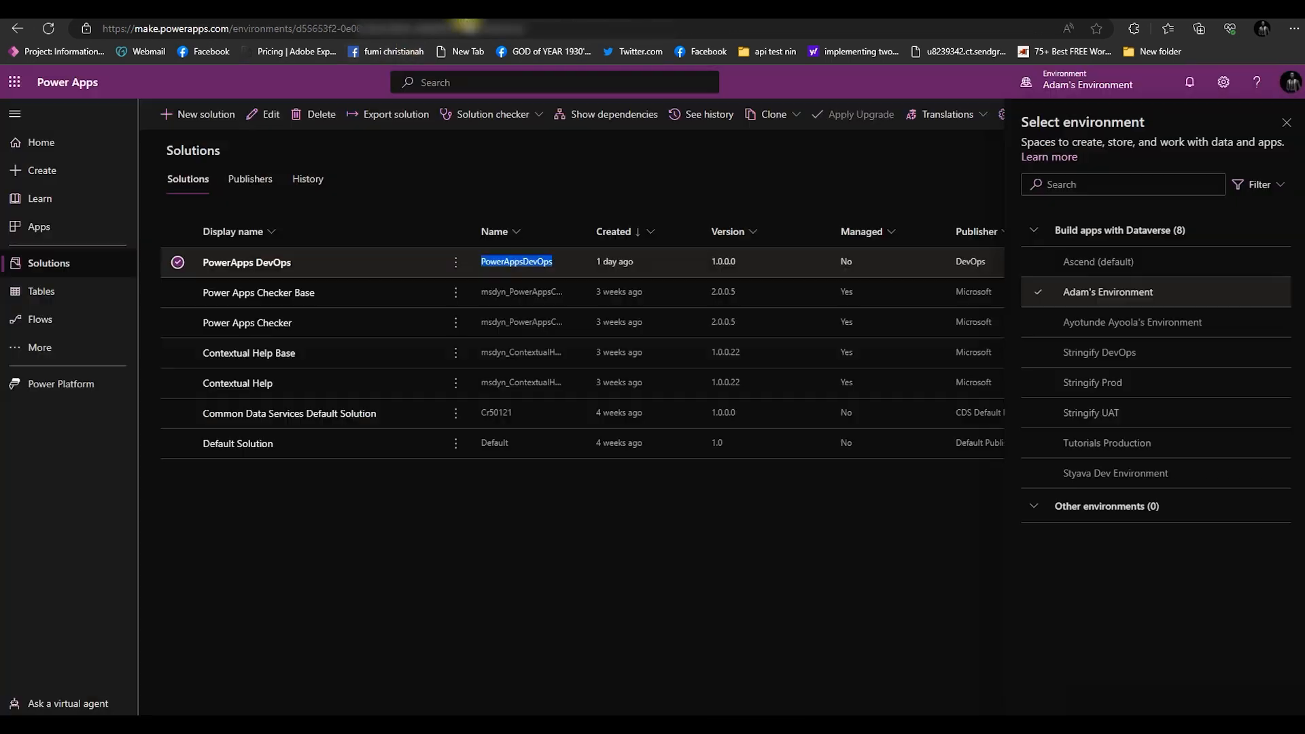
right_click(526, 257)
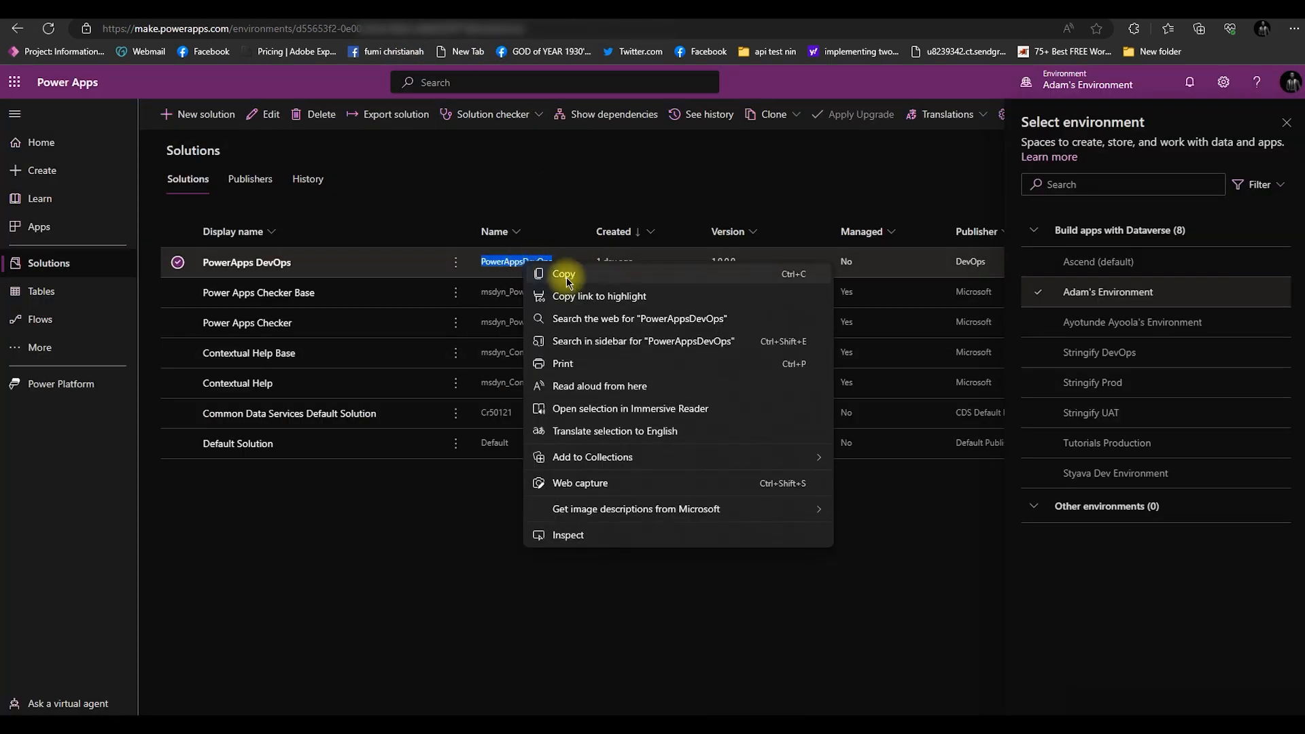
left_click(565, 268)
left_click(663, 11)
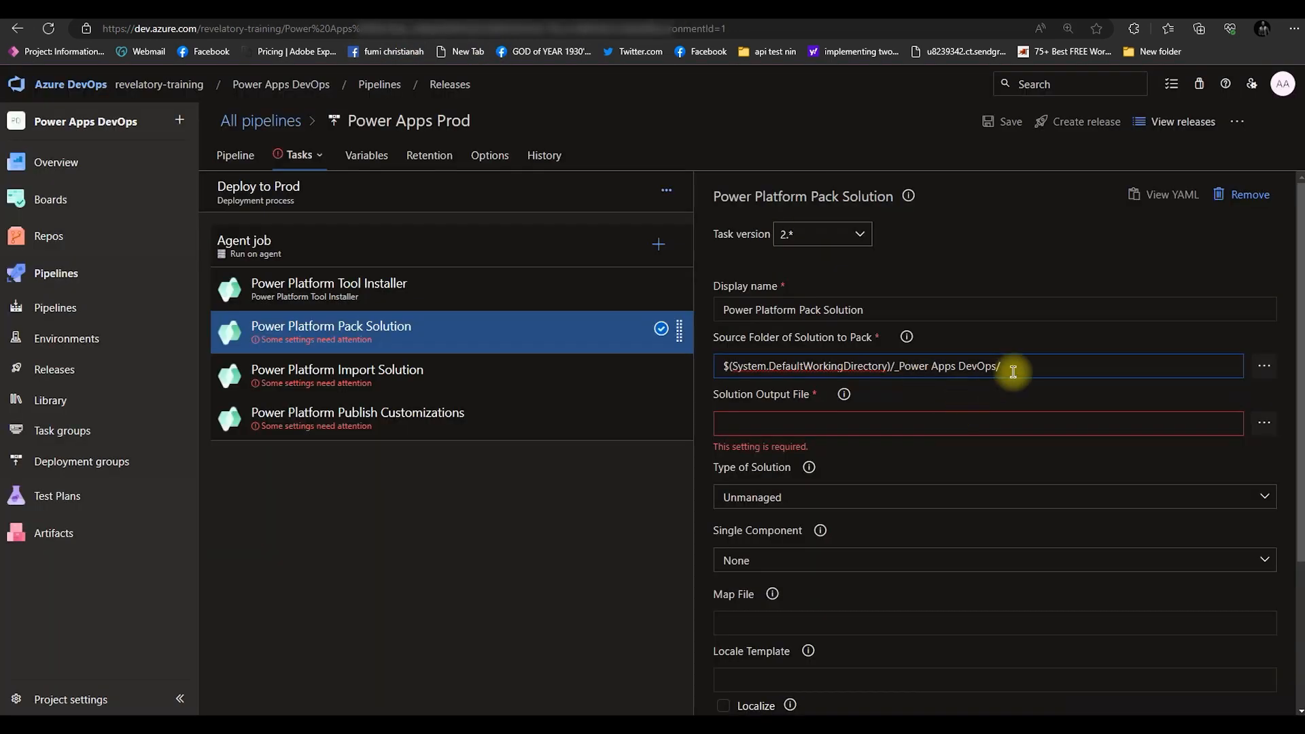
type("PowerAppsDevOps")
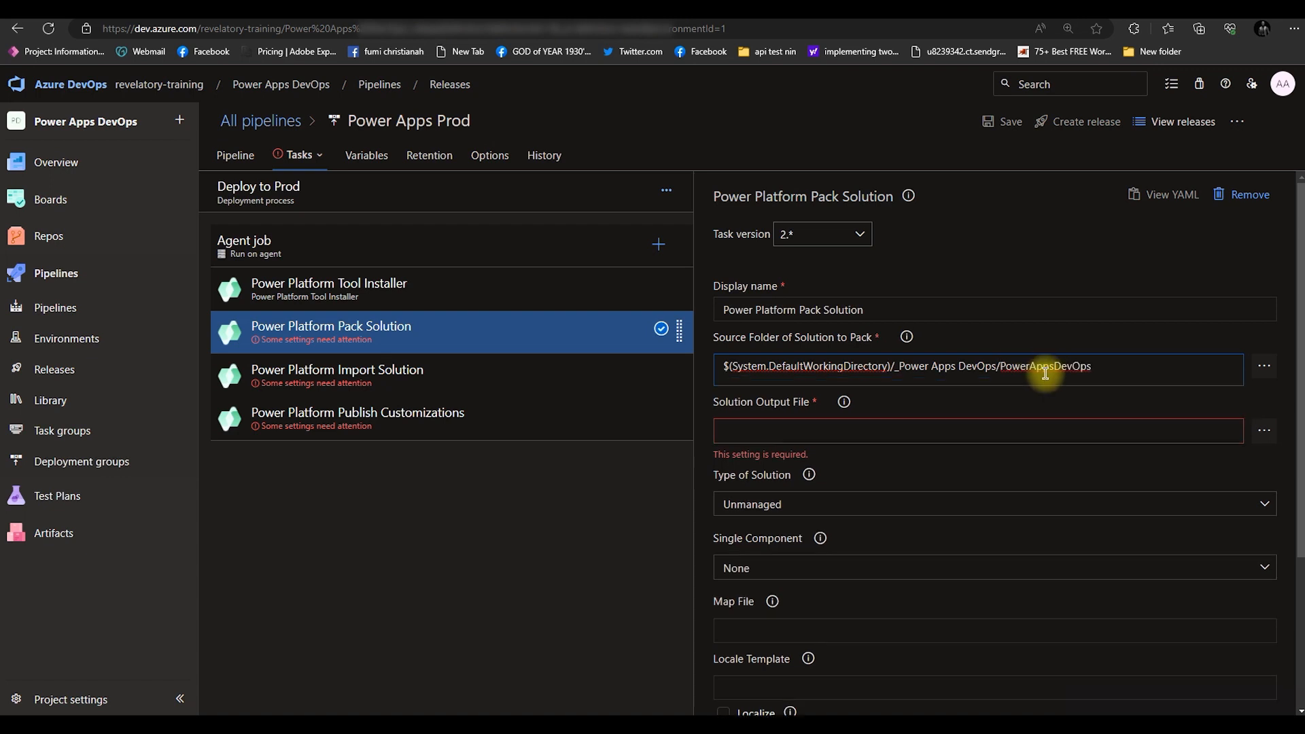
- Set the Pack Solution task's solution output file to "$(Build.StagingDirectory)/$(SolutionName).zip"
left_click(800, 434)
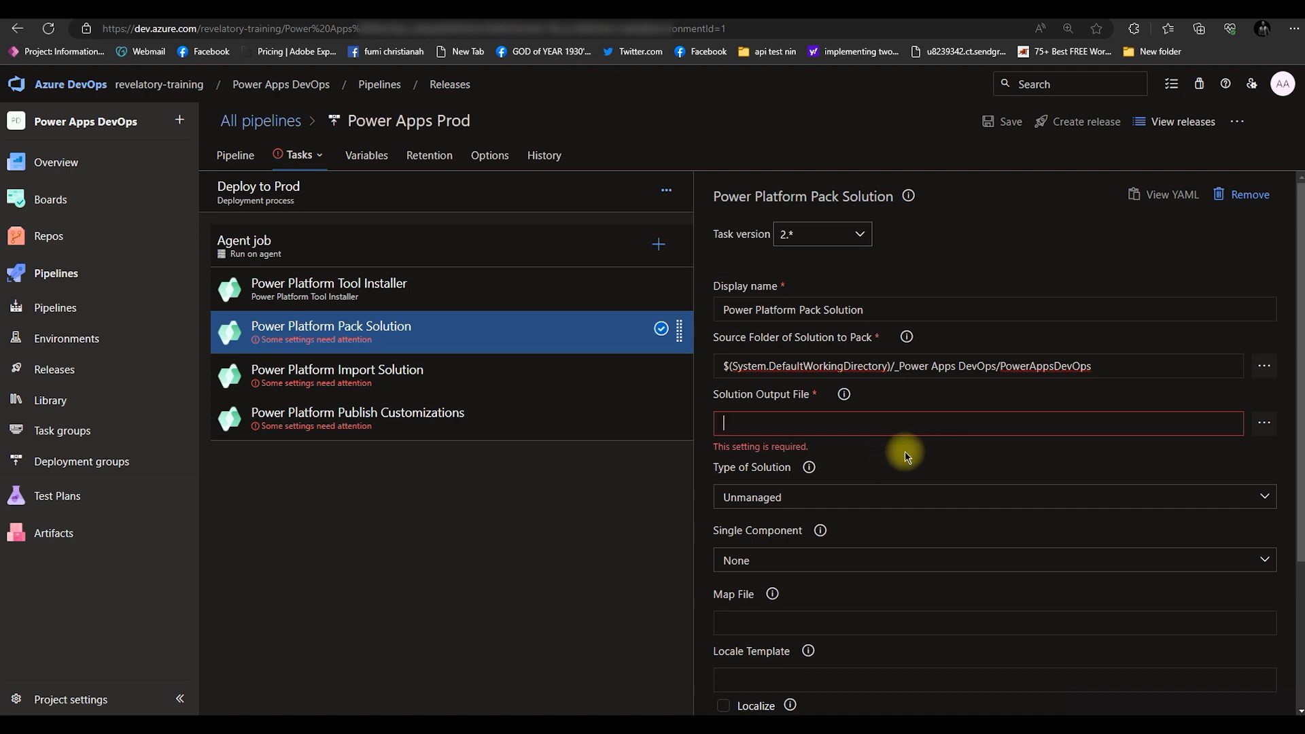
mouse_move(27, 727)
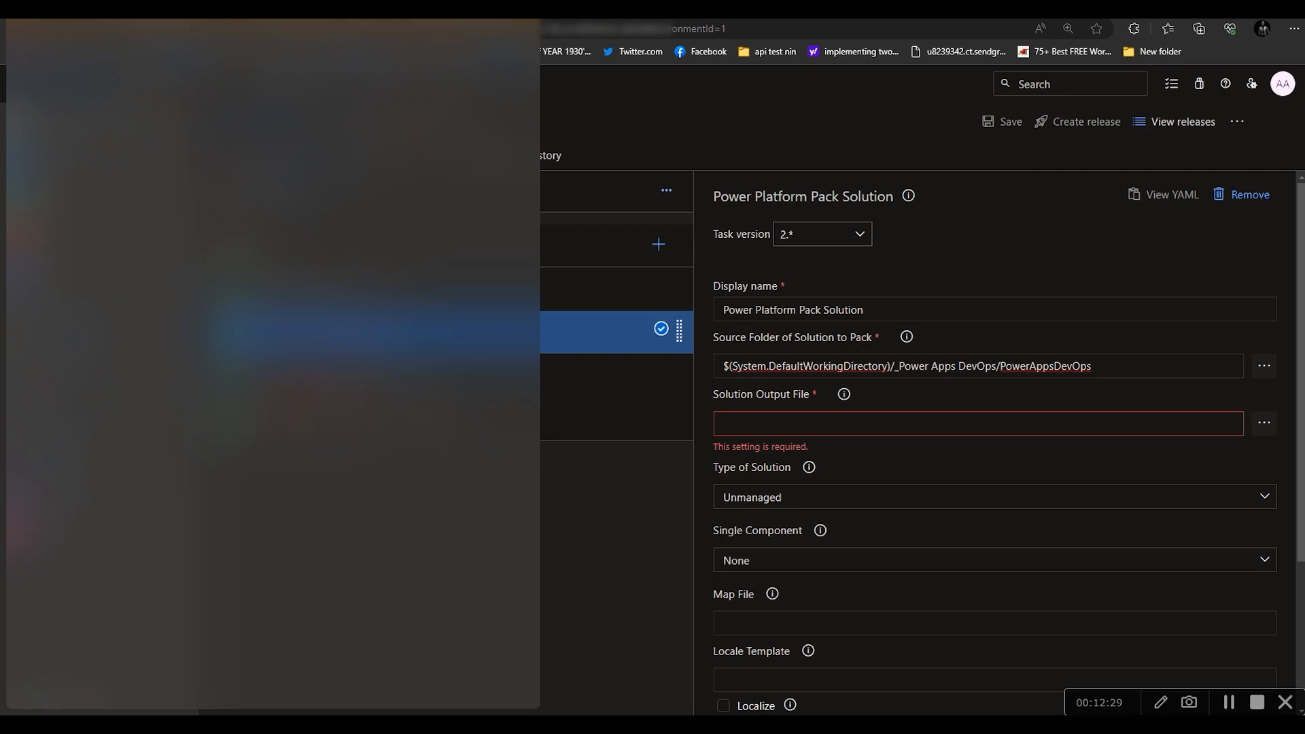
left_click(723, 423)
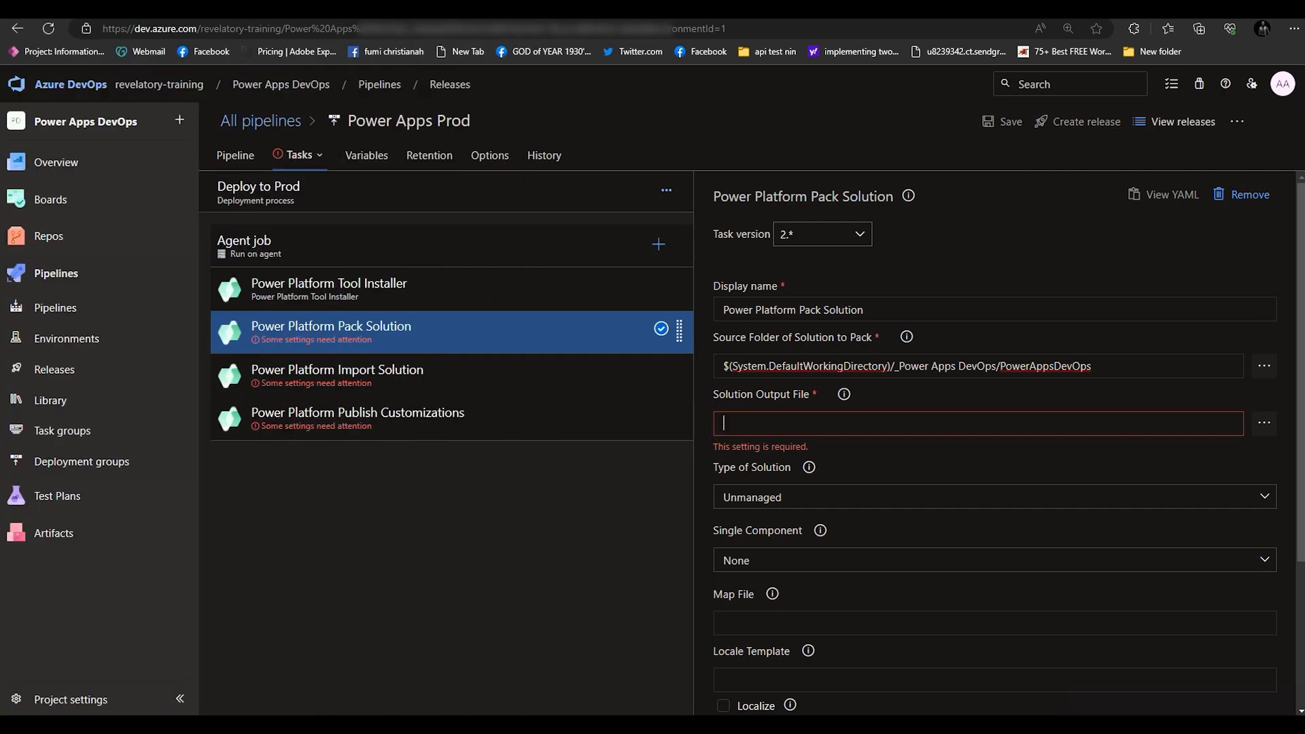
type("$")
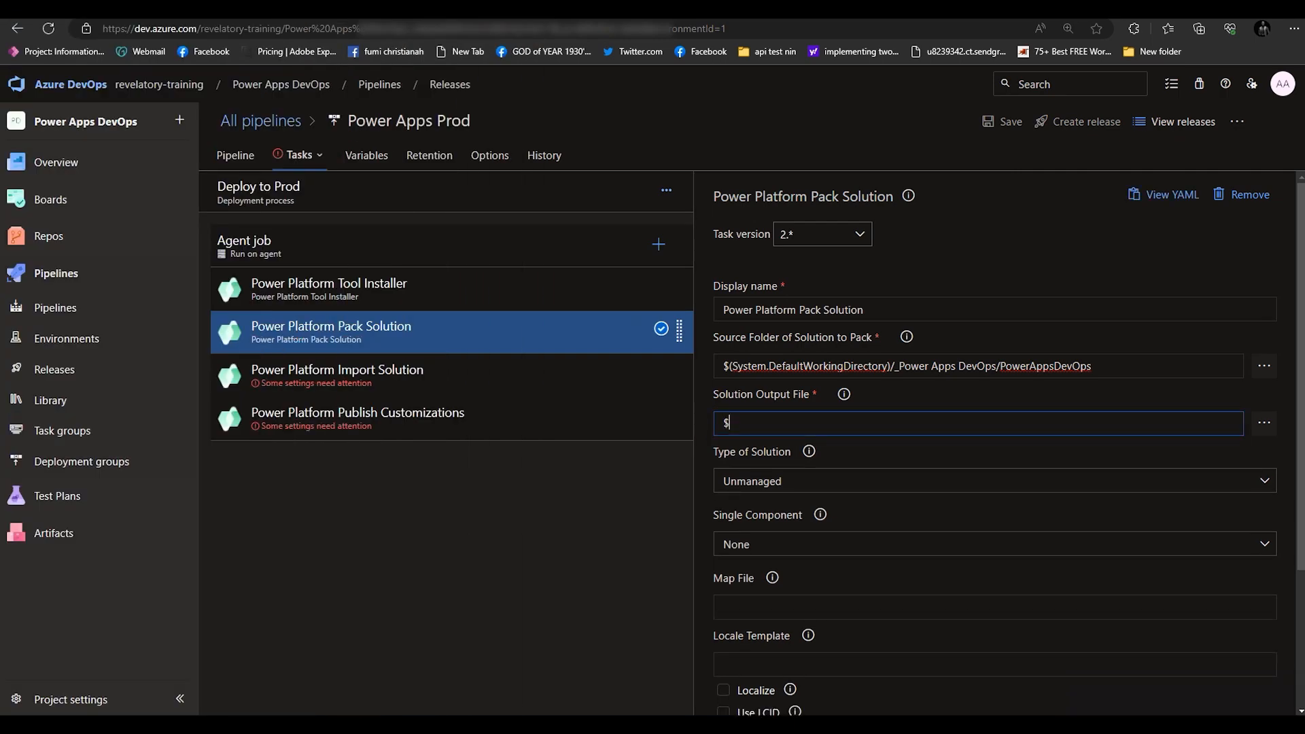
type("(Build.StagingDirectory")
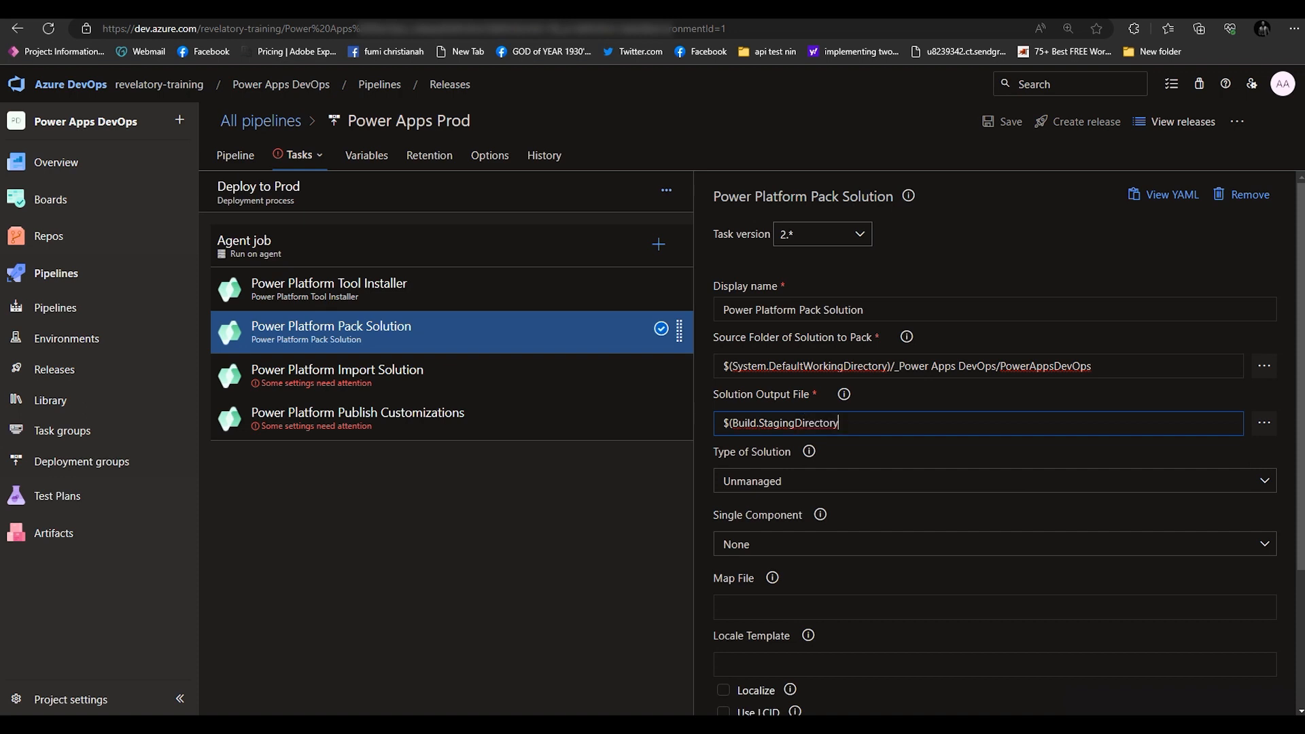
type(")/$(SolutionName).zip")
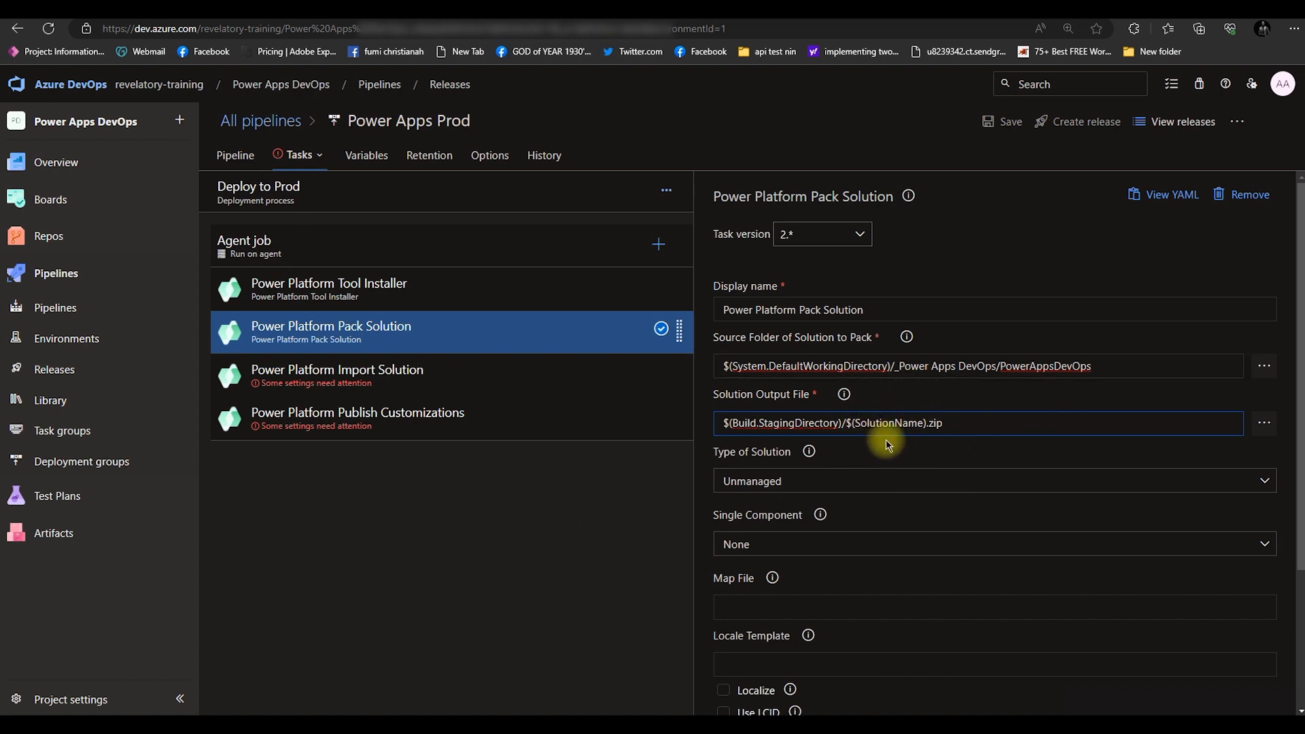
left_click_drag(942, 423, 719, 416)
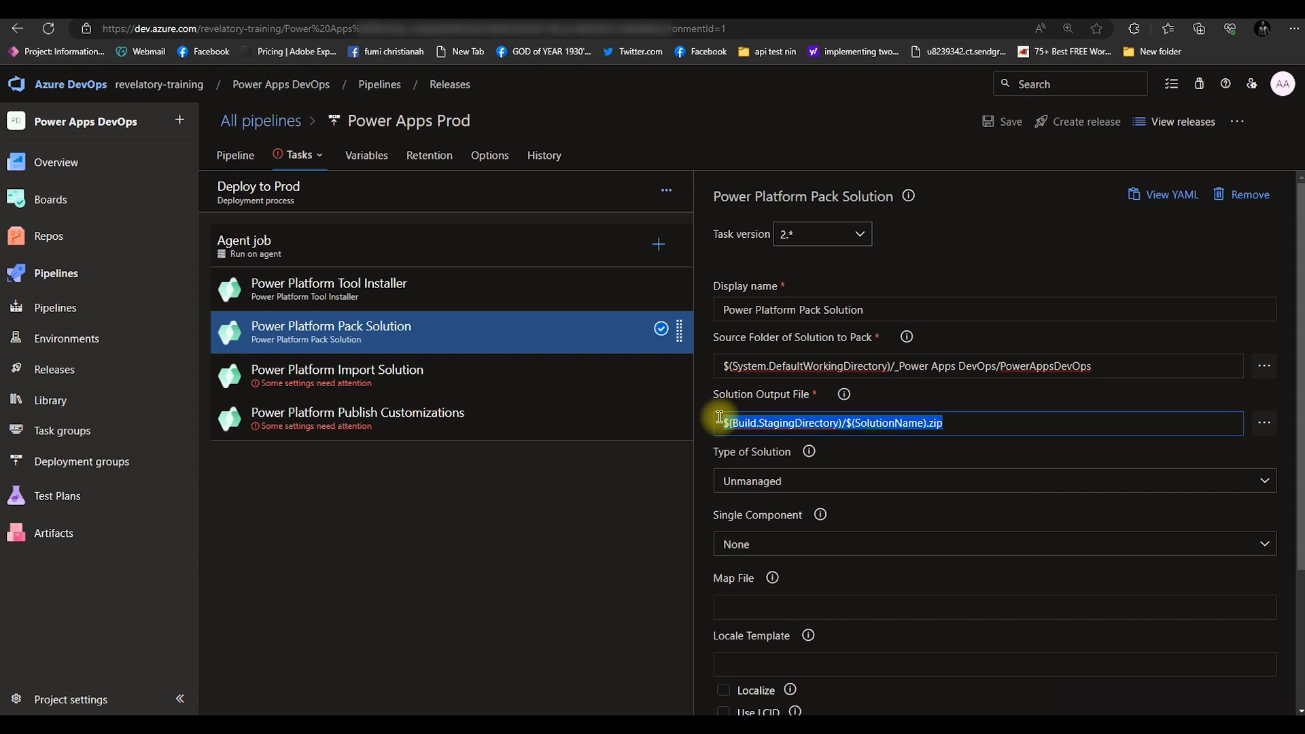
- Switch the Pack Solution task's type of solution to Managed and back to Unmanaged
left_click(800, 488)
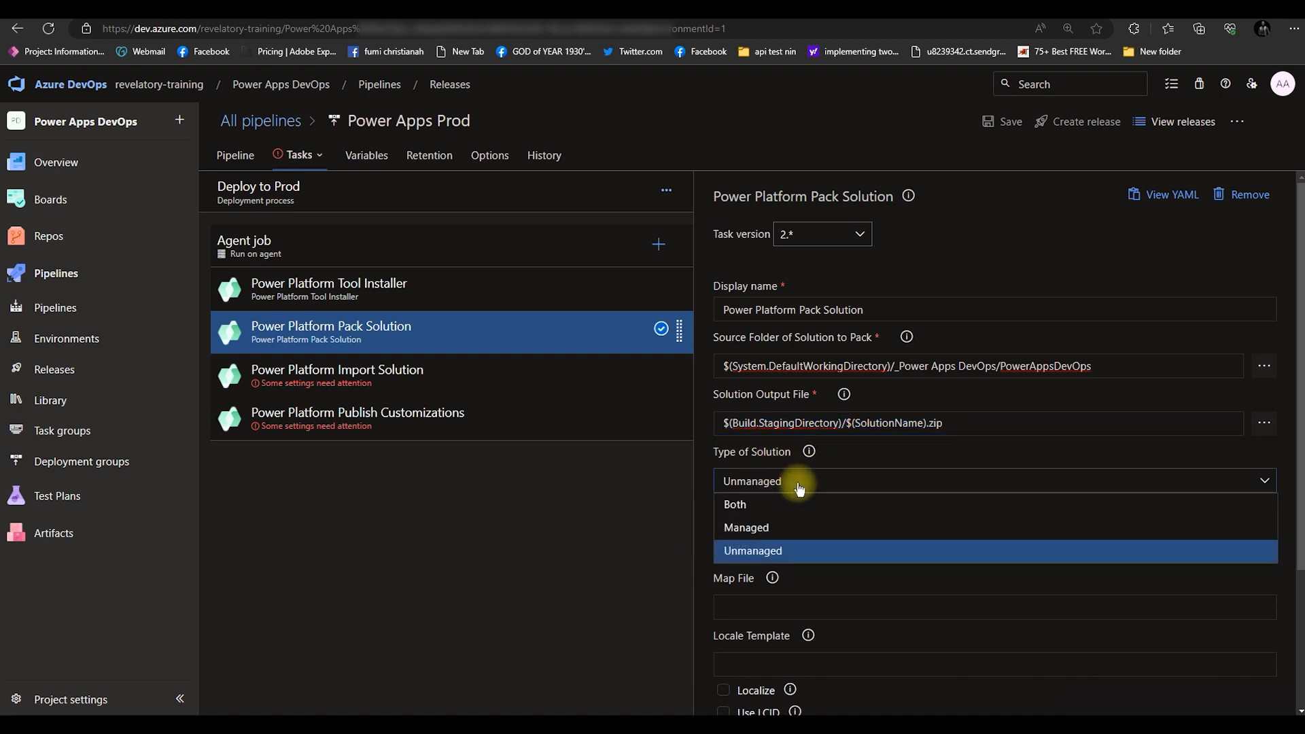
left_click(789, 527)
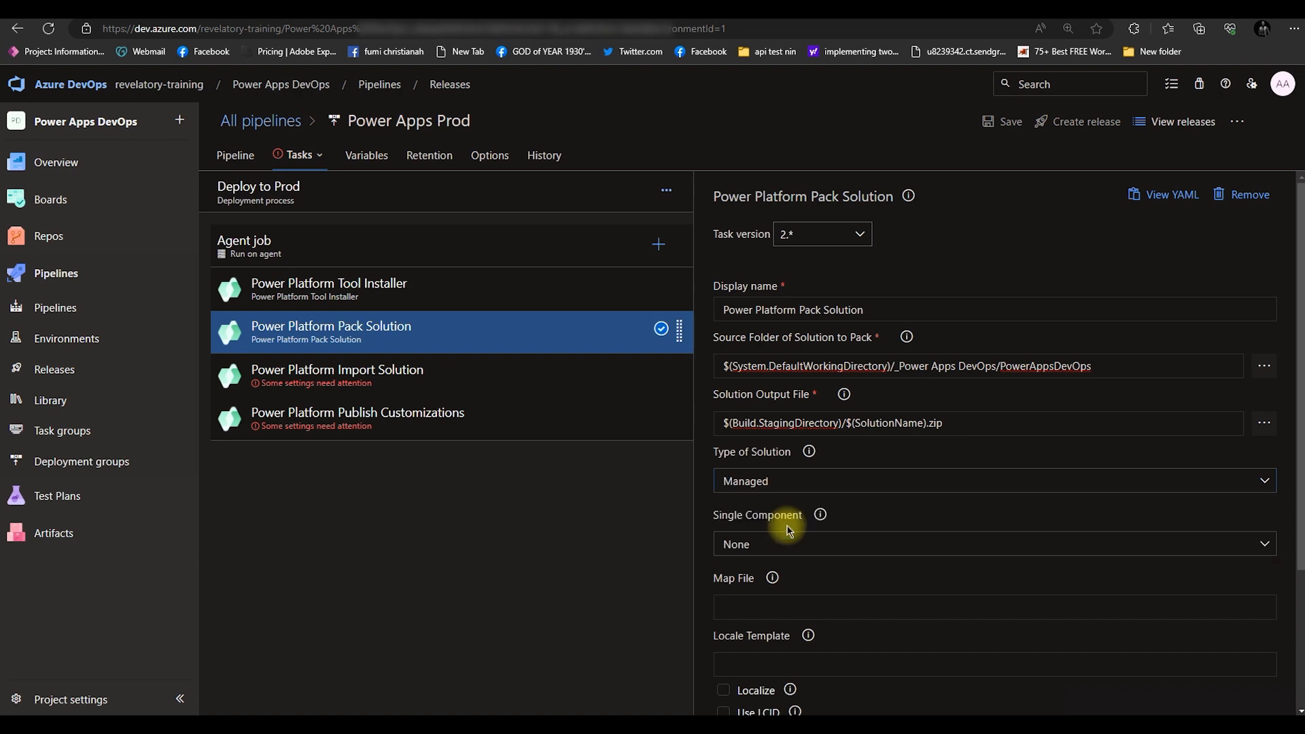
left_click(777, 482)
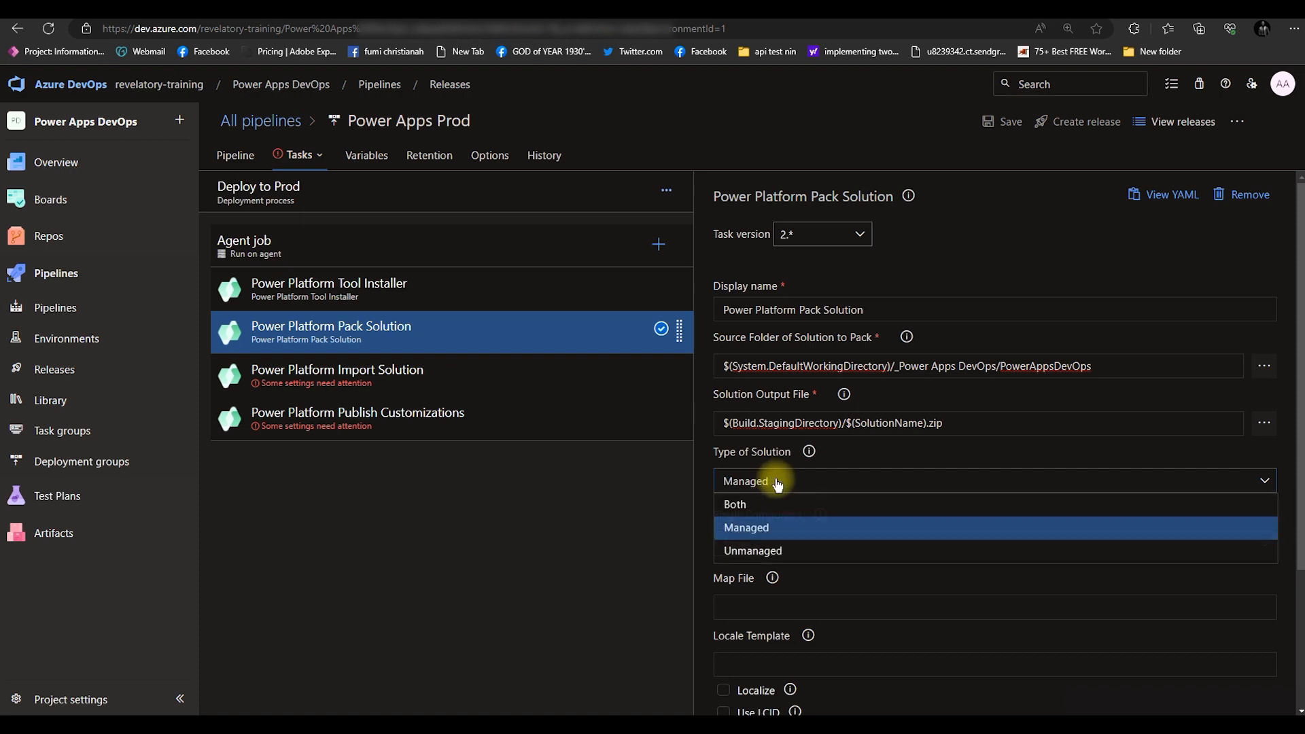
left_click(773, 554)
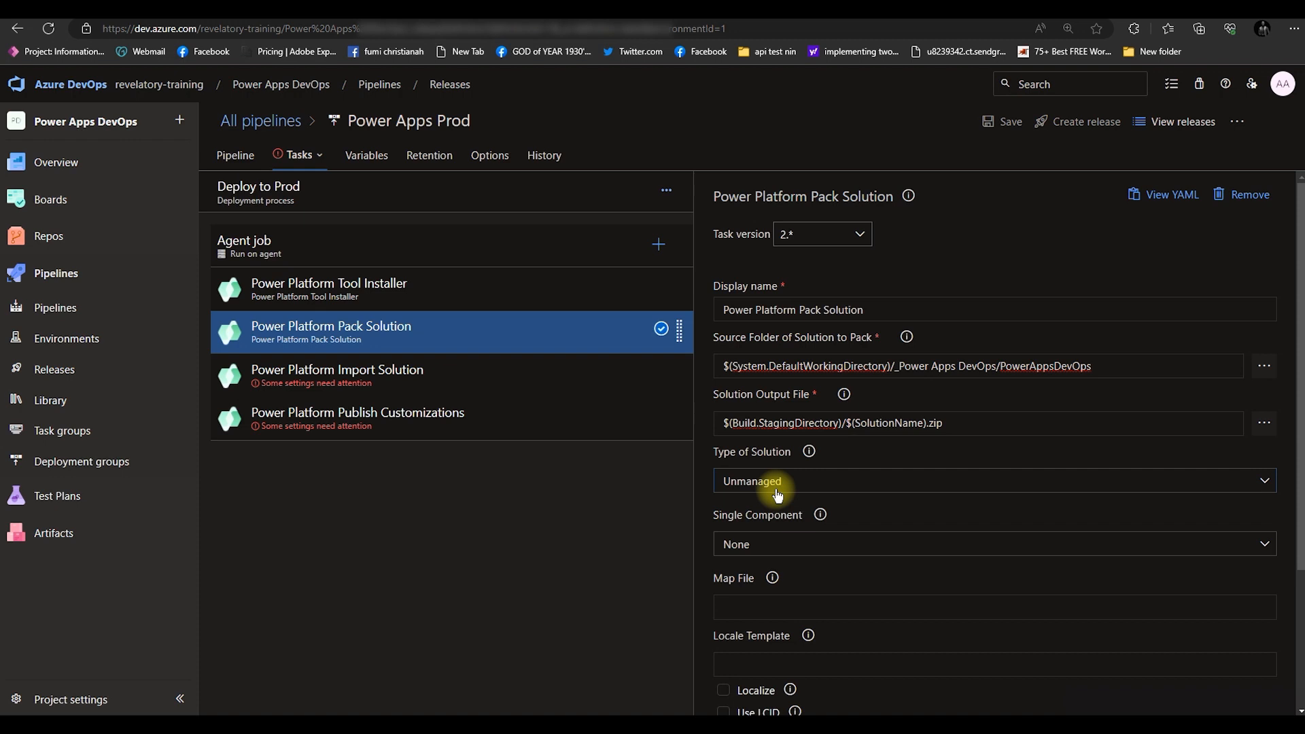
scroll(934, 589, "down", 3)
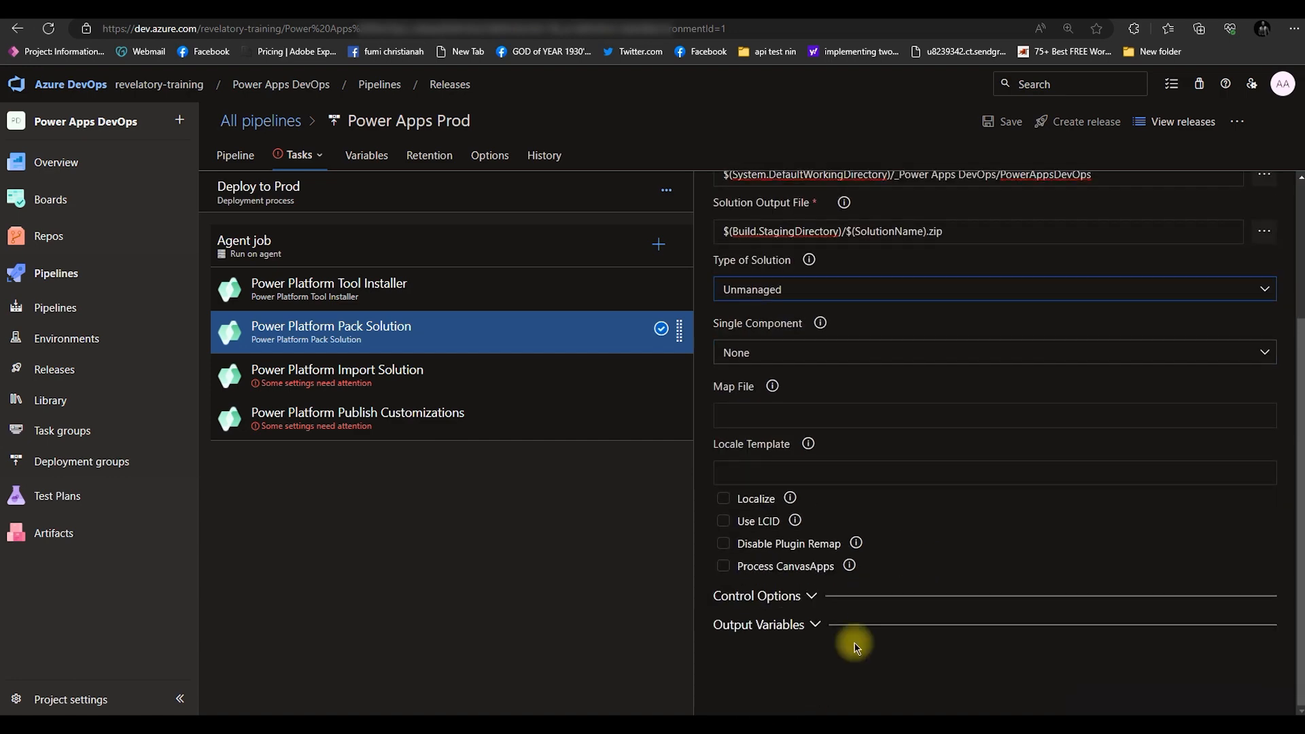
- Review the control options of the Power Platform Pack Solution task
left_click(812, 597)
scroll(816, 543, "down", 1)
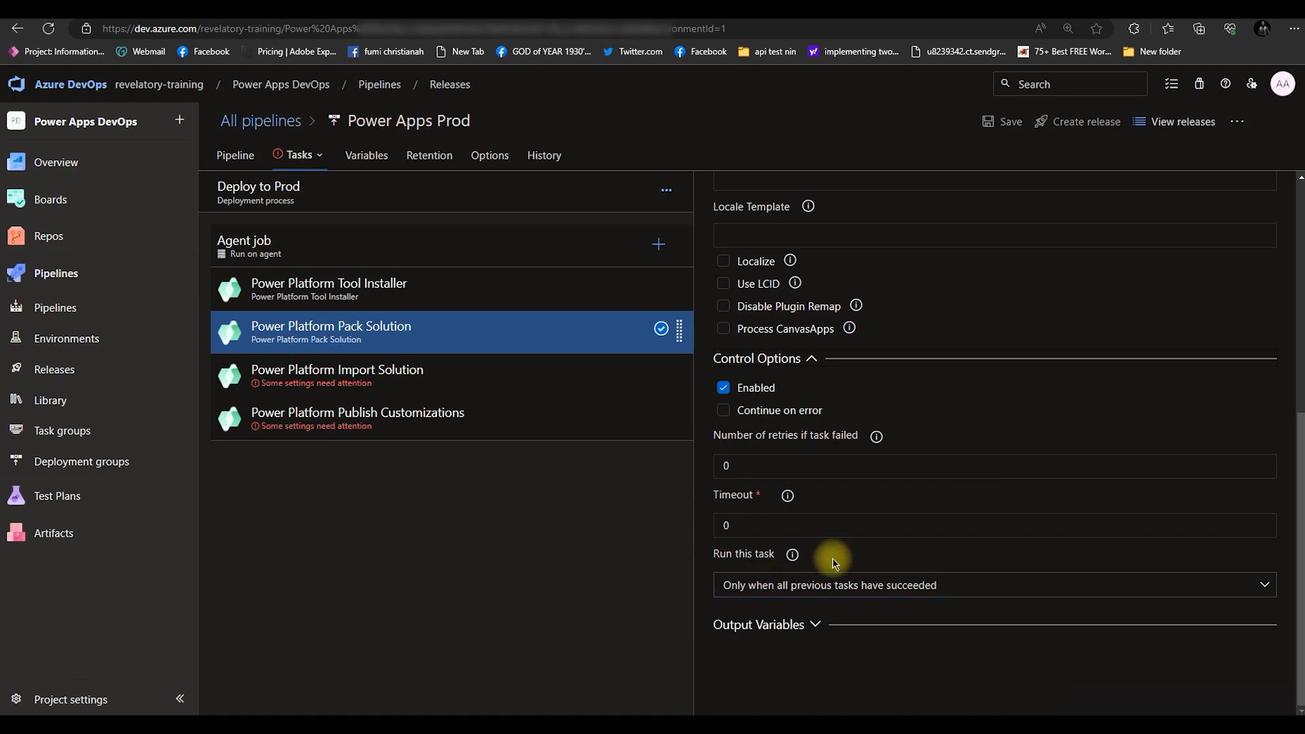
scroll(830, 560, "up", 6)
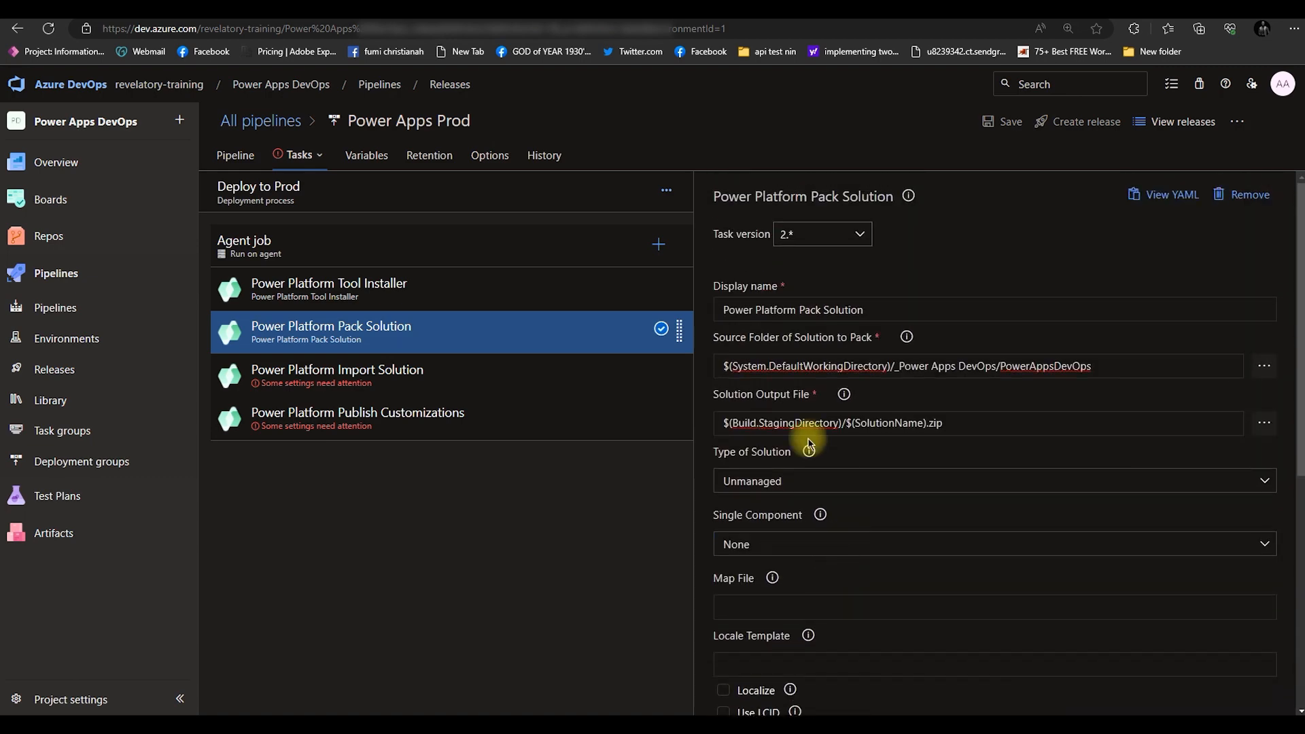
- Set the Import Solution task's authentication type to Service Principal/client secret (supports MFA) and open its service connection choices
left_click(435, 394)
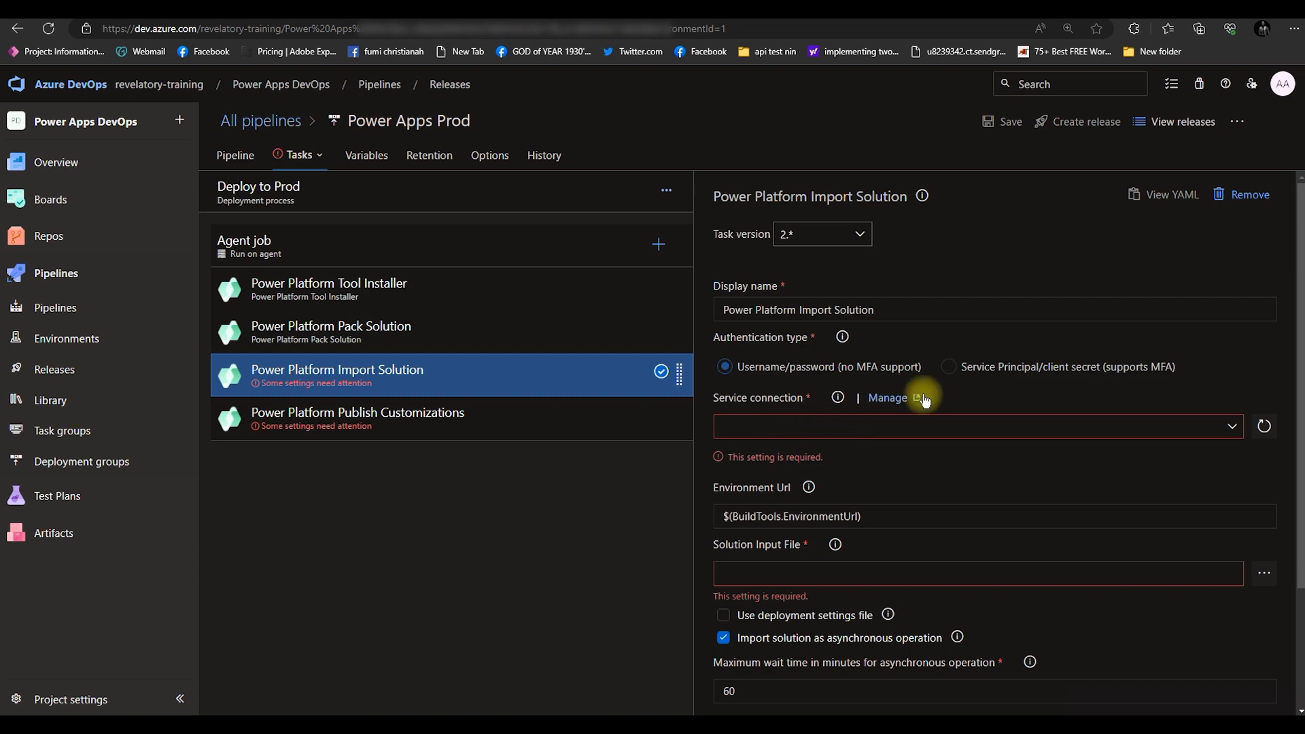
left_click(950, 371)
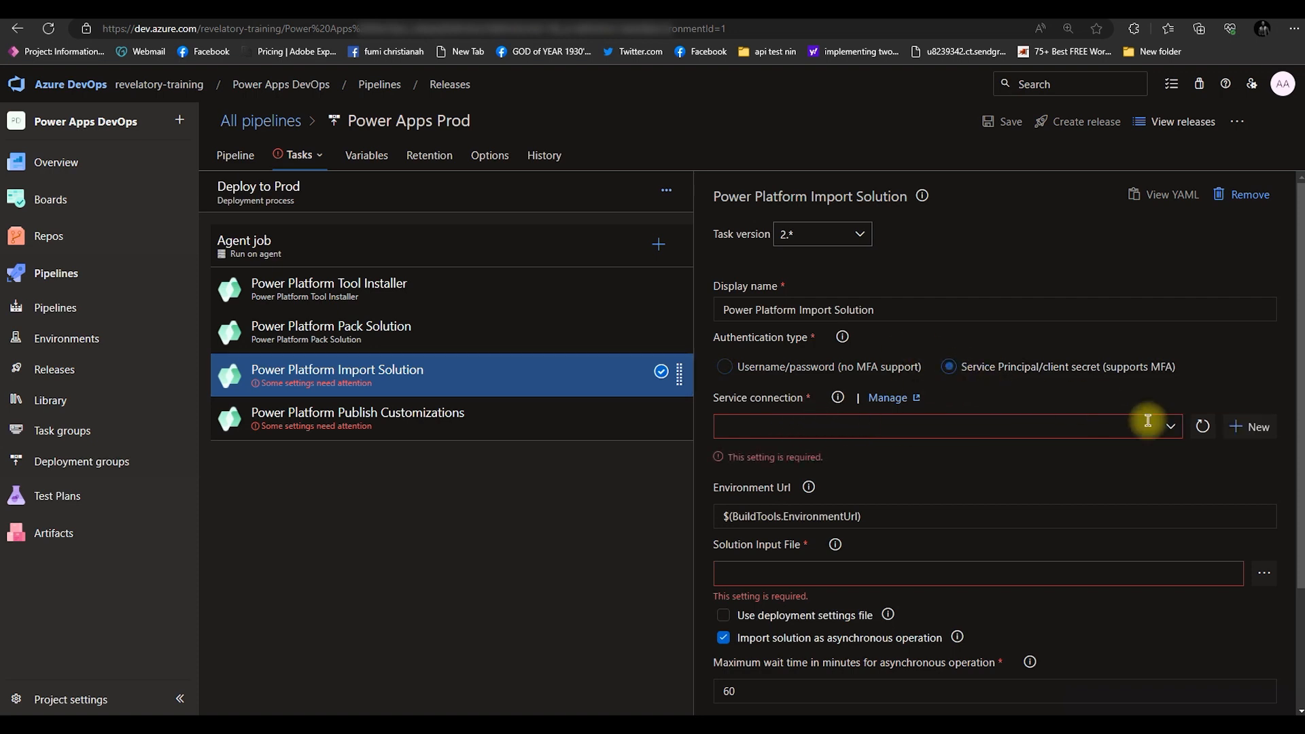
left_click(1170, 428)
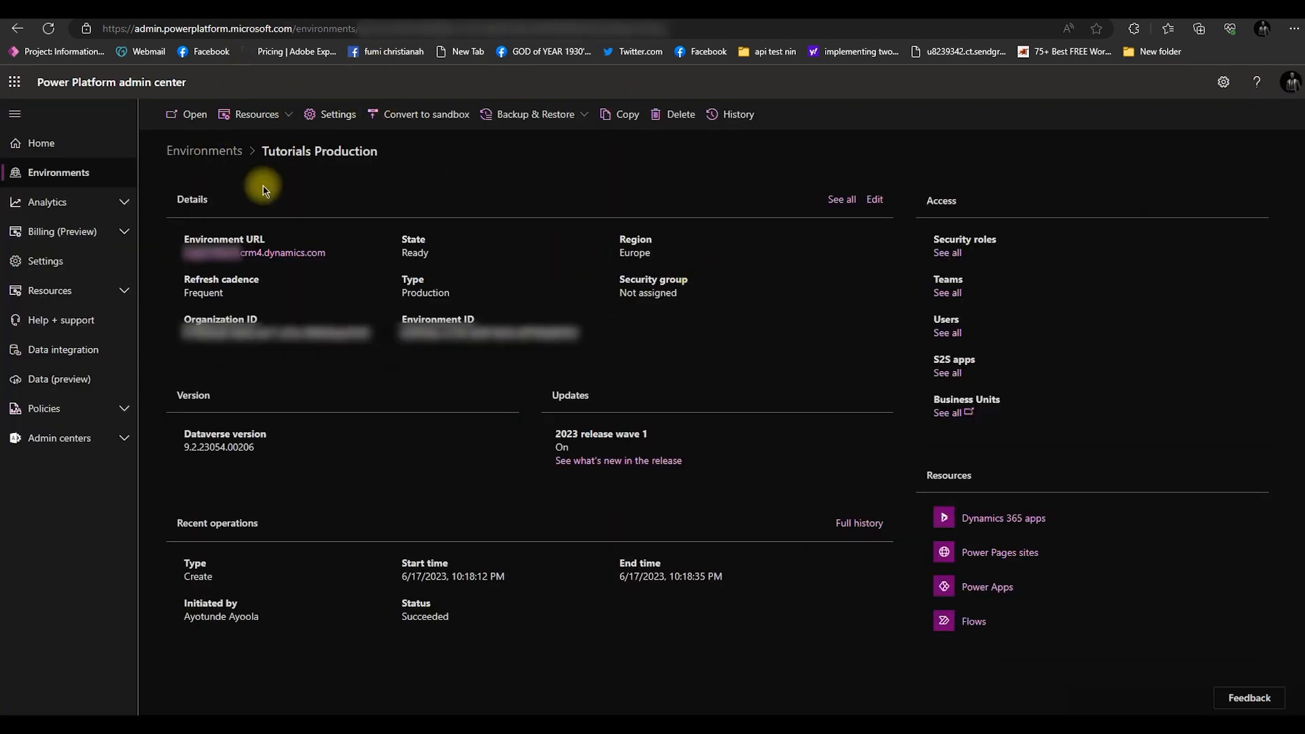
- In the Power Platform admin center, start a new application user for the Tutorials Production environment using the app Power Apps DevOps Apps
left_click_drag(264, 155, 370, 164)
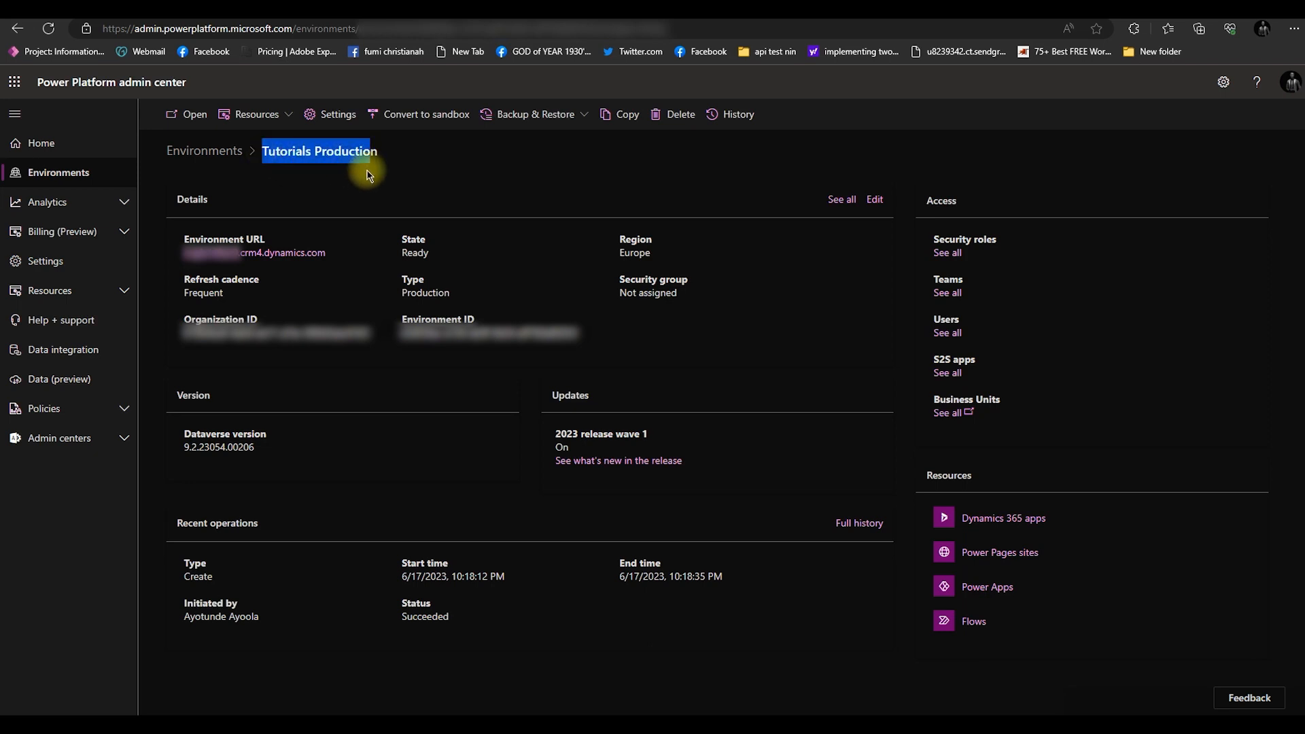
left_click(337, 116)
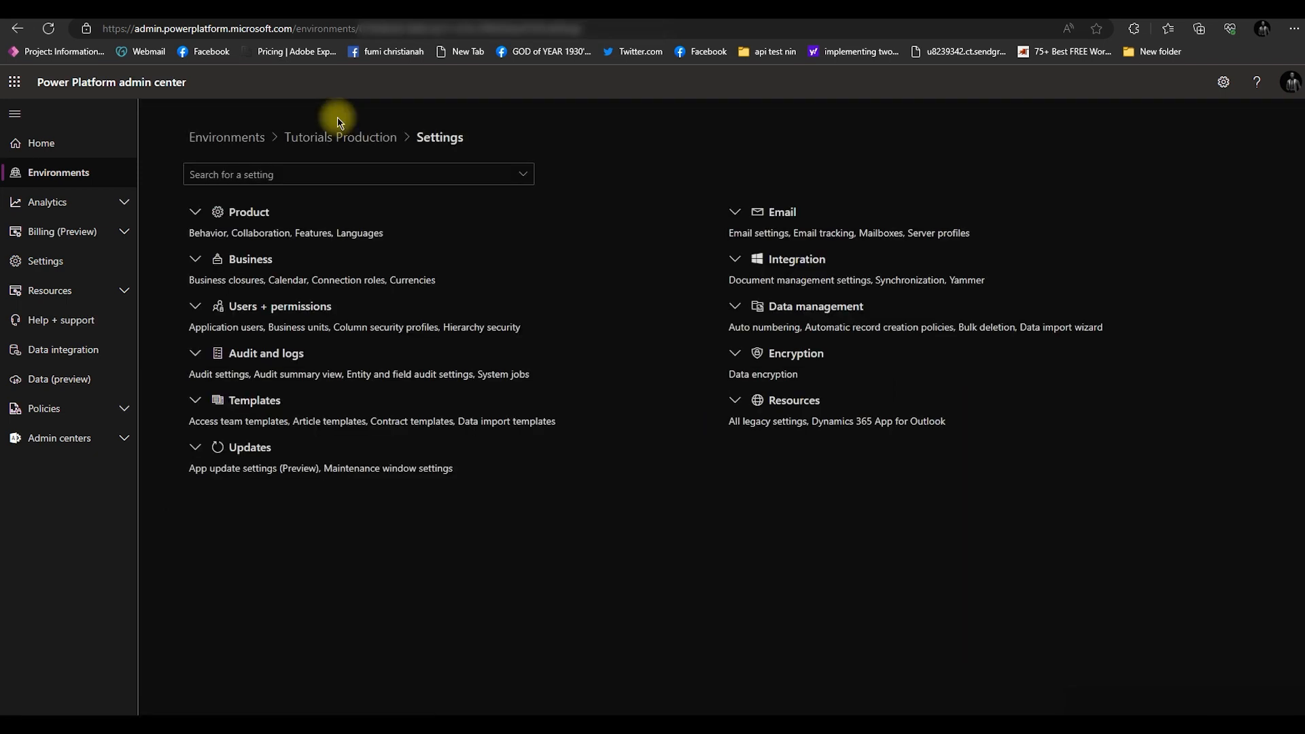
left_click(197, 308)
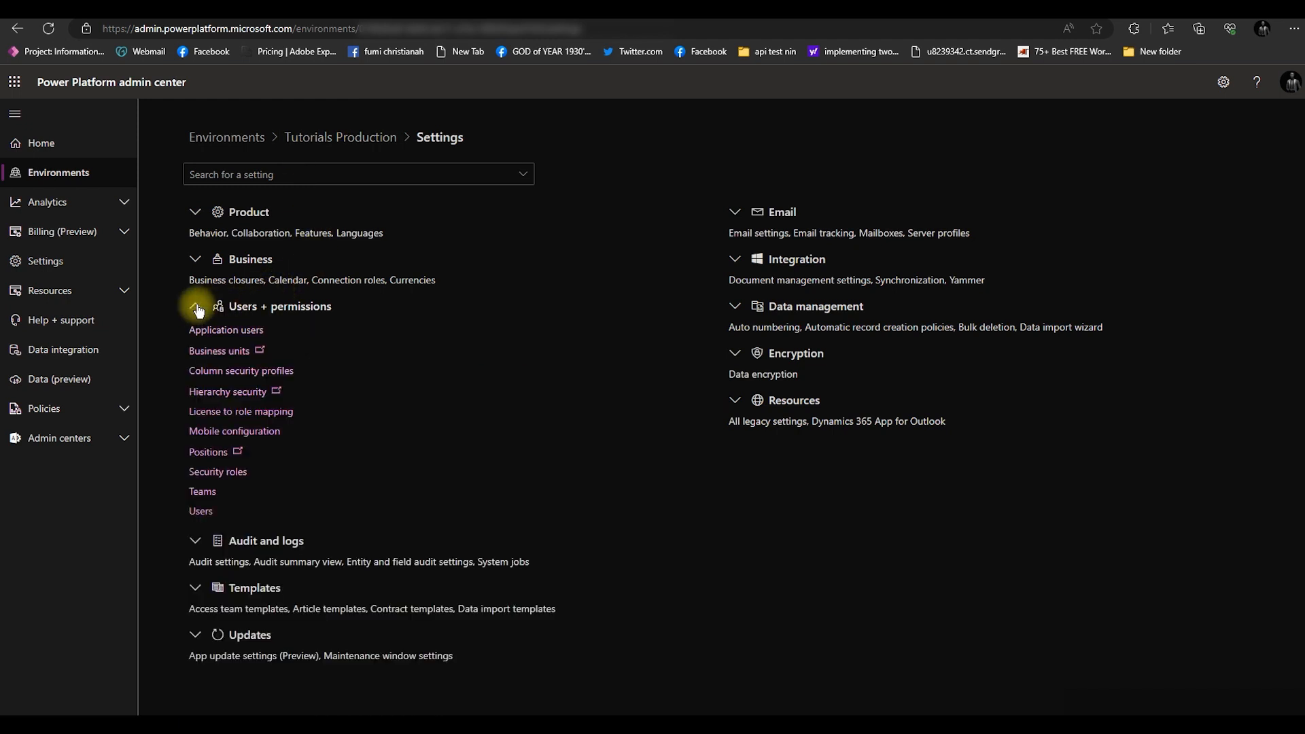
left_click(230, 330)
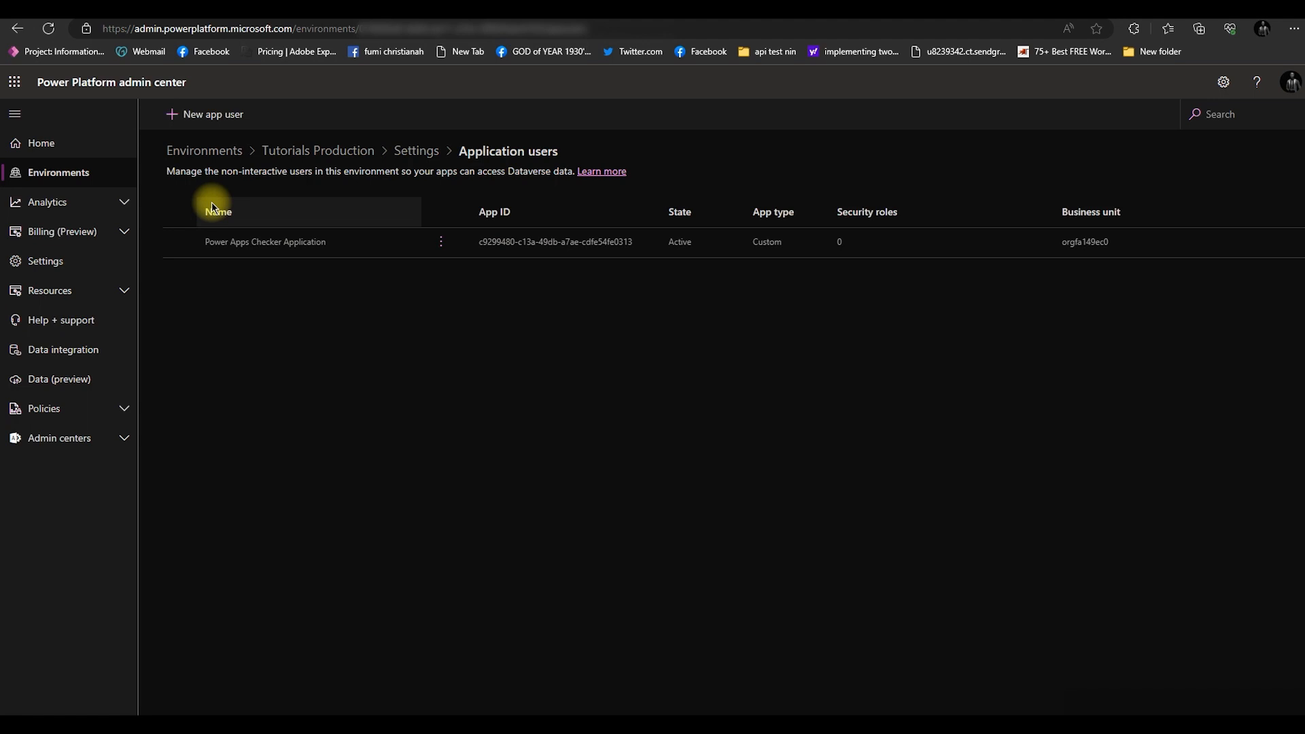
left_click(204, 115)
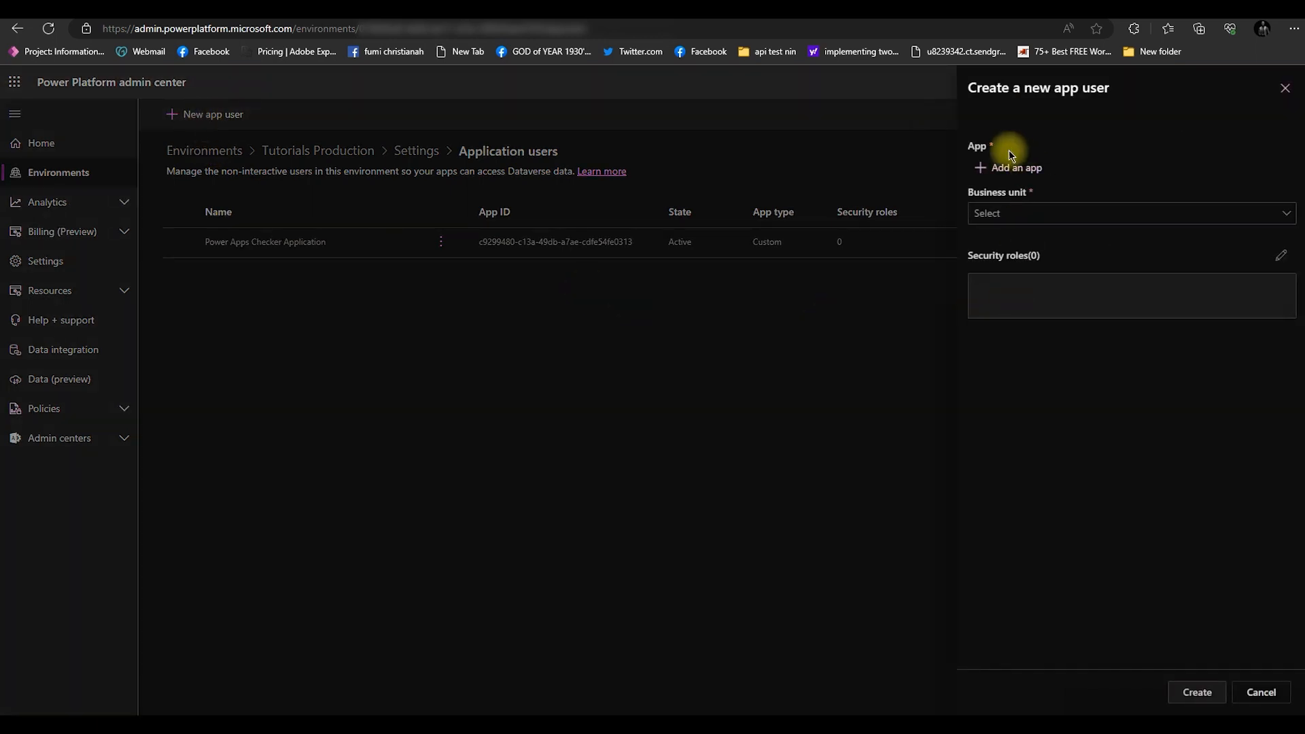
left_click(1016, 168)
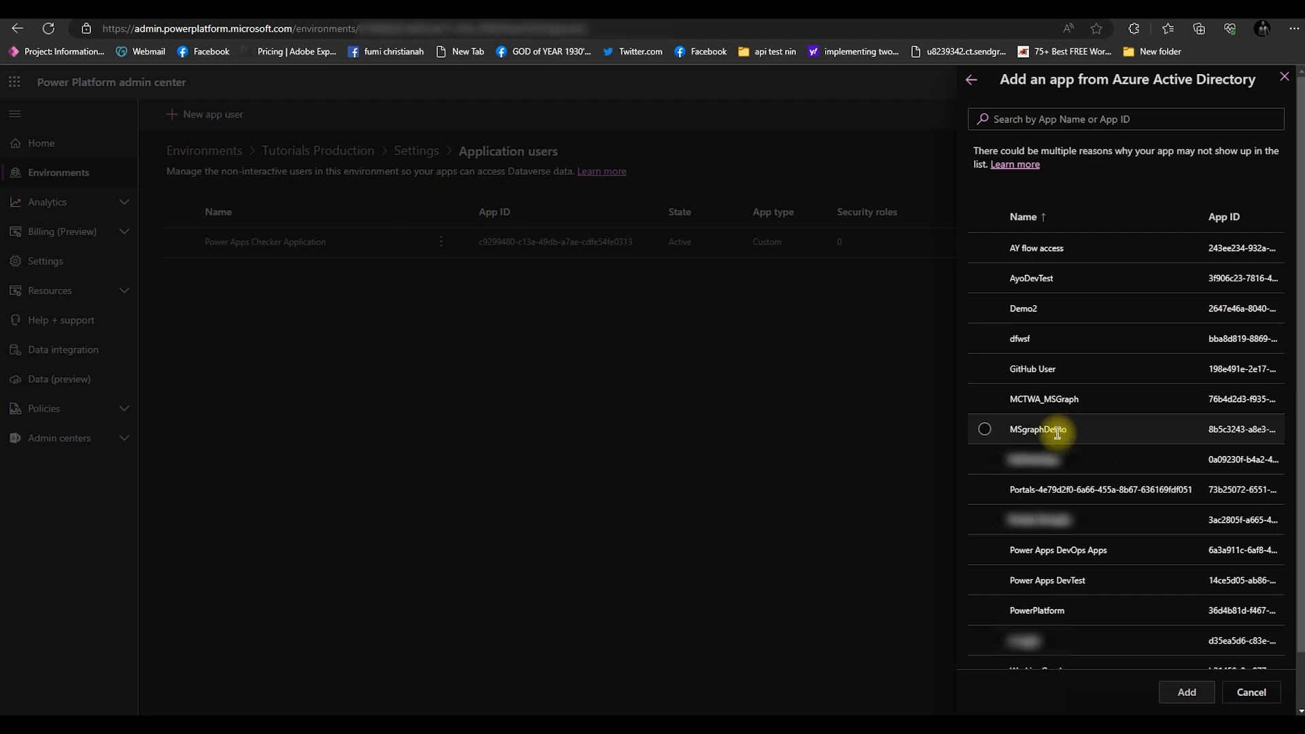
left_click(986, 551)
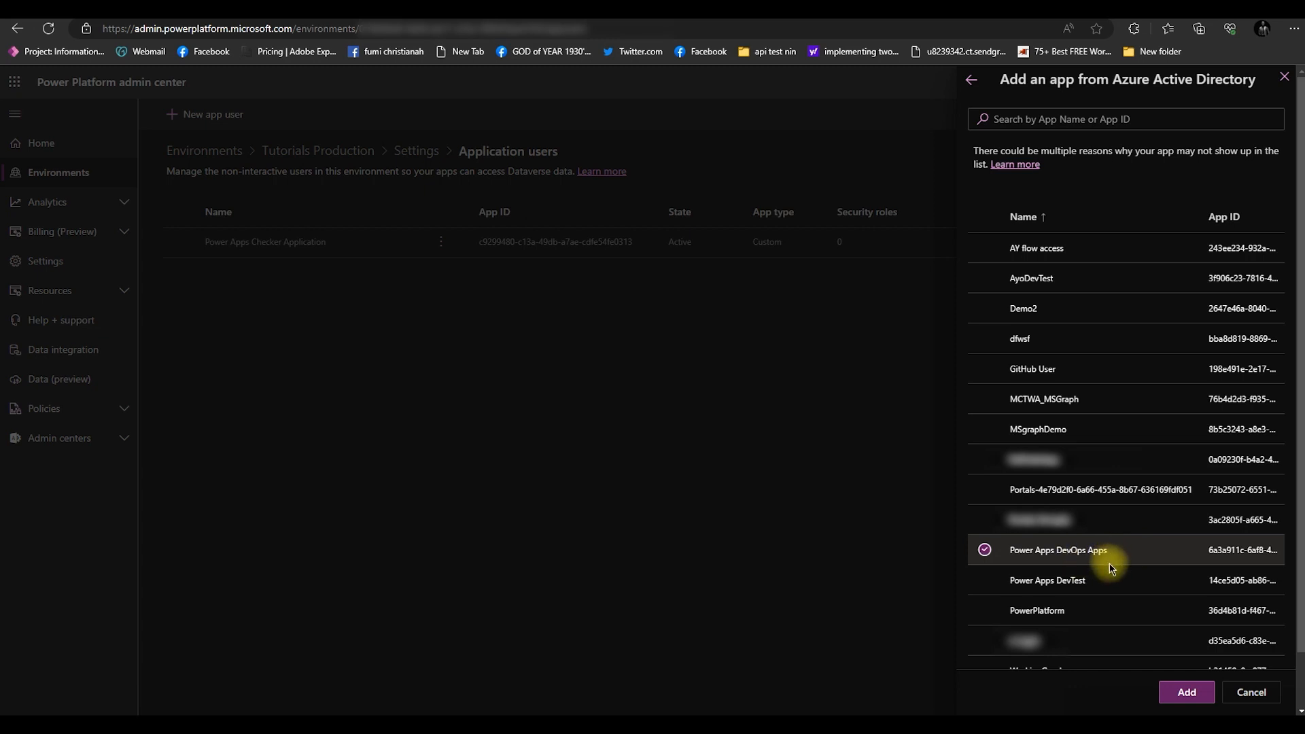
left_click(1183, 688)
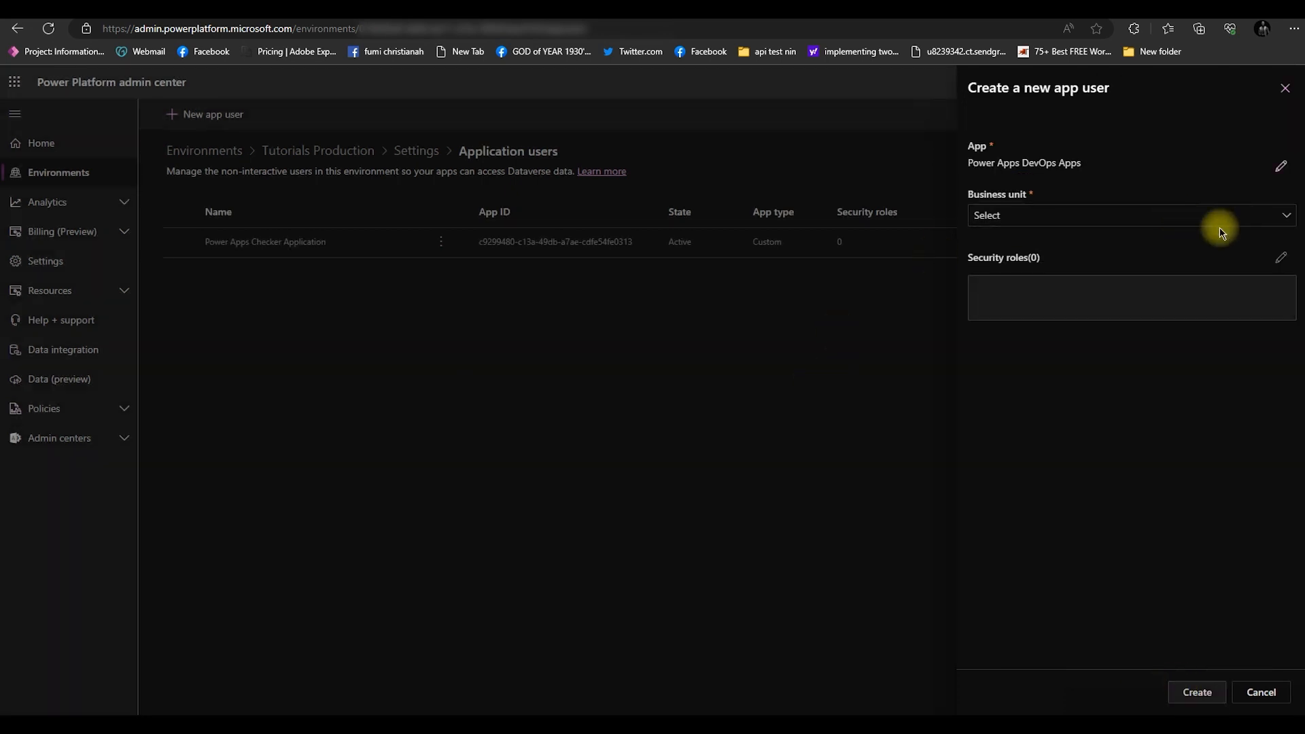
- Assign business unit orgfa149ec0 and the System Administrator security role to the new app user, and create it
left_click(1156, 216)
left_click(1058, 238)
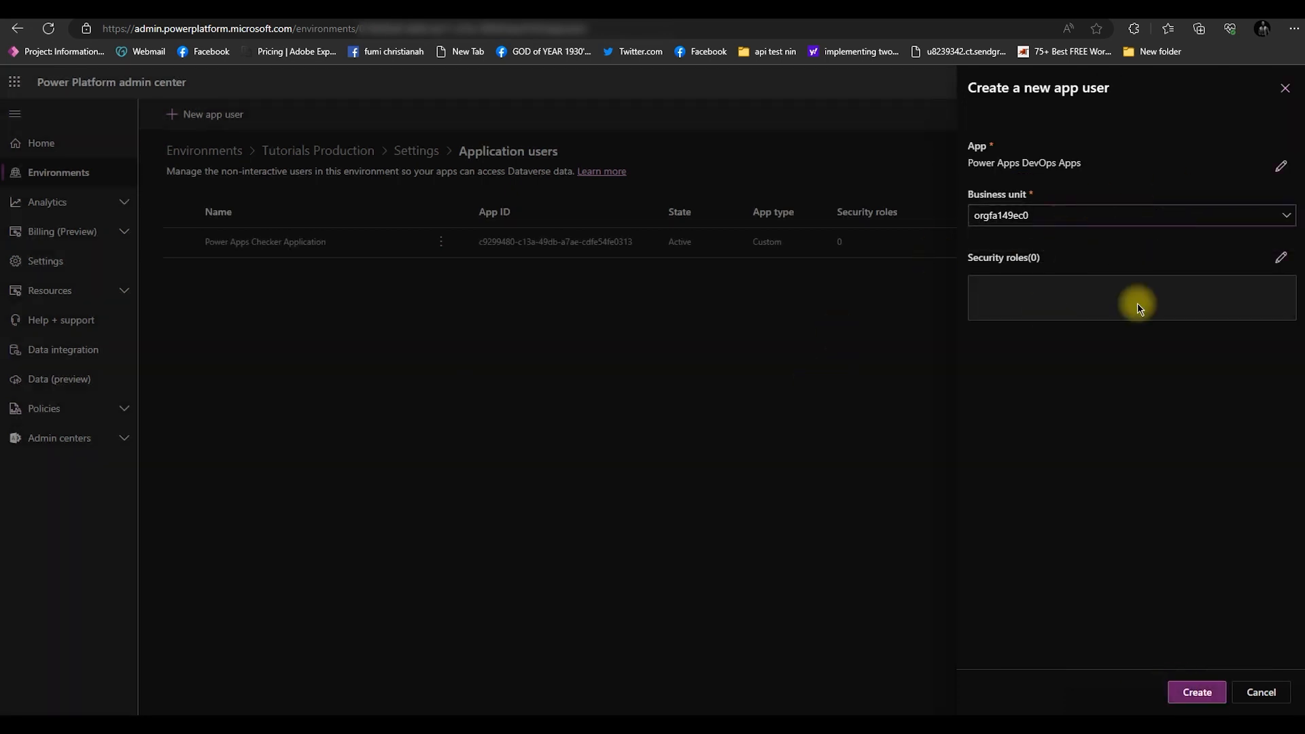
left_click(1290, 261)
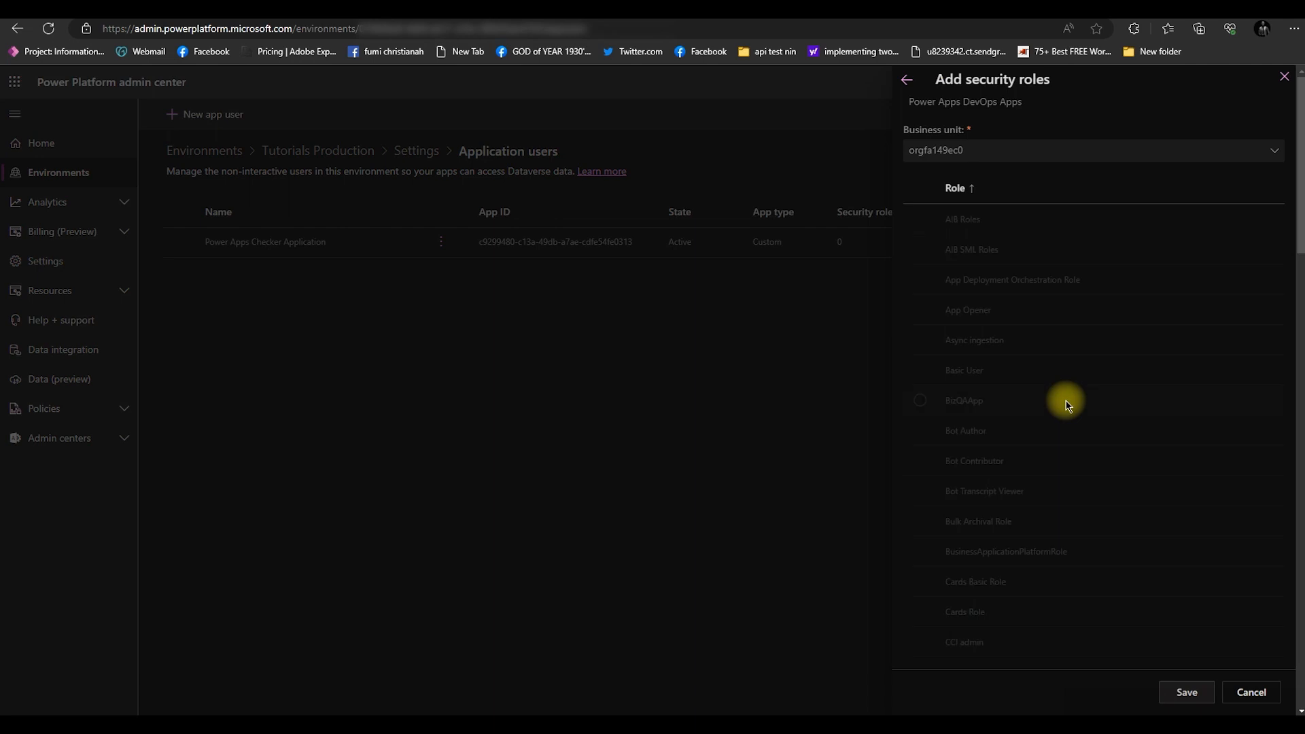
scroll(1066, 405, "down", 15)
left_click(1023, 519)
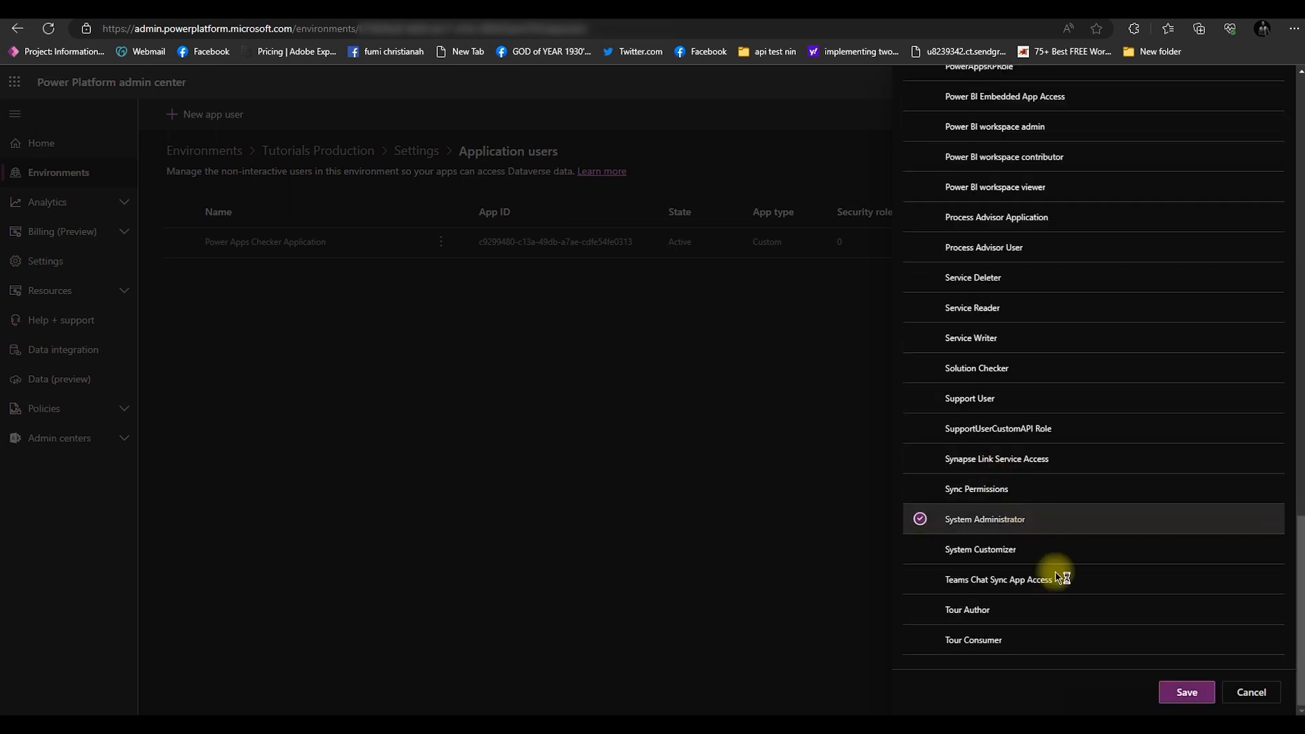
left_click(1191, 691)
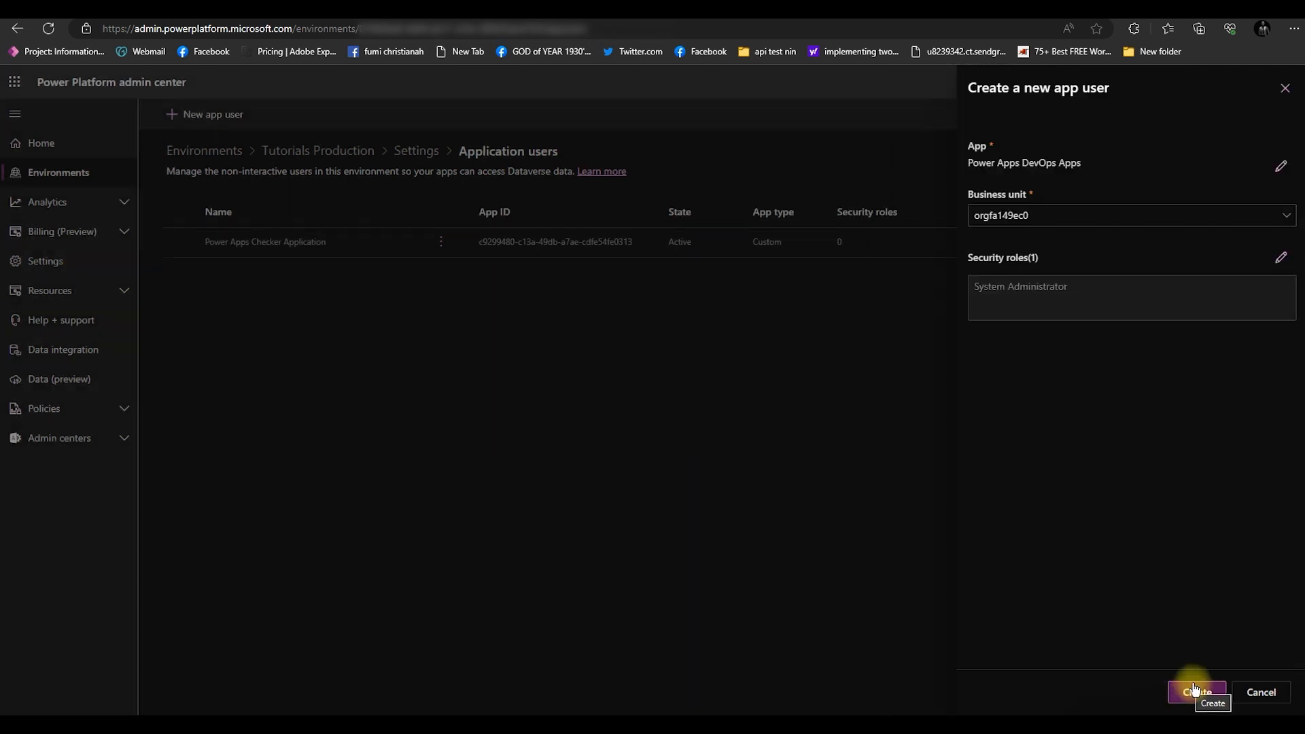
left_click(1194, 689)
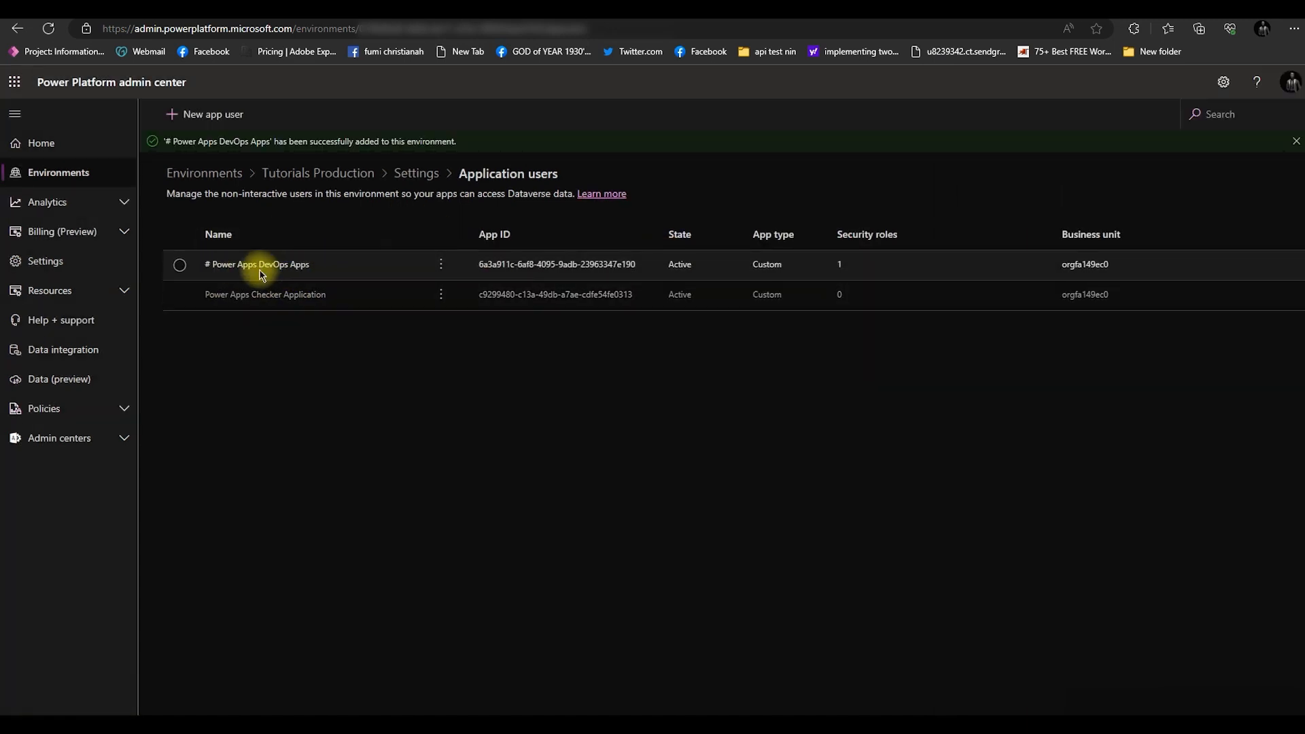
- Check which app is registered among the application users of the sandbox environment created on 05/31/2023
left_click_drag(238, 264, 314, 264)
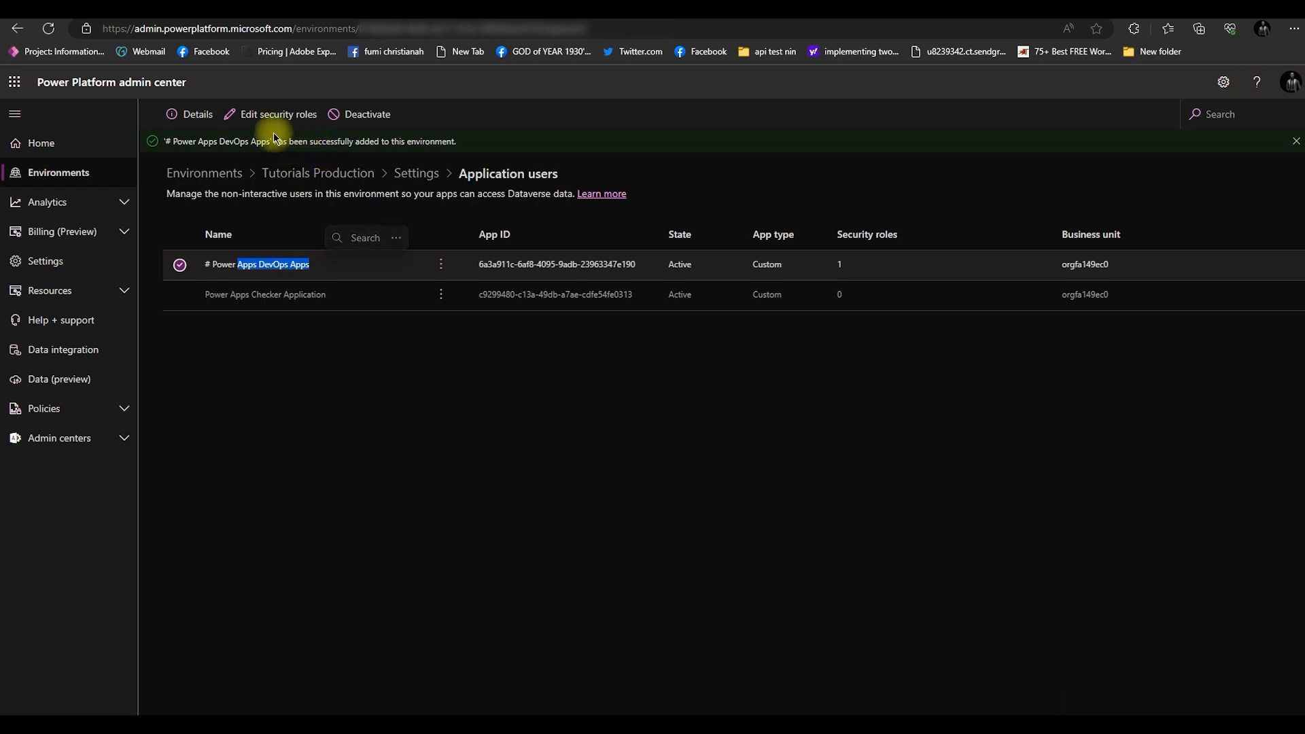
left_click(242, 178)
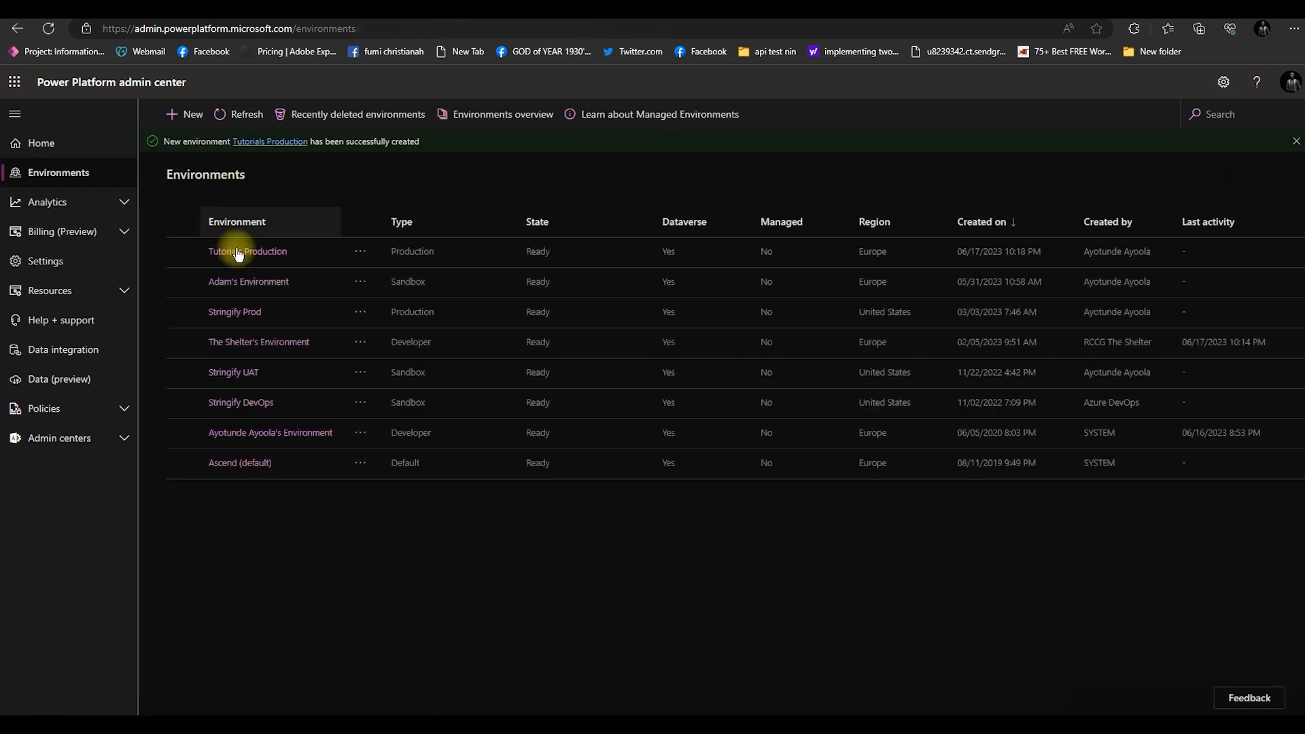
left_click(253, 283)
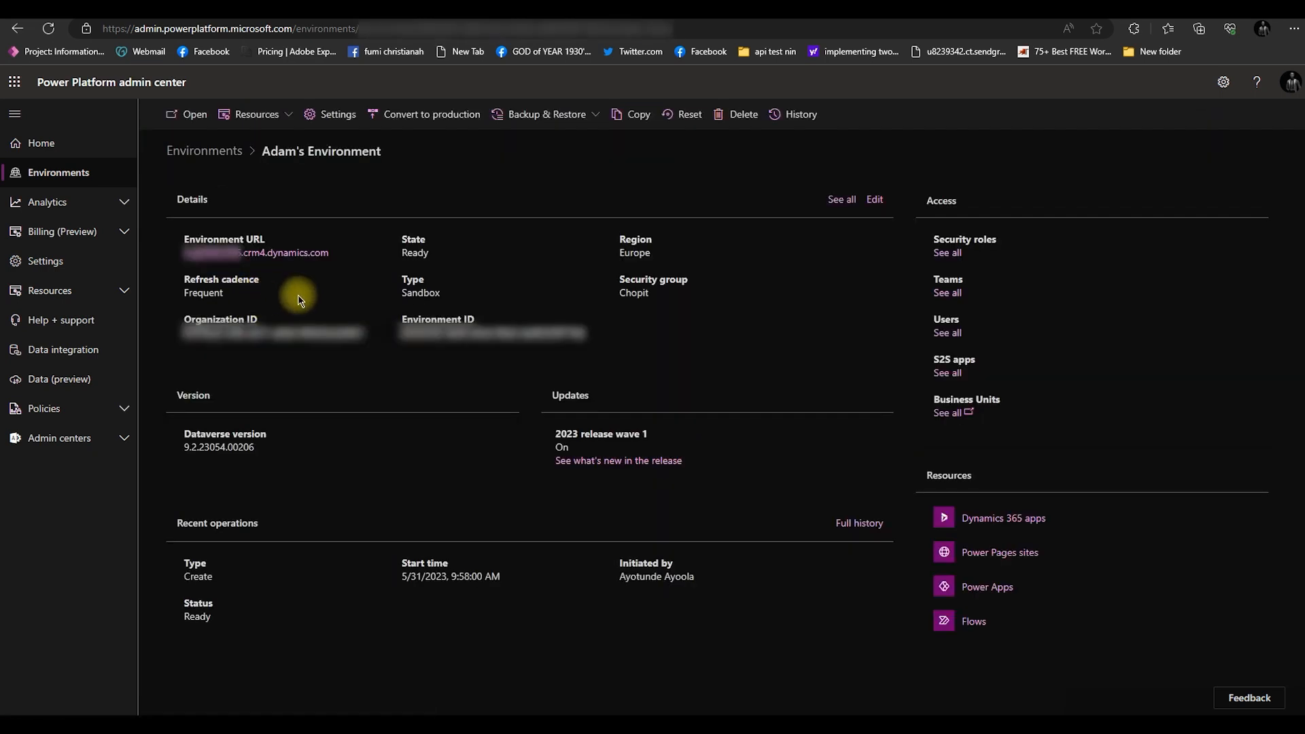
left_click(332, 116)
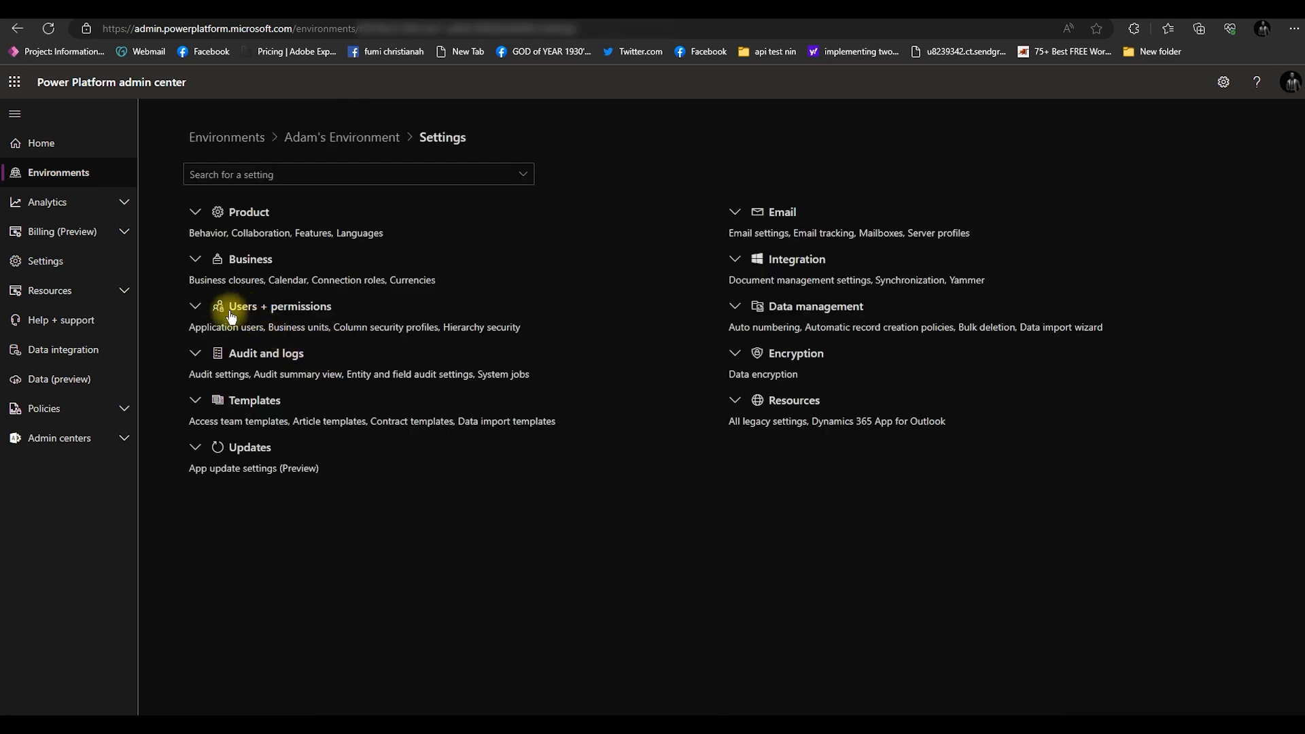
left_click(197, 306)
left_click(213, 330)
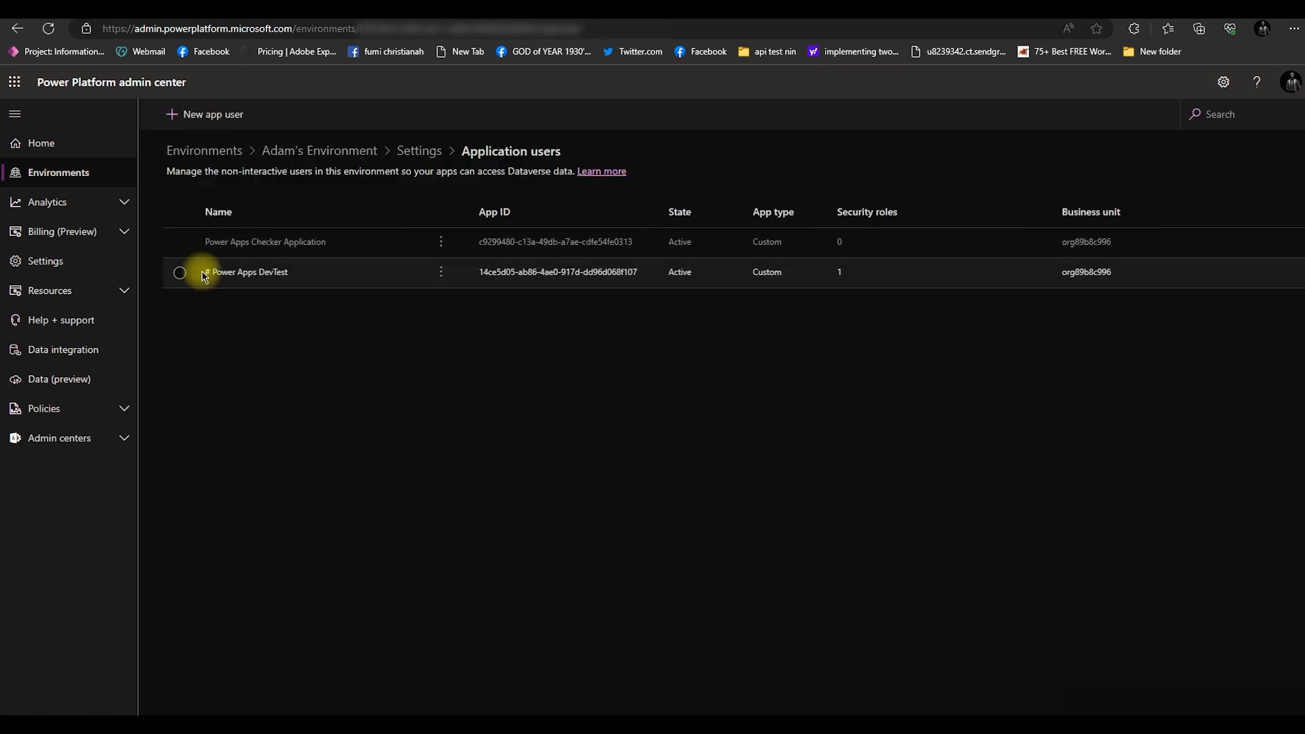
left_click(283, 273)
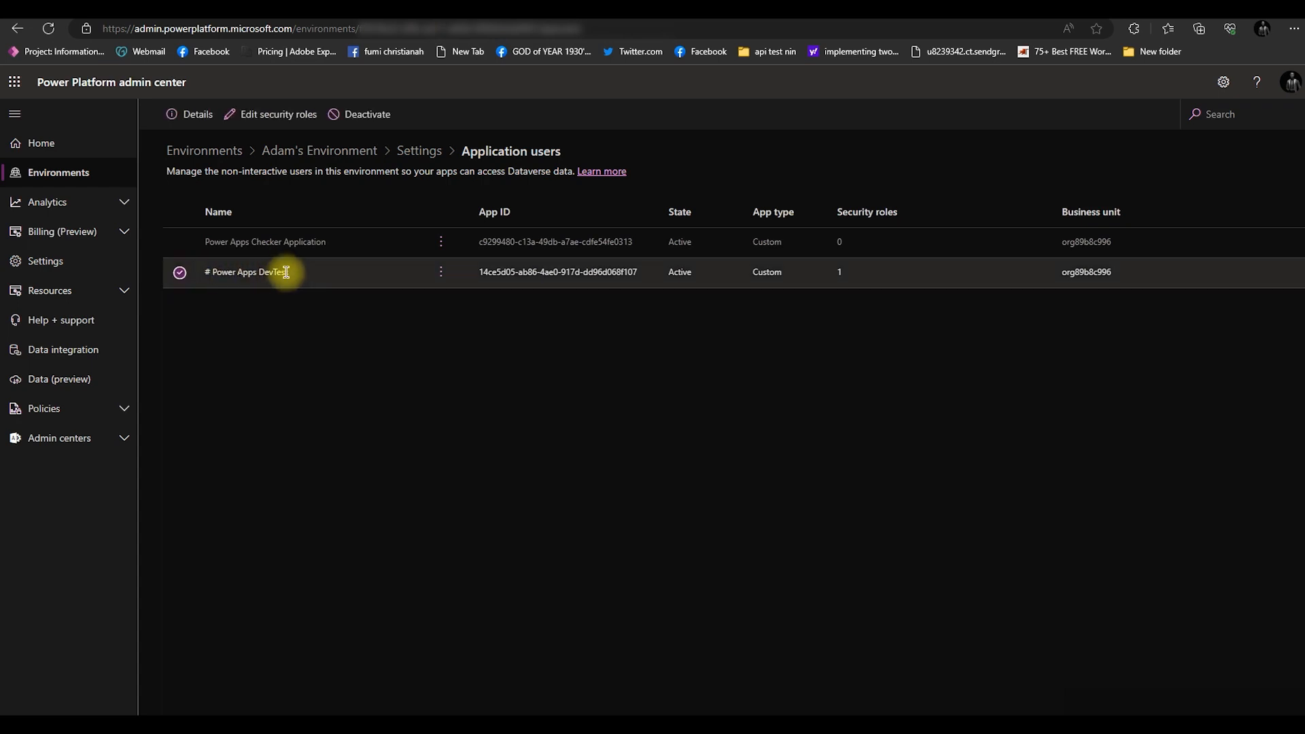
left_click(180, 275)
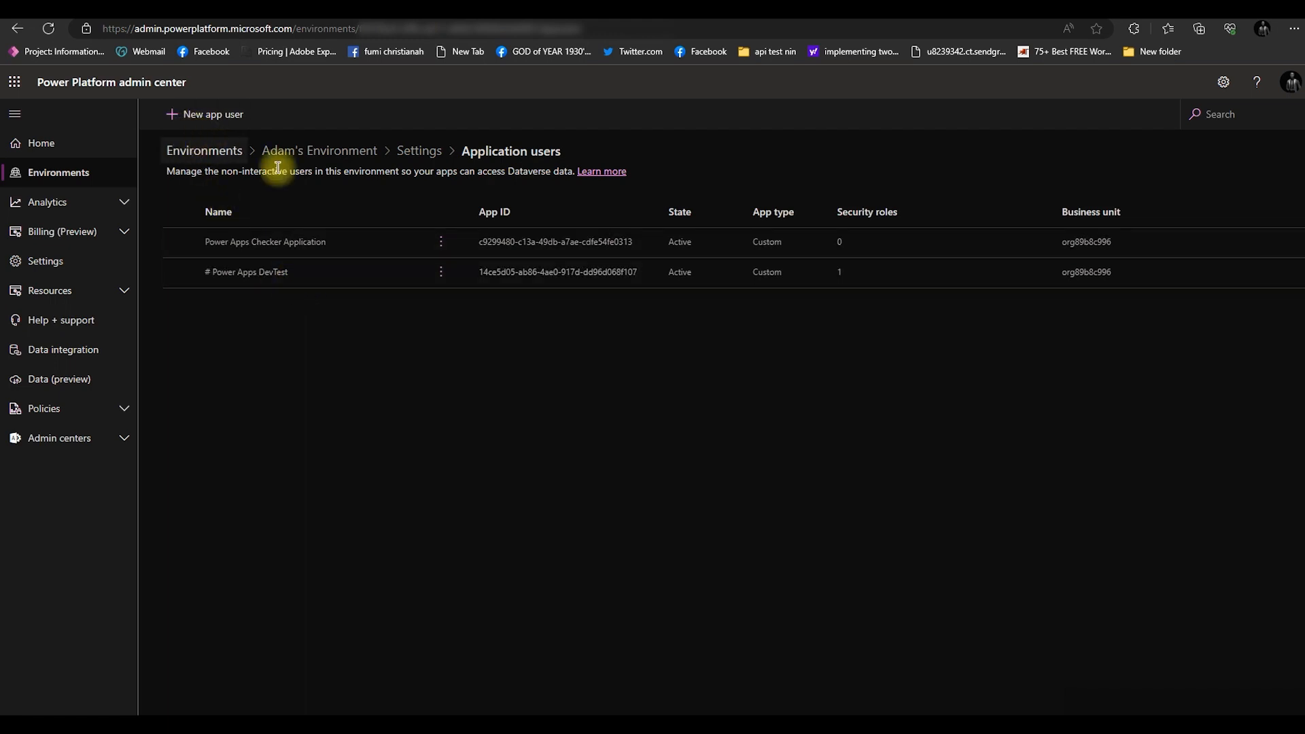
- Return to Tutorials Production's application users and start another app user with the app Power Apps DevTest
left_click(329, 165)
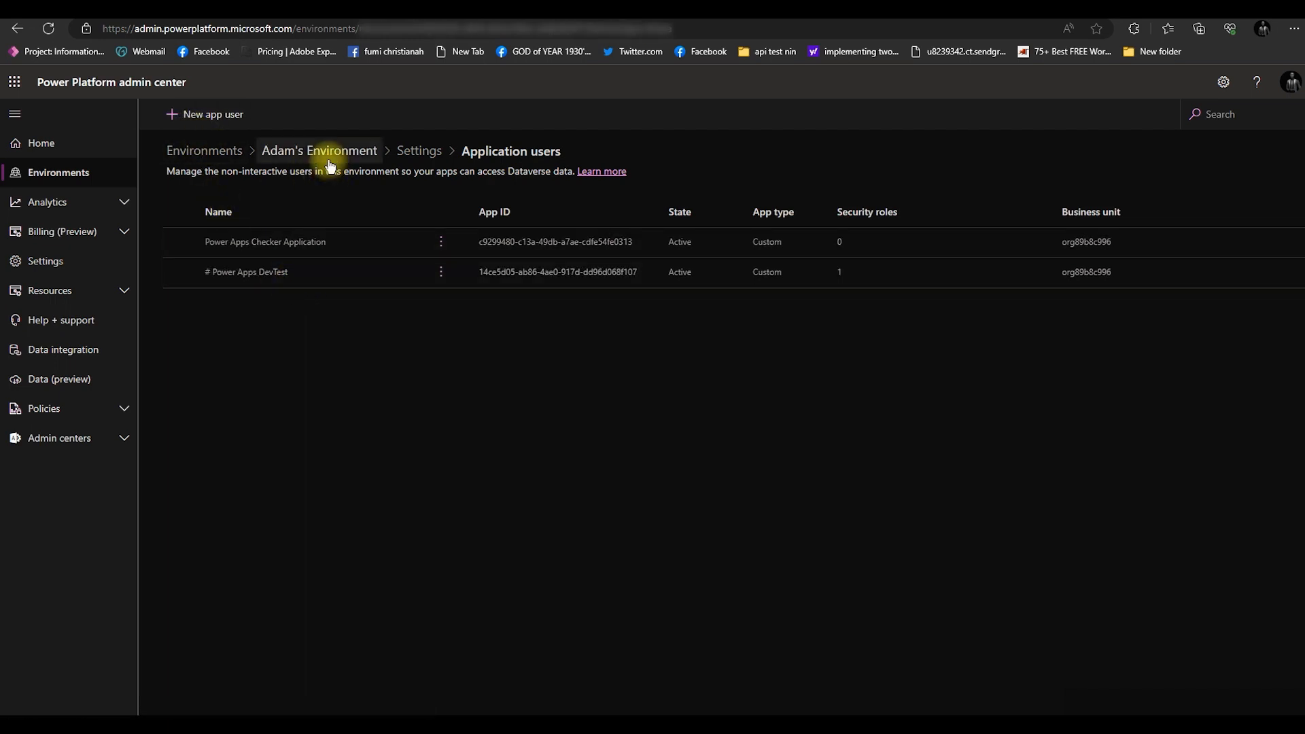
left_click(225, 143)
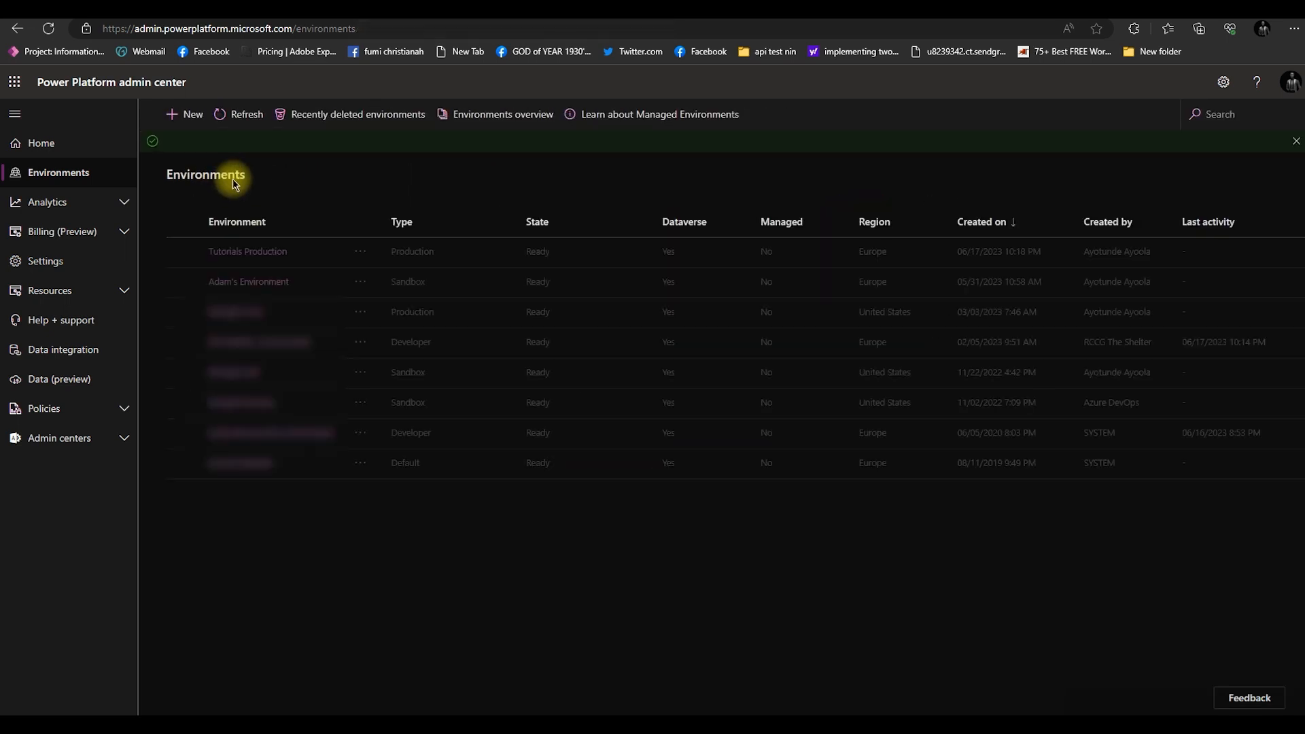
left_click(259, 261)
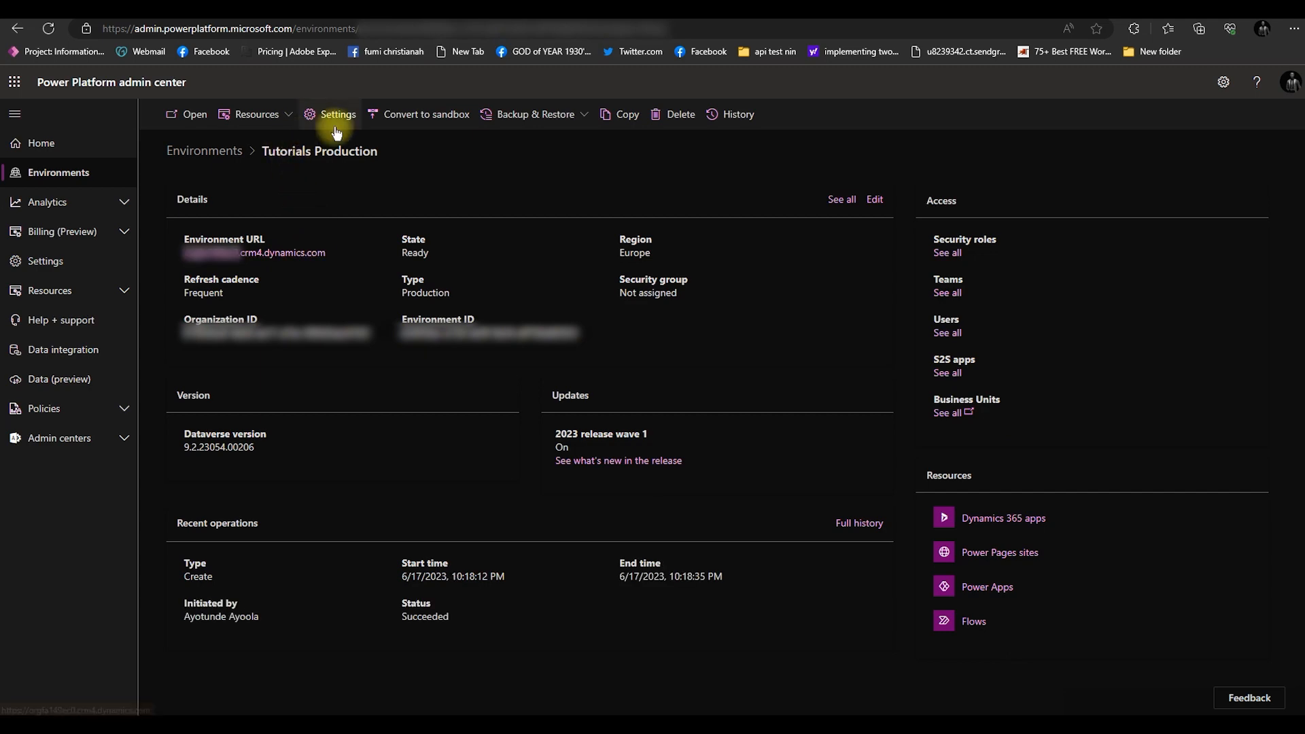
left_click(336, 132)
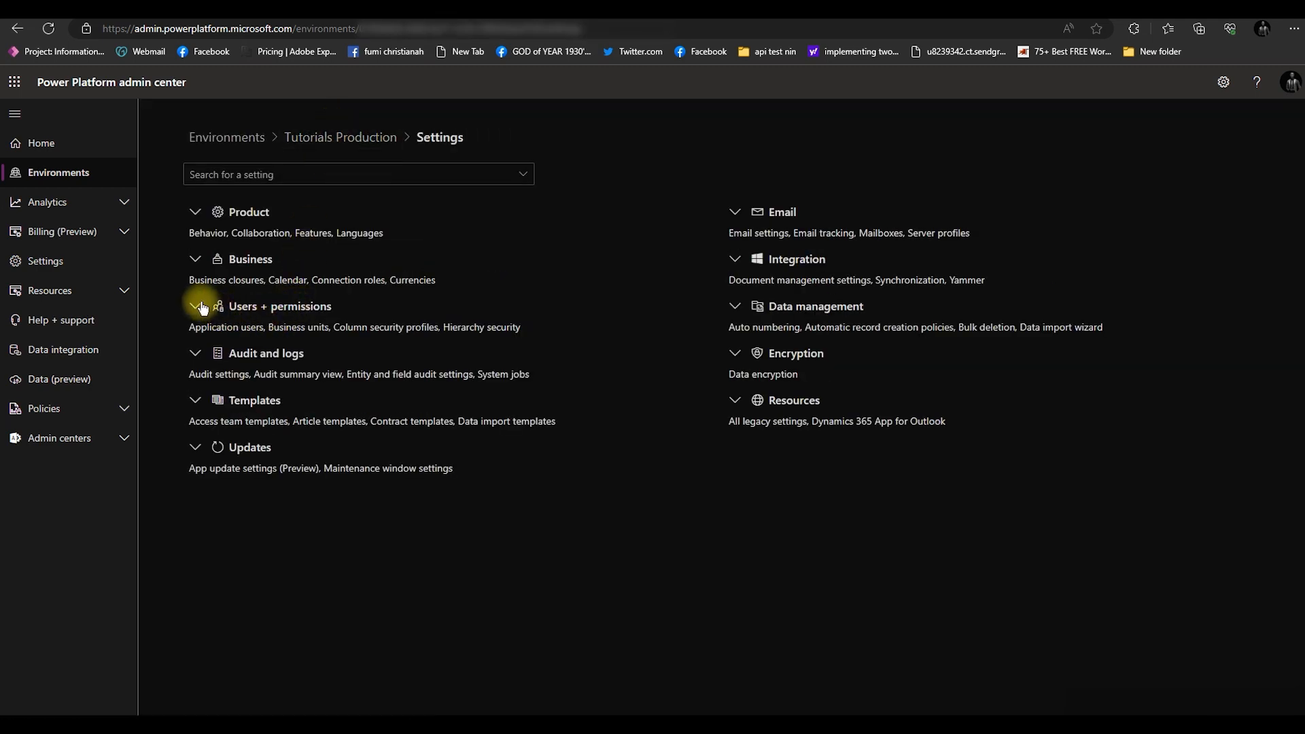
left_click(203, 308)
left_click(230, 331)
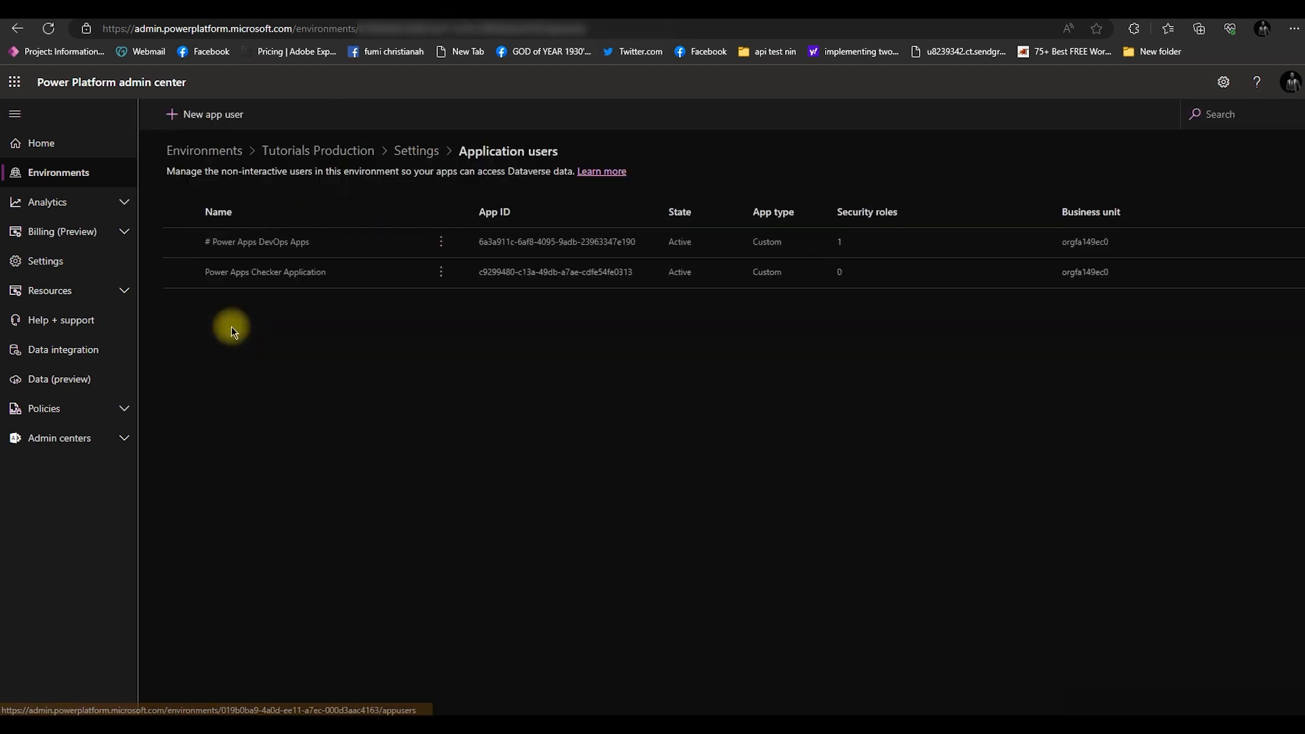
left_click(216, 115)
left_click(1095, 548)
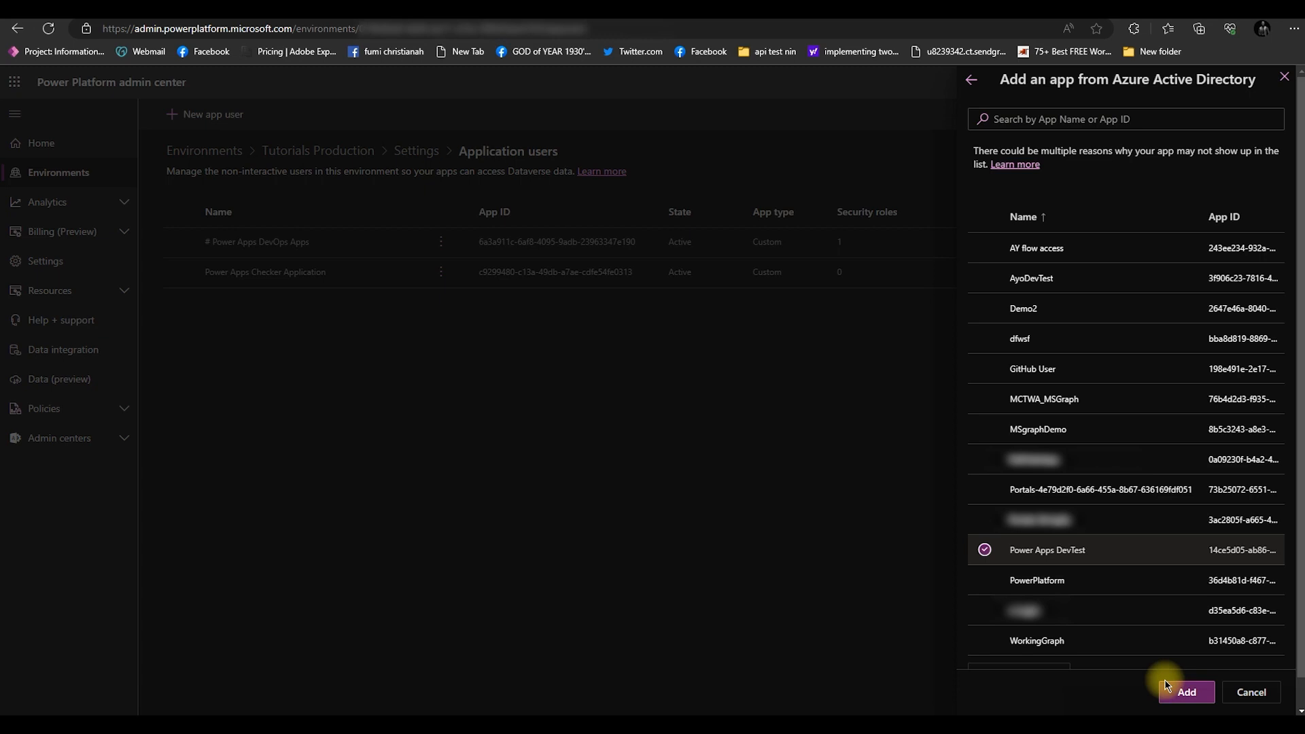
left_click(1165, 682)
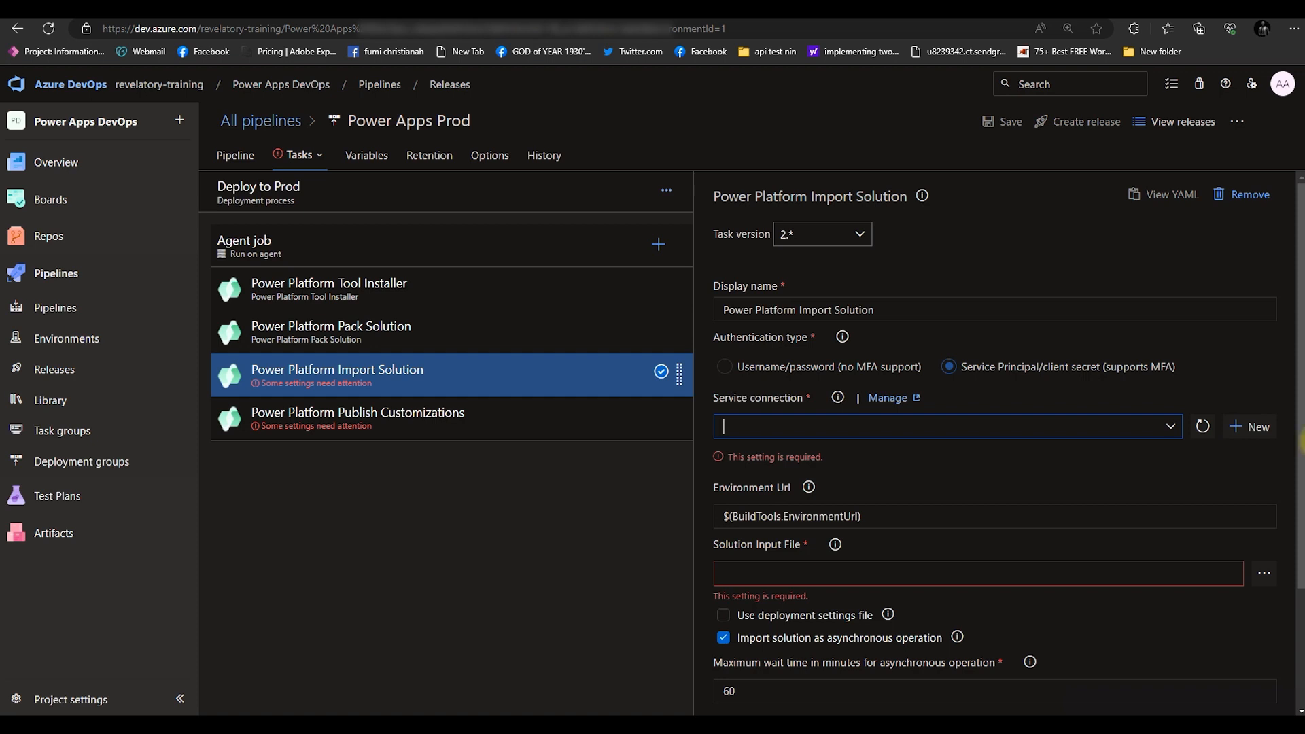
- Start a new service connection for the import task and set its server URL to Tutorials Production's environment URL from the Power Platform admin center
left_click(1257, 428)
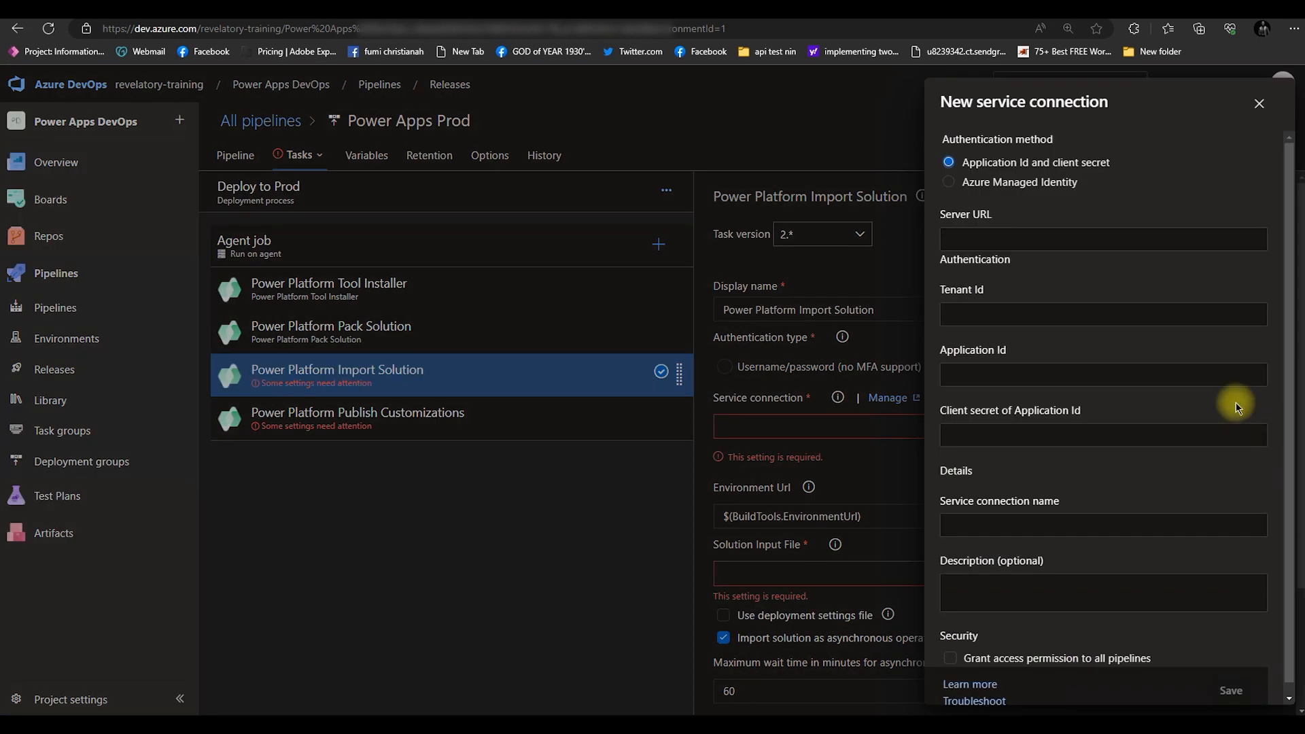
scroll(1135, 476, "down", 1)
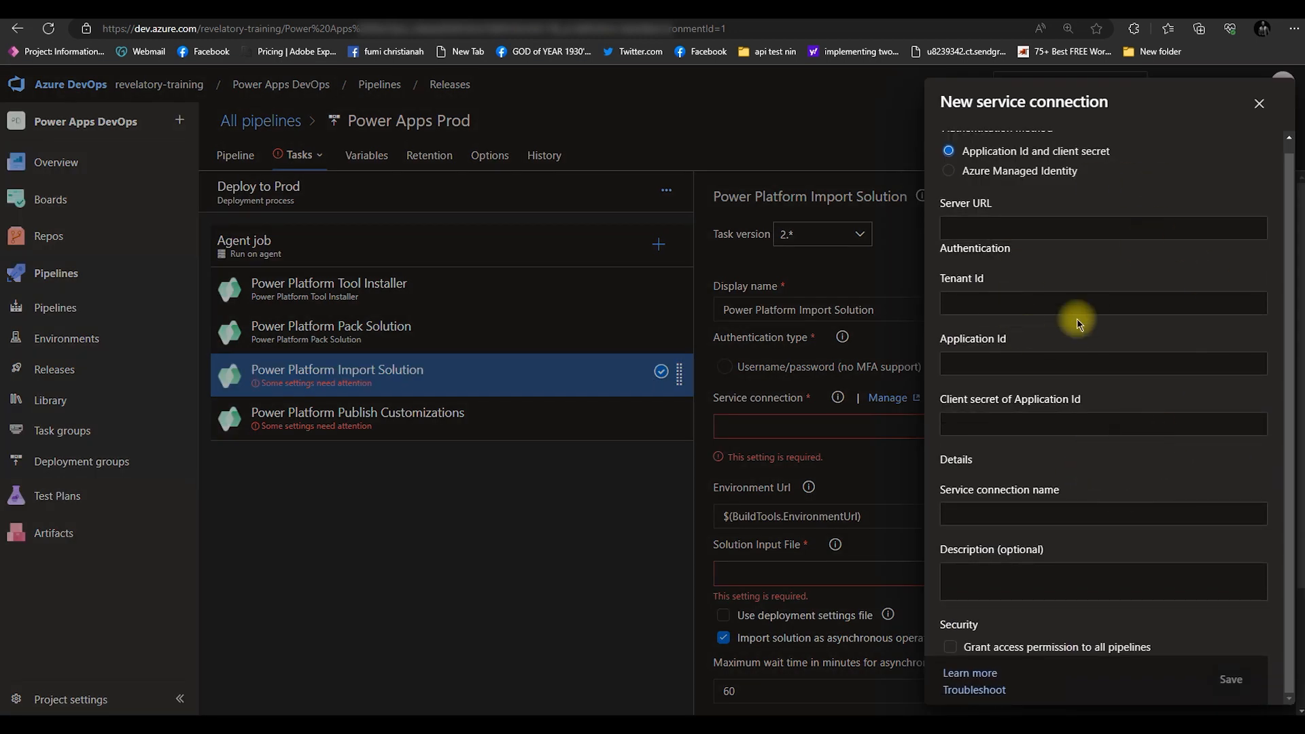
scroll(1000, 272, "up", 1)
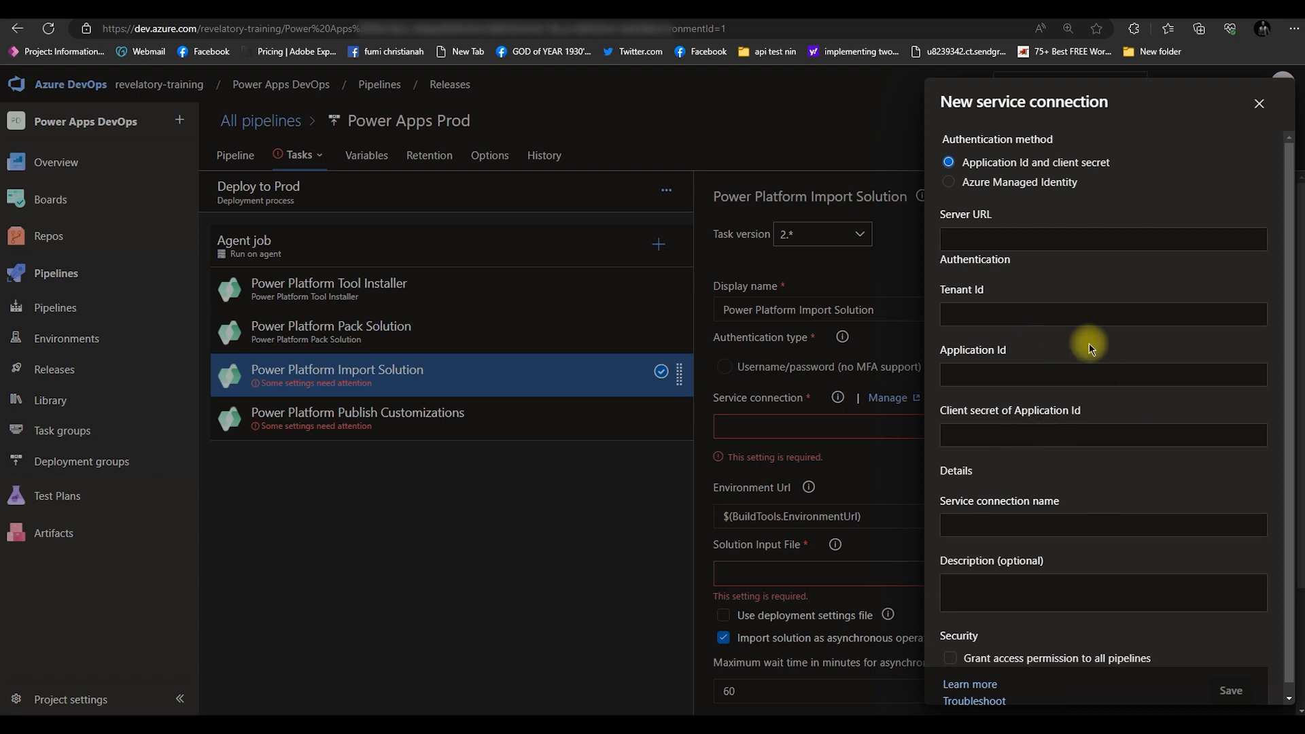
left_click(999, 241)
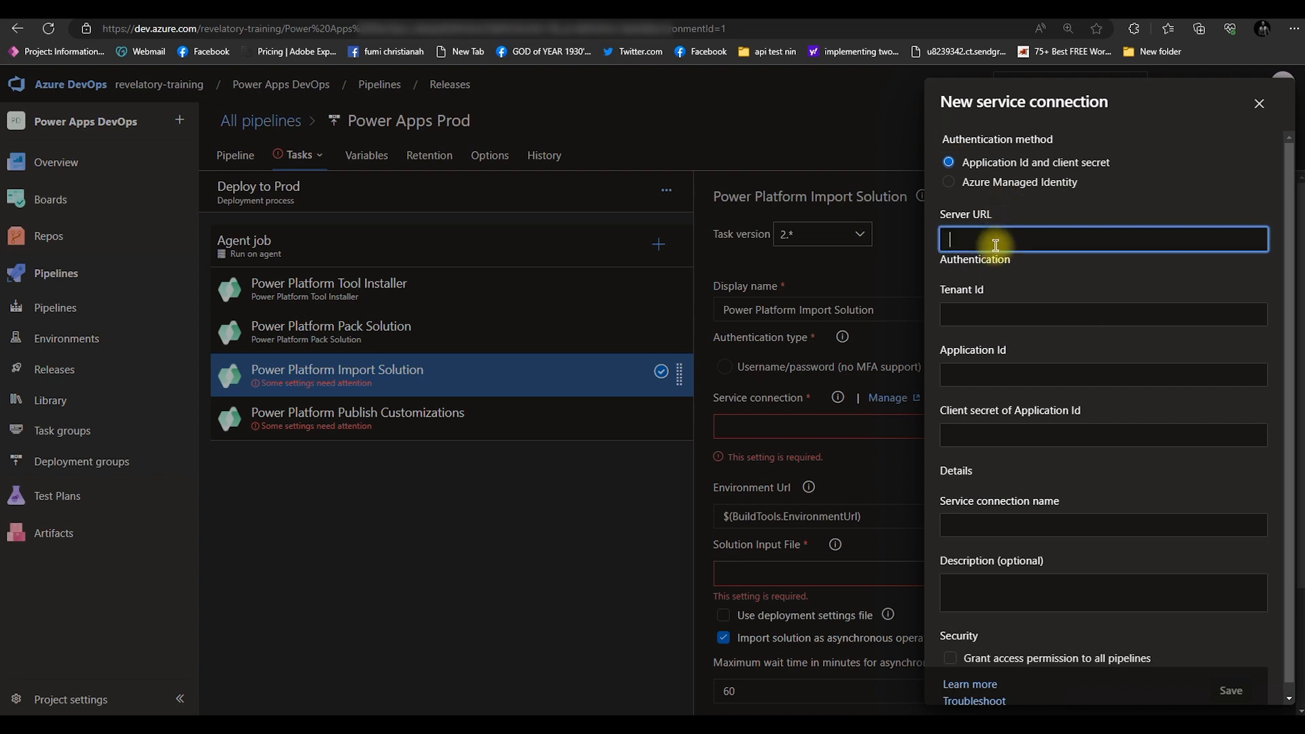
left_click(304, 13)
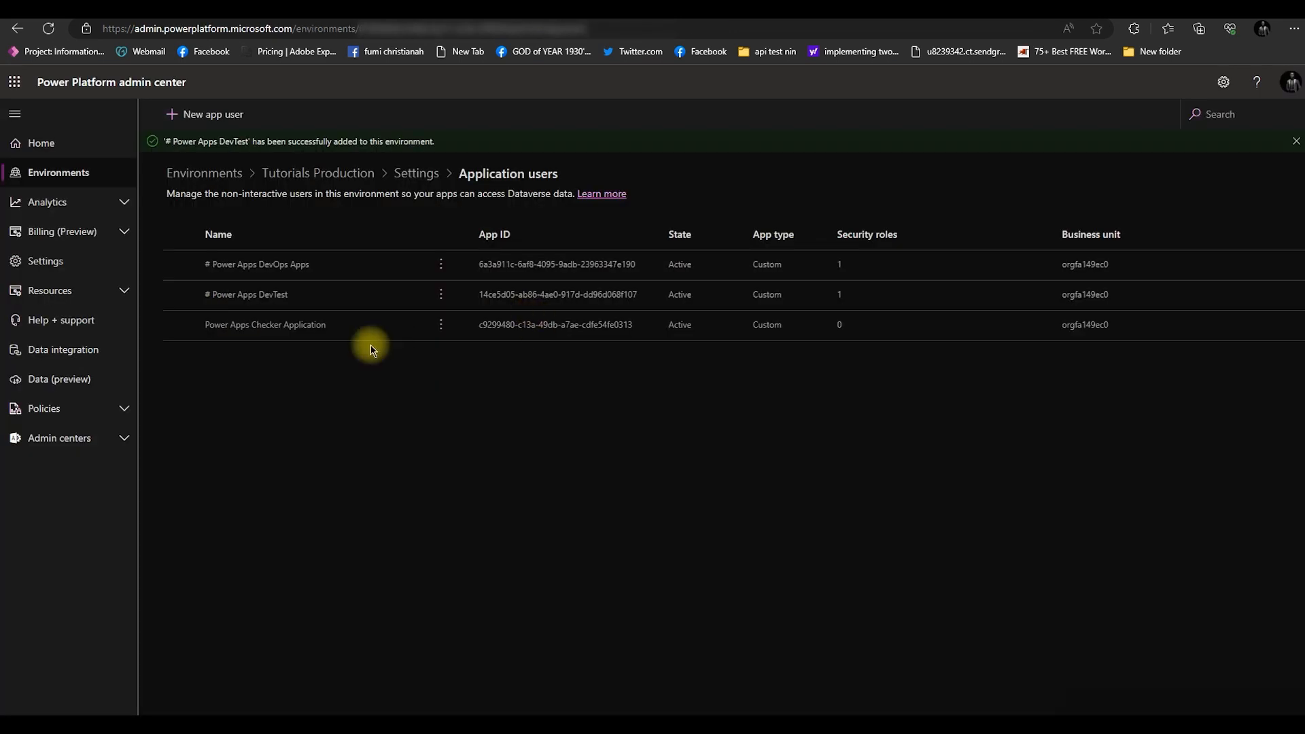
left_click(287, 184)
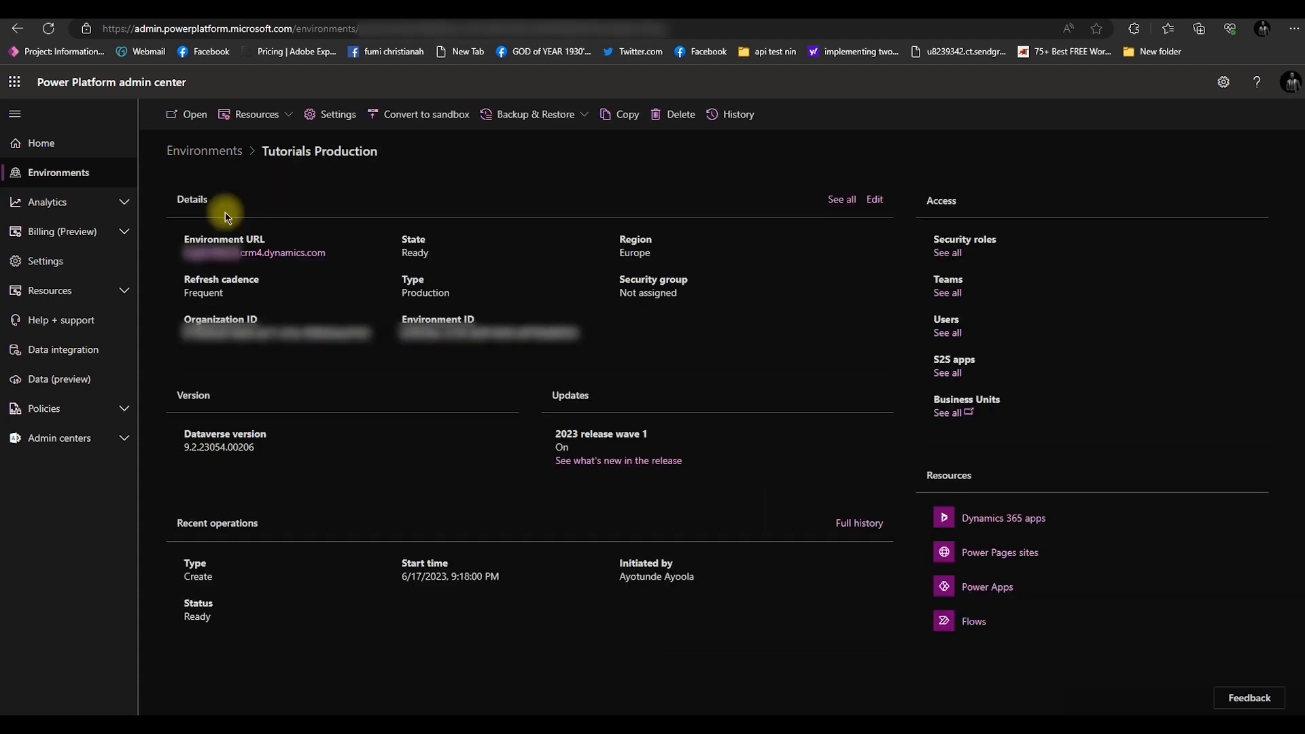
right_click(261, 257)
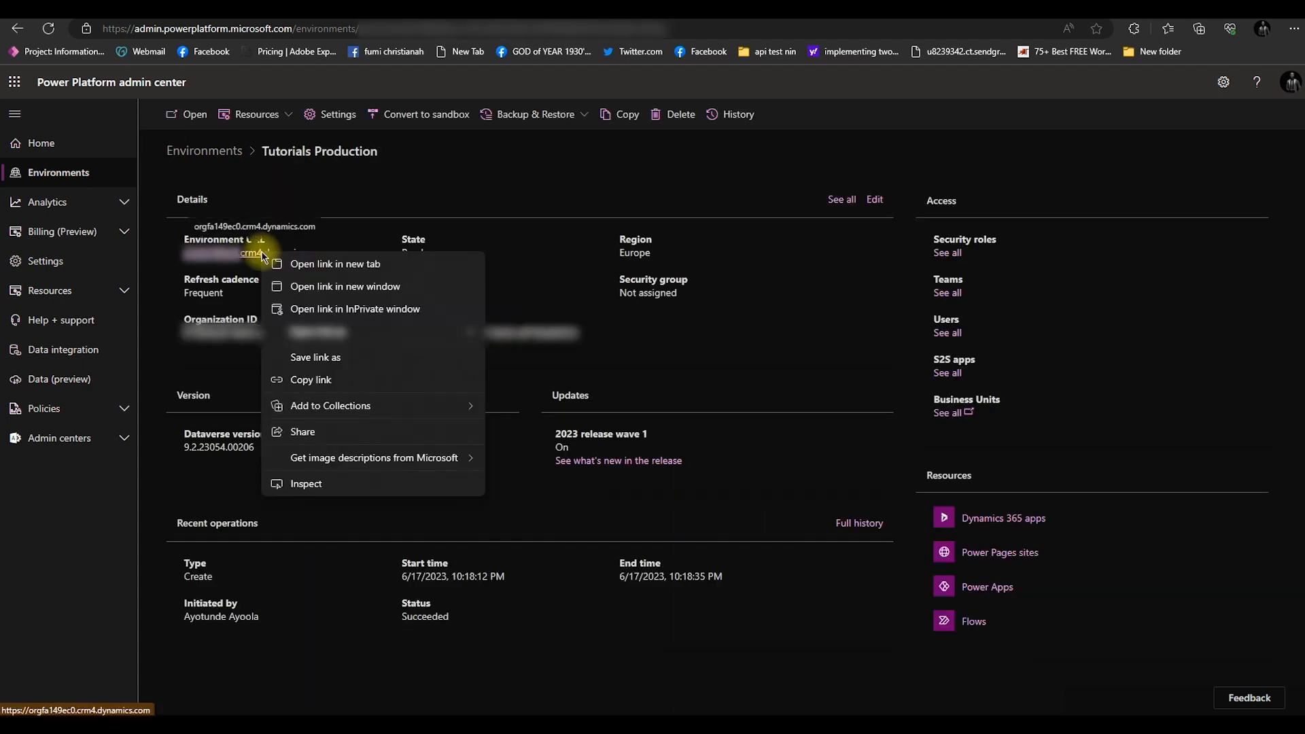
left_click(313, 379)
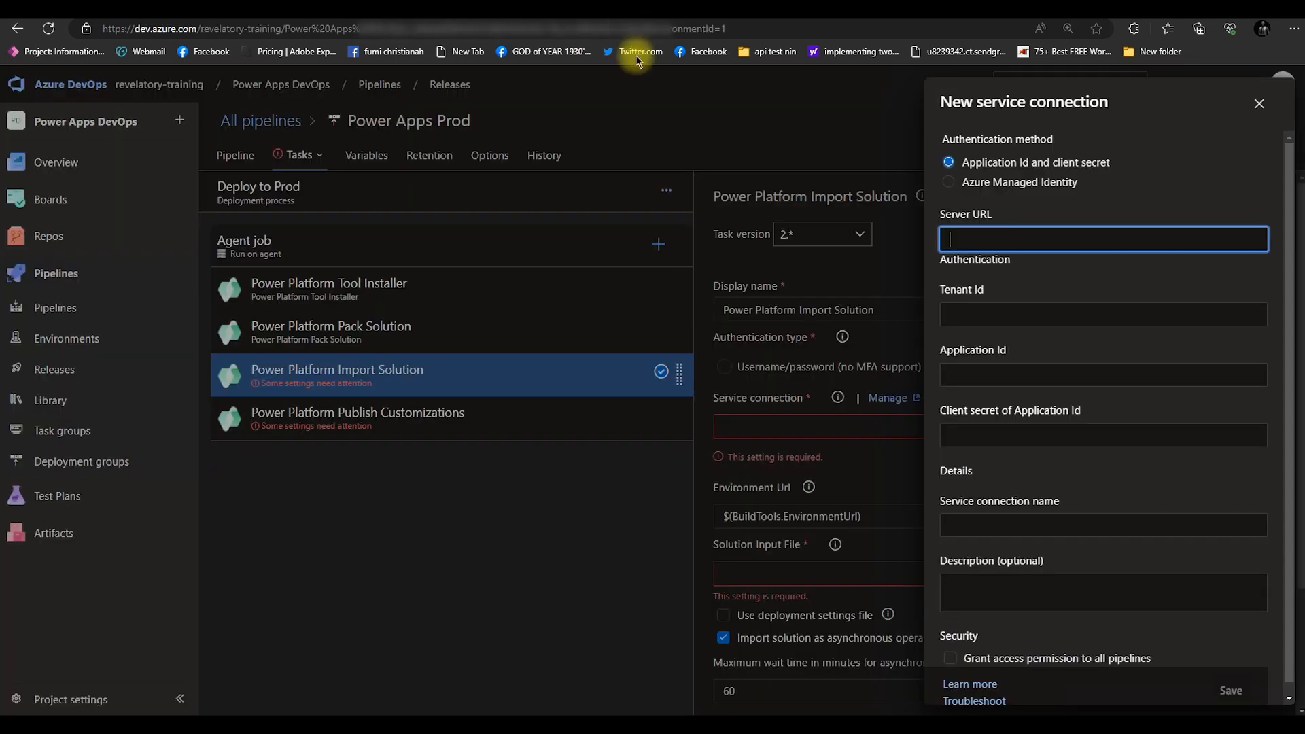
key("ctrl+v")
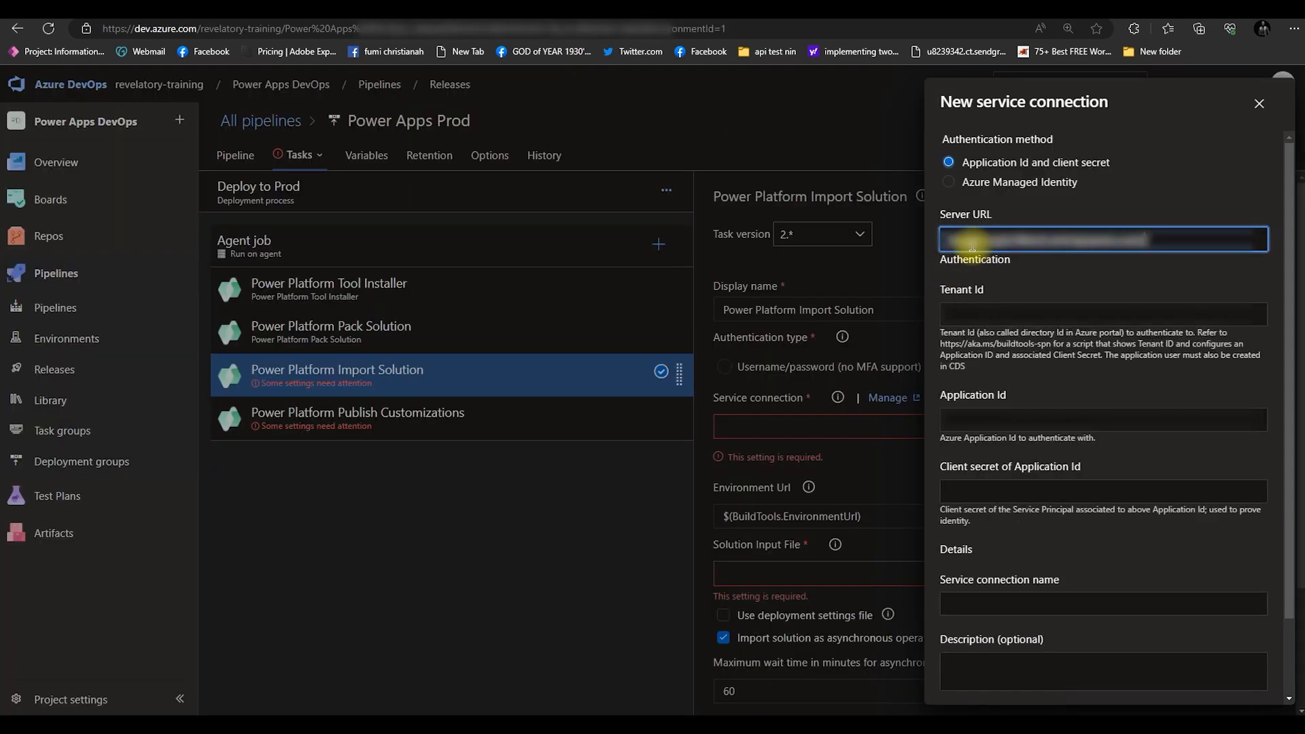
- Fill in the connection's tenant ID with the part after "Default-" in the Ascend (default) environment's ID, copied from the Power Platform admin center
left_click(993, 313)
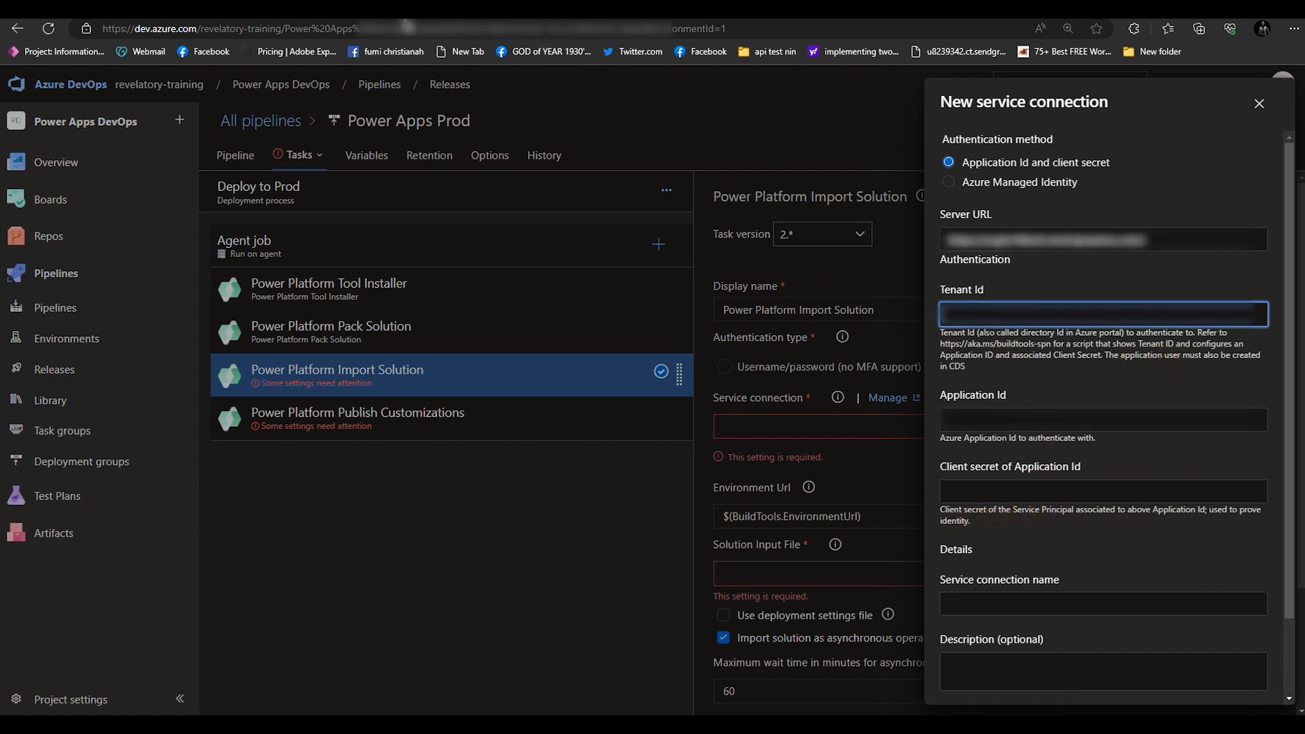
left_click(425, 9)
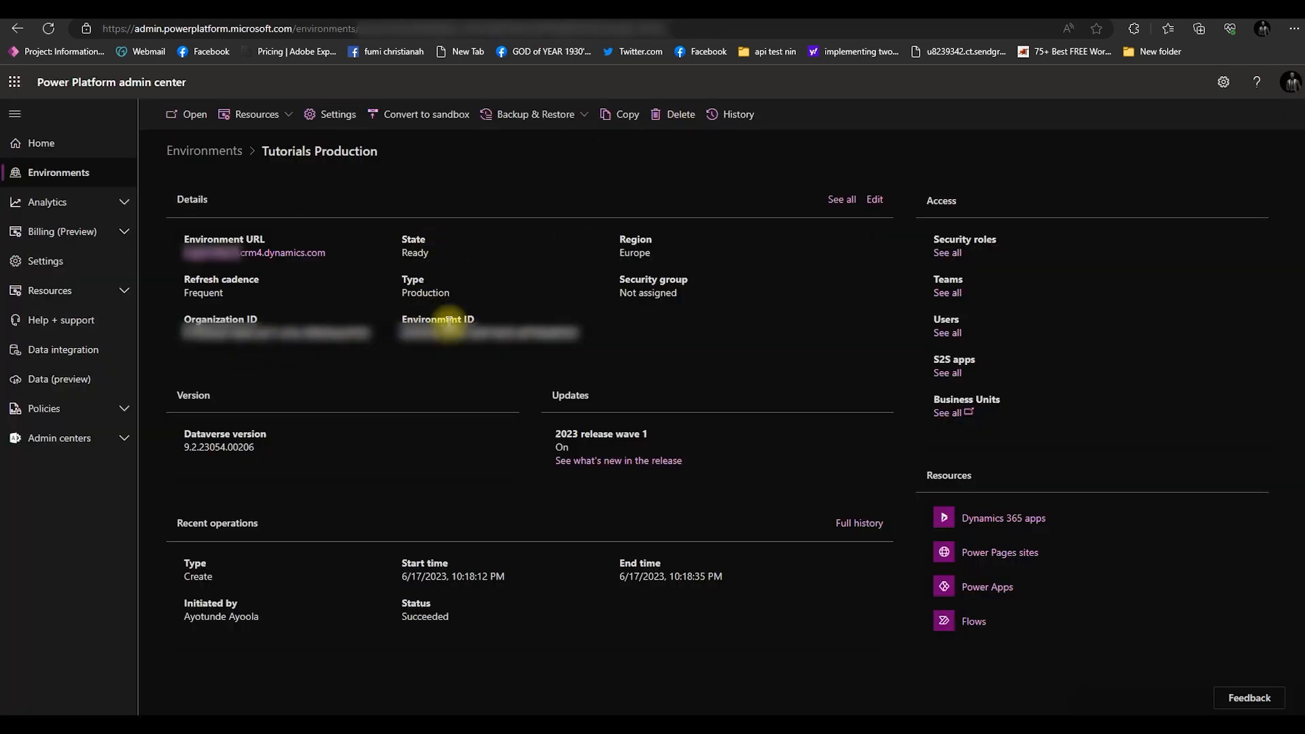
left_click(217, 160)
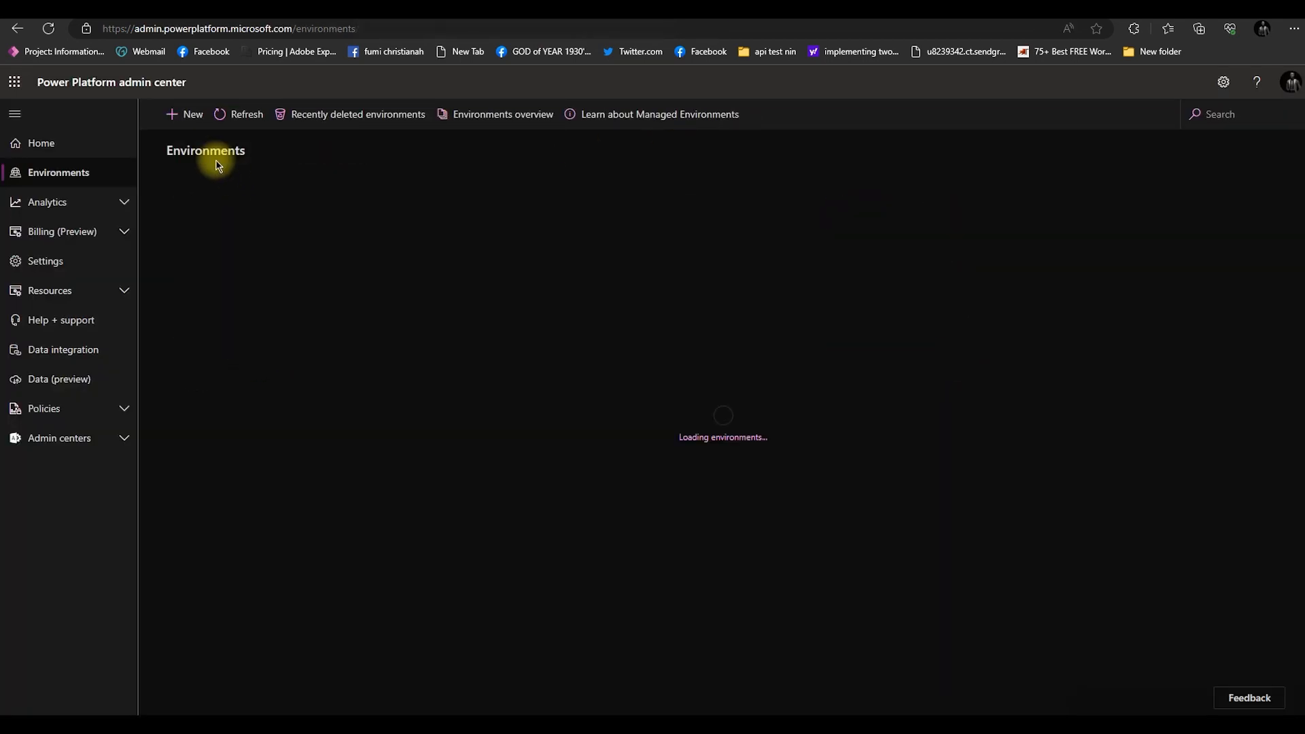
left_click(243, 463)
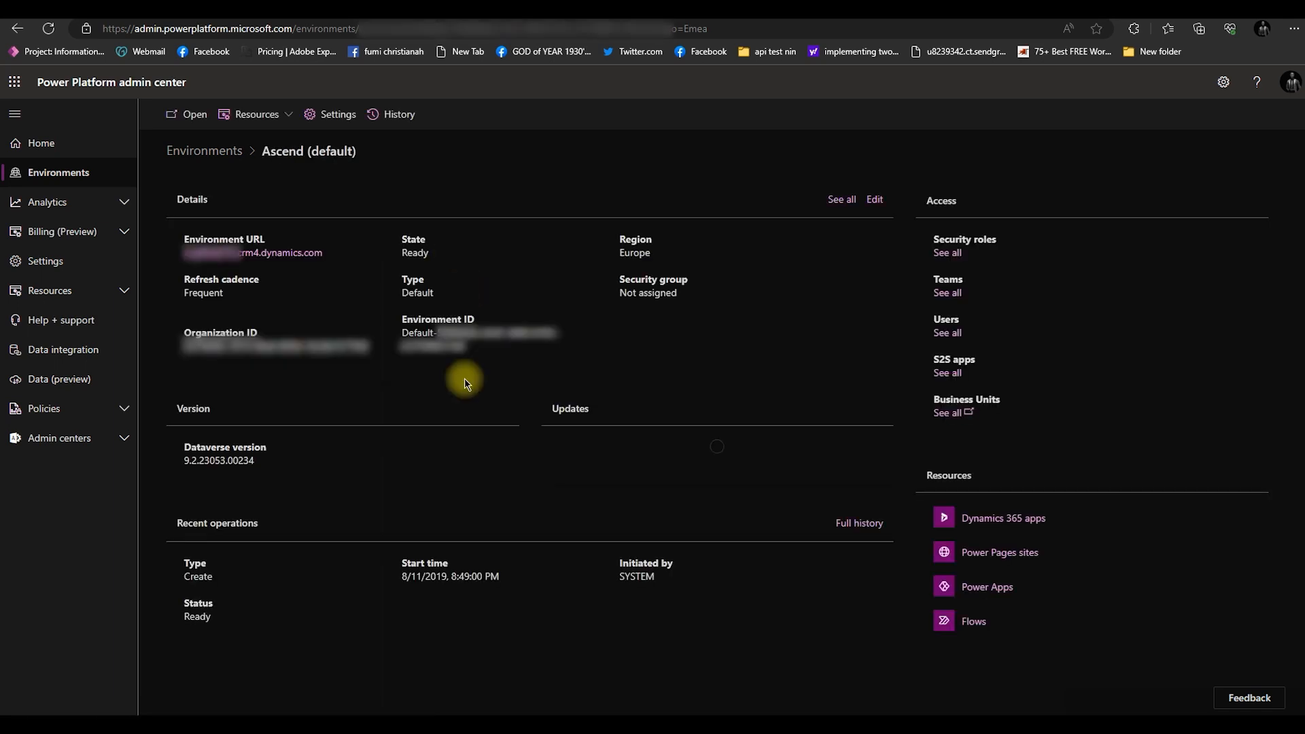
left_click_drag(438, 333, 453, 342)
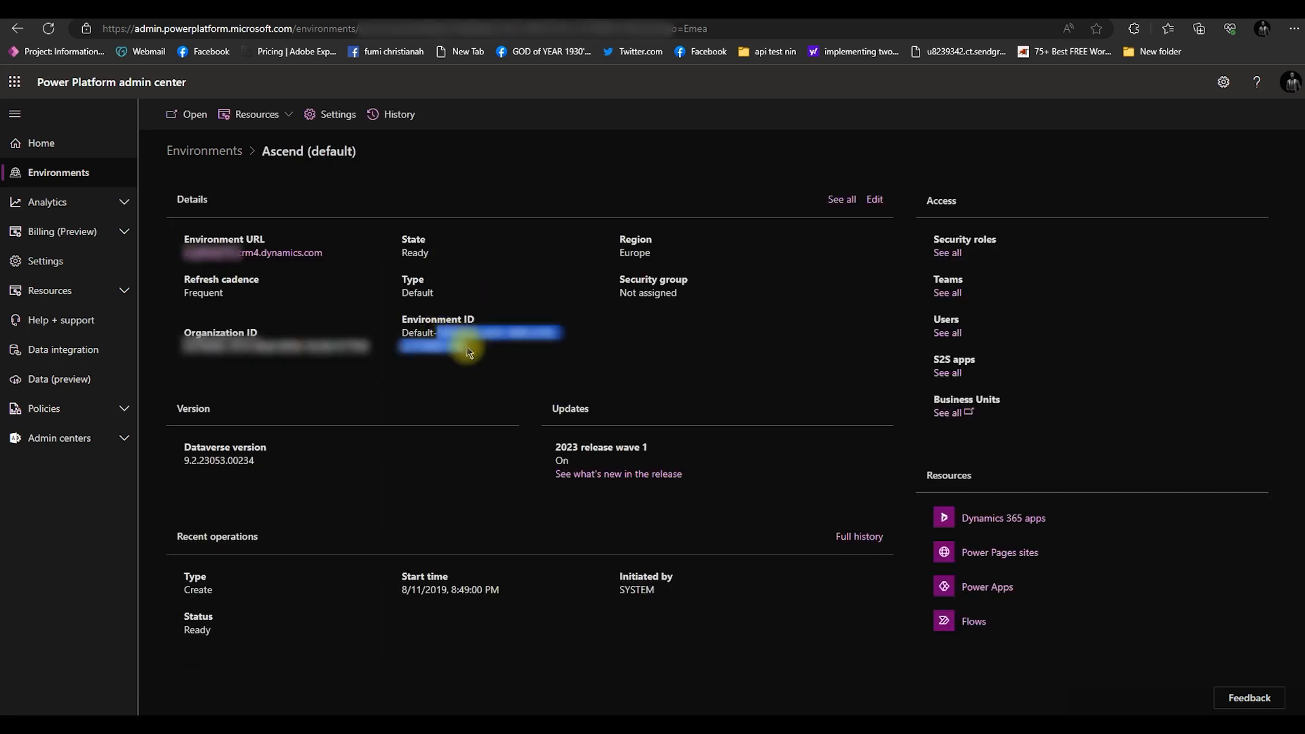
right_click(452, 340)
left_click(469, 351)
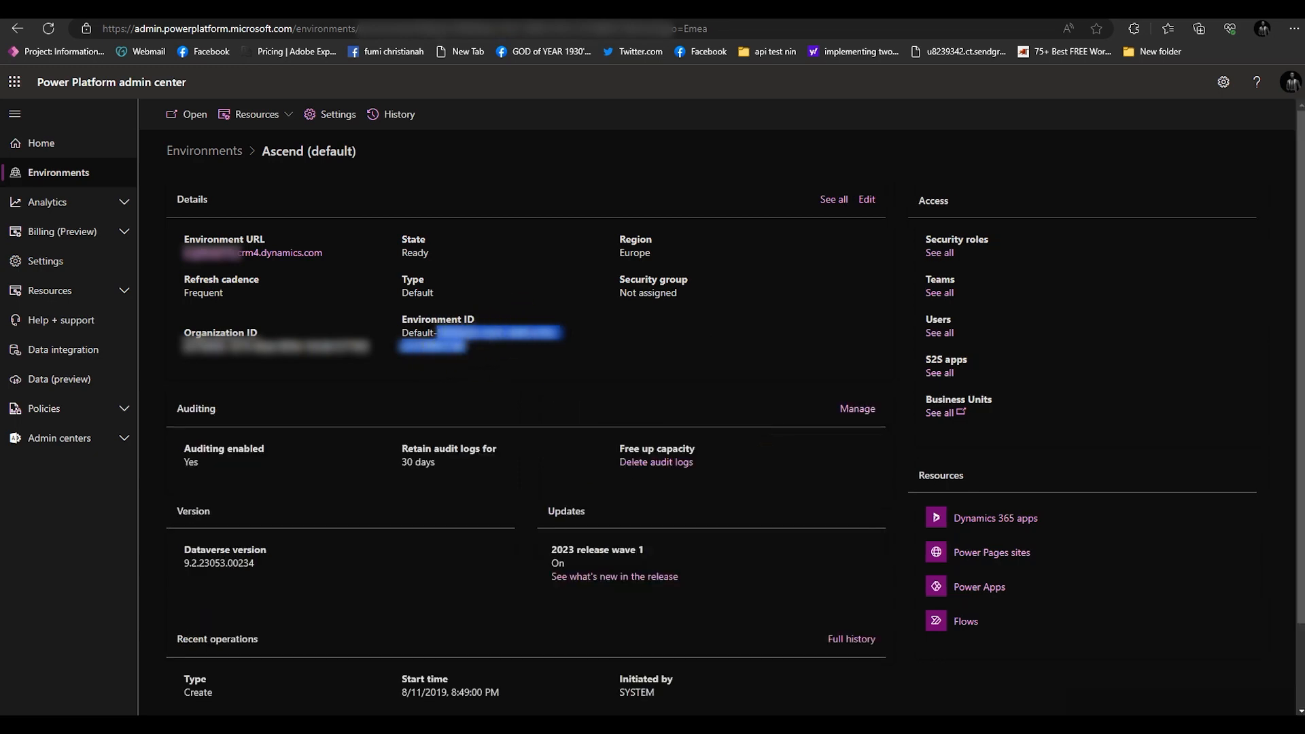
left_click(629, 16)
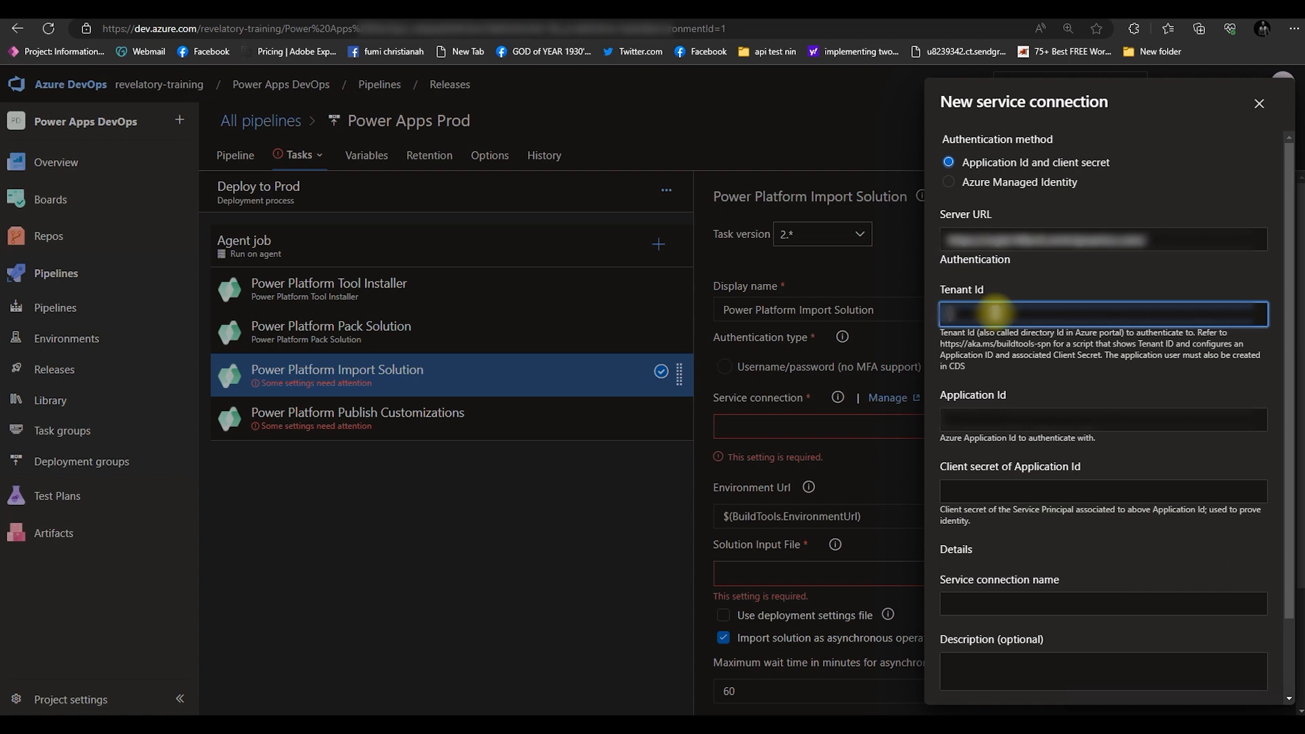
key("ctrl+v")
- Fill in the connection's application ID with that of Power Apps DevTest, taken from the enterprise applications in the Azure portal
left_click(986, 420)
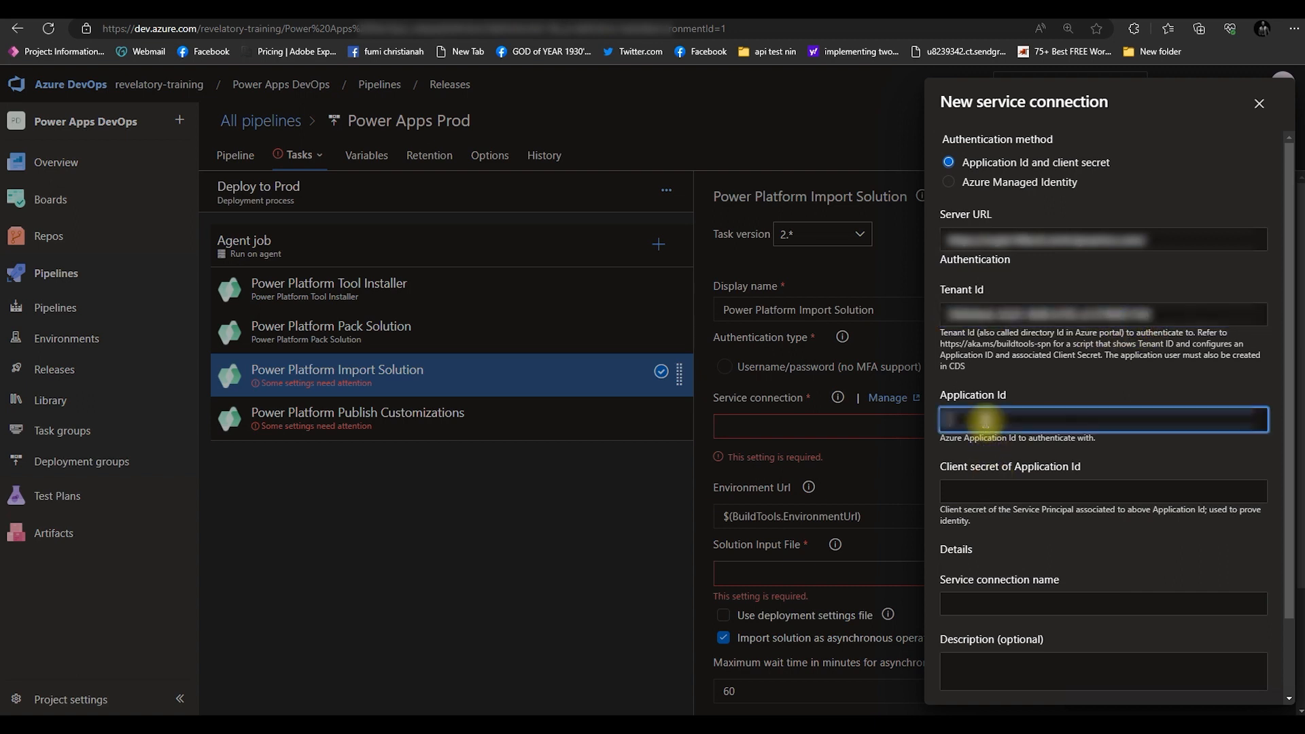
left_click(132, 18)
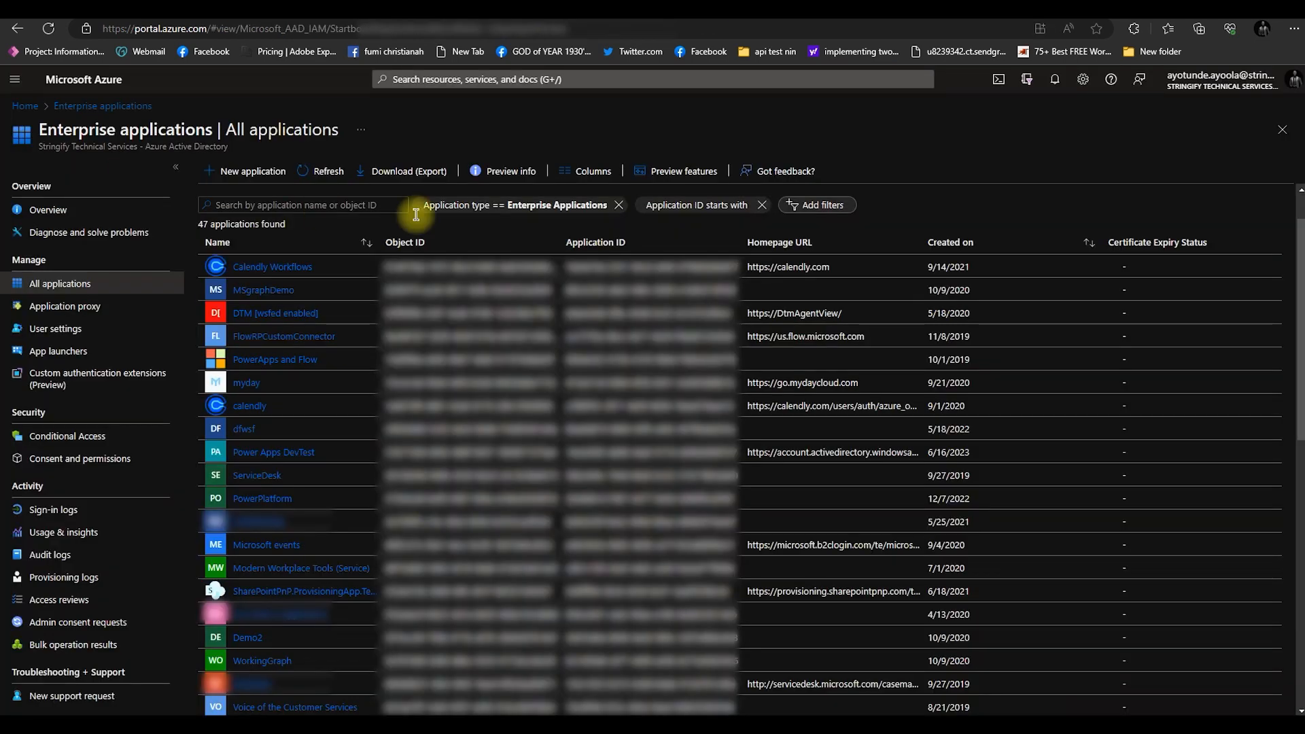
scroll(311, 486, "down", 3)
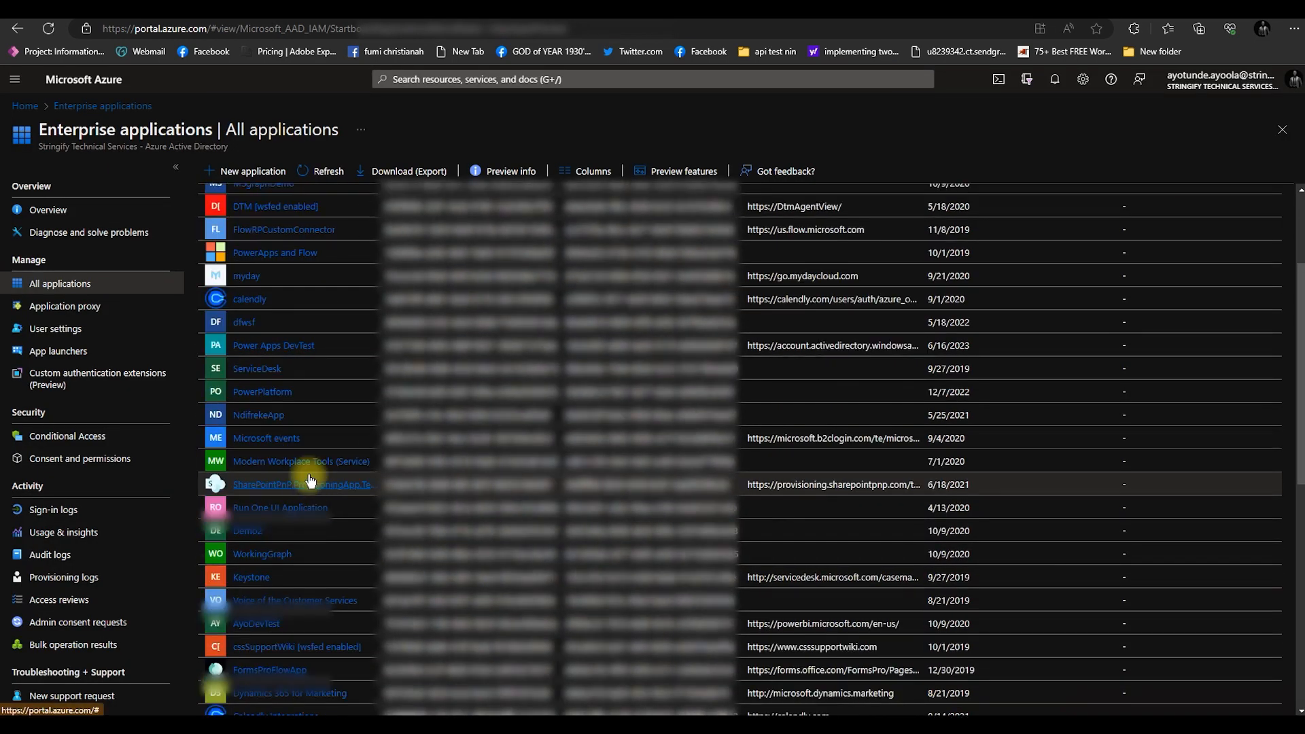
left_click(266, 350)
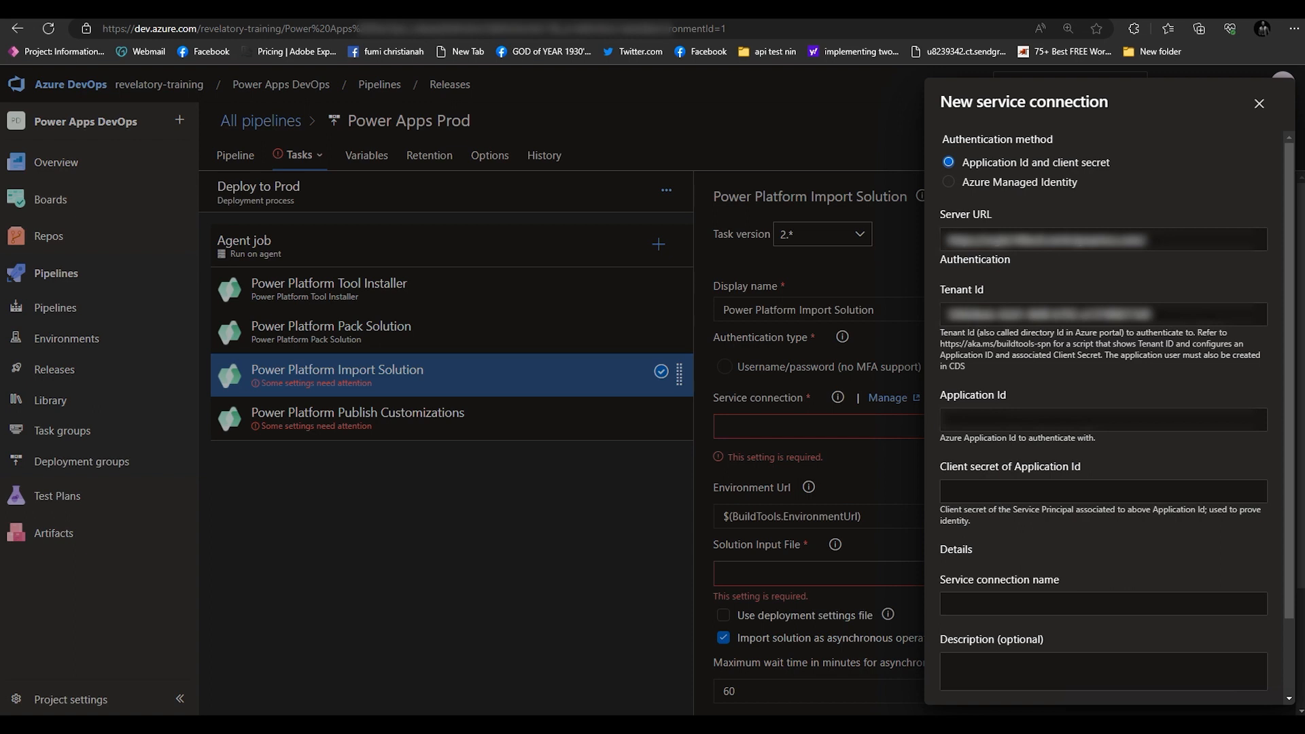
left_click(1039, 424)
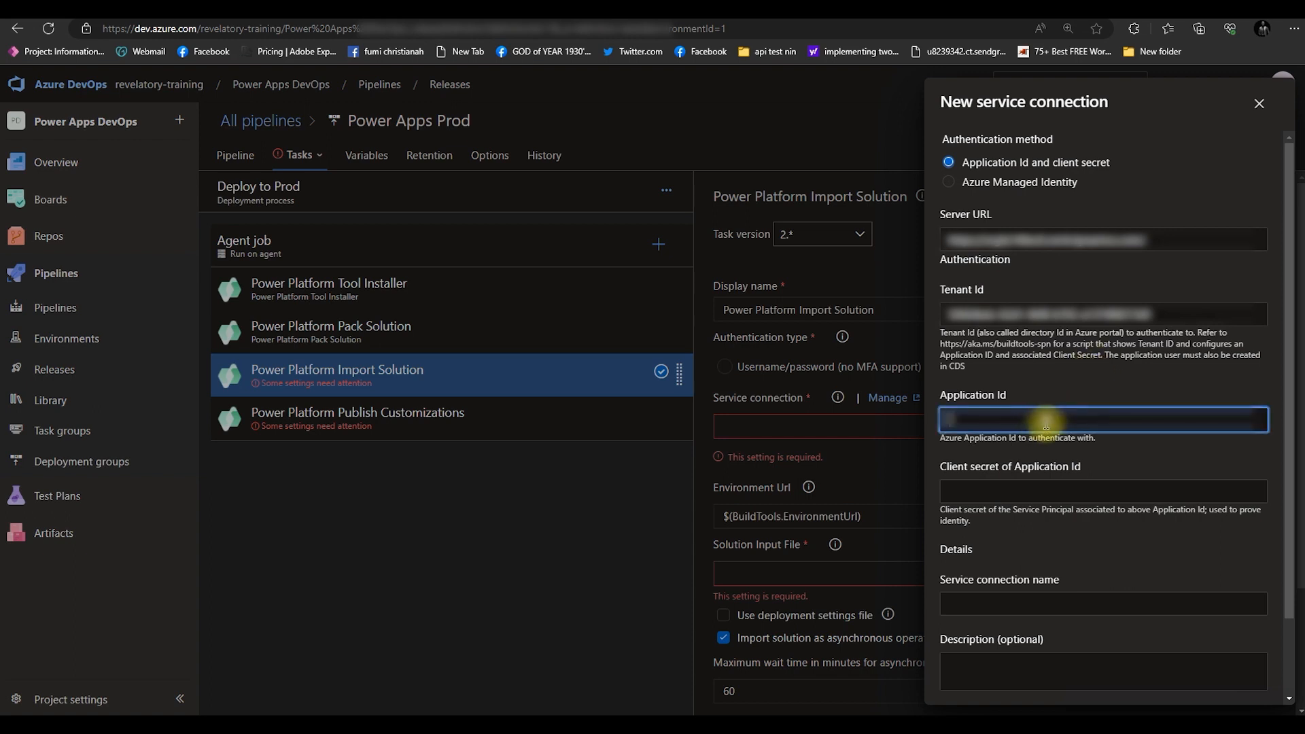
key("ctrl+v")
- Paste the application's client secret into the new service connection
left_click(1056, 490)
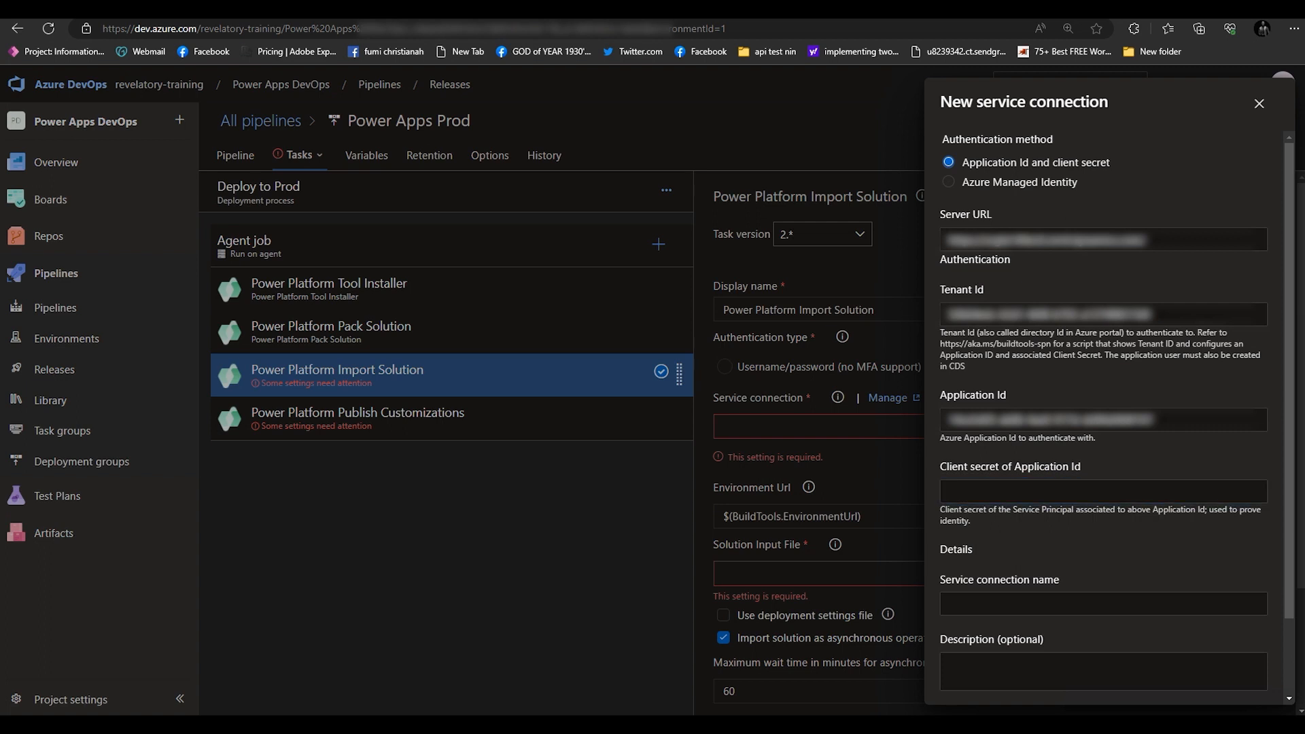
left_click_drag(1022, 510, 1021, 498)
left_click(1021, 496)
key("ctrl+v")
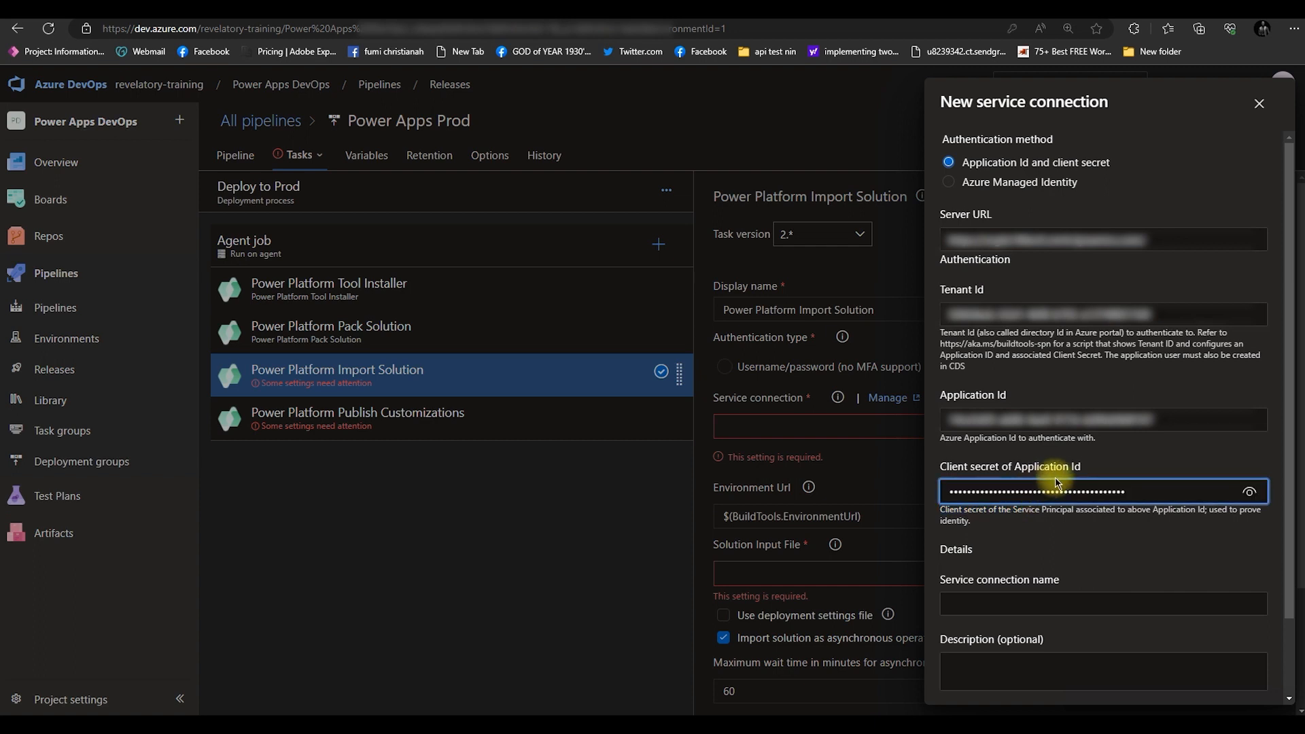
- Name the service connection ProdDev, grant access permission to all pipelines, and save it without storing the password in the browser
scroll(1057, 482, "down", 2)
left_click(979, 514)
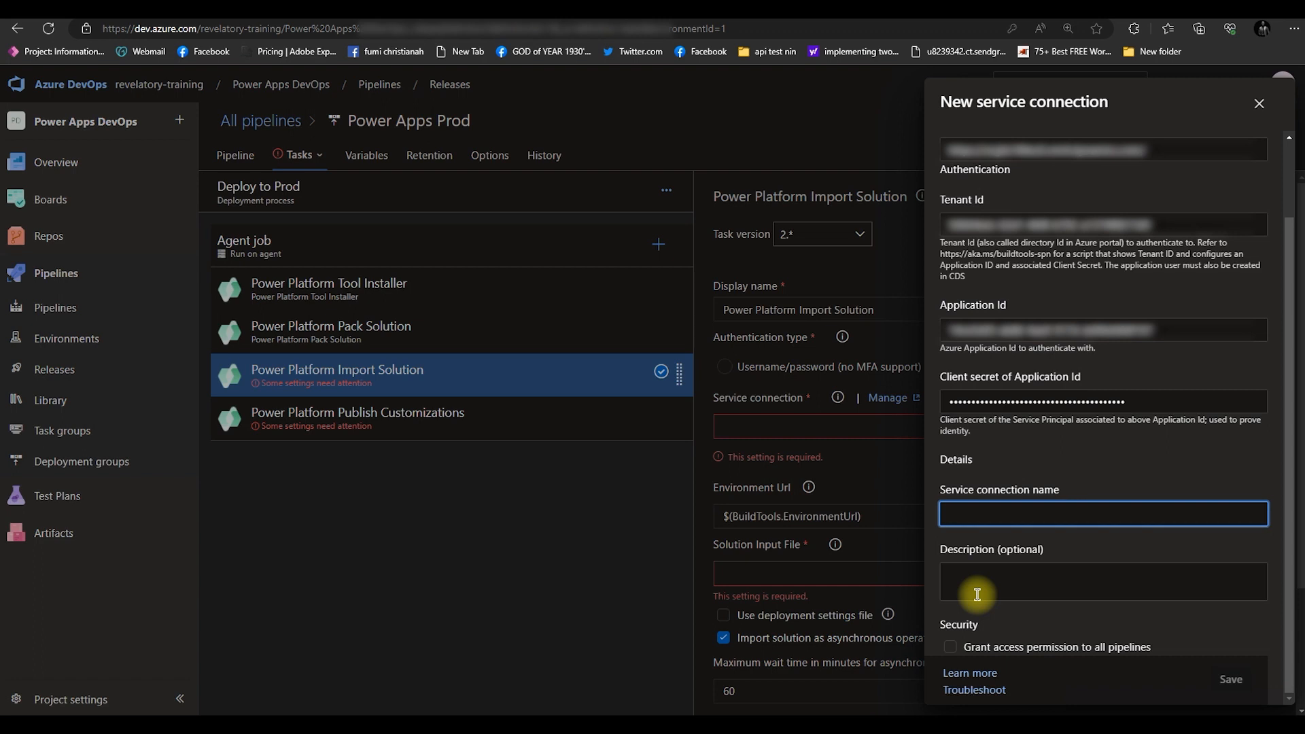
type("ProdDev")
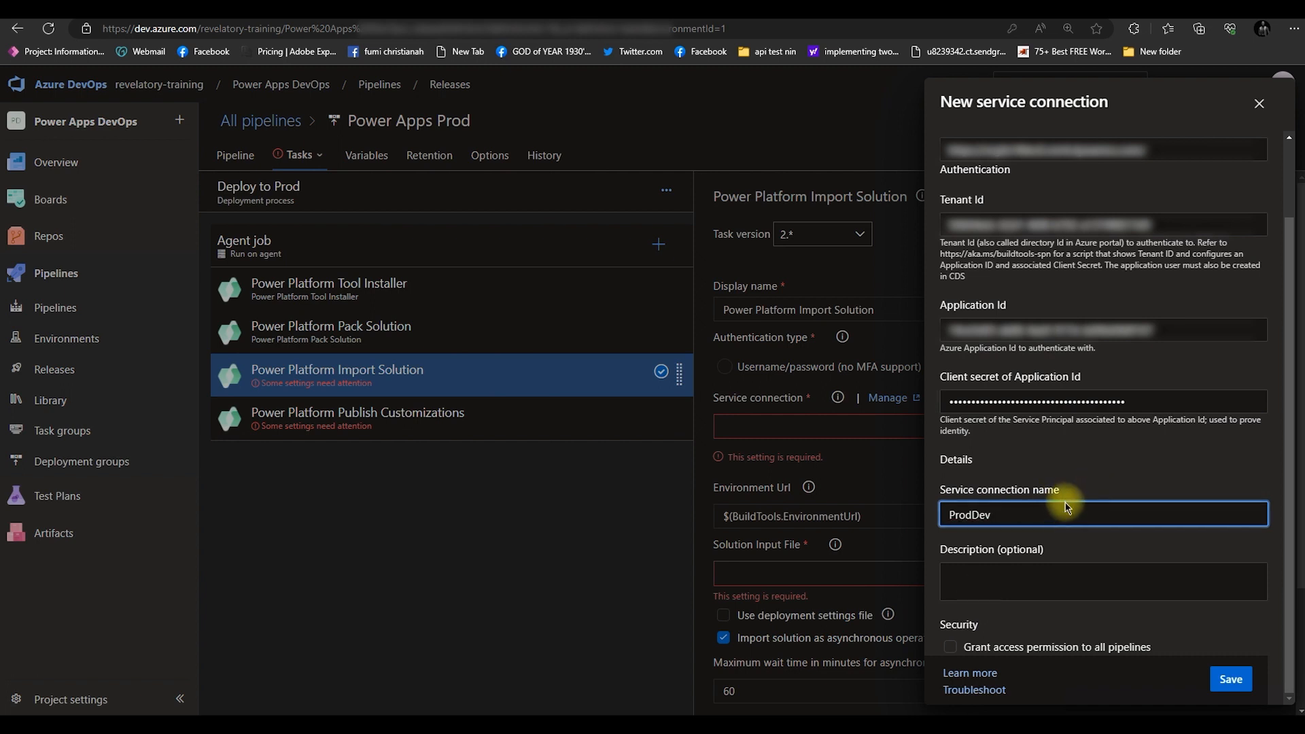
left_click(950, 649)
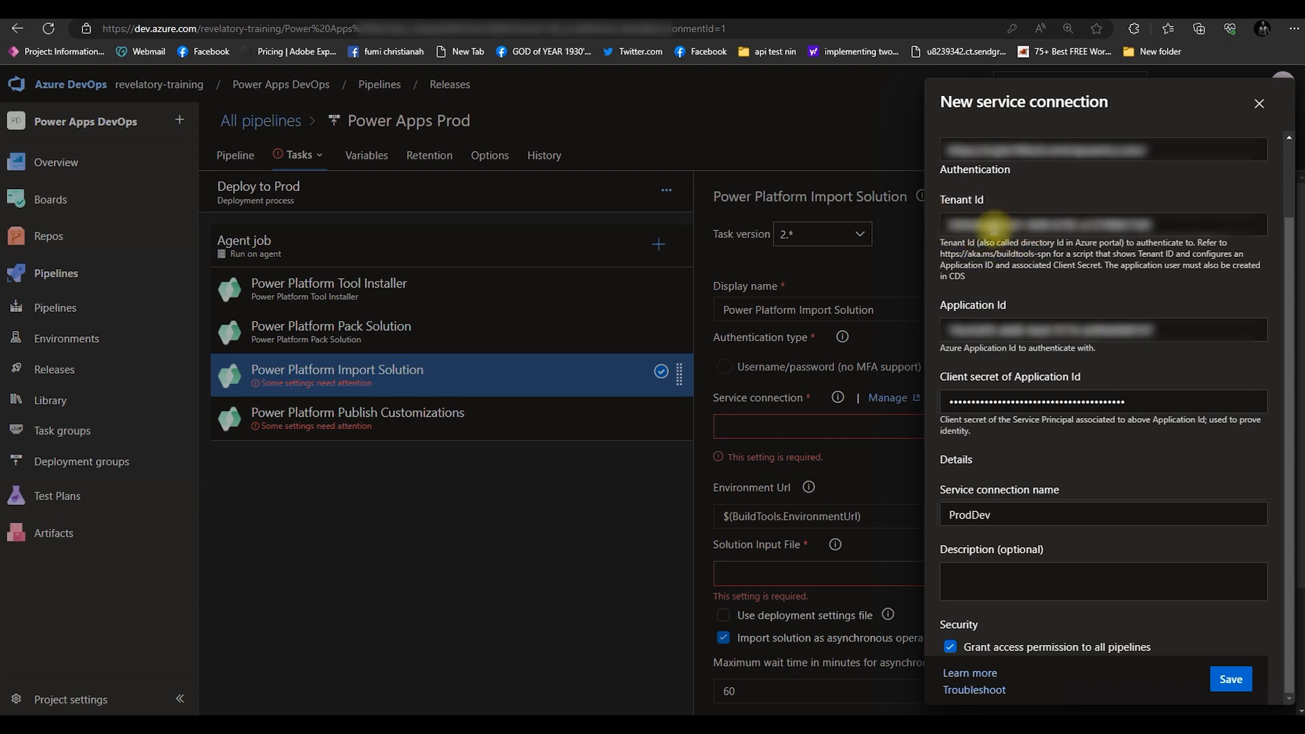
left_click(1232, 679)
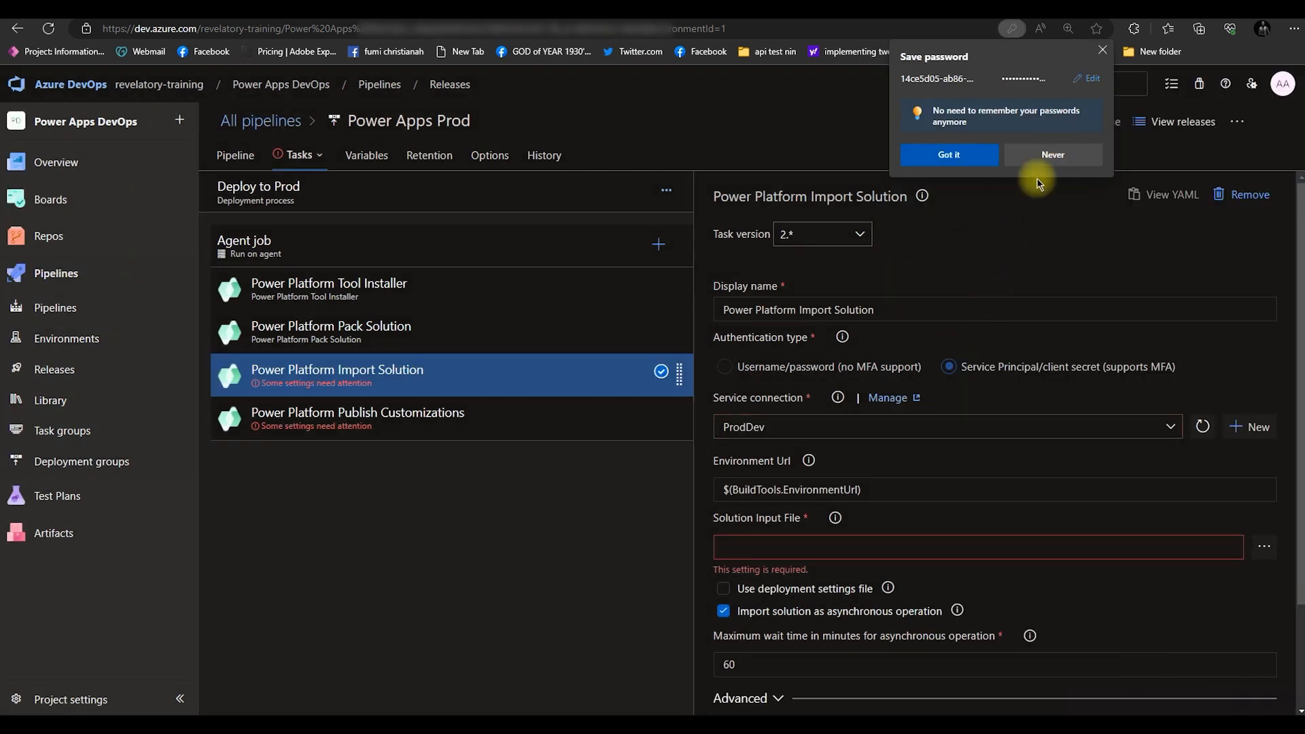
left_click(1102, 50)
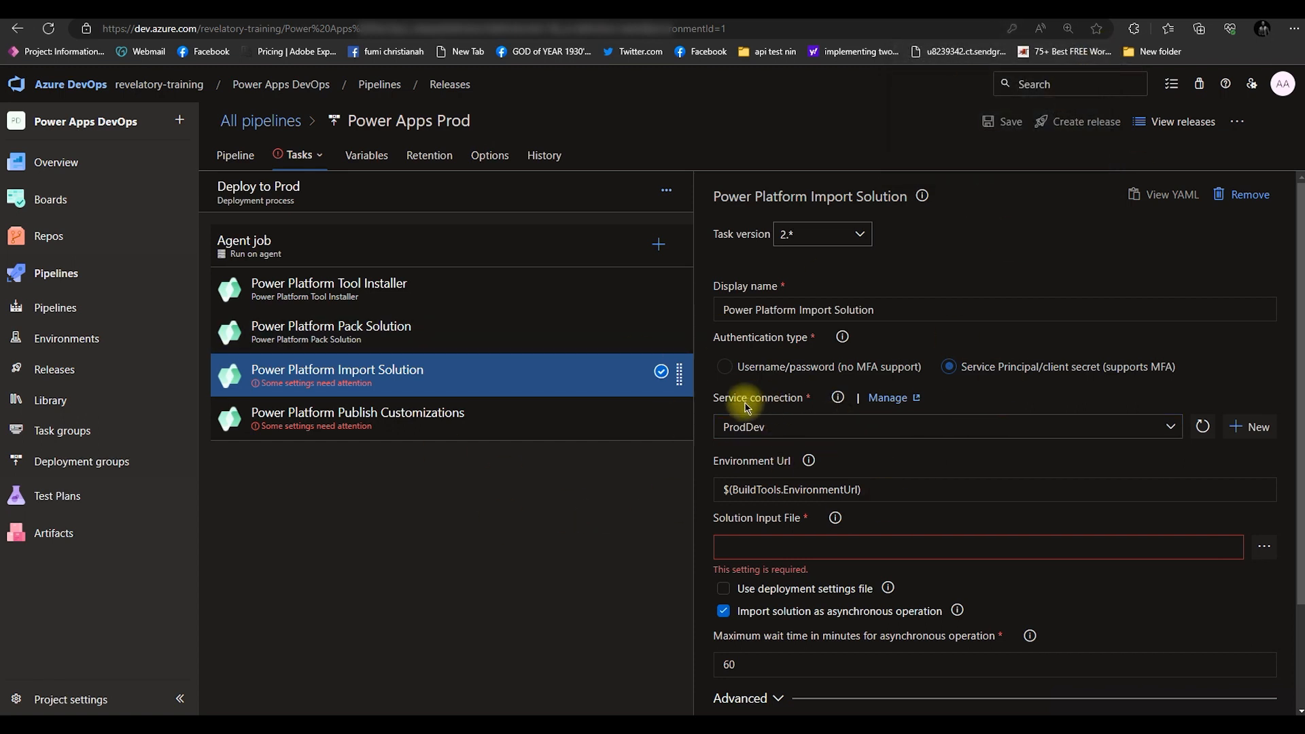
- Select ProdDev as the import task's service connection and clear its environment URL
left_click(1172, 428)
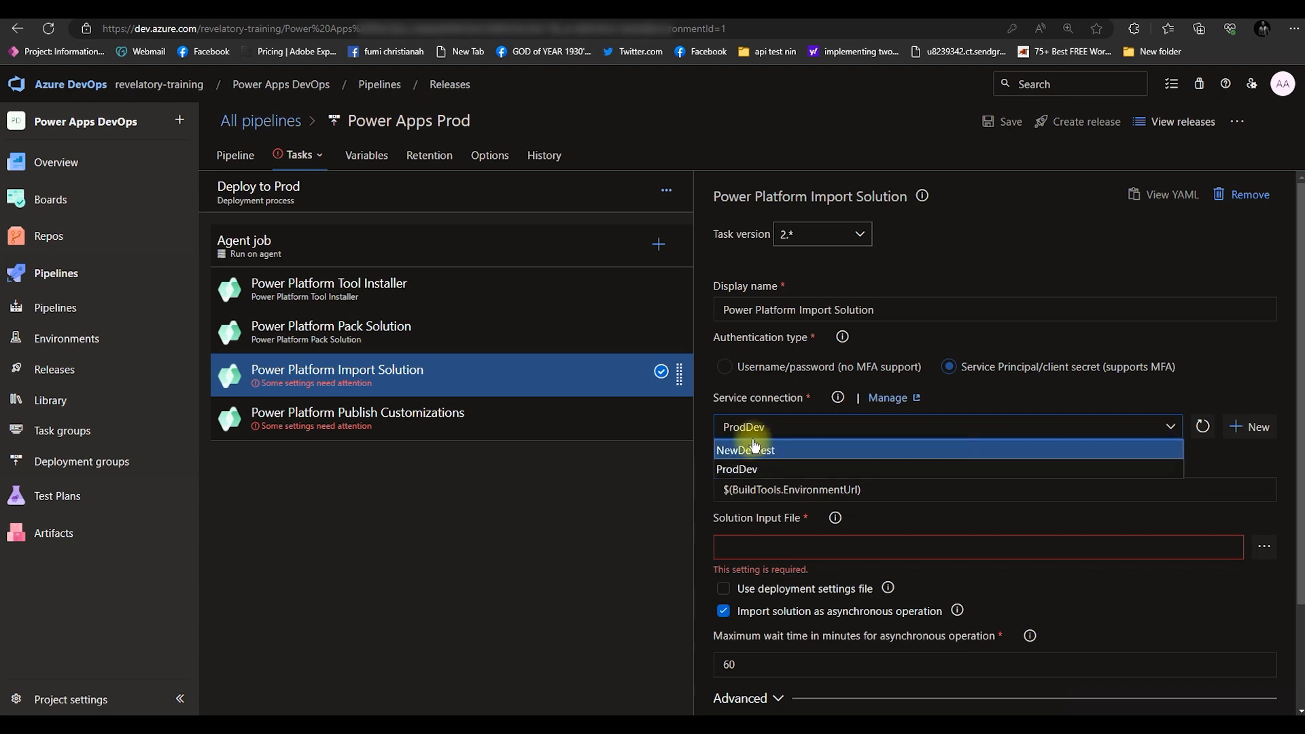
left_click(734, 468)
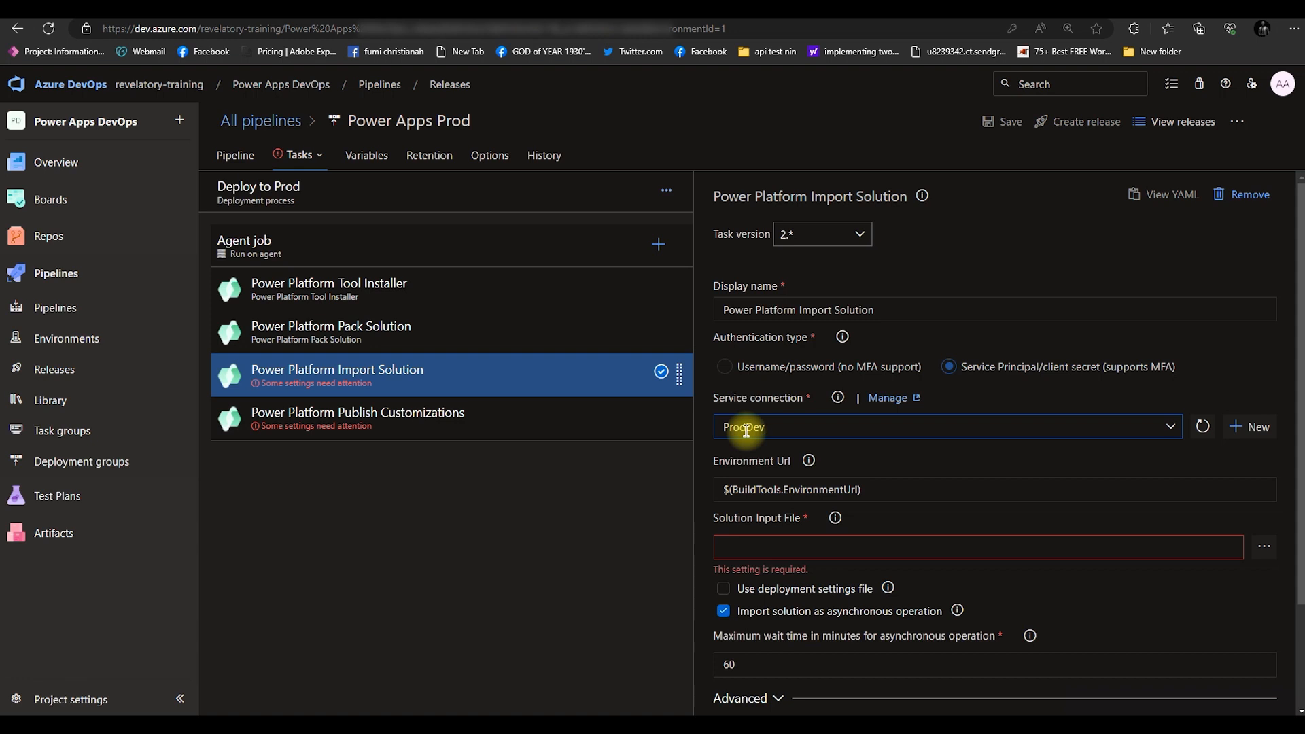
left_click(898, 490)
key("ctrl+a")
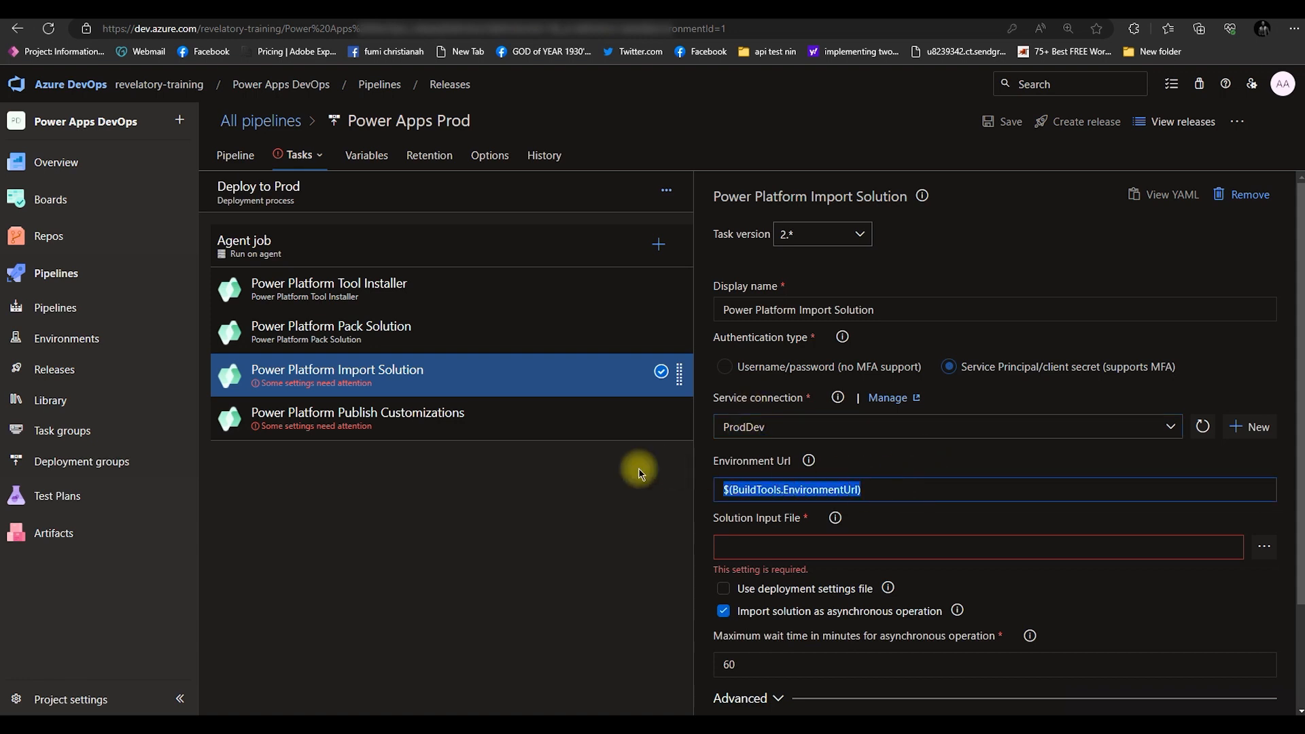
key("BackSpace")
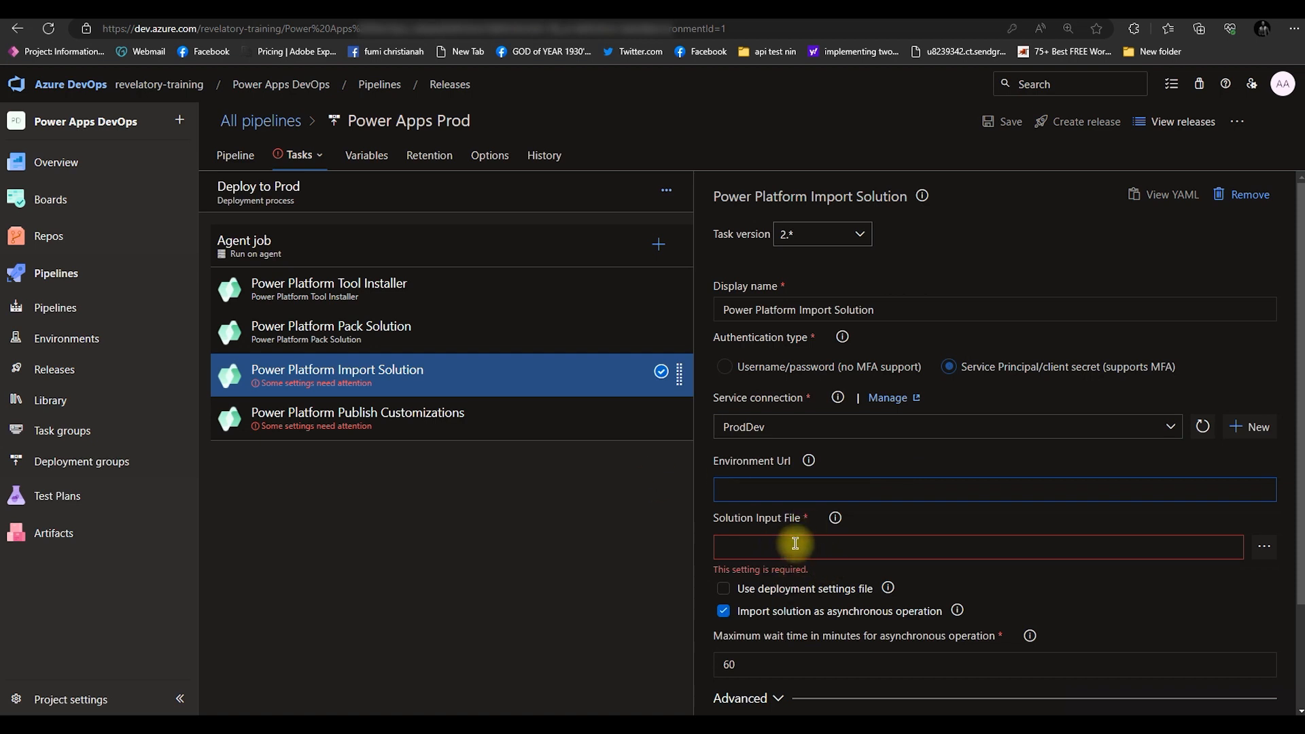
- Set the import task's solution input file to $(Build.StagingDirectory)/$(SolutionName).zip, copied from the Pack Solution task's output file
scroll(792, 537, "down", 2)
left_click(772, 414)
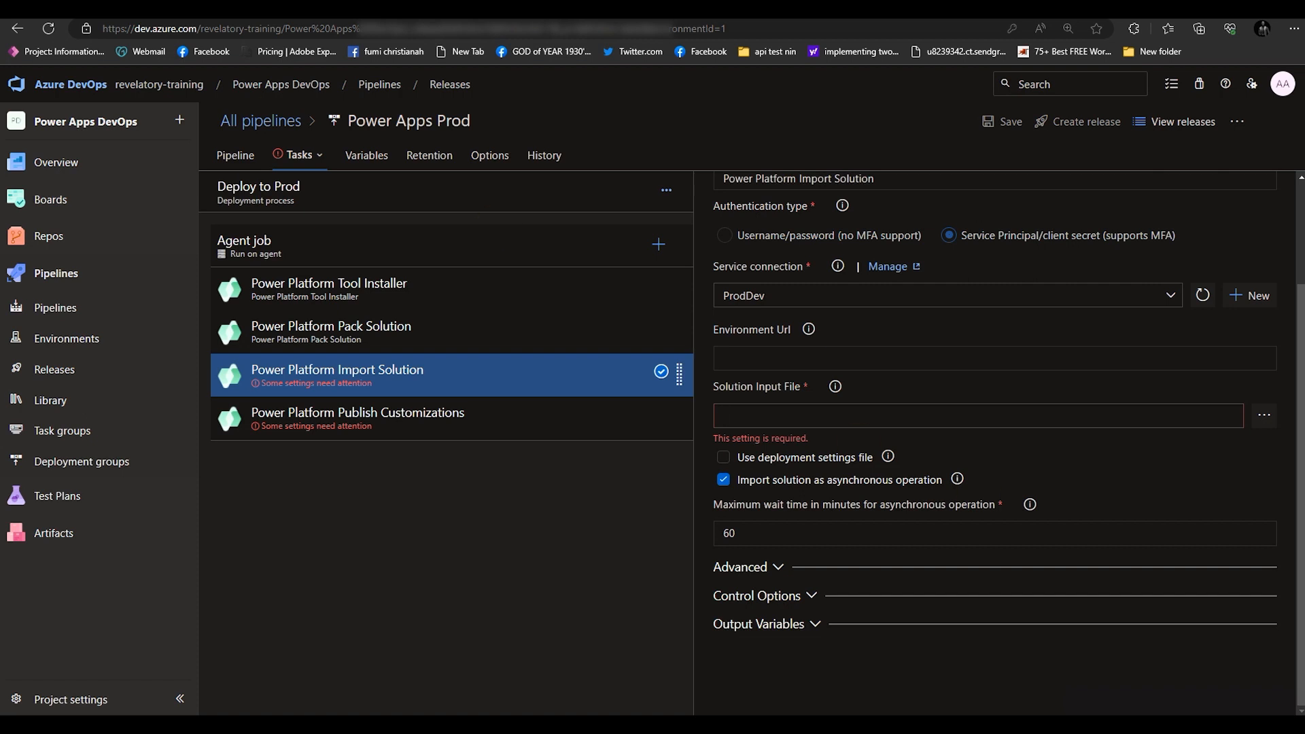
left_click(351, 340)
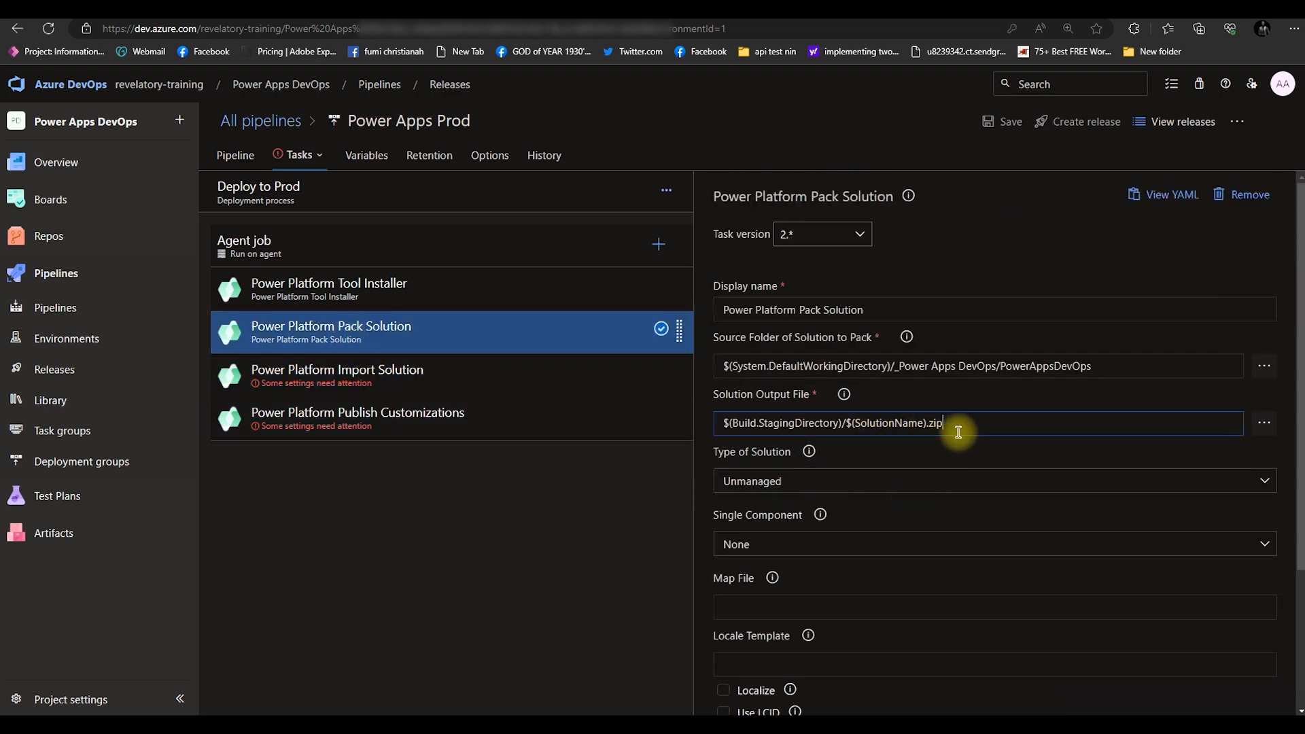
left_click_drag(943, 423, 719, 422)
key("ctrl+c")
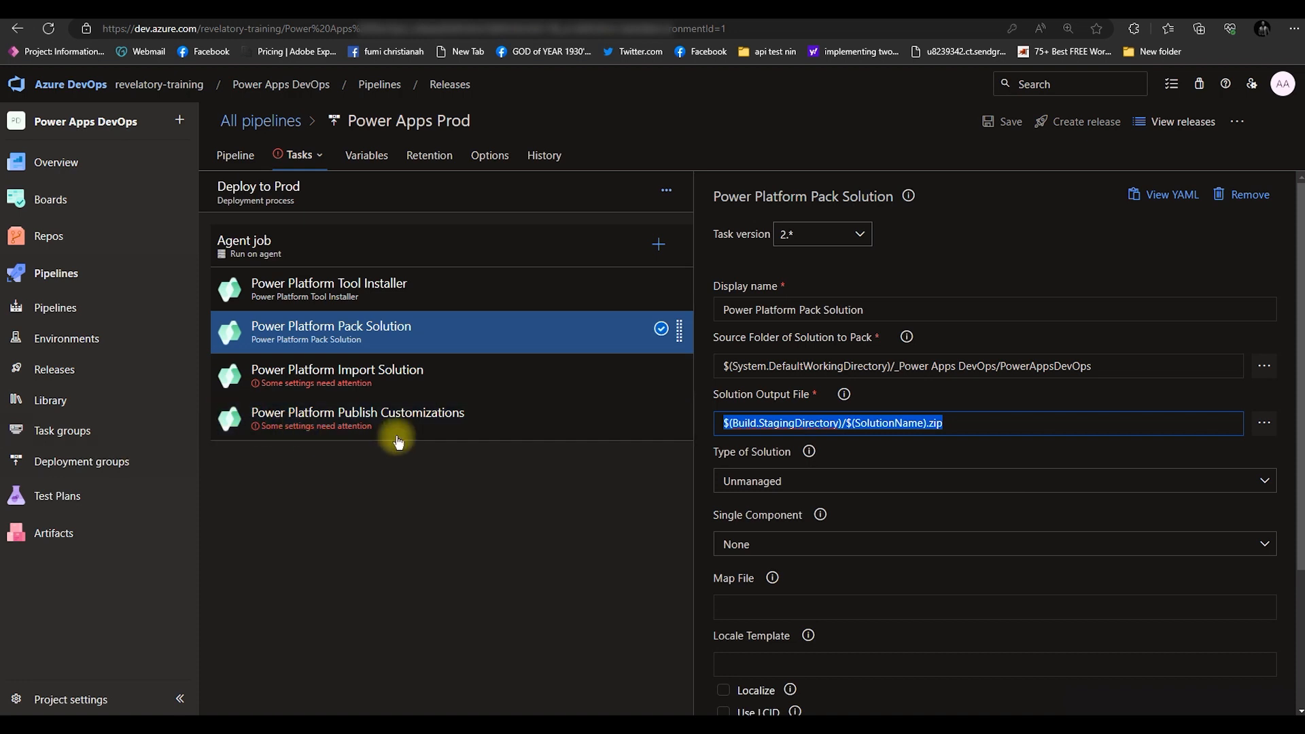
left_click(401, 382)
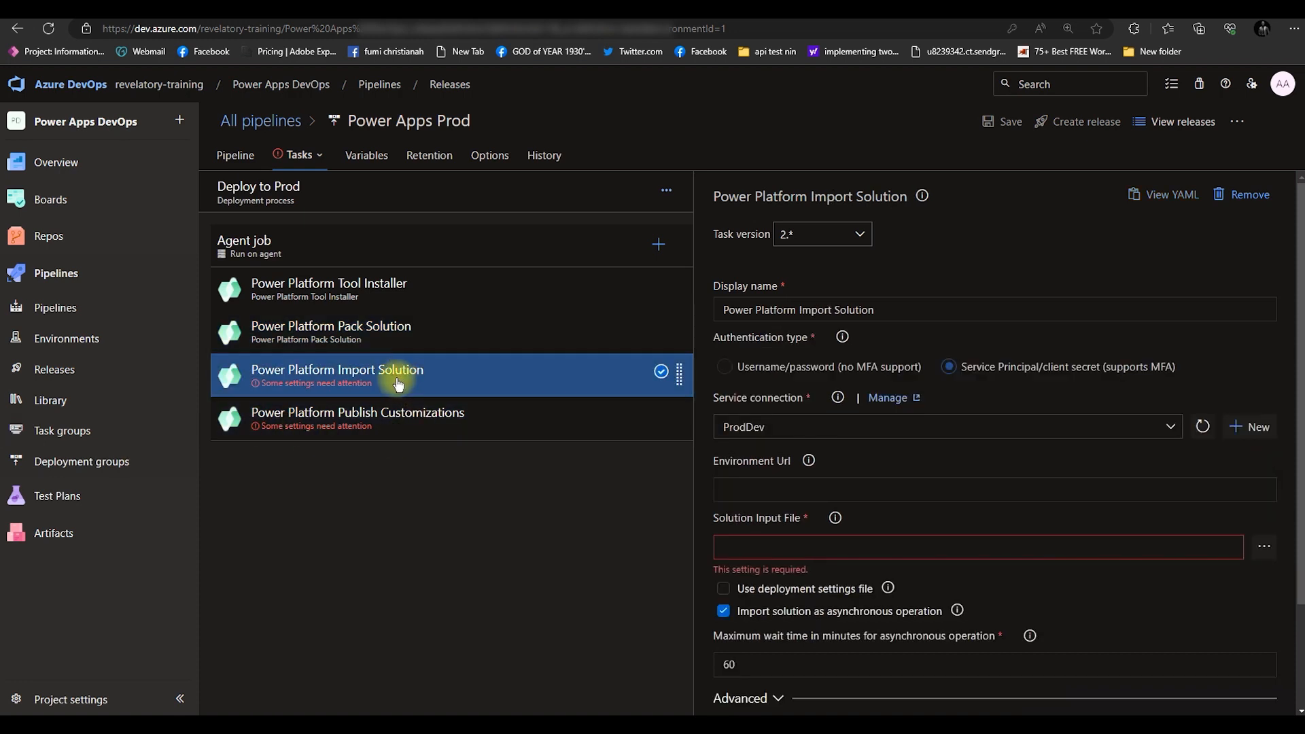
left_click(785, 552)
key("ctrl+v")
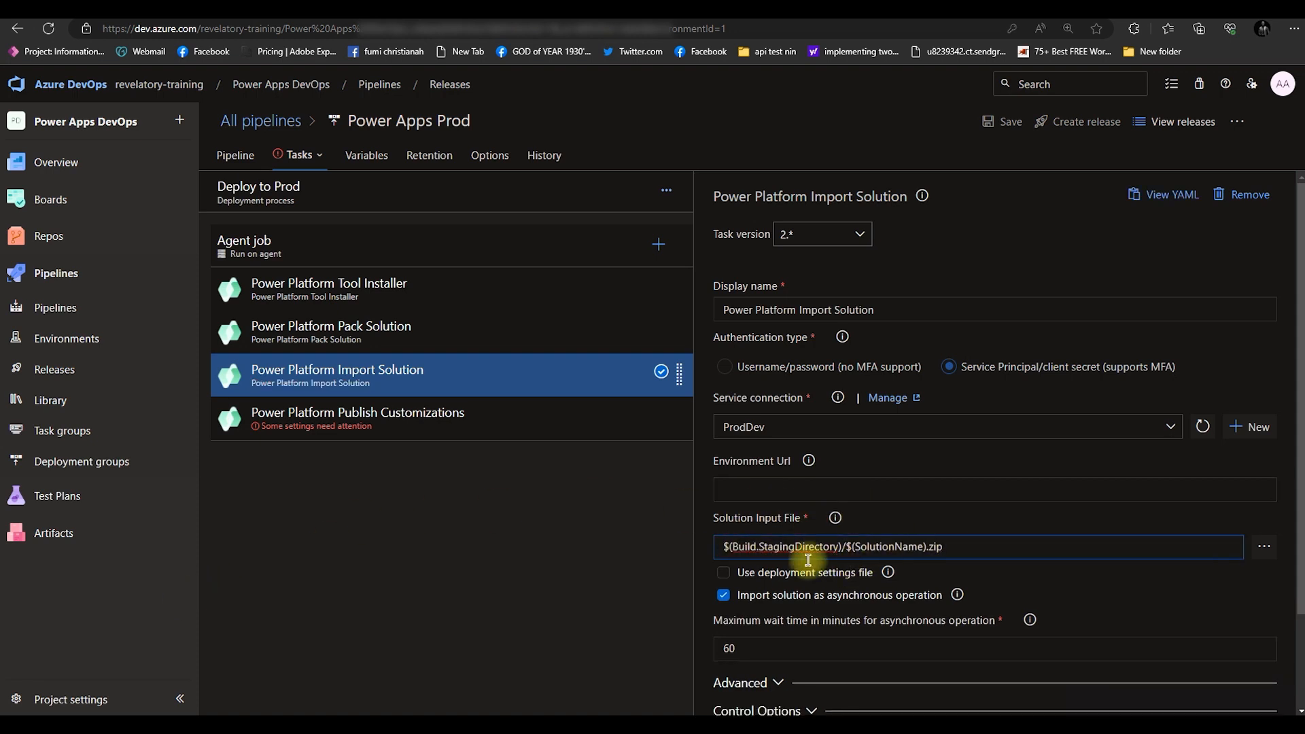
- Turn off asynchronous import for the import task and enable overwriting unmanaged customizations and skipping product update dependencies
left_click(725, 597)
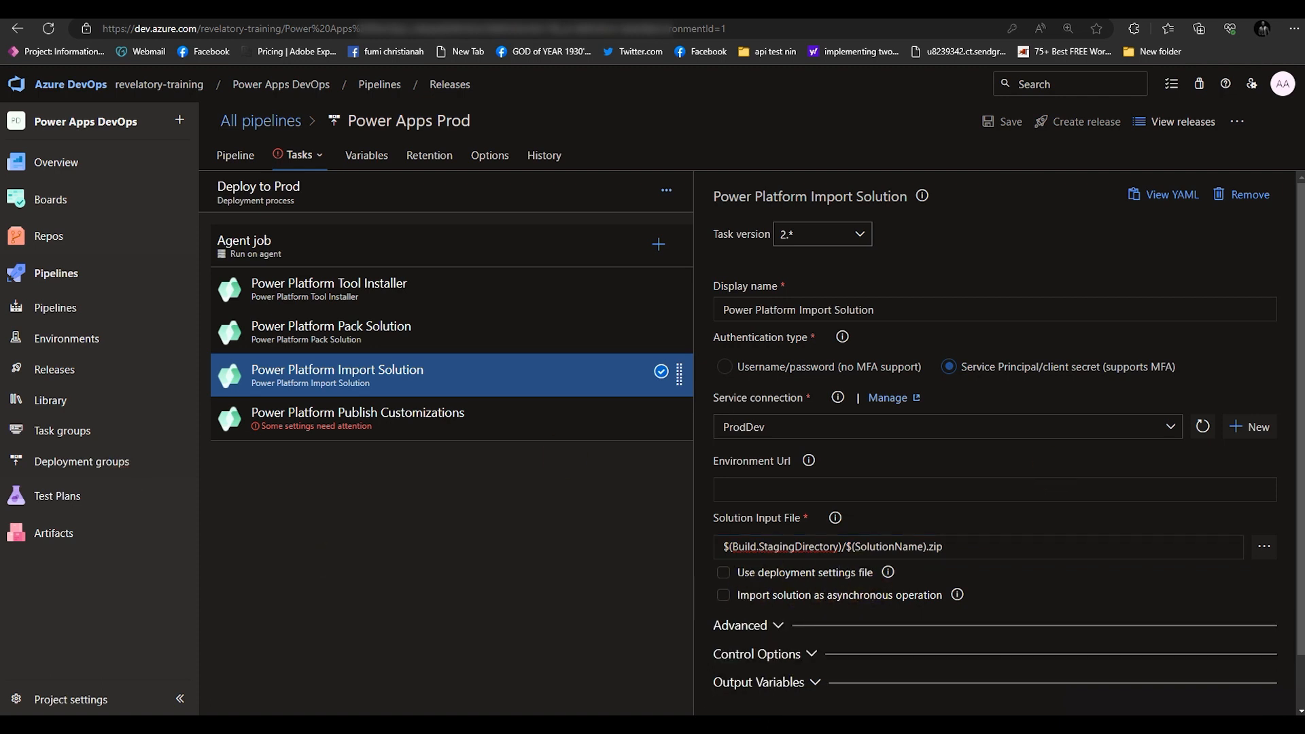
left_click(779, 625)
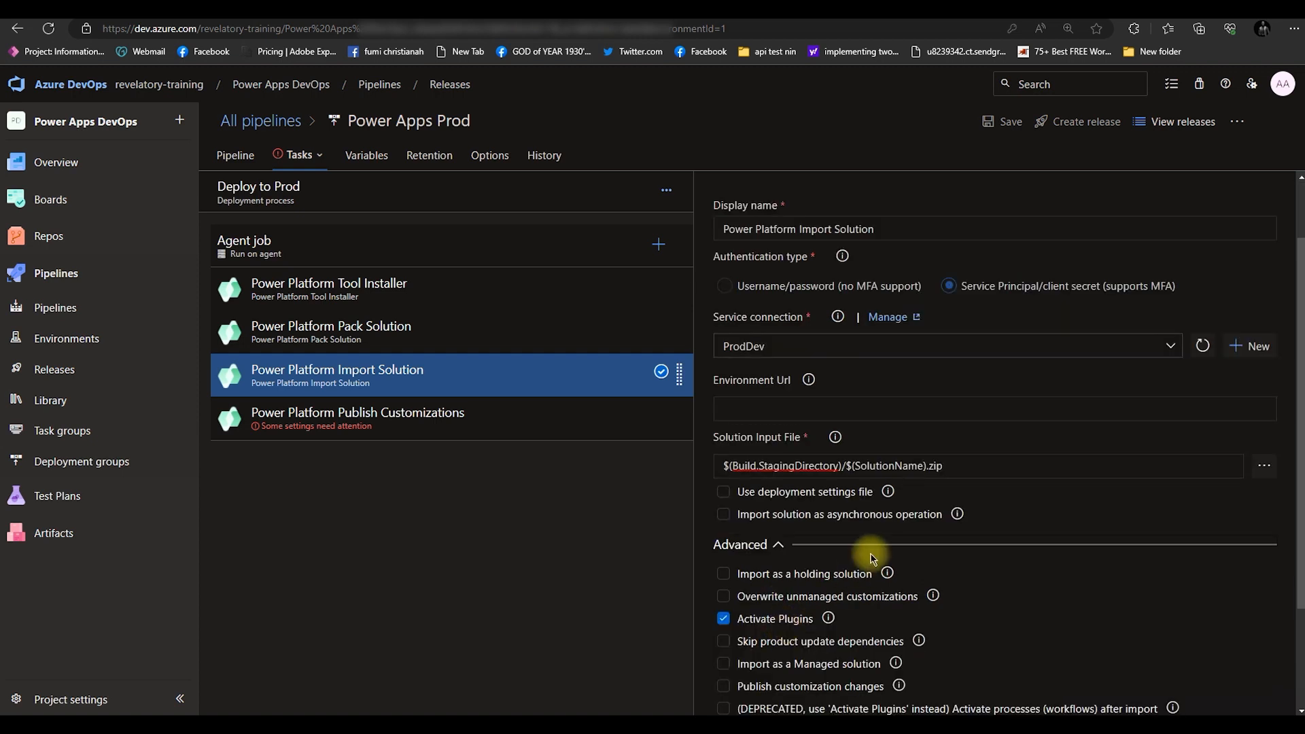
scroll(870, 553, "down", 2)
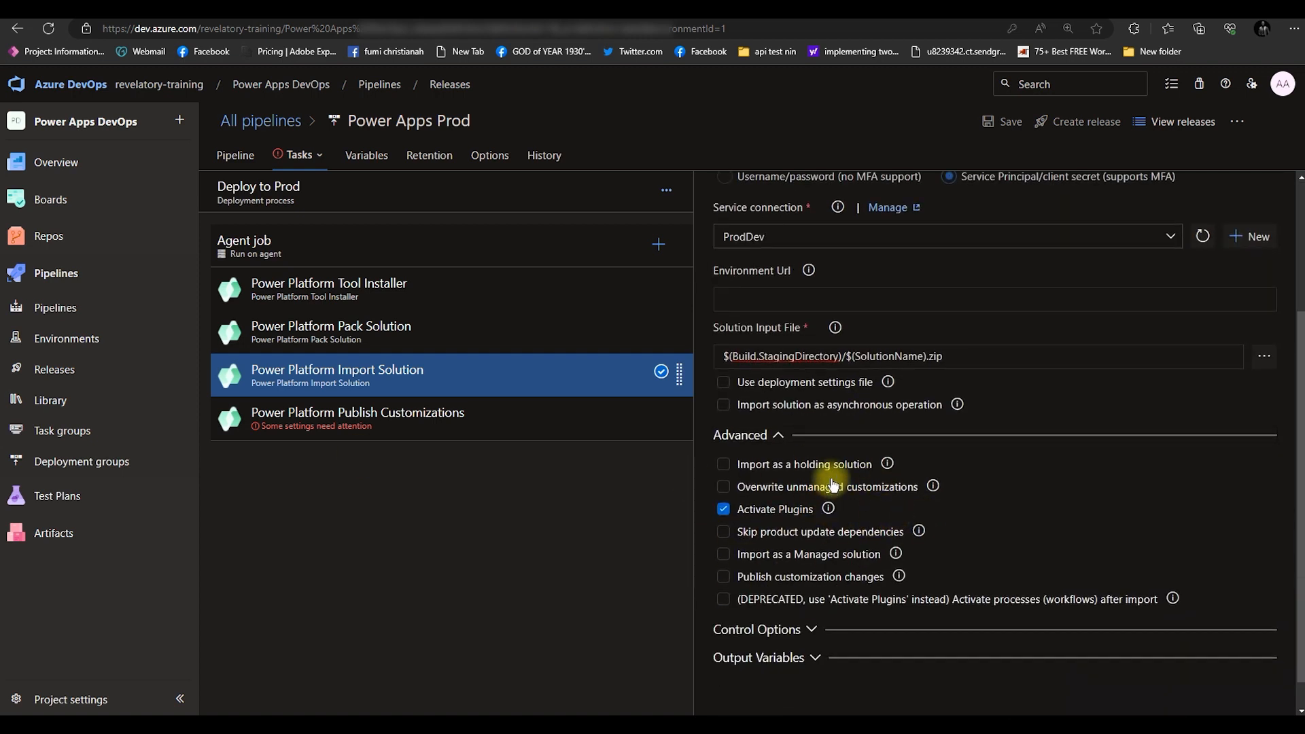
left_click(724, 488)
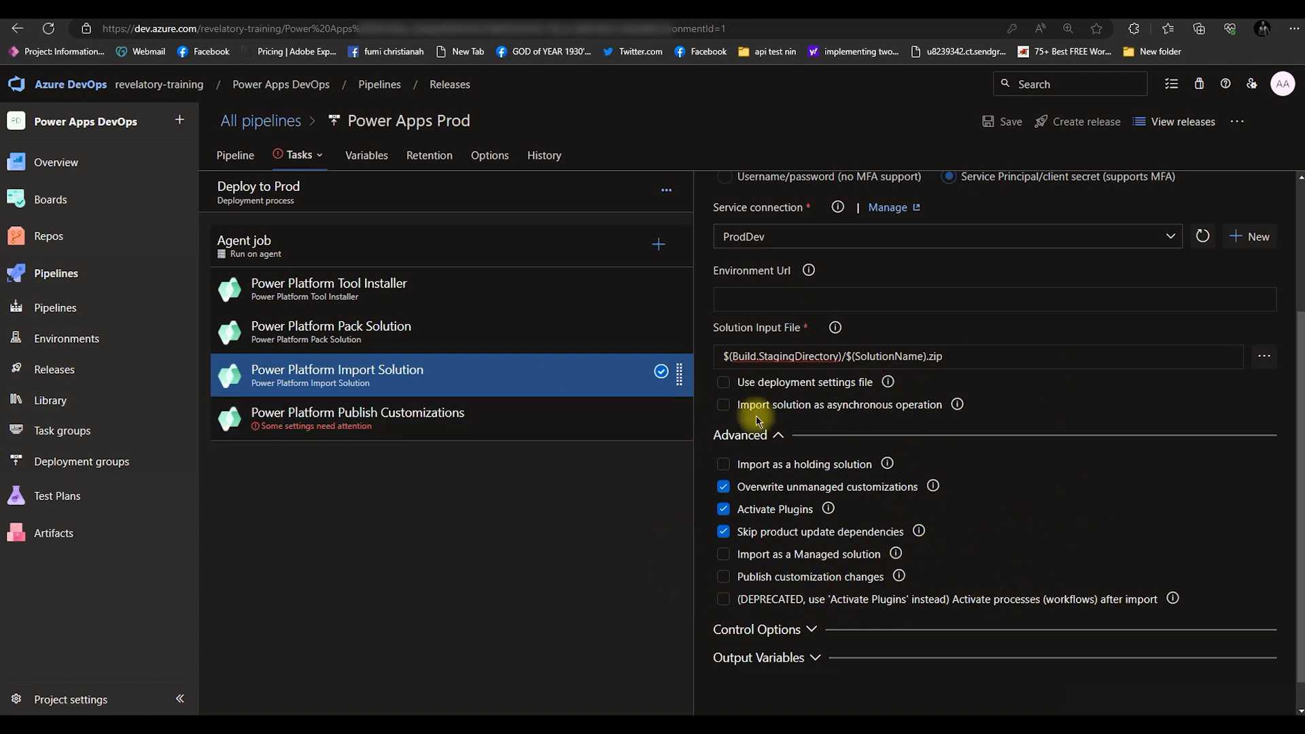
scroll(735, 497, "up", 3)
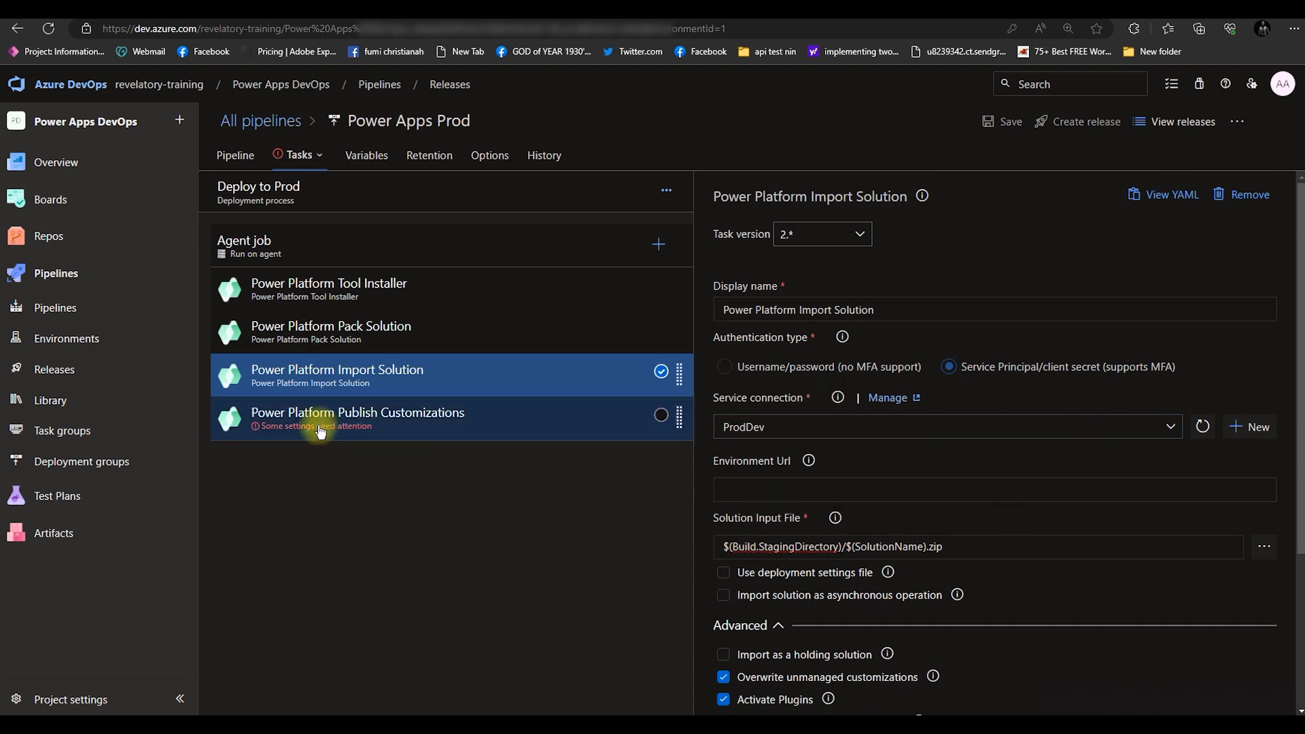
- Set the Publish Customizations task to service principal/client secret authentication with the ProdDev service connection
left_click(367, 434)
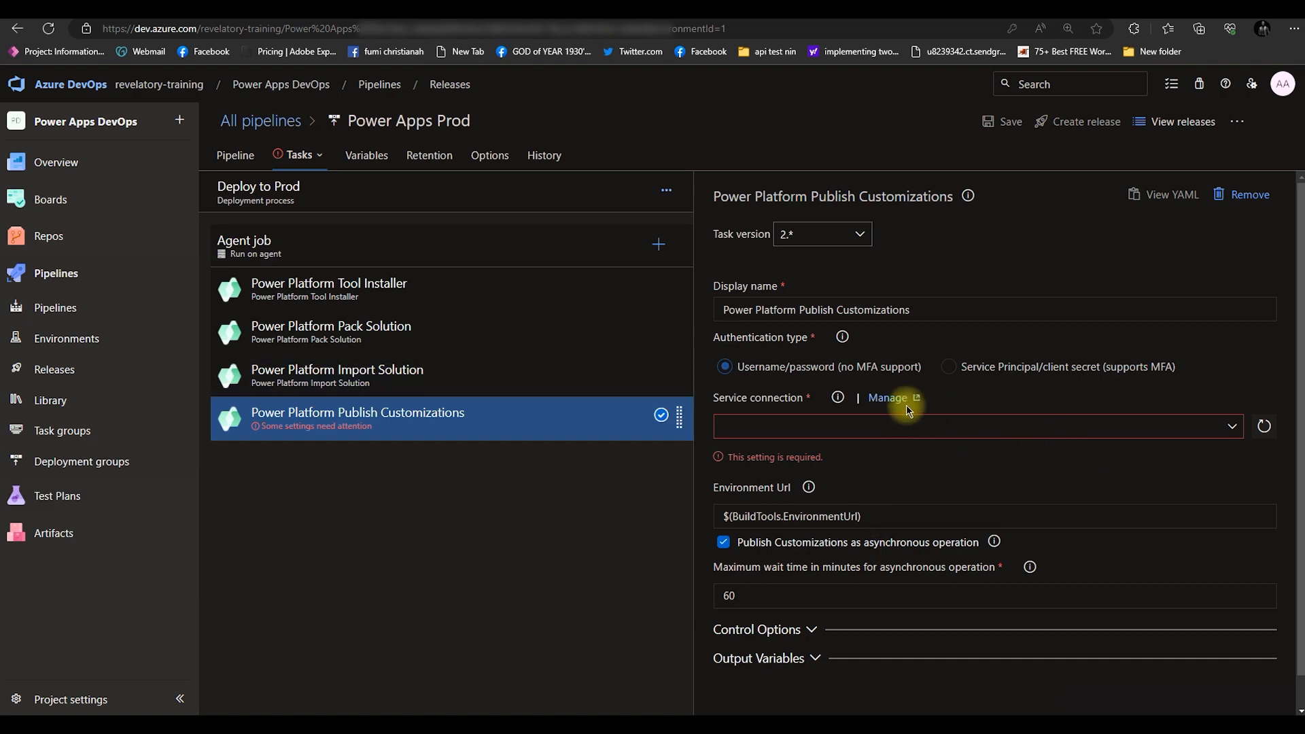
left_click(948, 367)
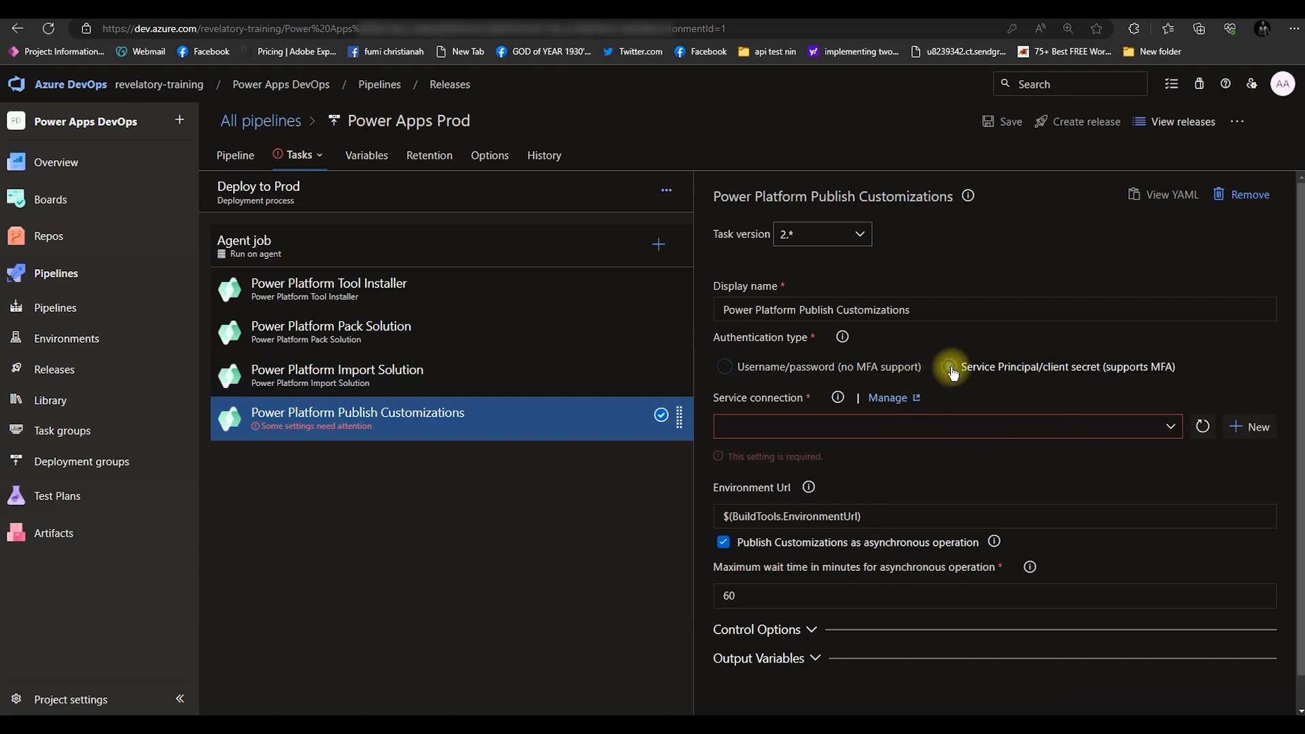
left_click(1172, 426)
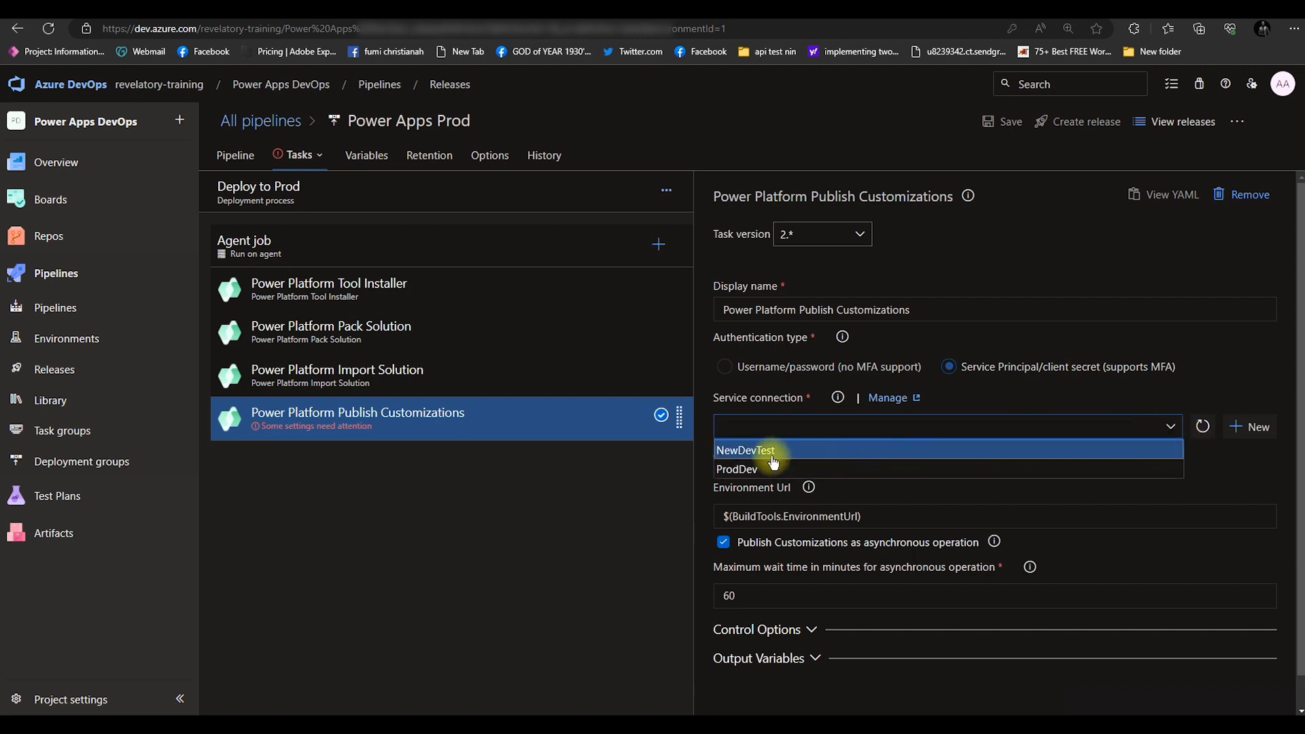
left_click(748, 468)
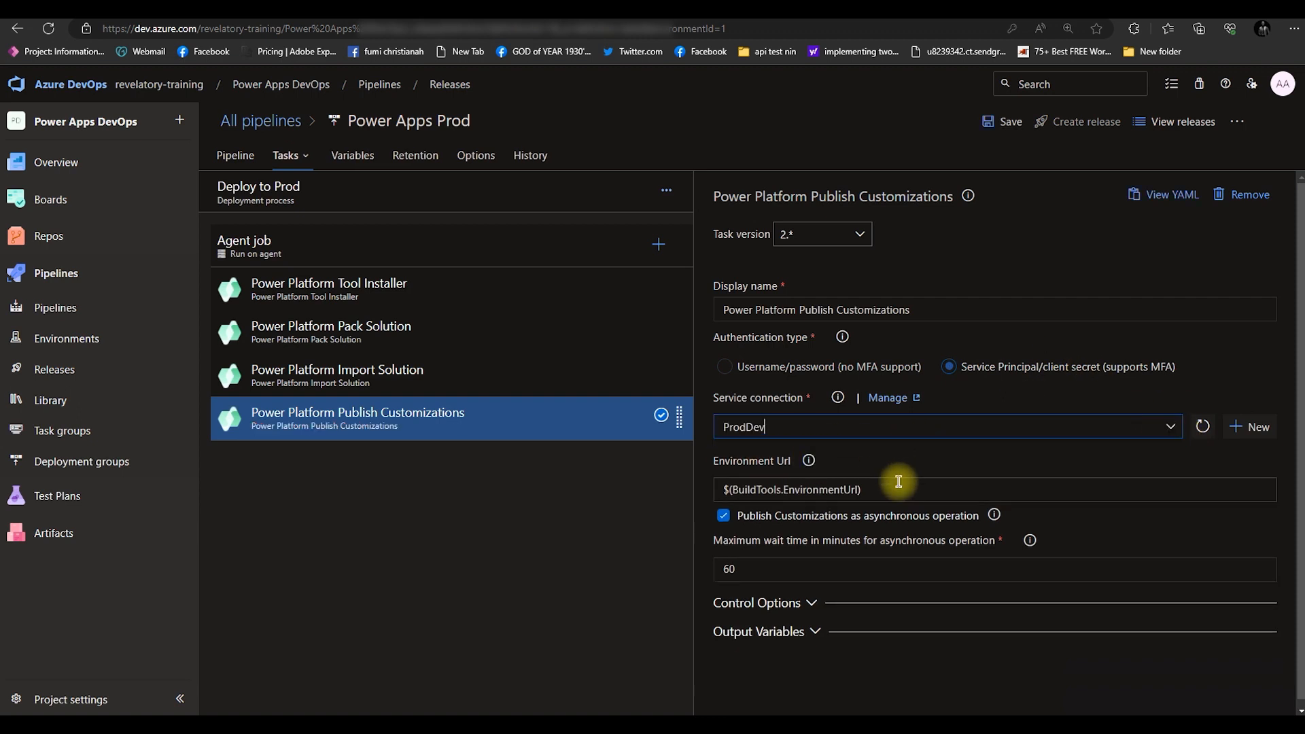
- Clear the publish task's environment URL, turn off asynchronous publishing, and expand its control options
left_click_drag(897, 483, 599, 495)
key("BackSpace")
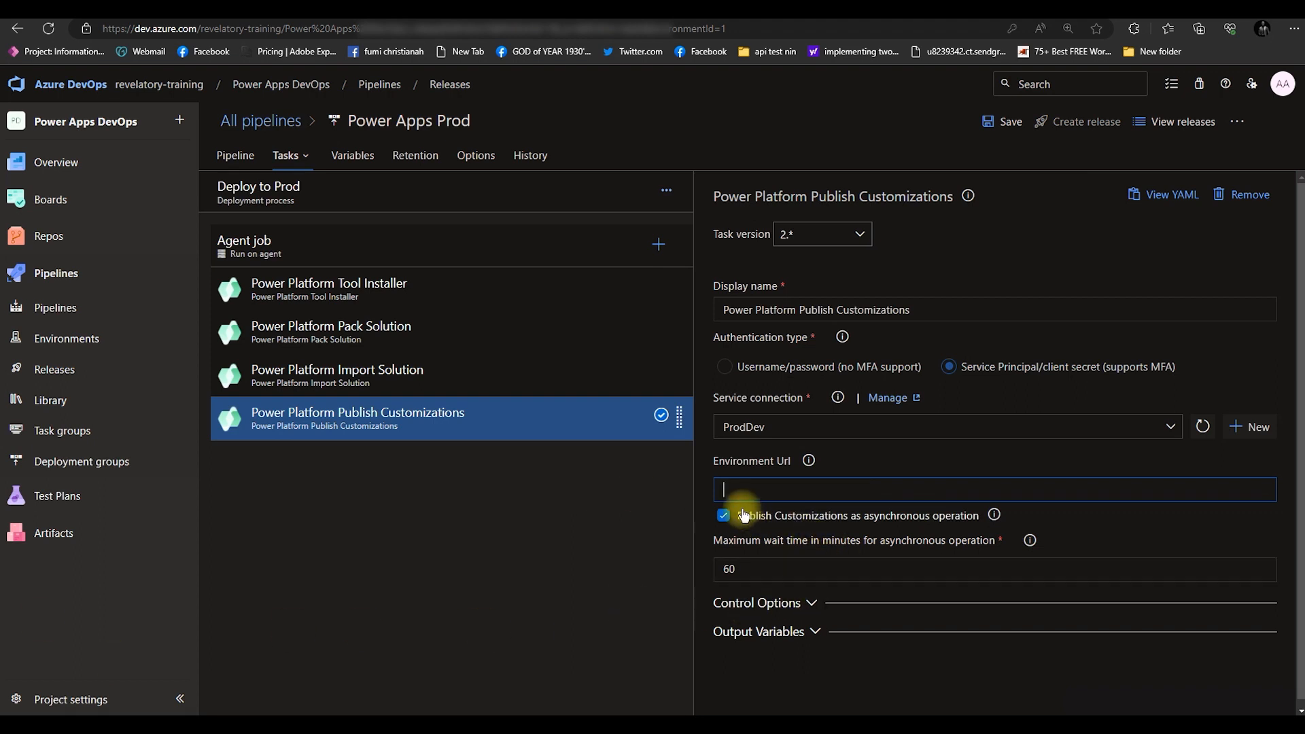
left_click(722, 518)
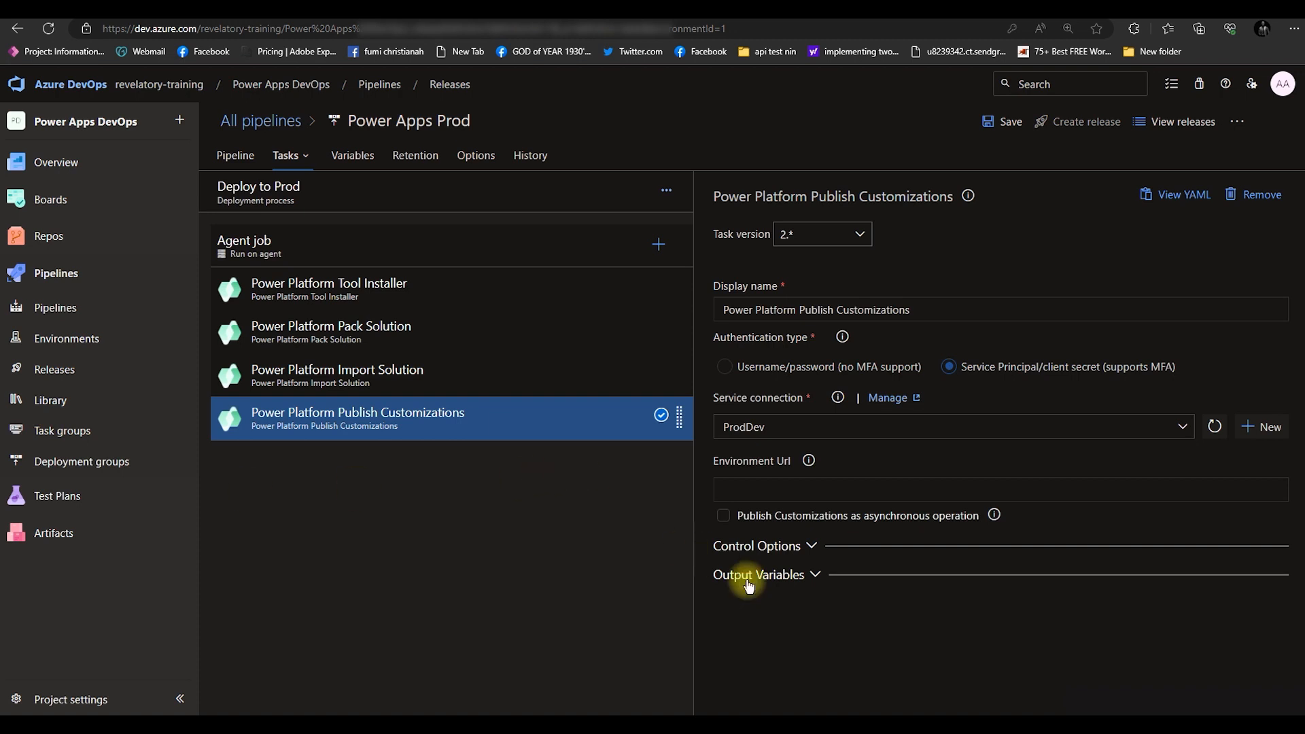
left_click(813, 544)
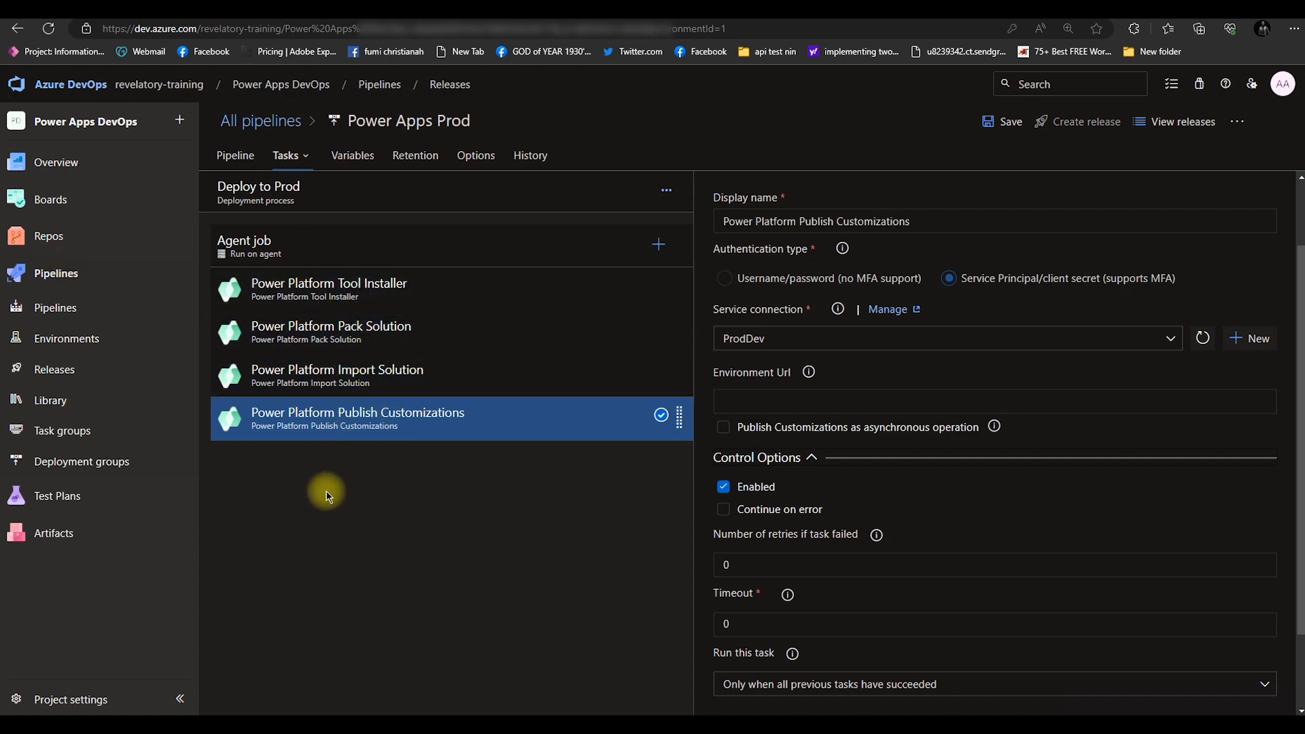
- Save the Power Apps Prod pipeline without a comment and open the creation form for a new release
left_click(1000, 127)
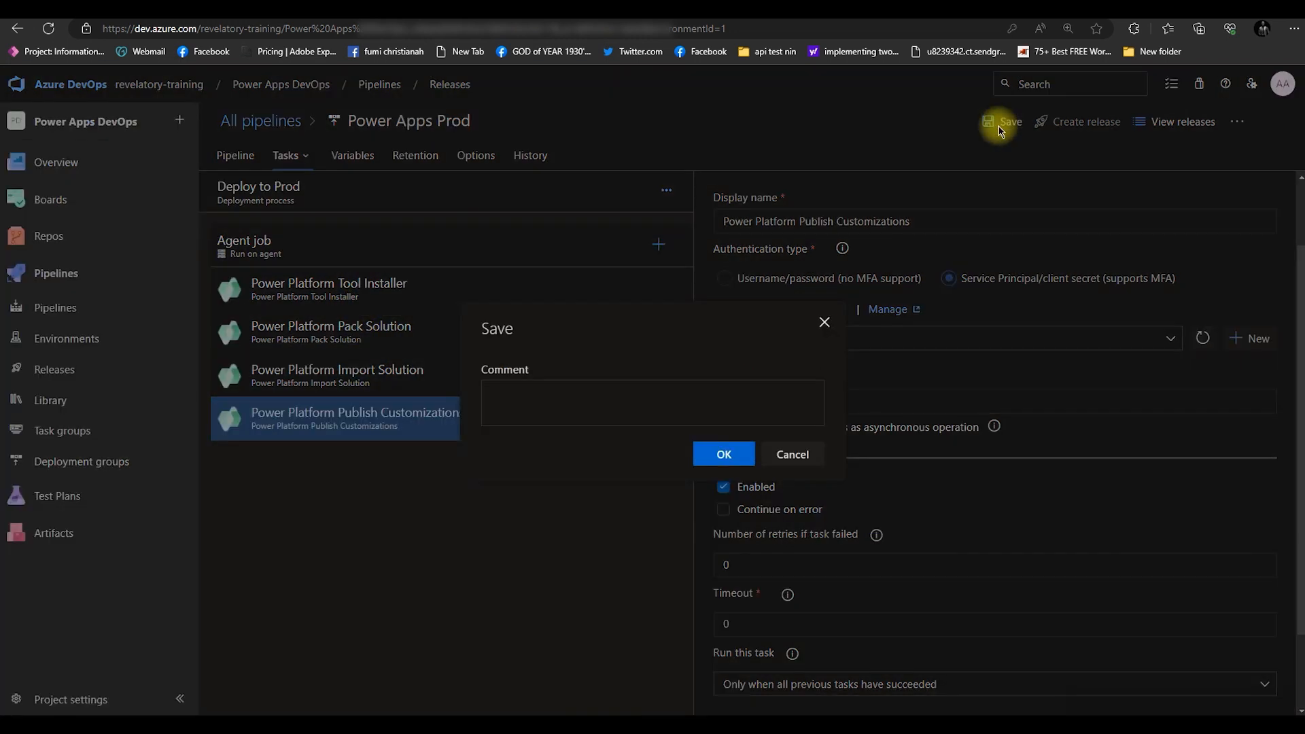
left_click(726, 453)
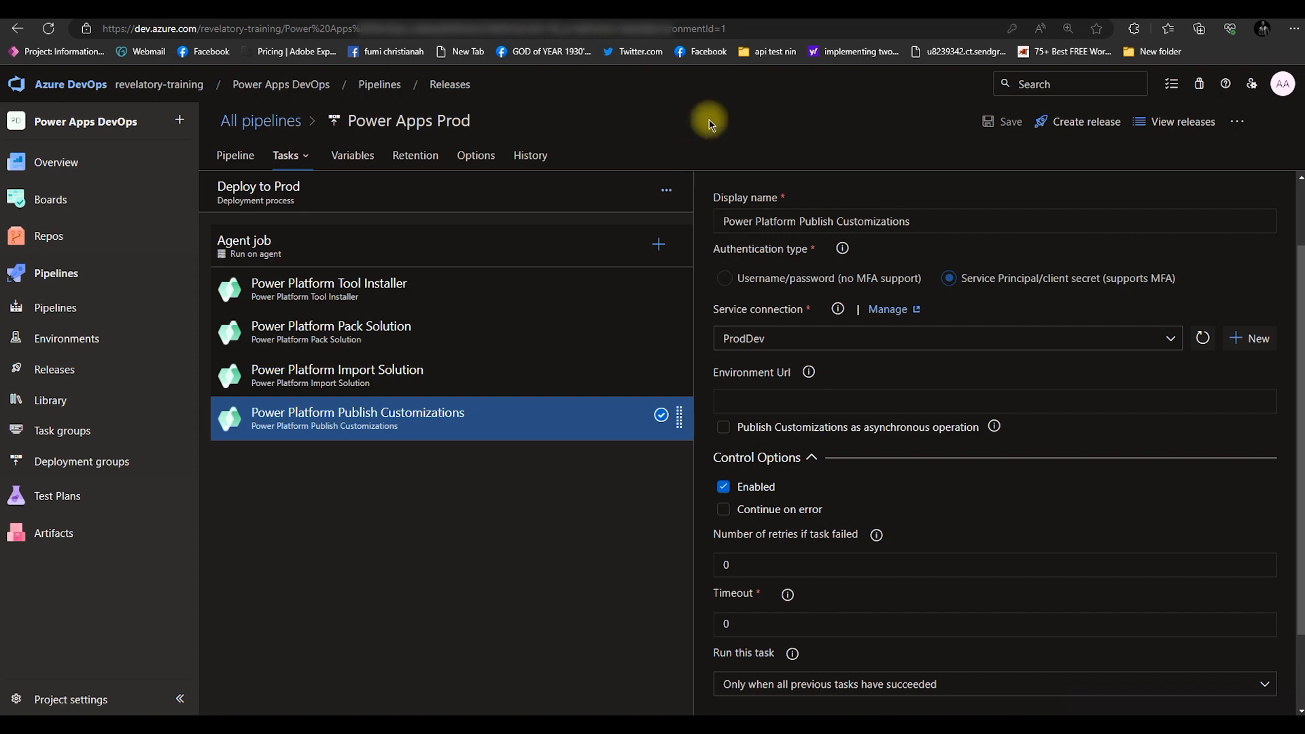
left_click(1077, 129)
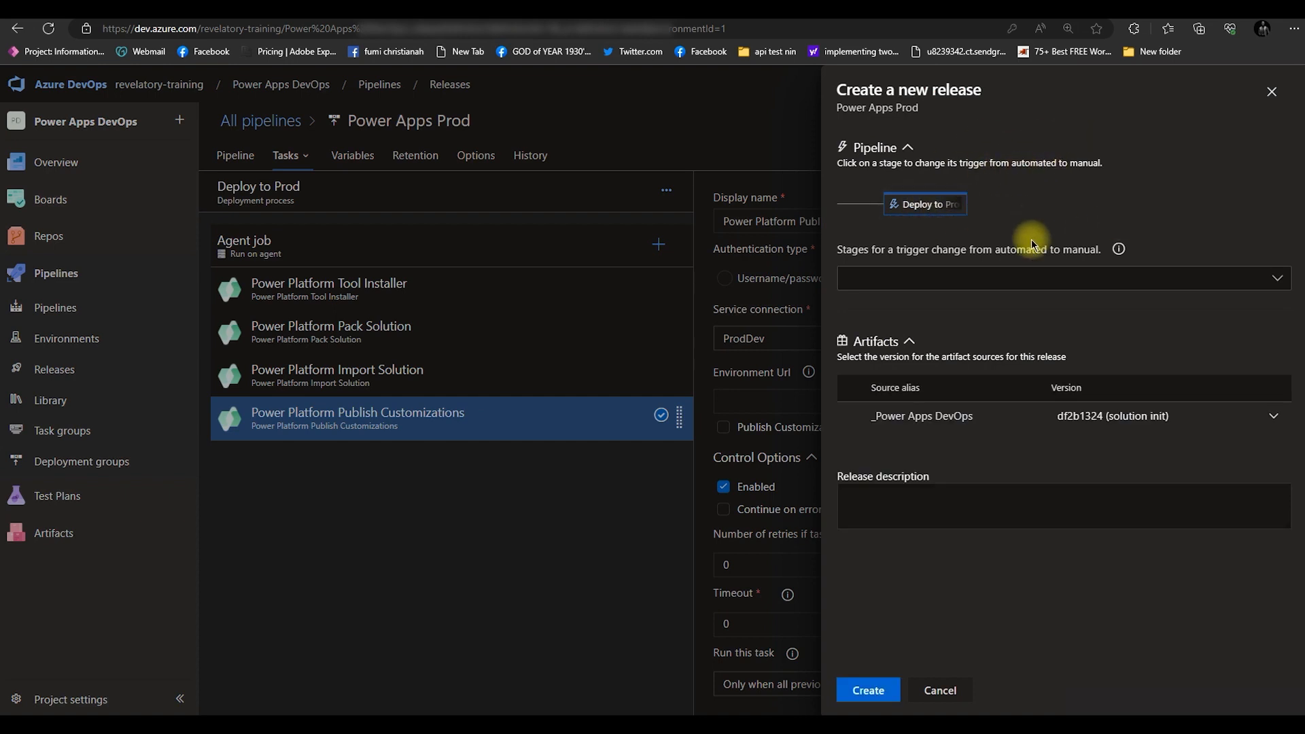
left_click(922, 279)
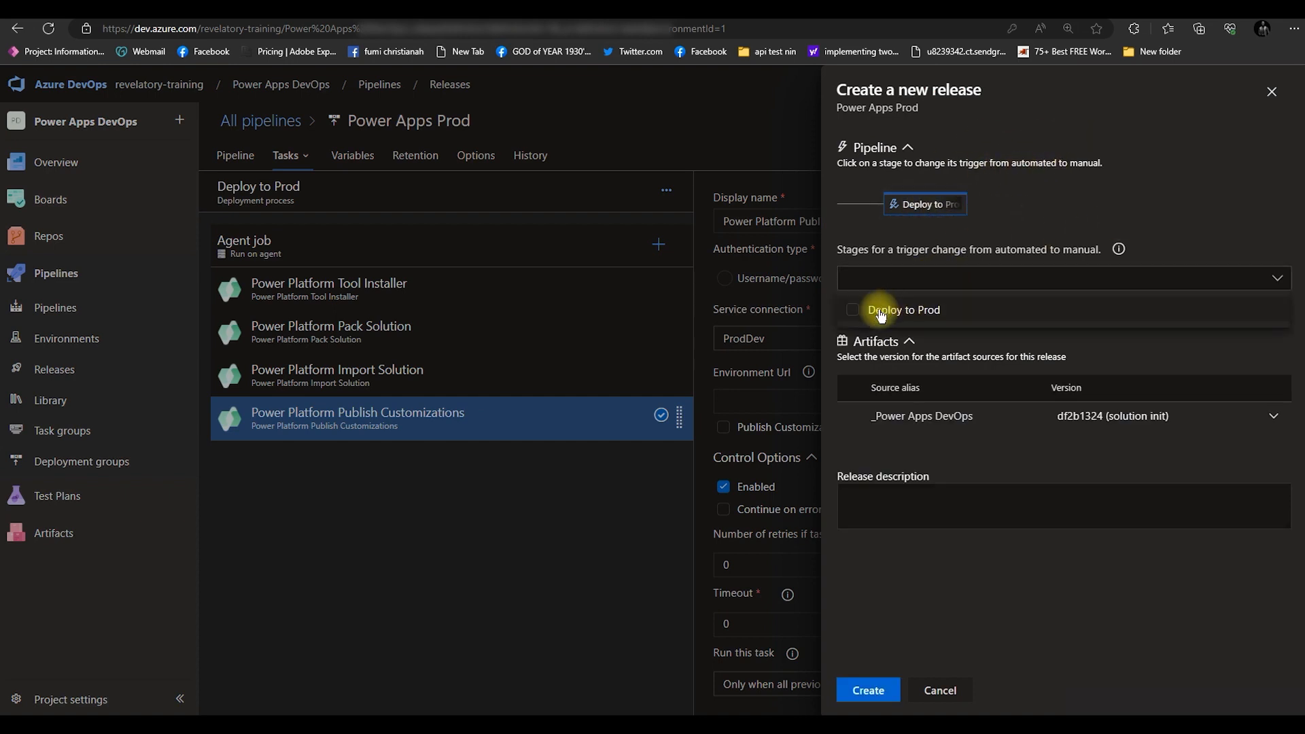
left_click(853, 310)
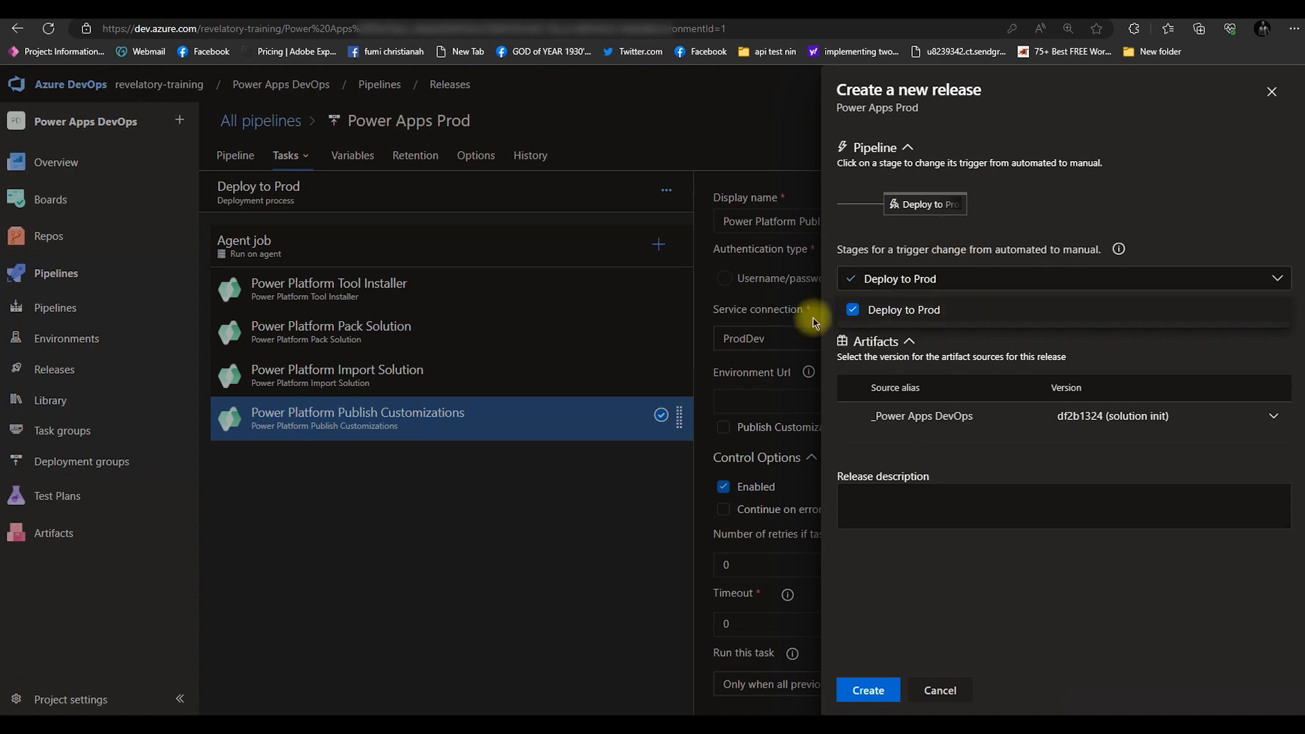
left_click(948, 617)
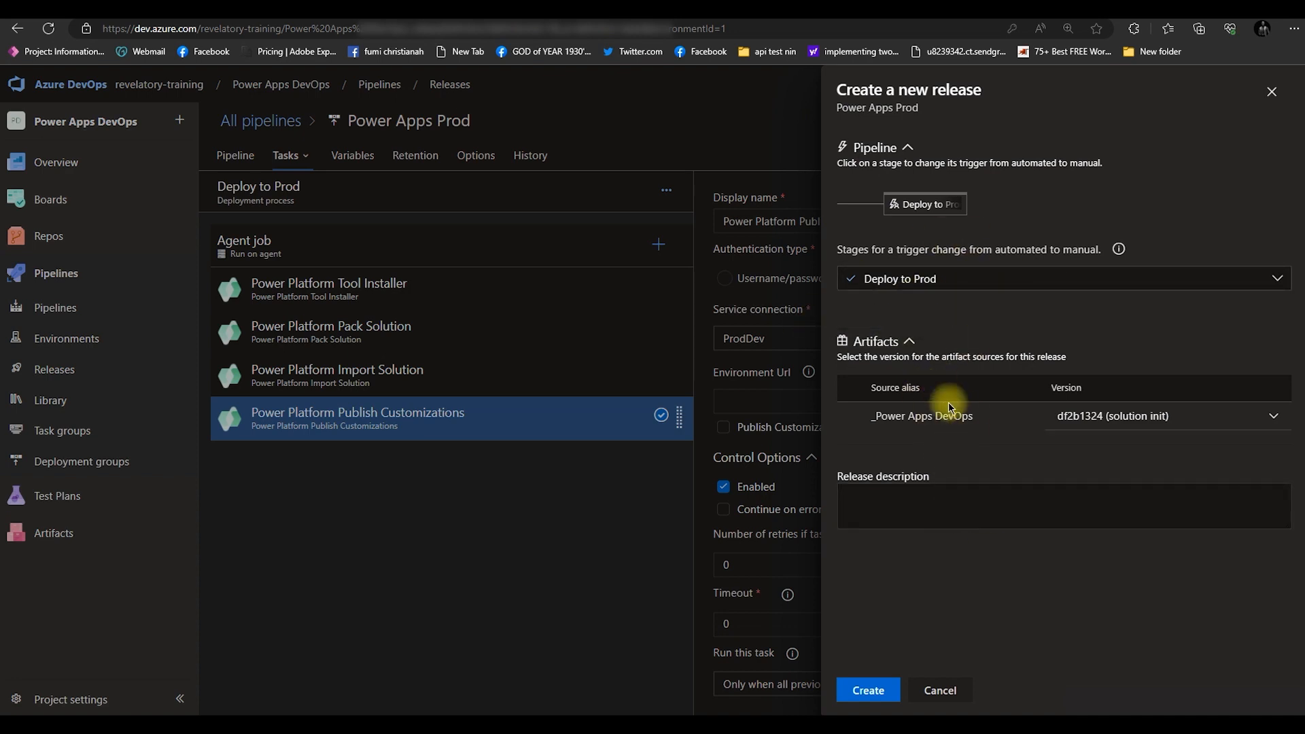
left_click(929, 289)
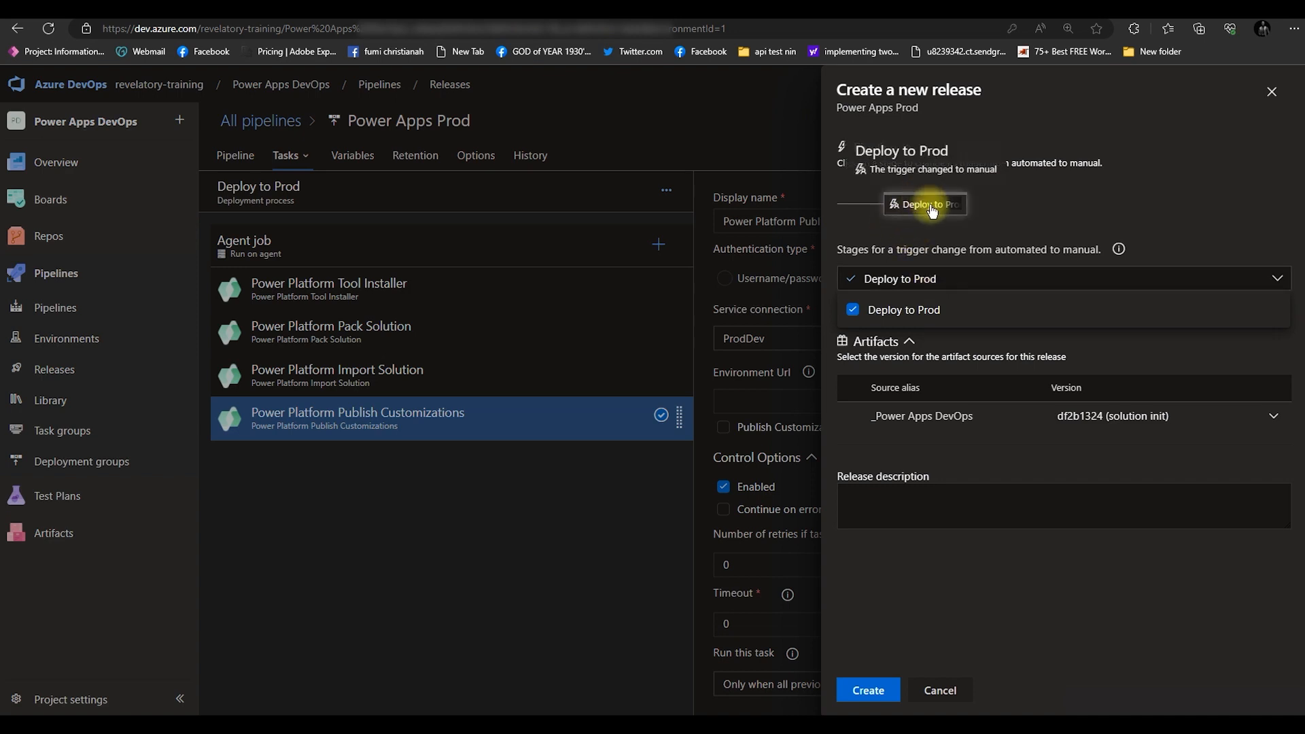
left_click(935, 204)
left_click(932, 280)
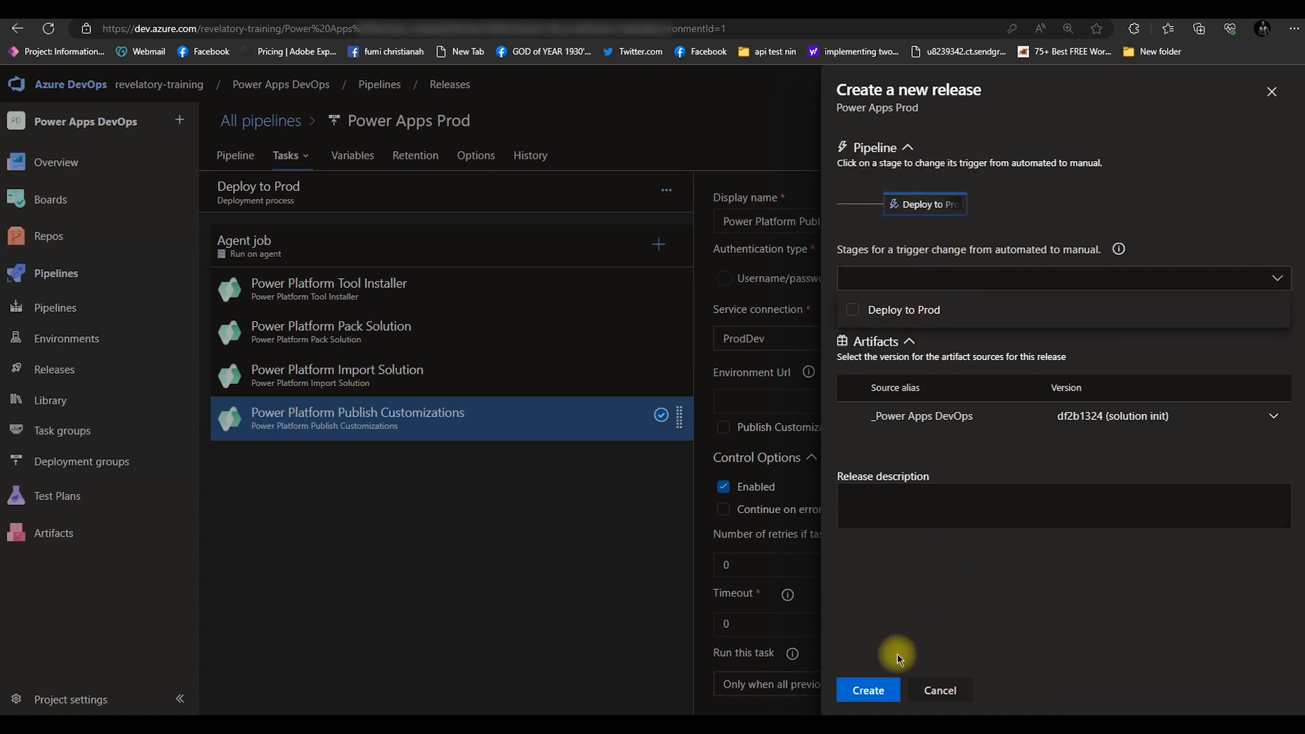
left_click(959, 603)
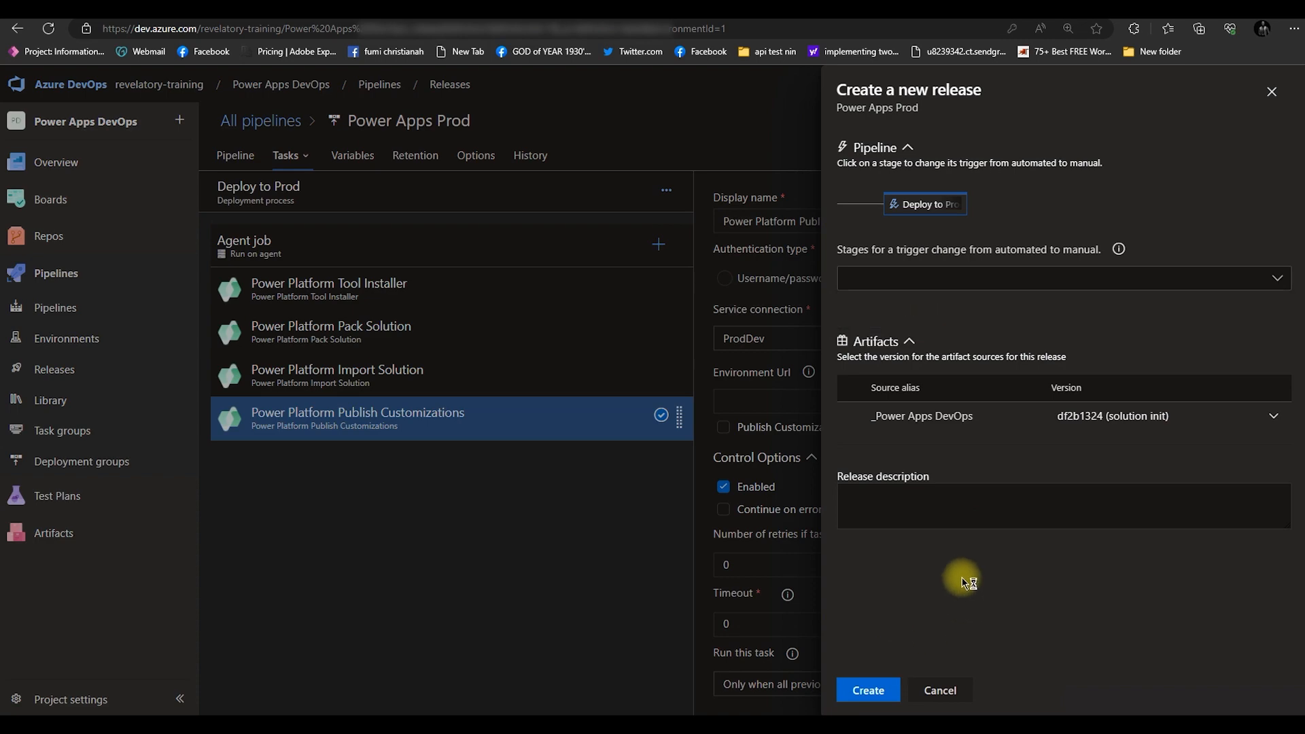
- Create the release and open the Pack Solution error logs of its Deploy to Prod stage
left_click(865, 692)
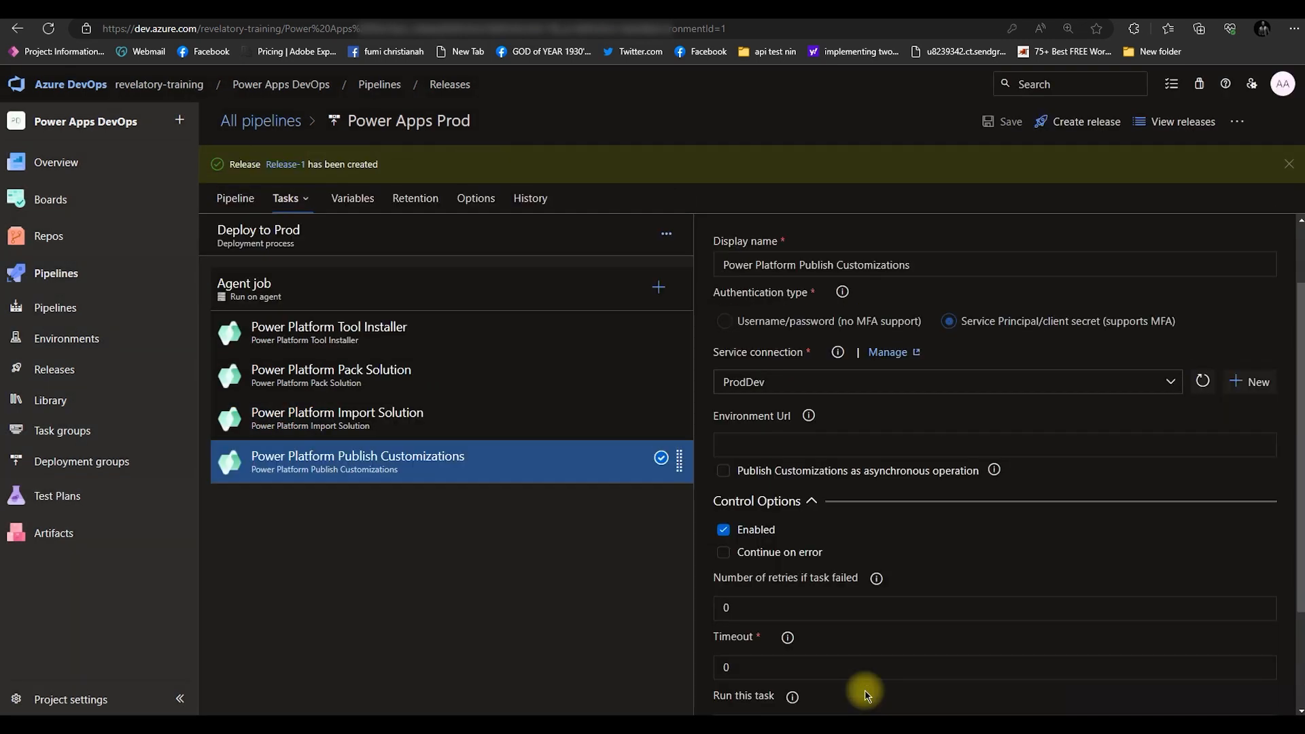
left_click(287, 169)
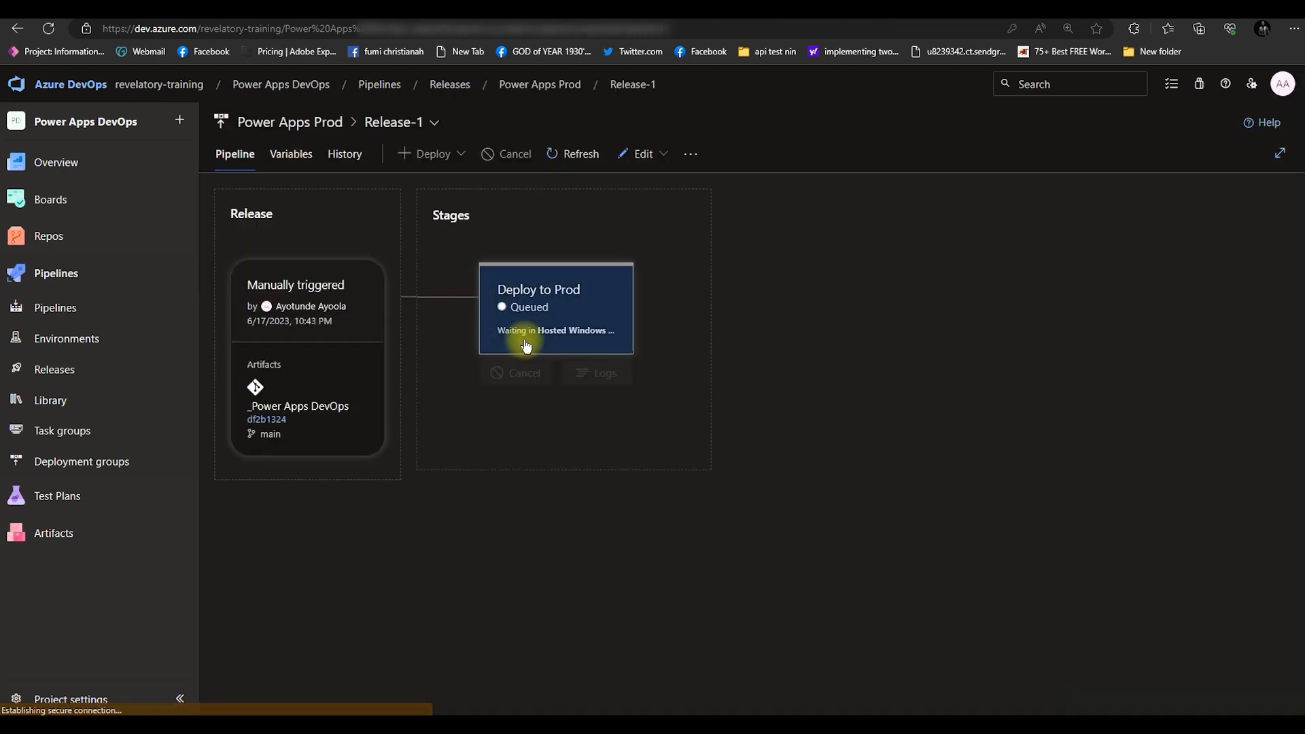
left_click(544, 331)
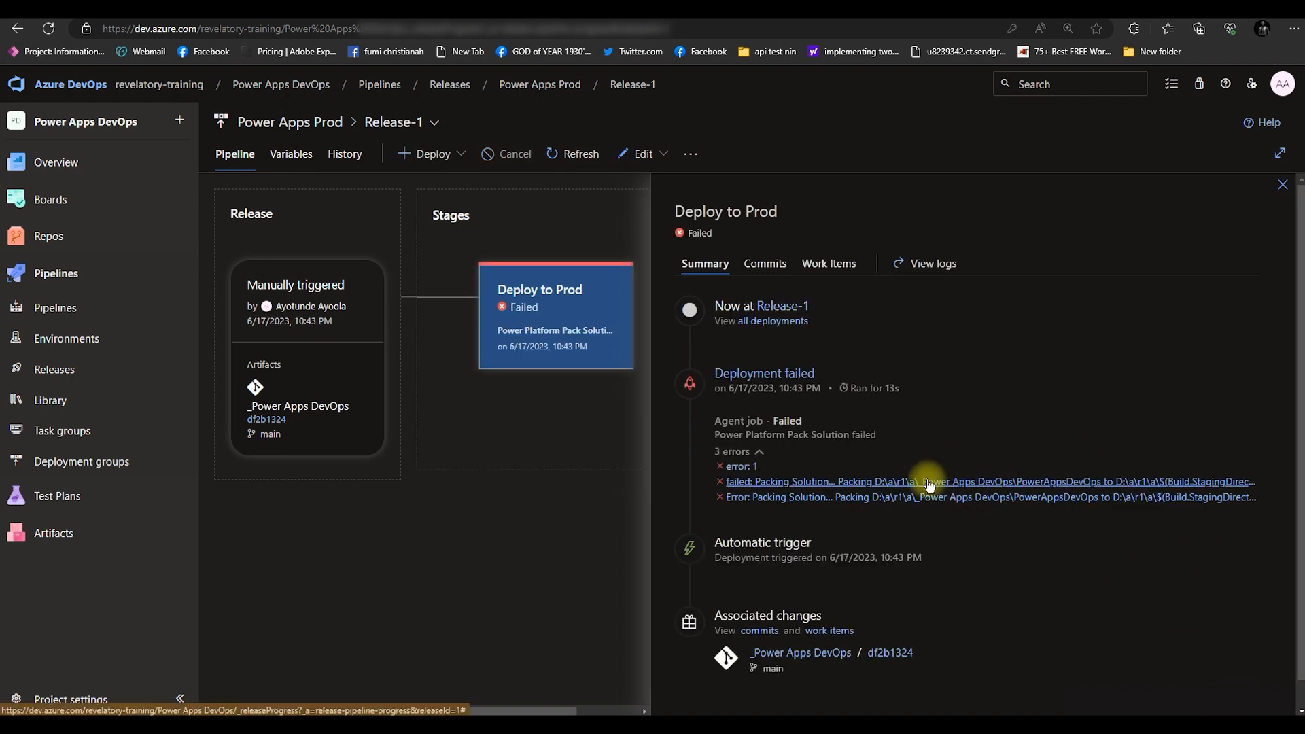
left_click(793, 482)
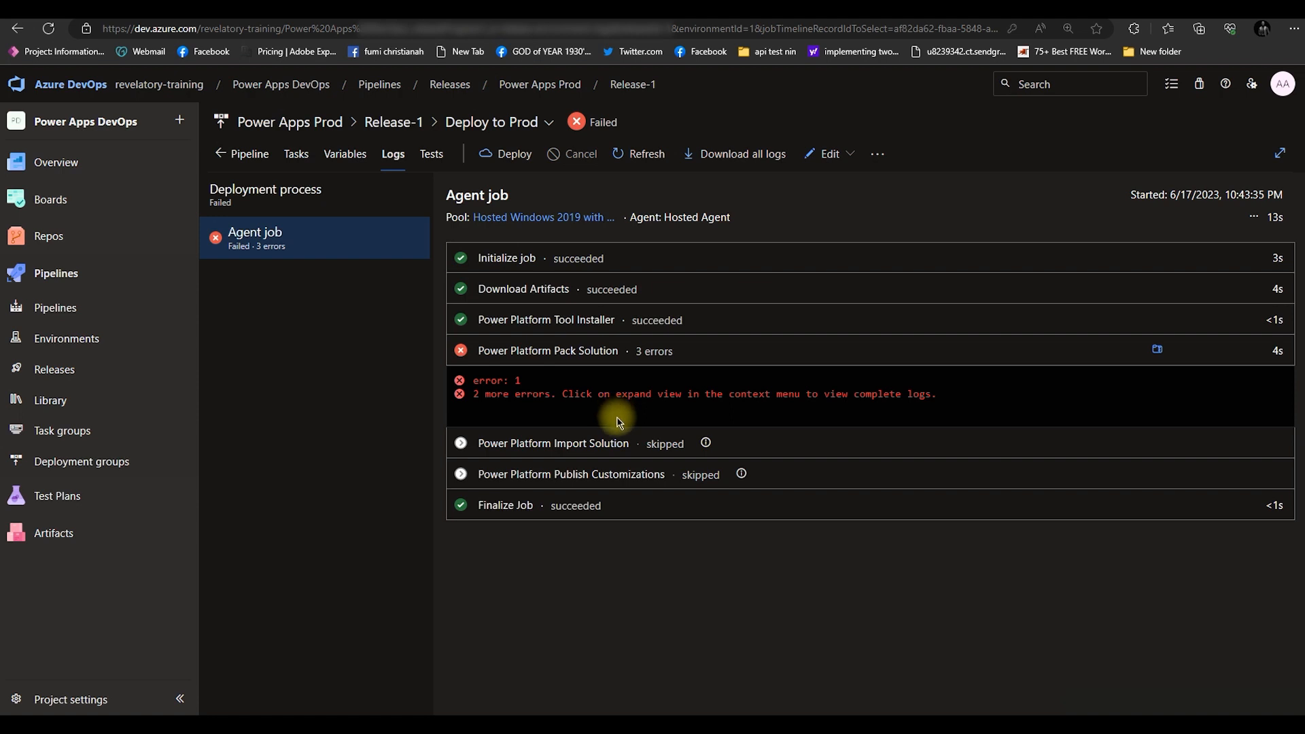
- Edit Release-1 to set the Pack Solution task's source folder to $(System.DefaultWorkingDirectory)/_Power Apps DevOps, check the release variables, and save
left_click(296, 154)
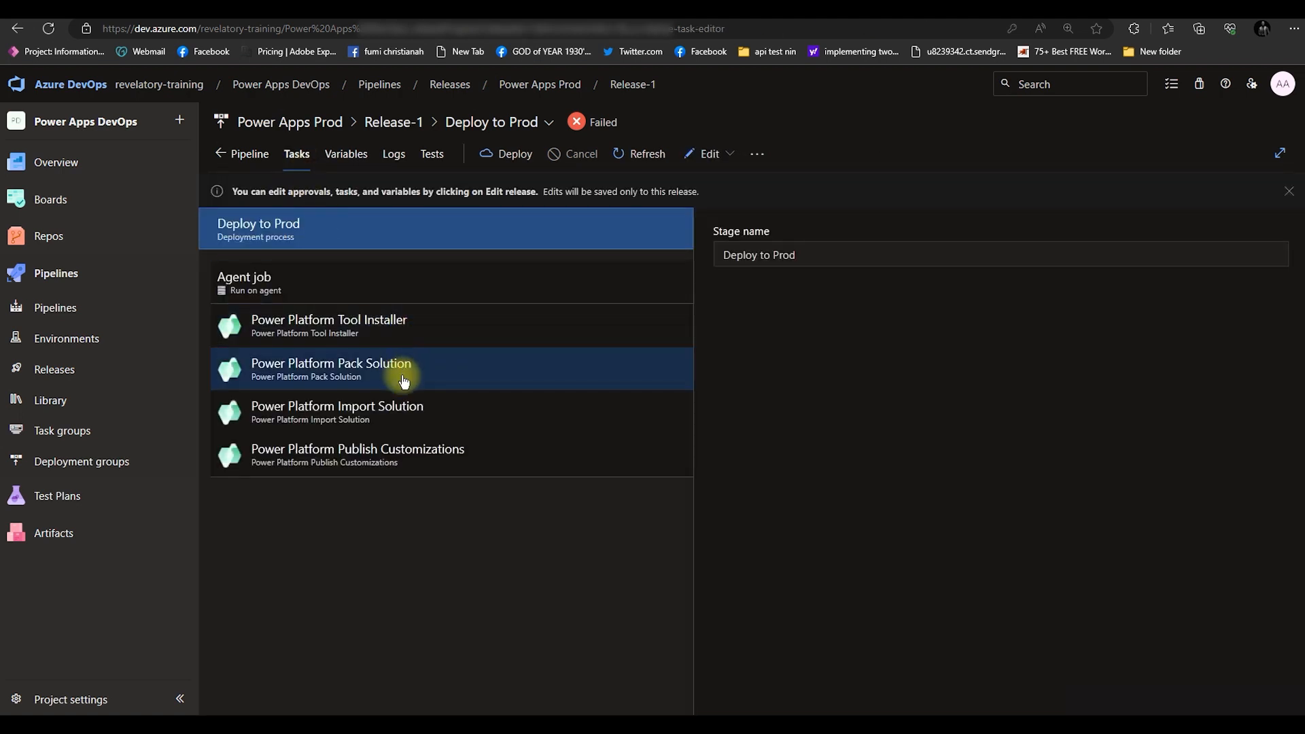
left_click(377, 373)
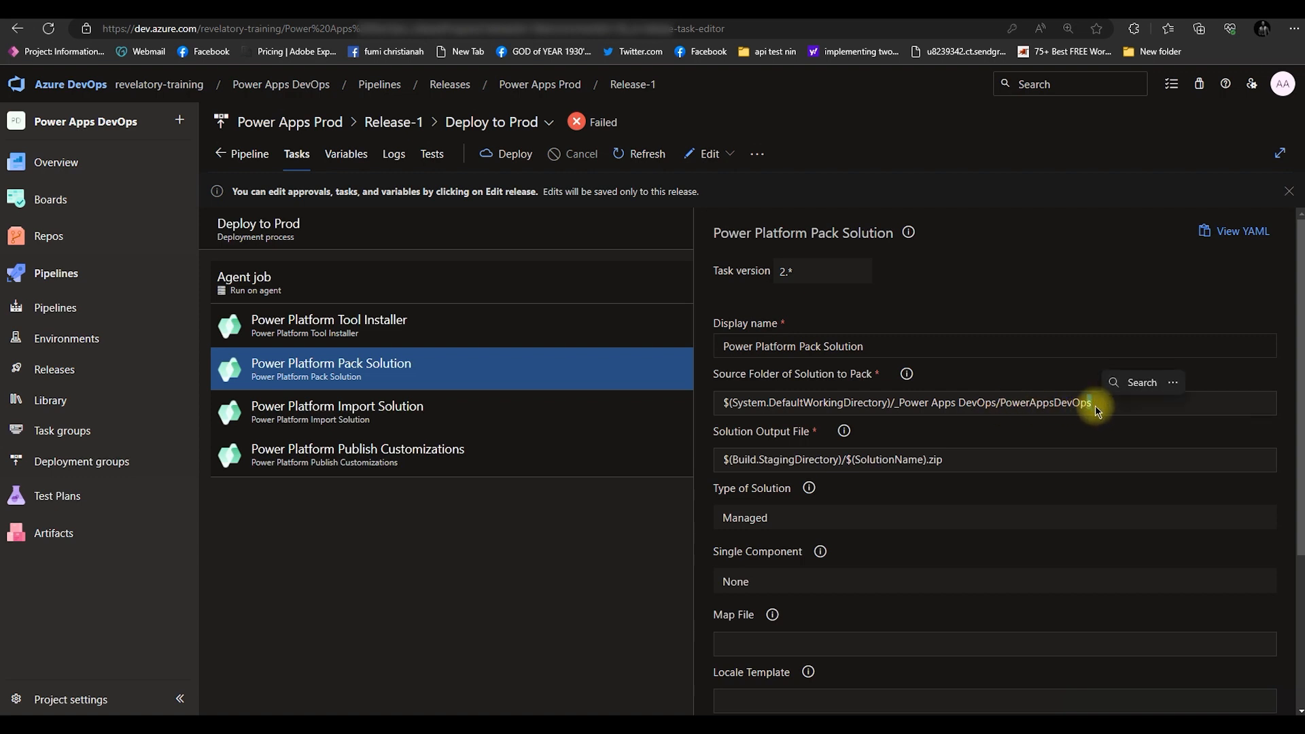
left_click(710, 152)
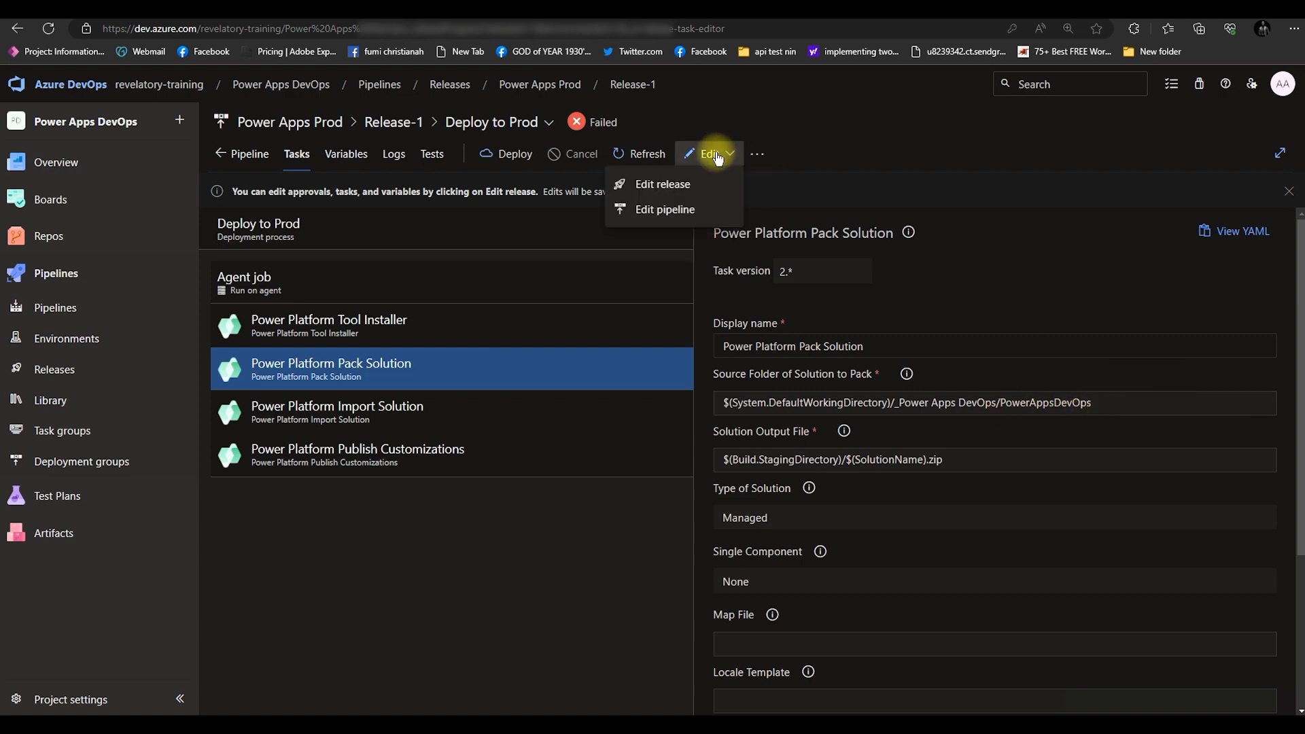
left_click(682, 189)
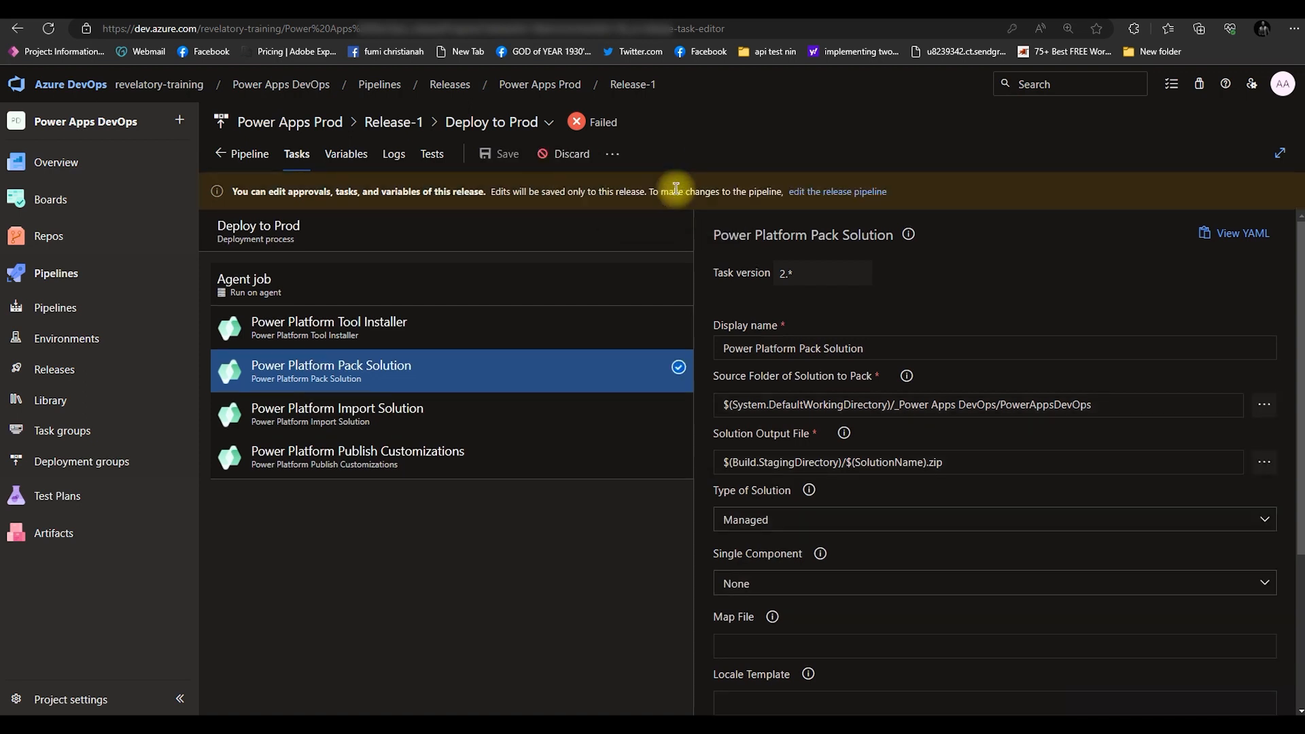
left_click(1094, 406)
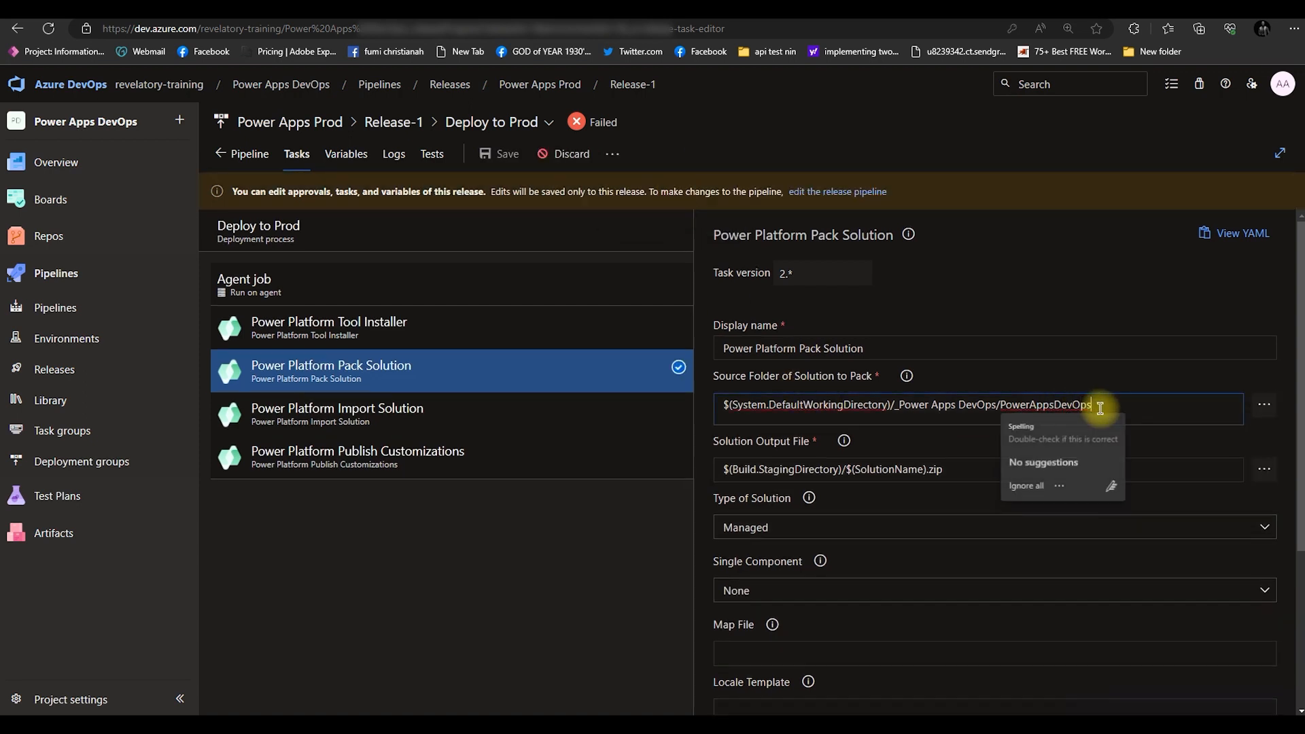
double_click(1087, 405)
key("BackSpace")
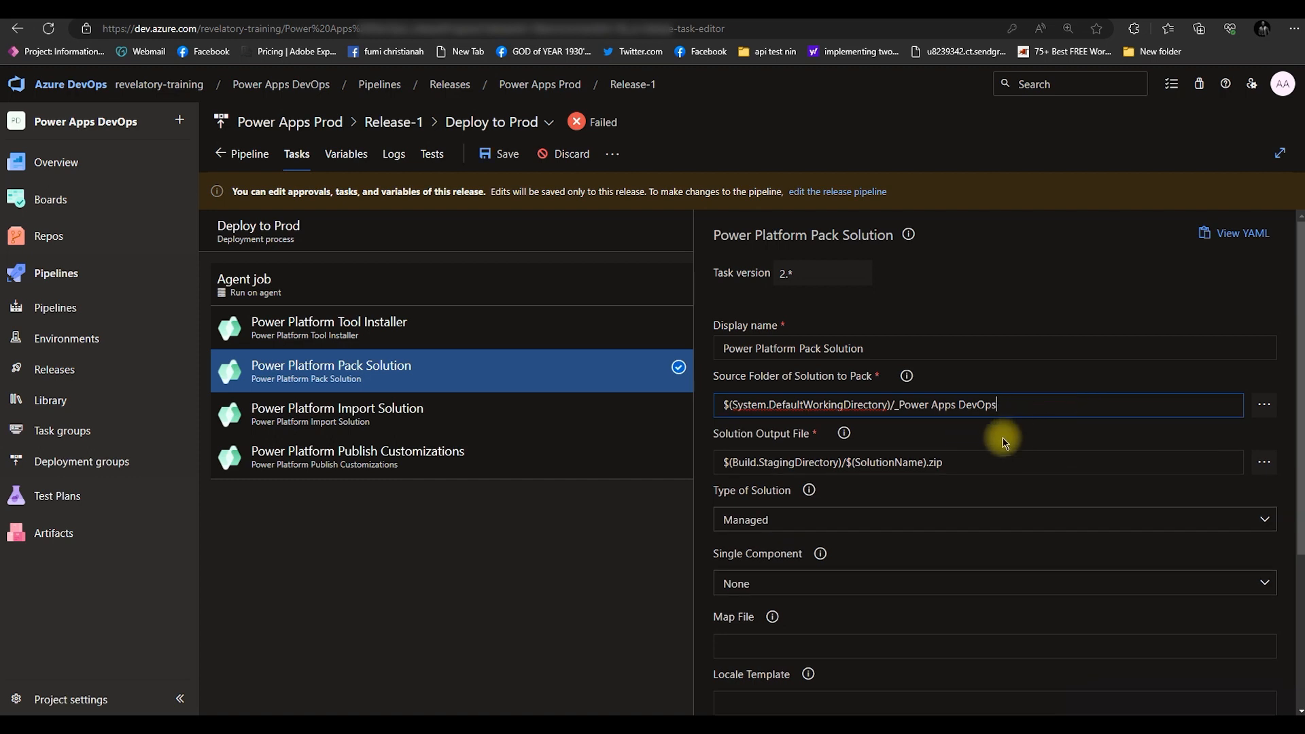
left_click(346, 155)
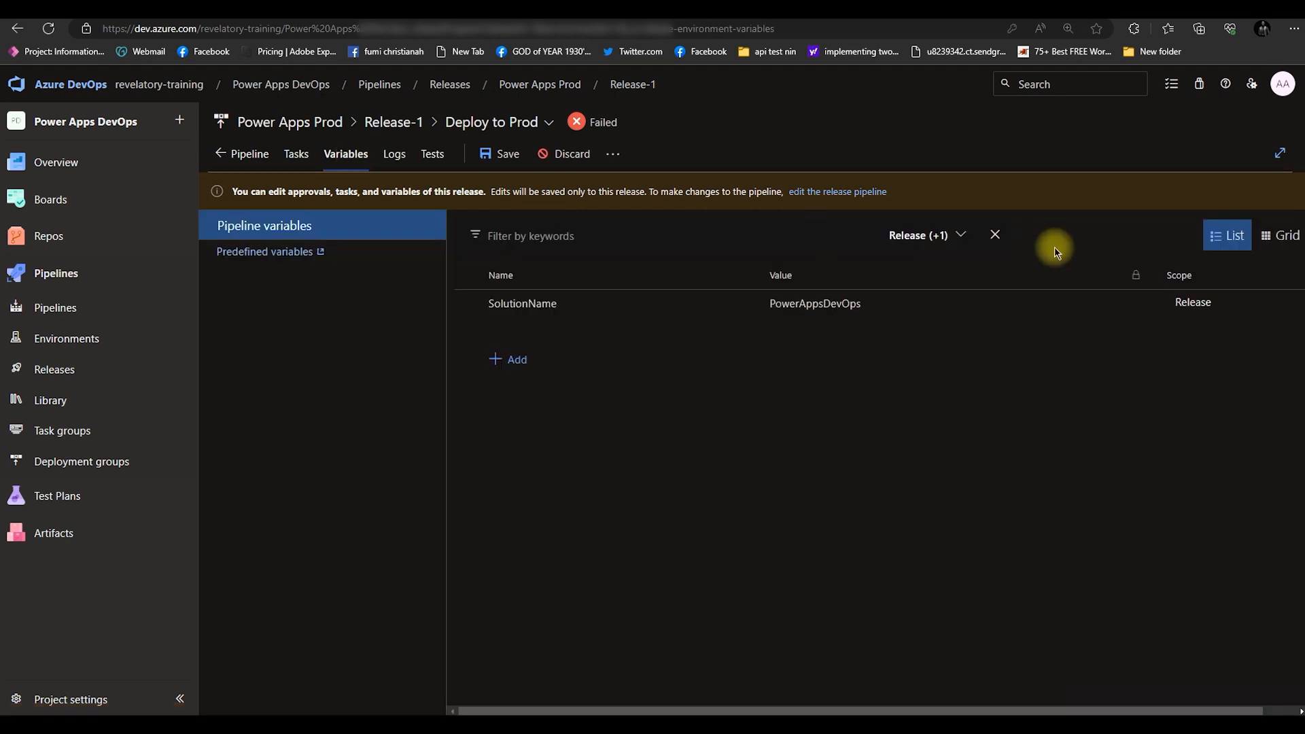
left_click(501, 154)
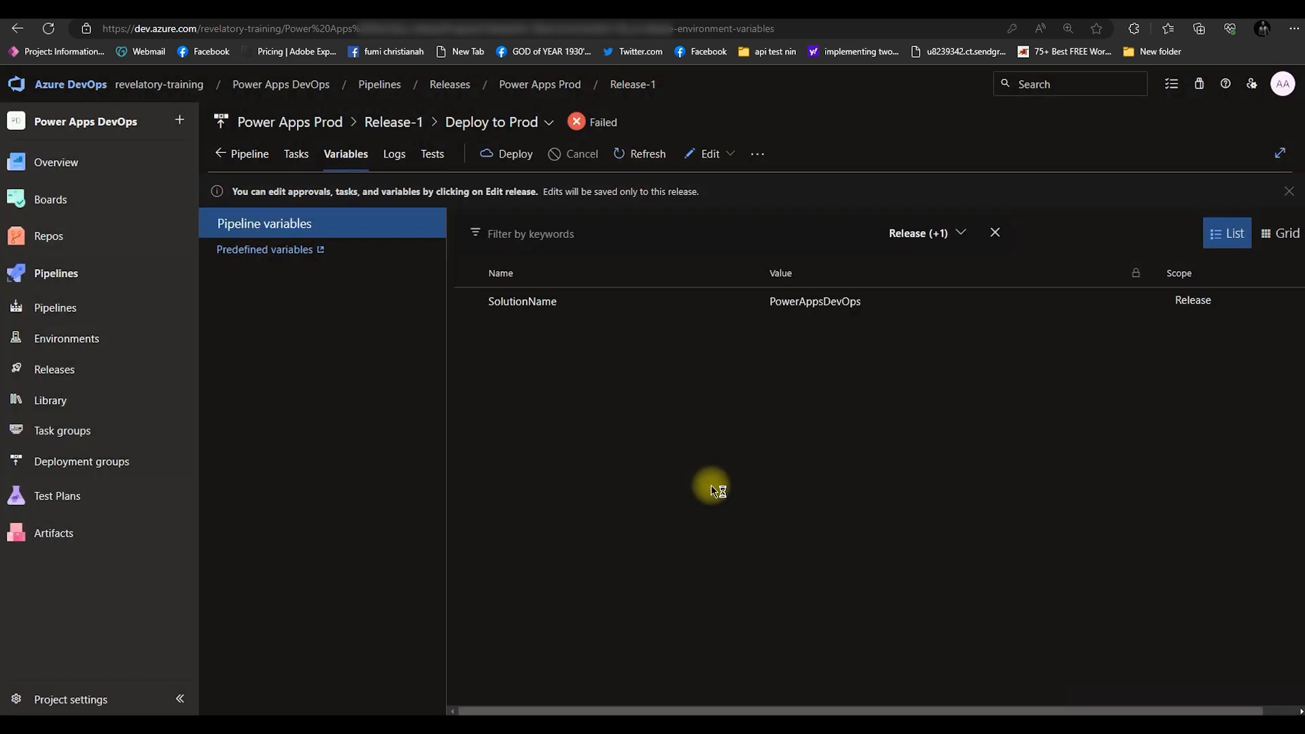
- Redeploy Release-1 to the Deploy to Prod stage without a comment
left_click(295, 156)
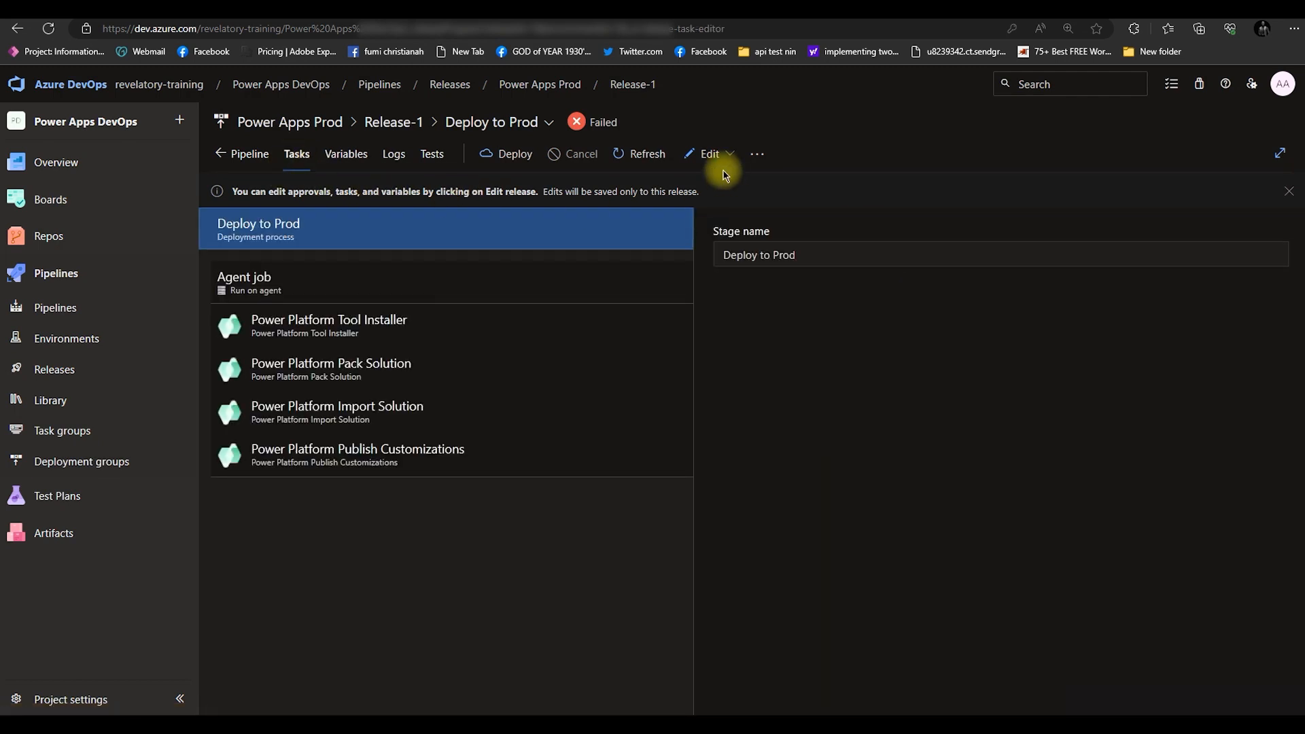
left_click(528, 149)
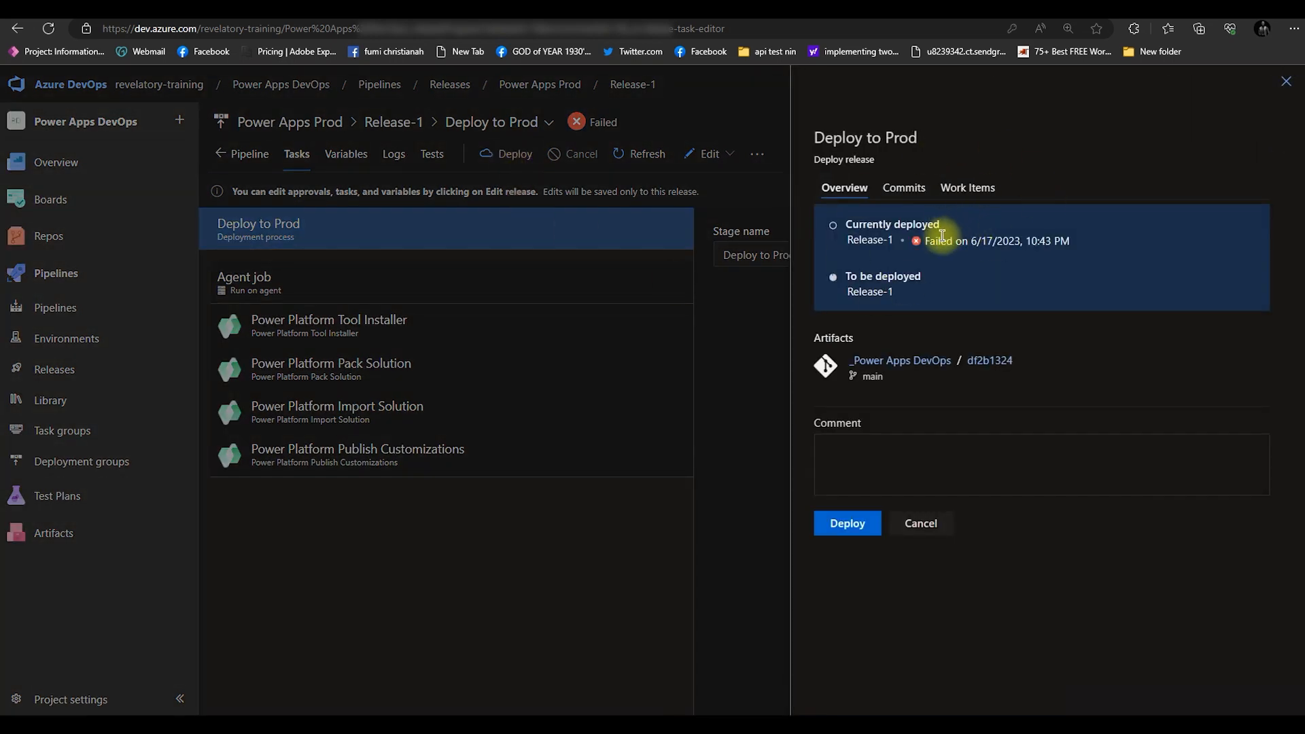
left_click(849, 526)
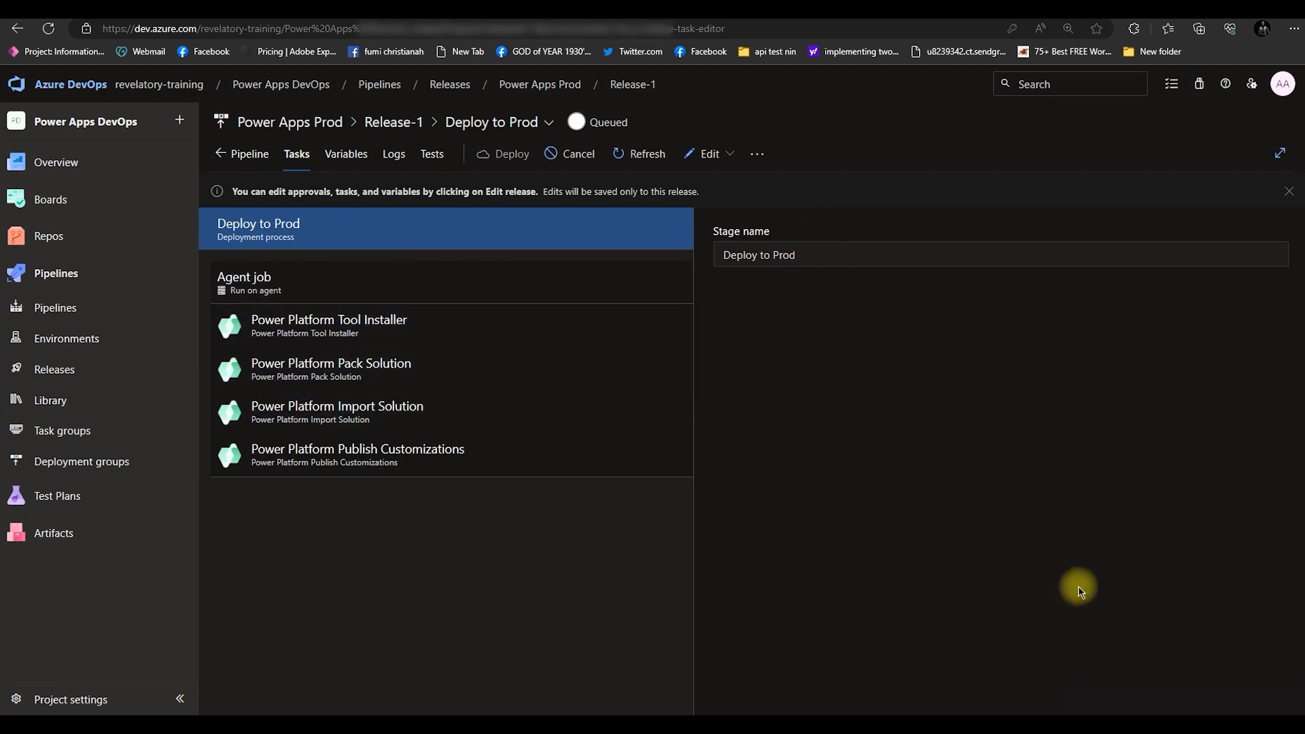
- Create a new Power Apps Prod release from artifact version df2b1324 and open the Deploy to Prod stage's summary
left_click(76, 377)
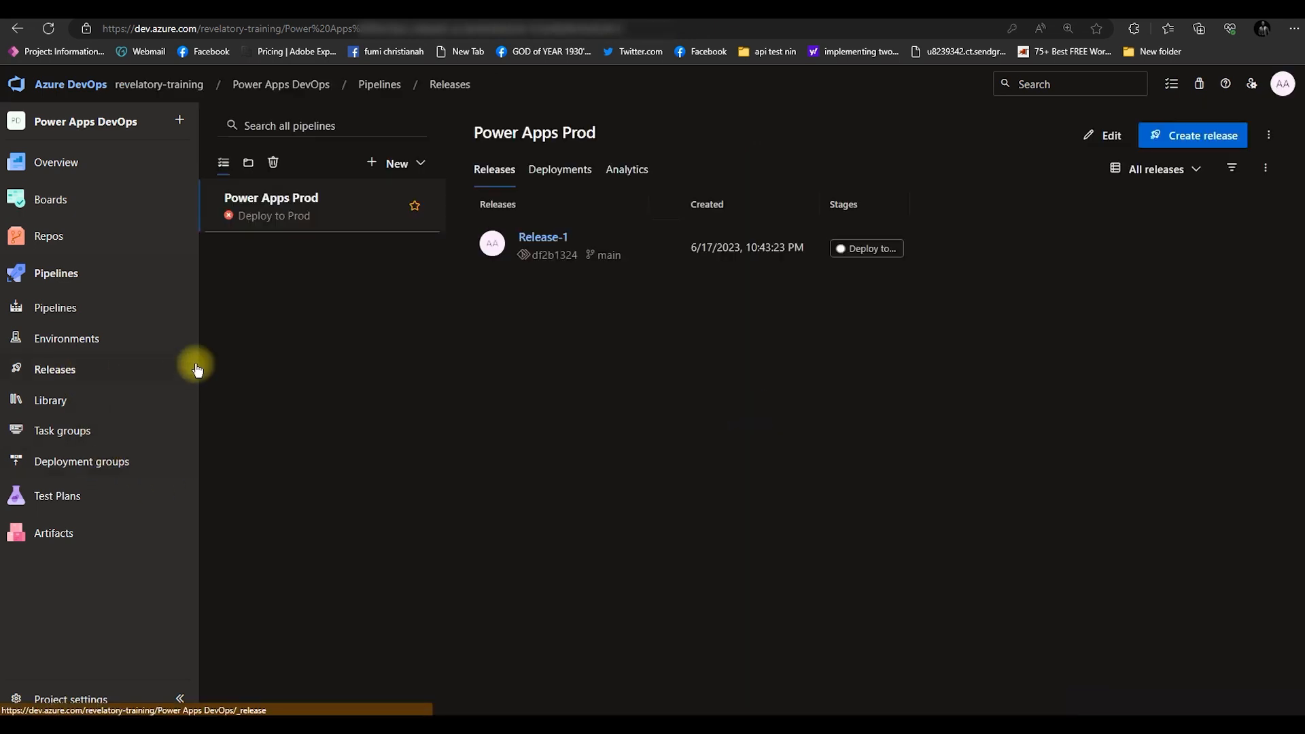
left_click(1165, 143)
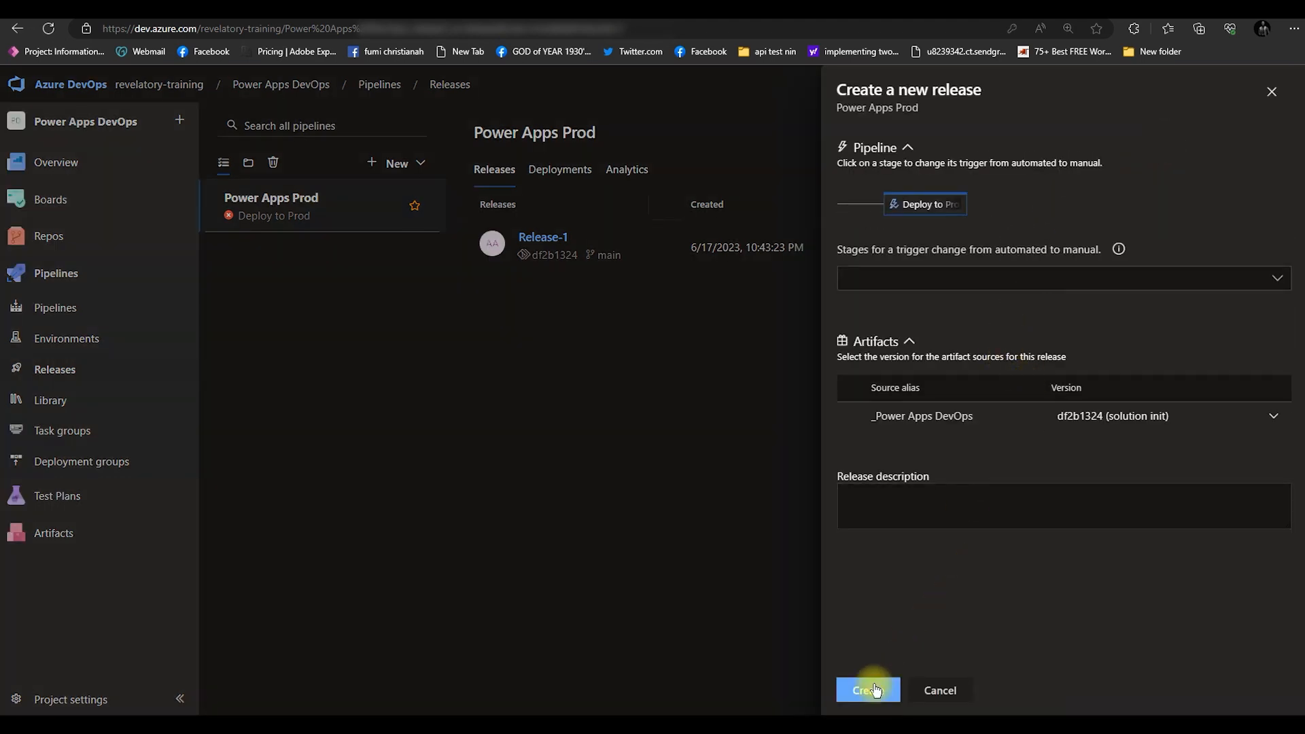
left_click(875, 690)
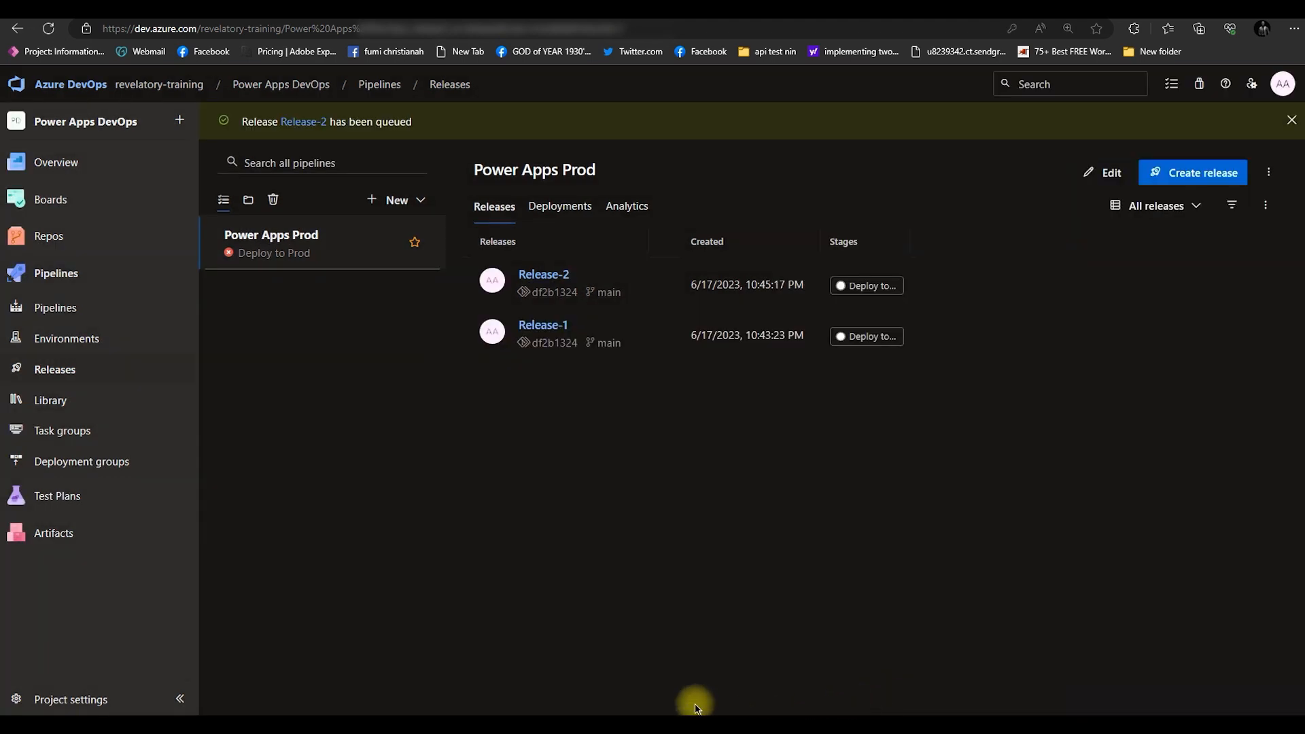
left_click(536, 276)
left_click(539, 304)
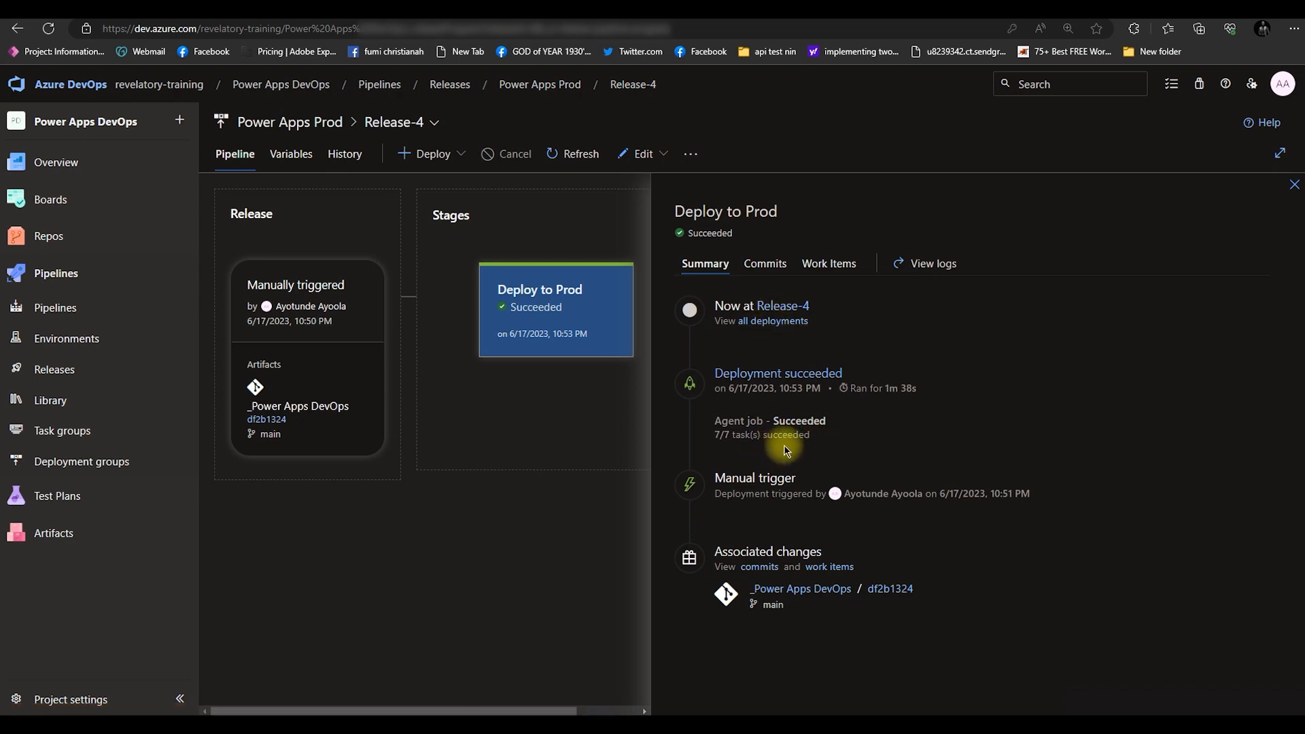
- Review the Pack Solution task in the Power Apps Prod pipeline and browse its source folder choices in the linked artifacts without changing them
left_click(803, 21)
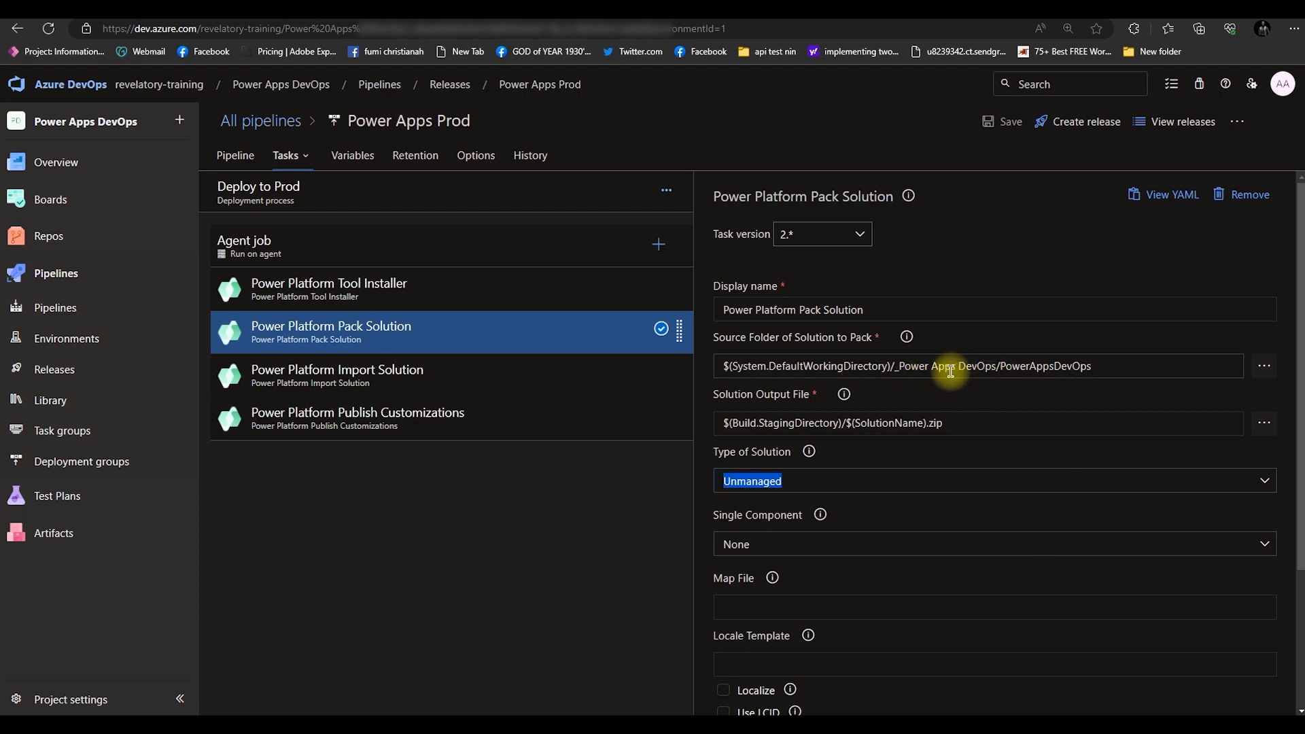
left_click(1262, 369)
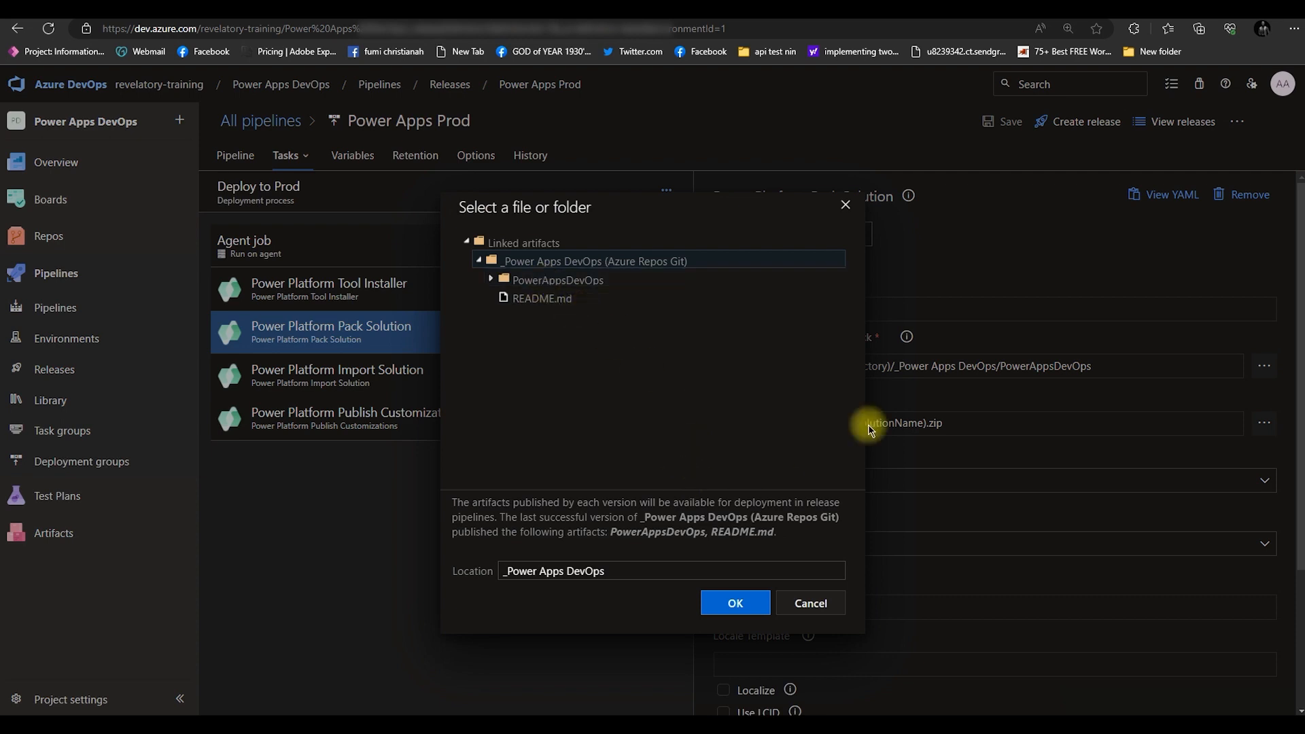
left_click(846, 205)
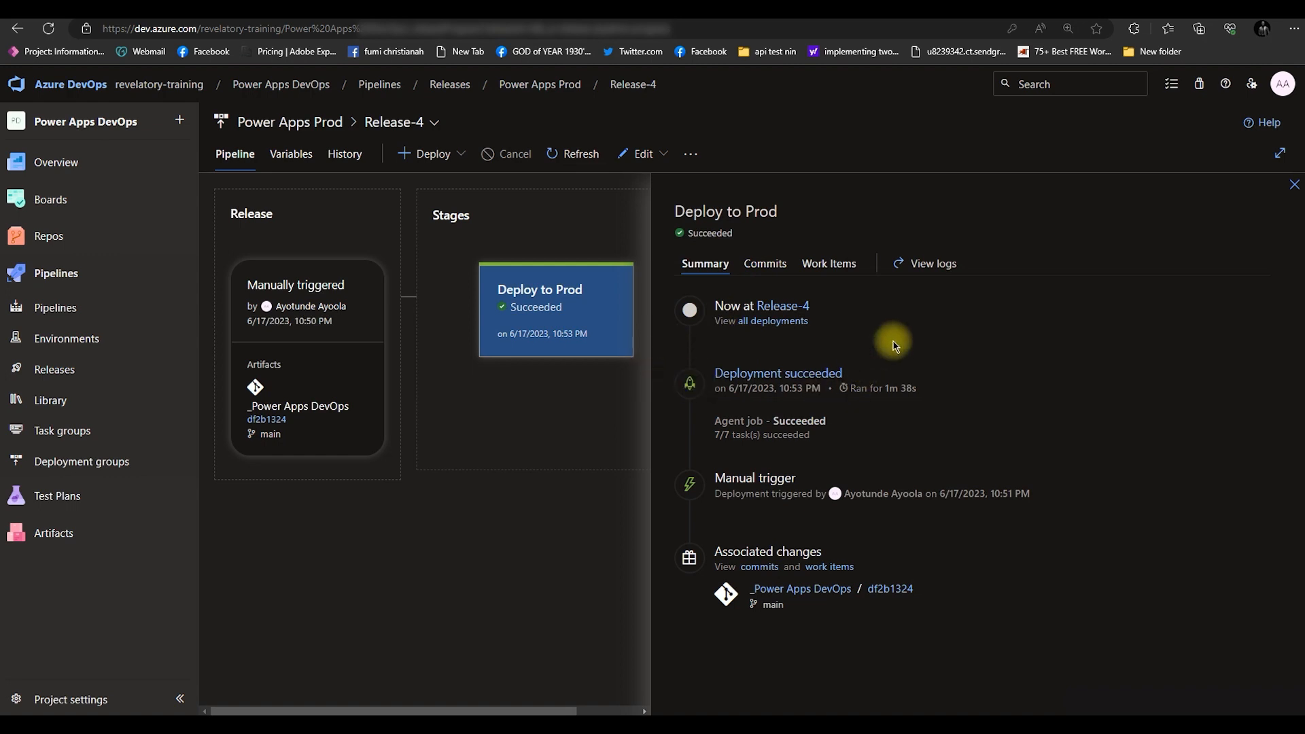
- Switch to Power Apps, inspect the PowerApps DevOps solution's objects in the Tutorials Production environment, and return to the Azure DevOps release
mouse_move(583, 333)
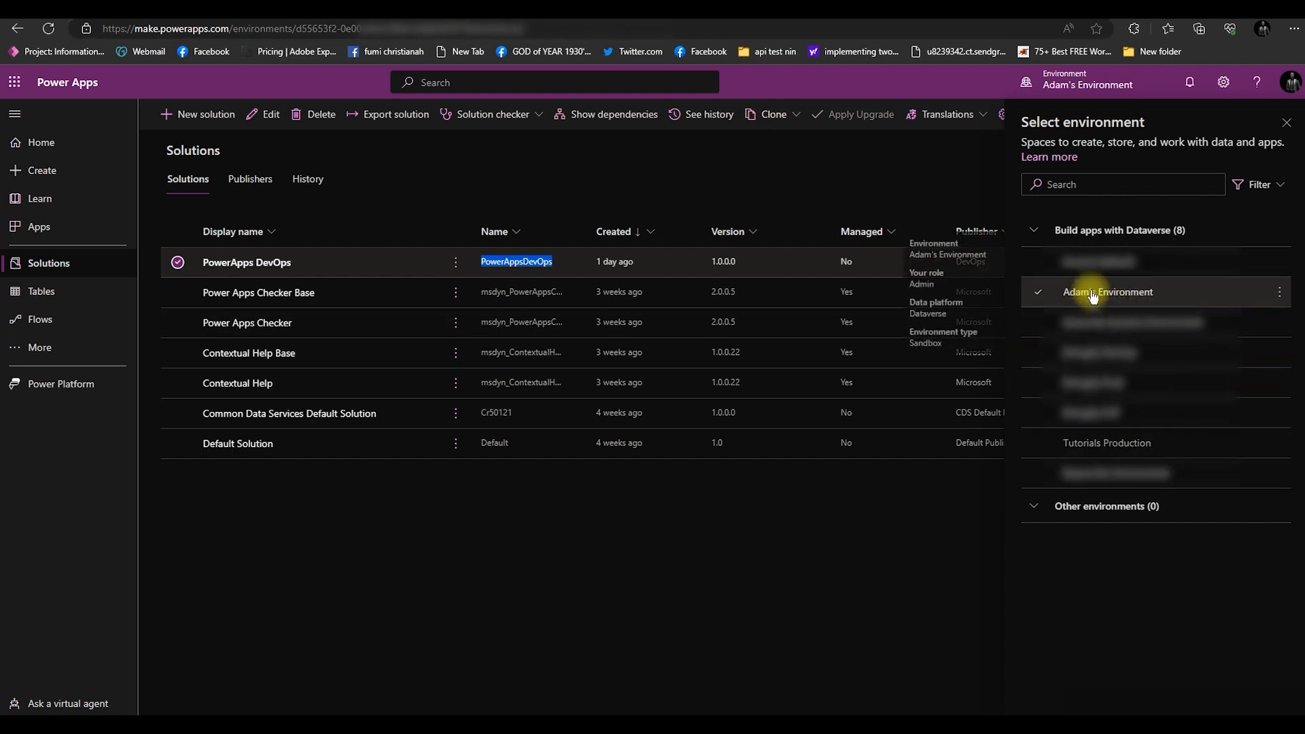
left_click(1118, 448)
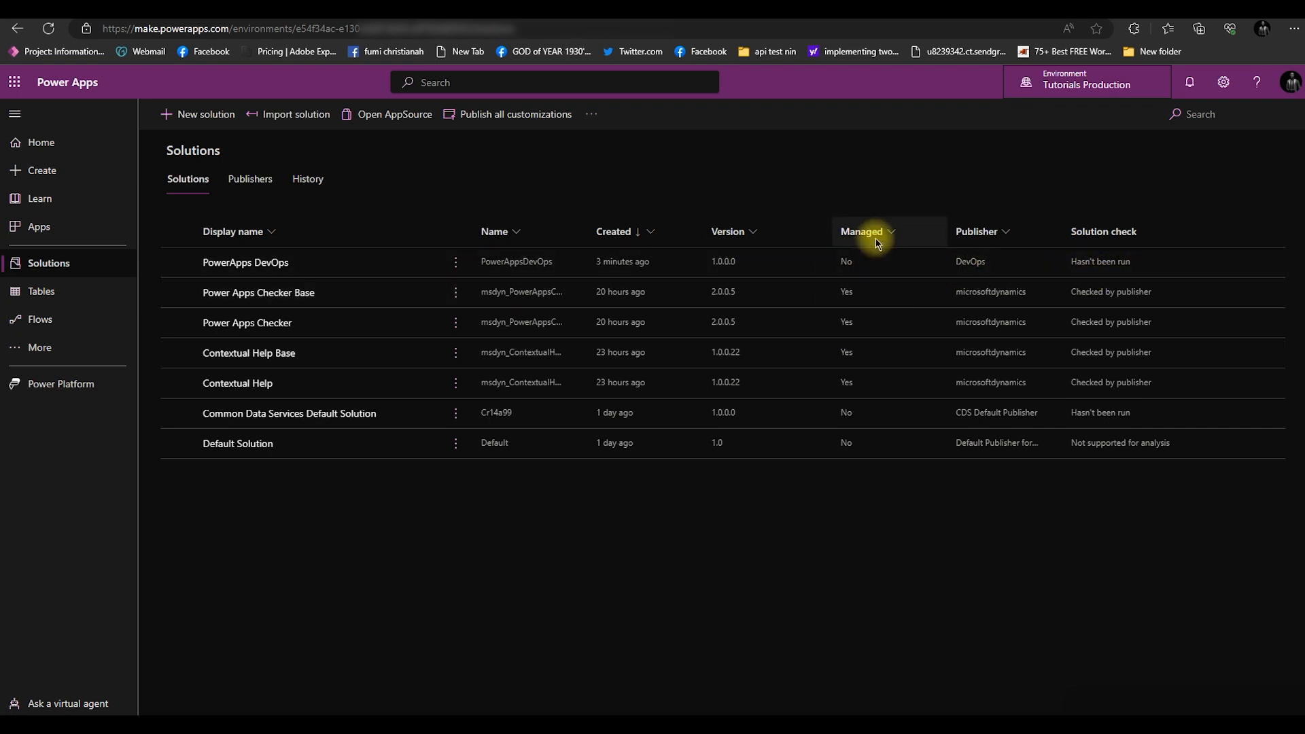
left_click(271, 265)
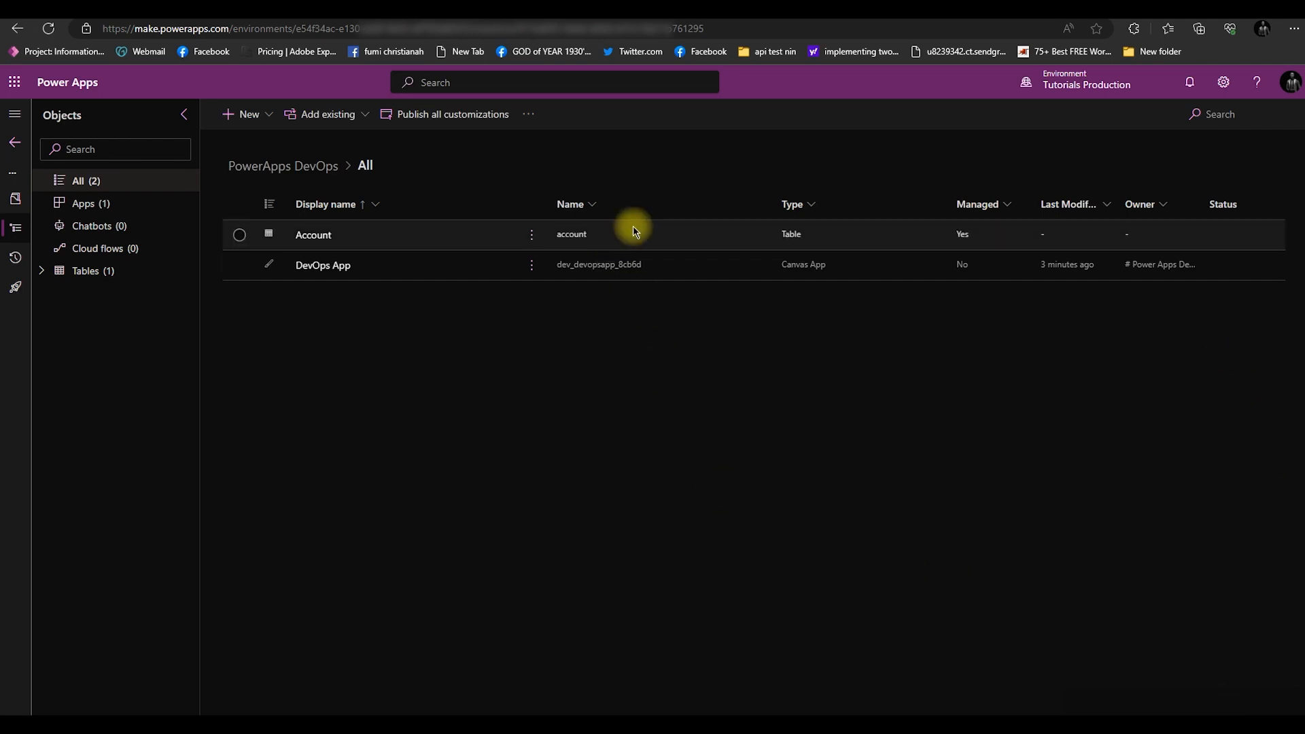
left_click(772, 19)
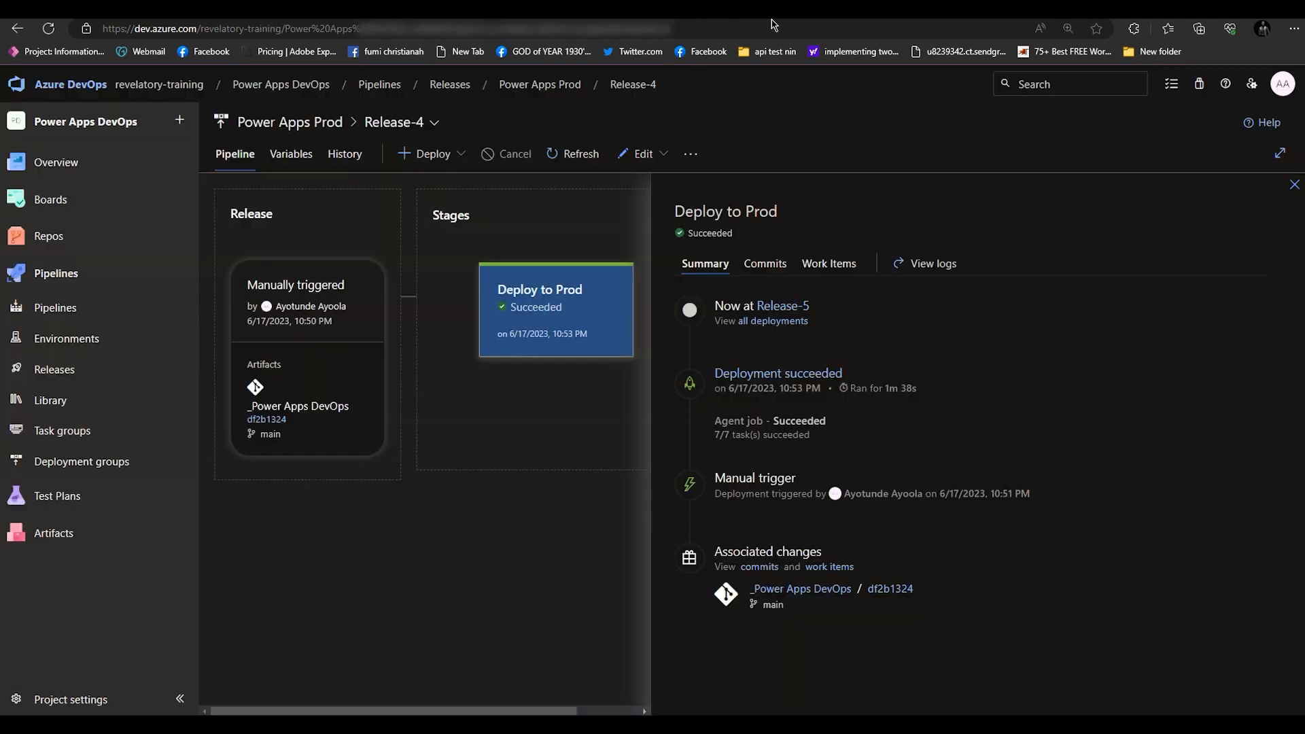